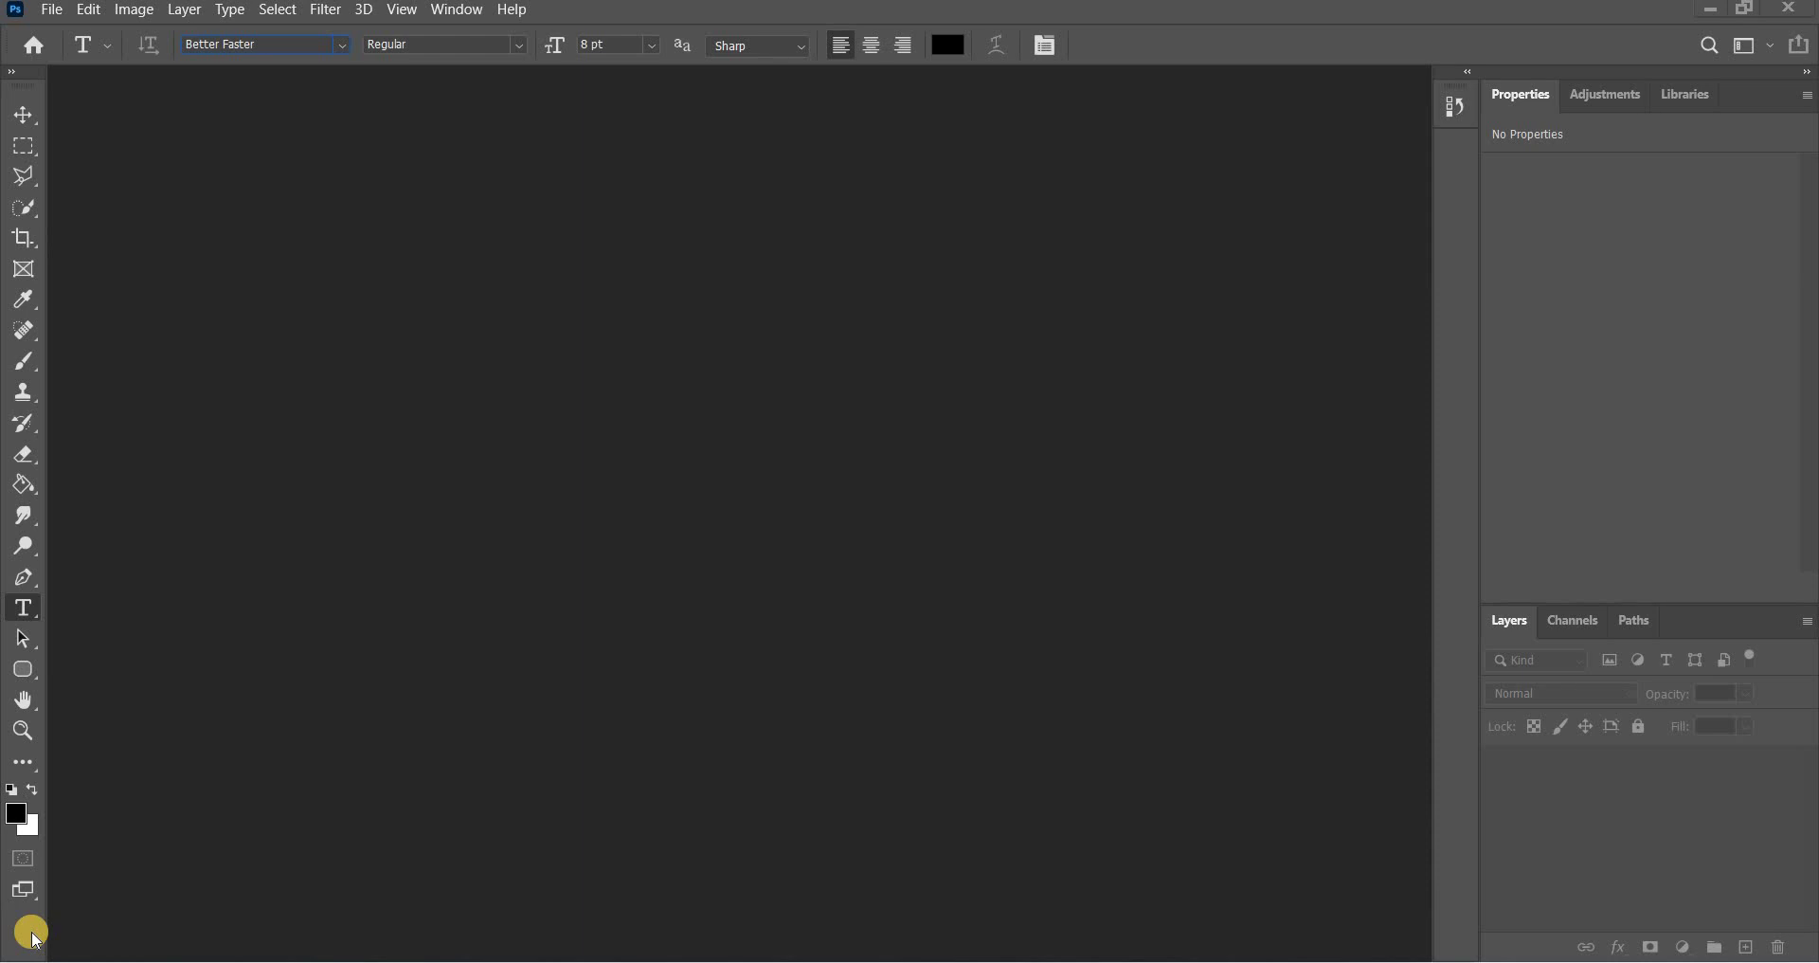
- Create a new blank 1500 x 1500 px document at 300 ppi from the recent custom preset
click(53, 10)
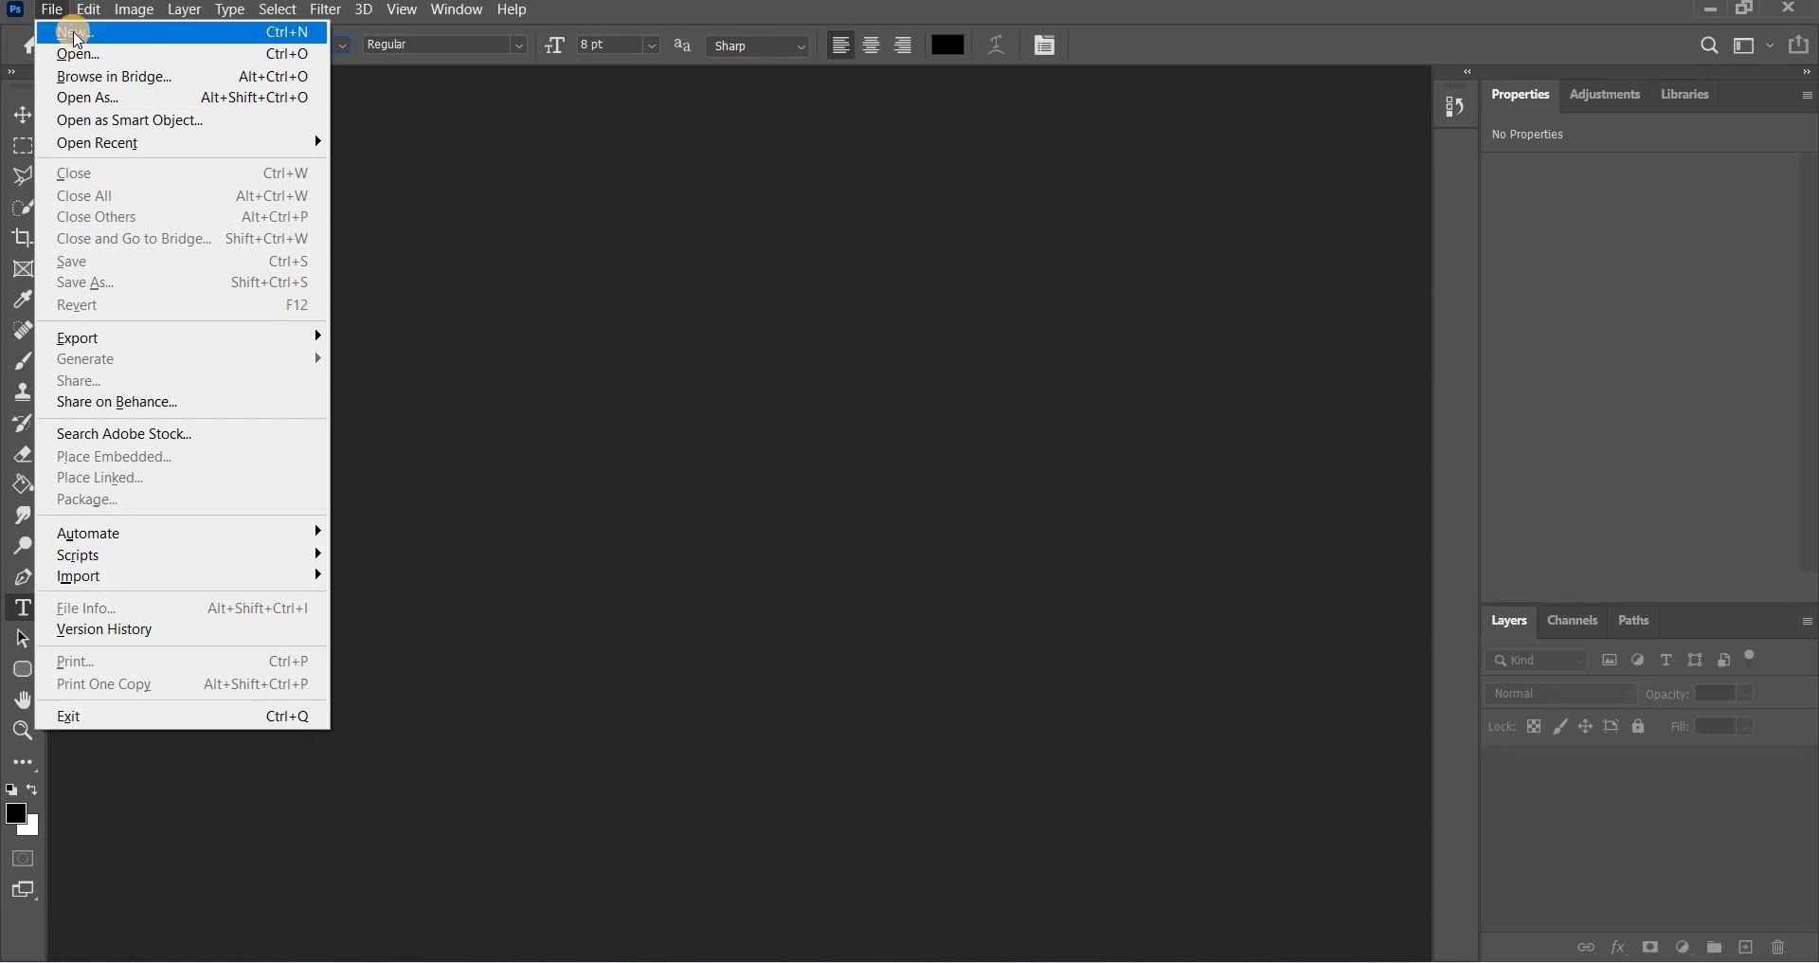
click(77, 40)
click(314, 332)
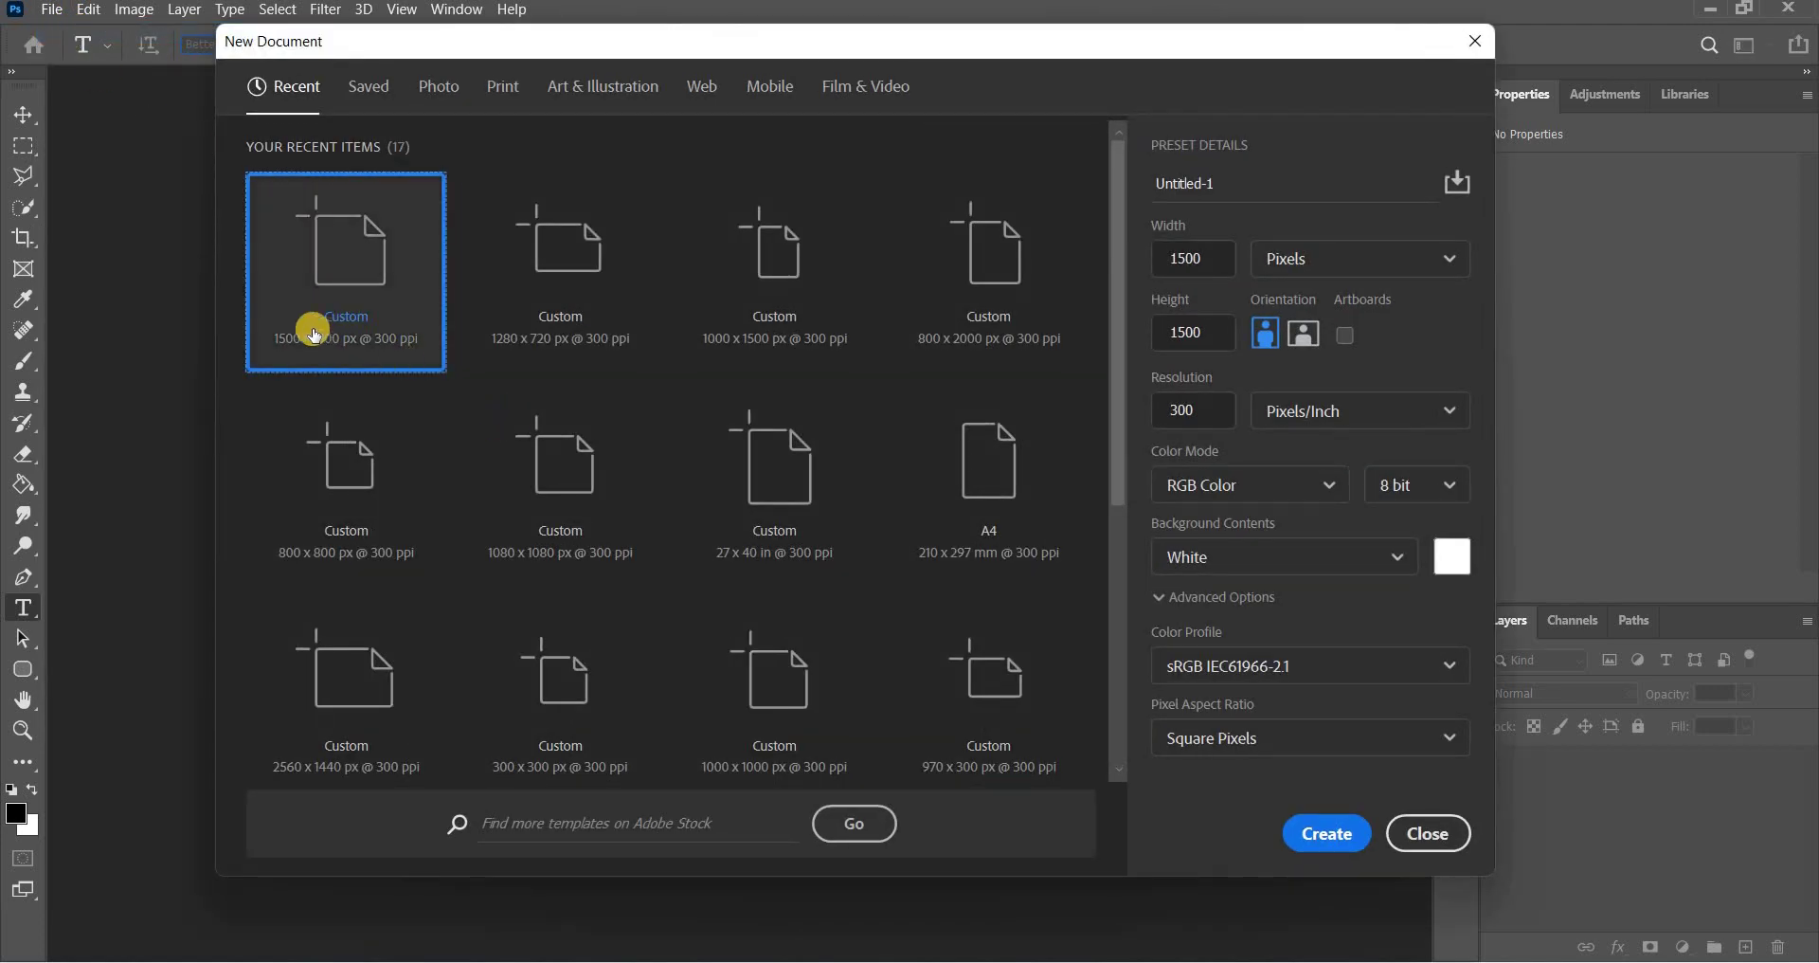
click(1337, 834)
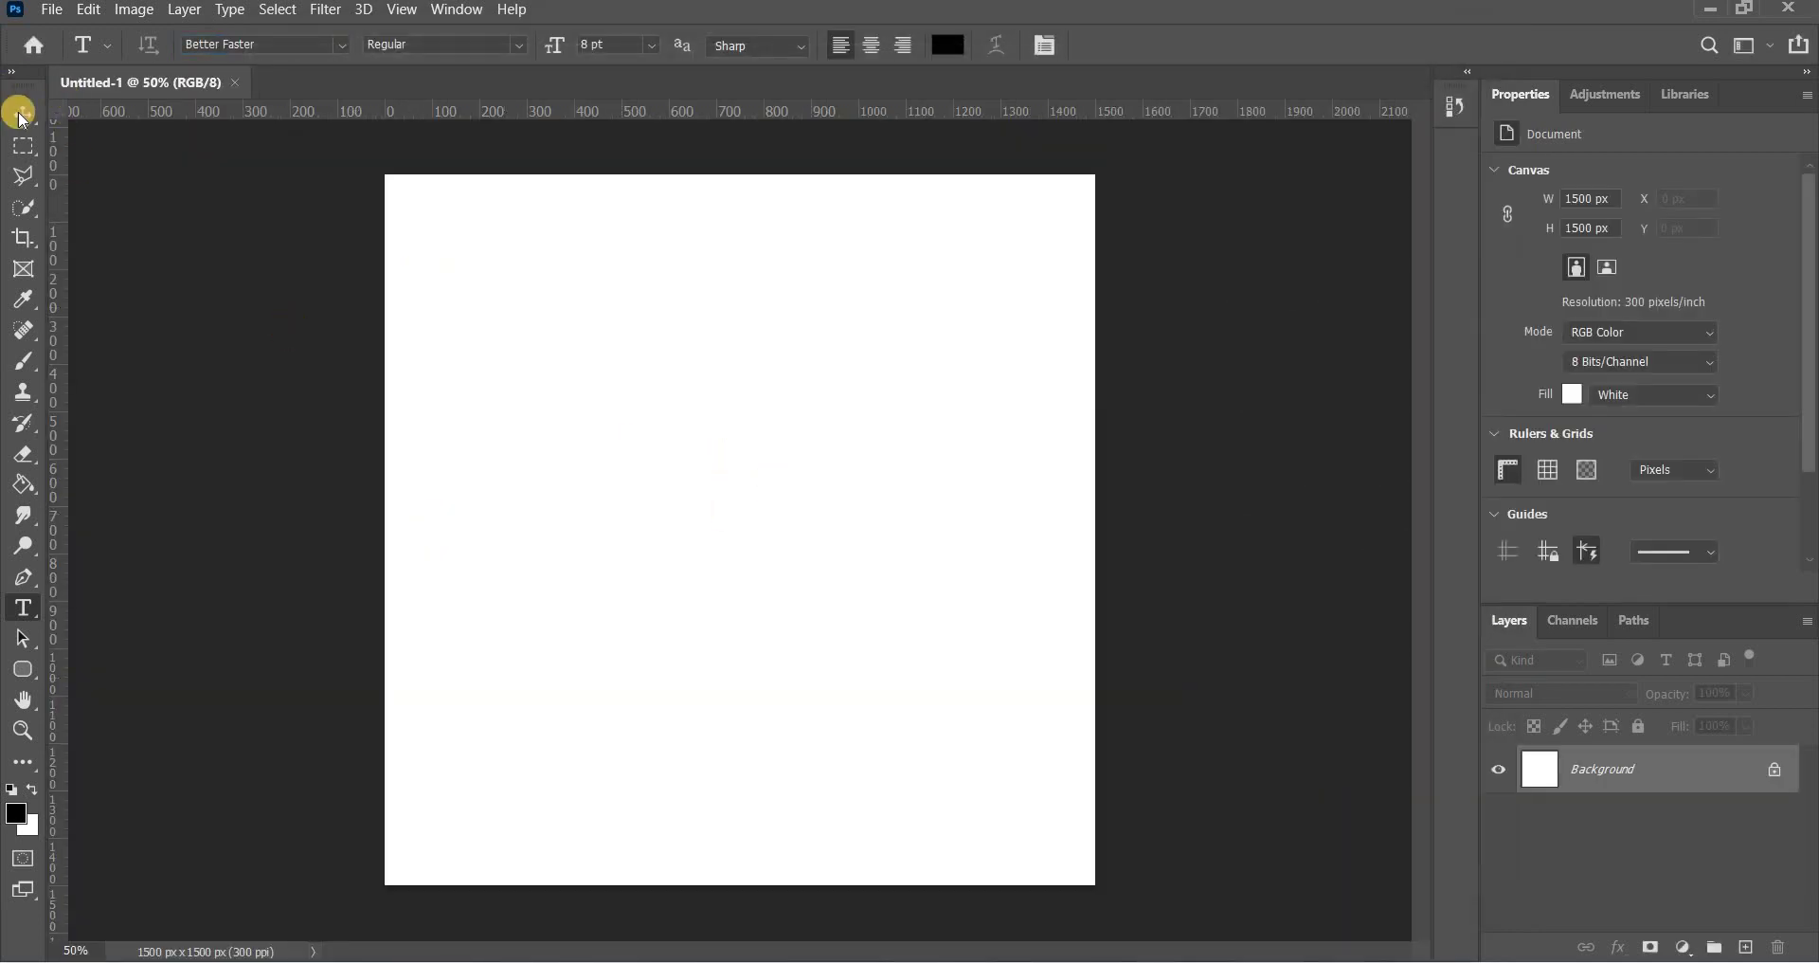
- Open the indoor family photo from the Music folder and unlock its background layer
click(21, 114)
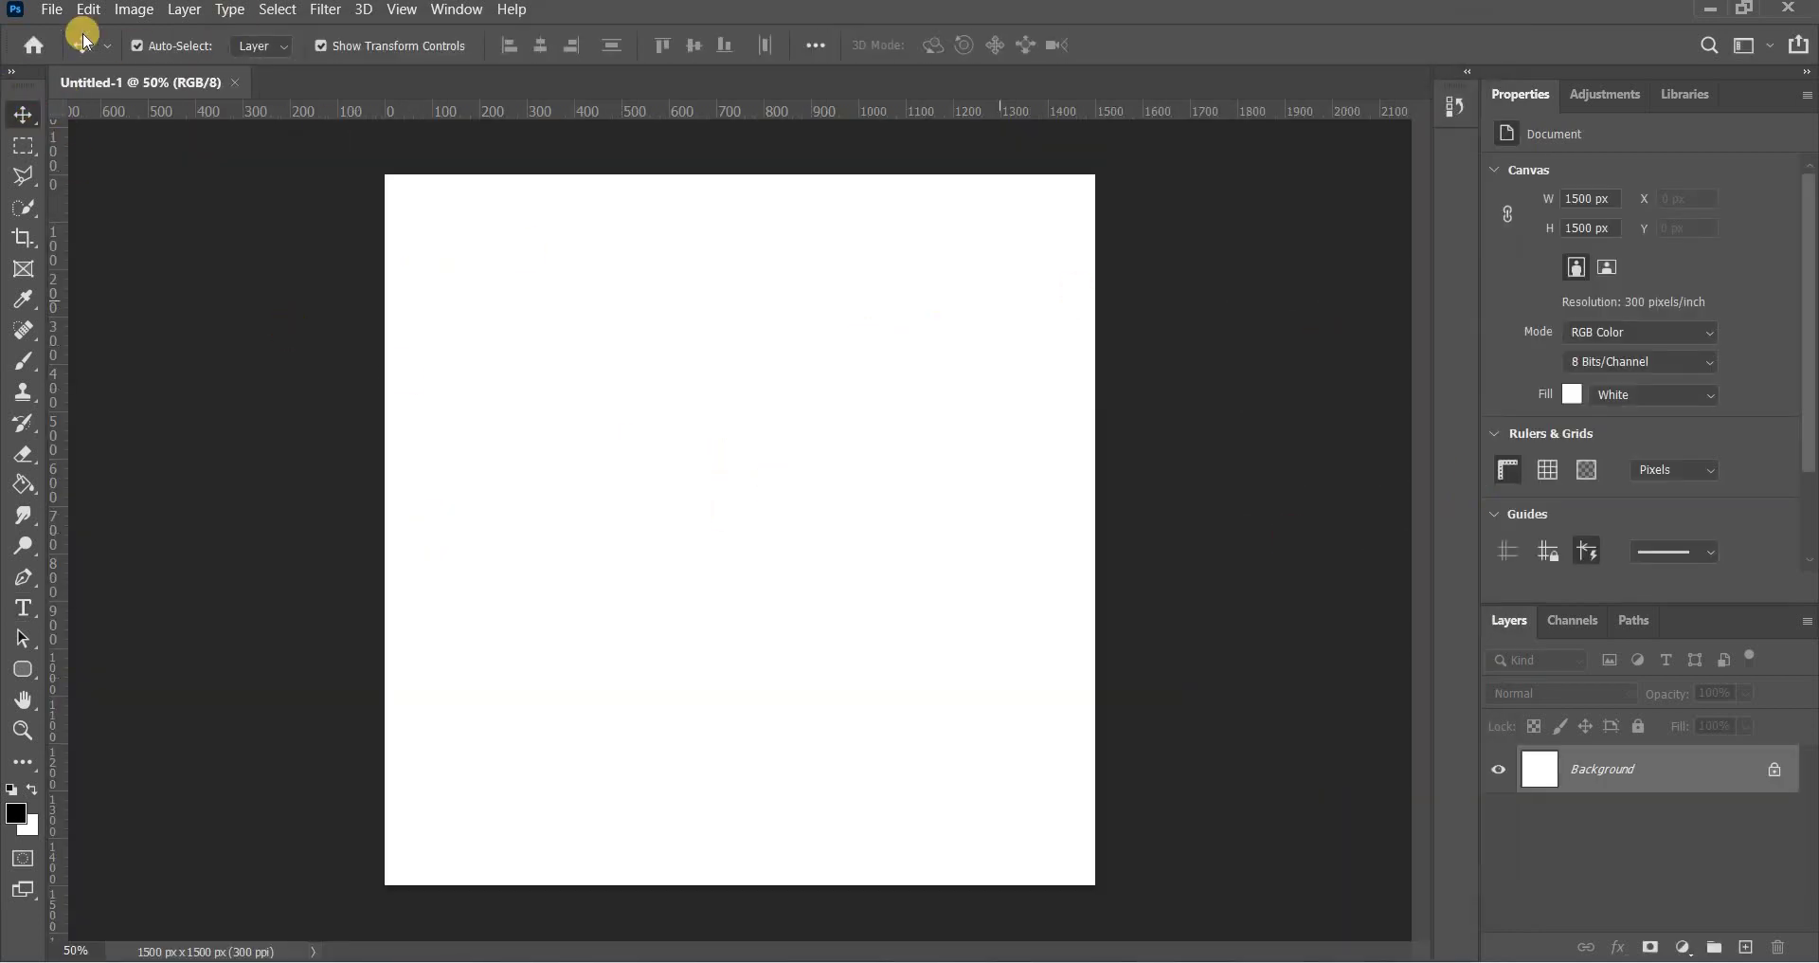
click(51, 10)
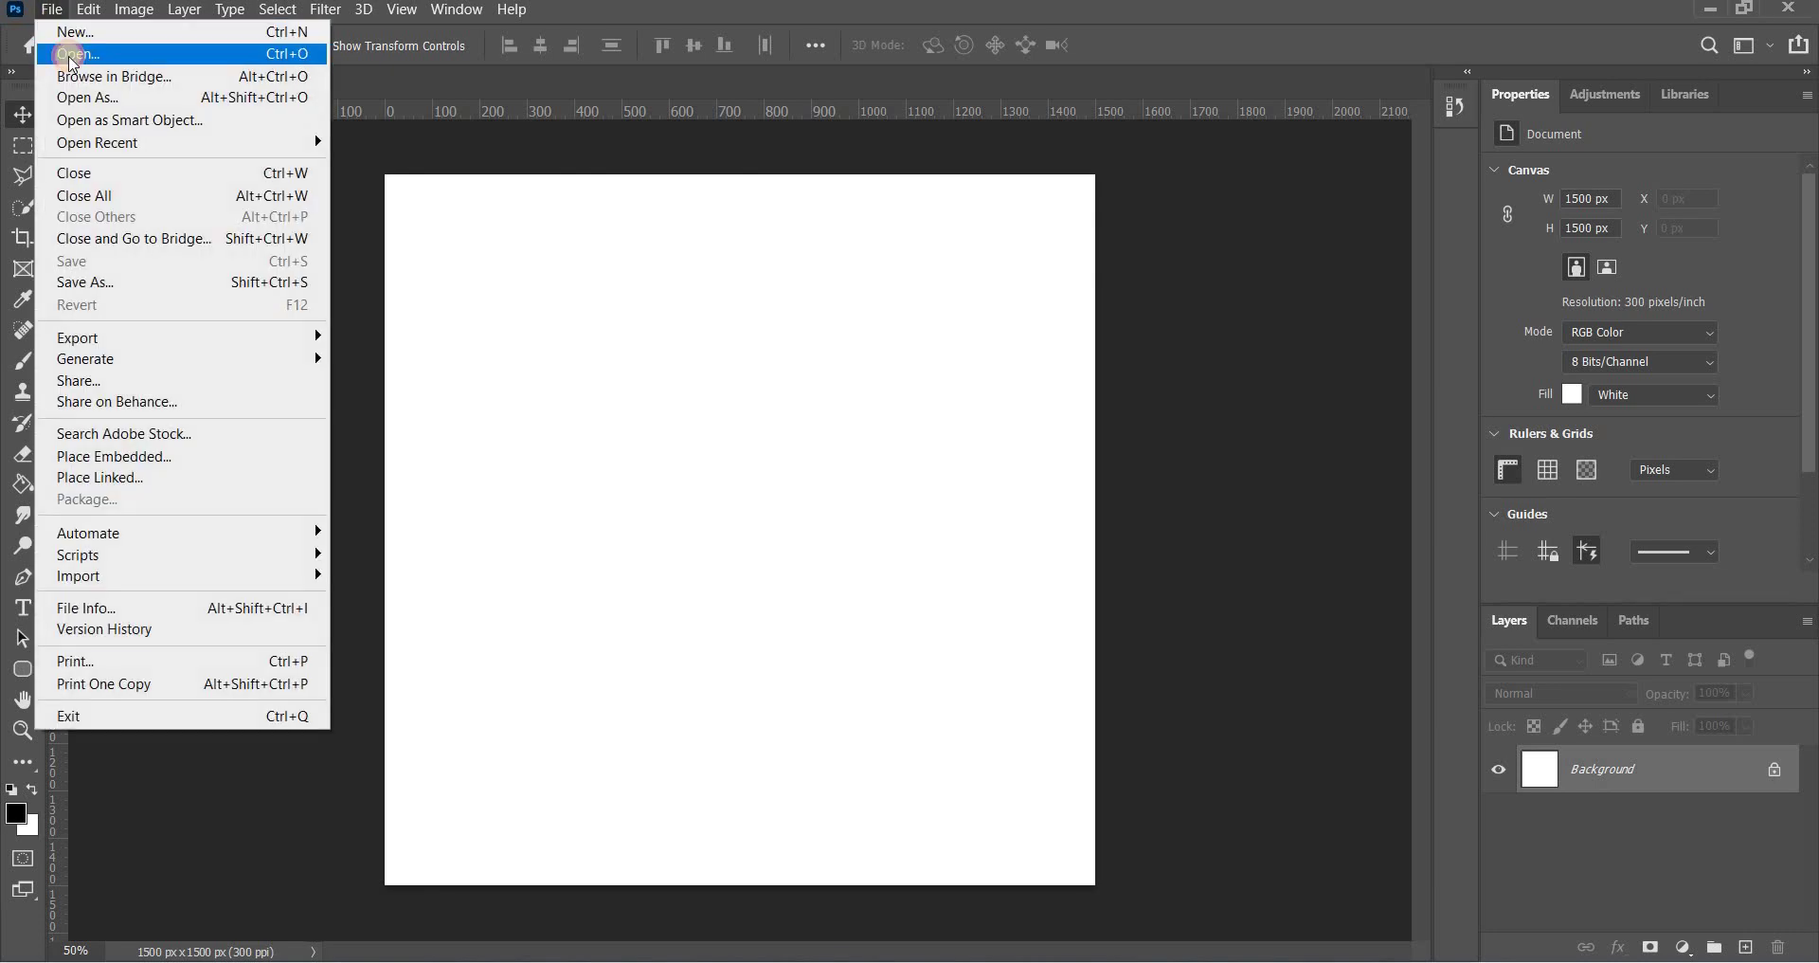
click(72, 55)
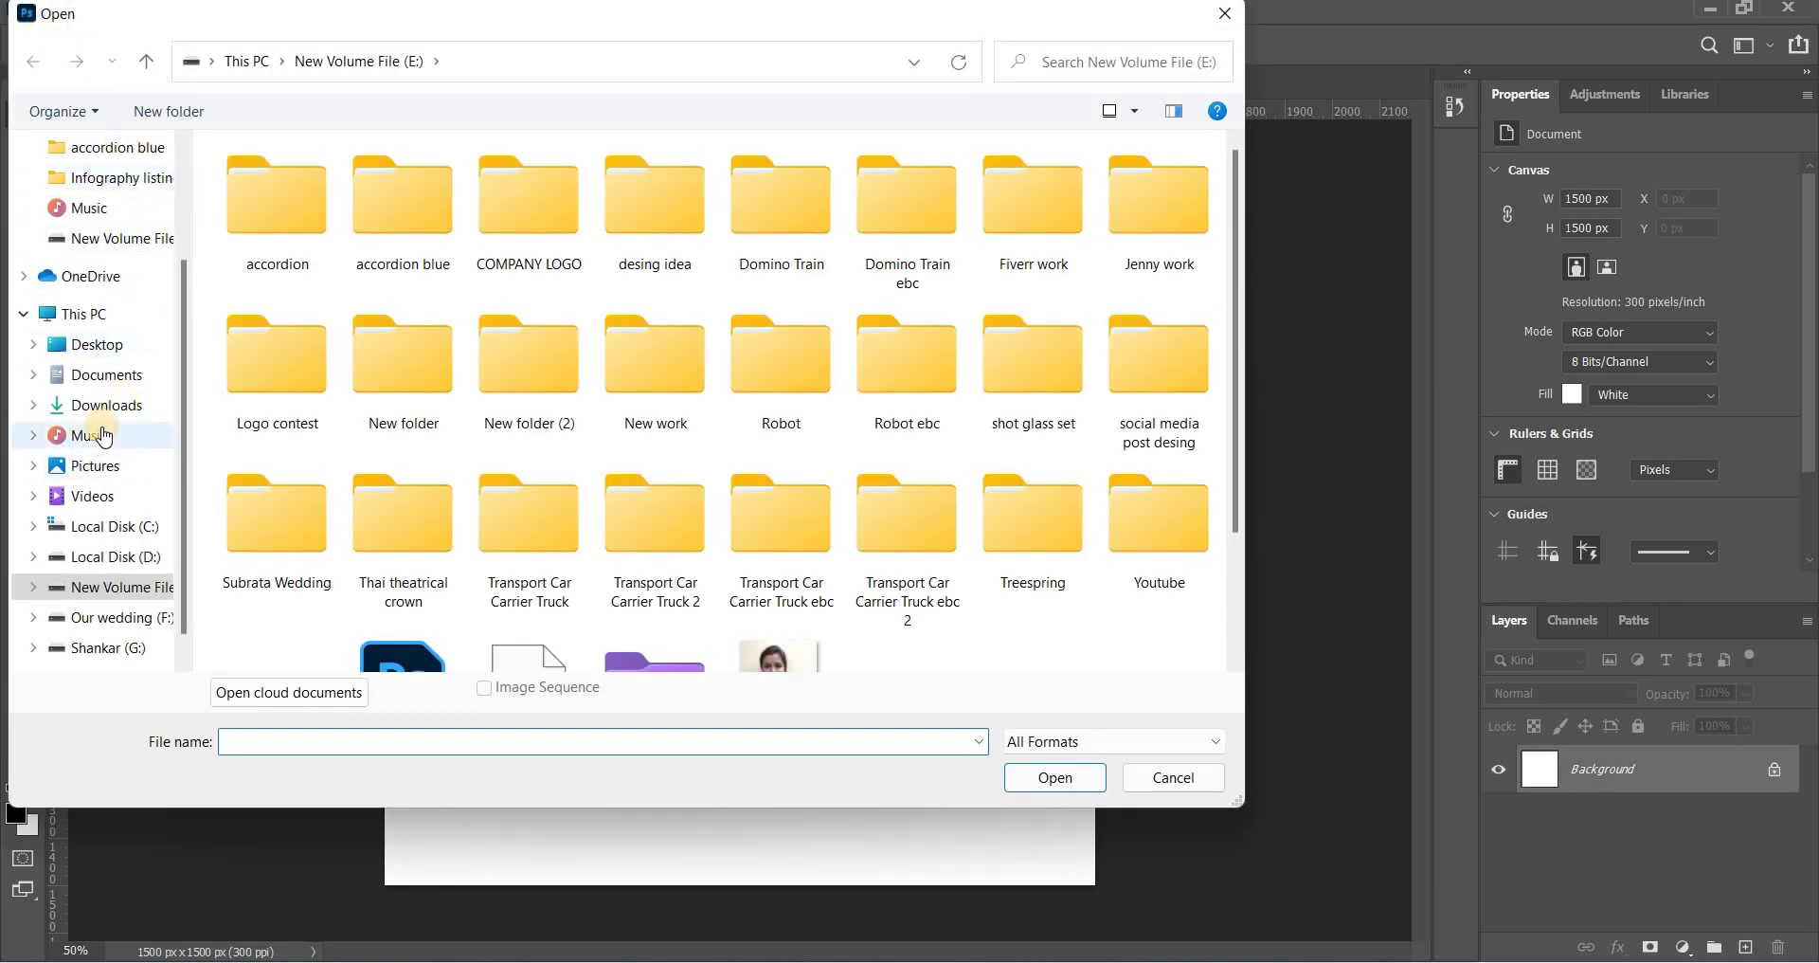
click(103, 436)
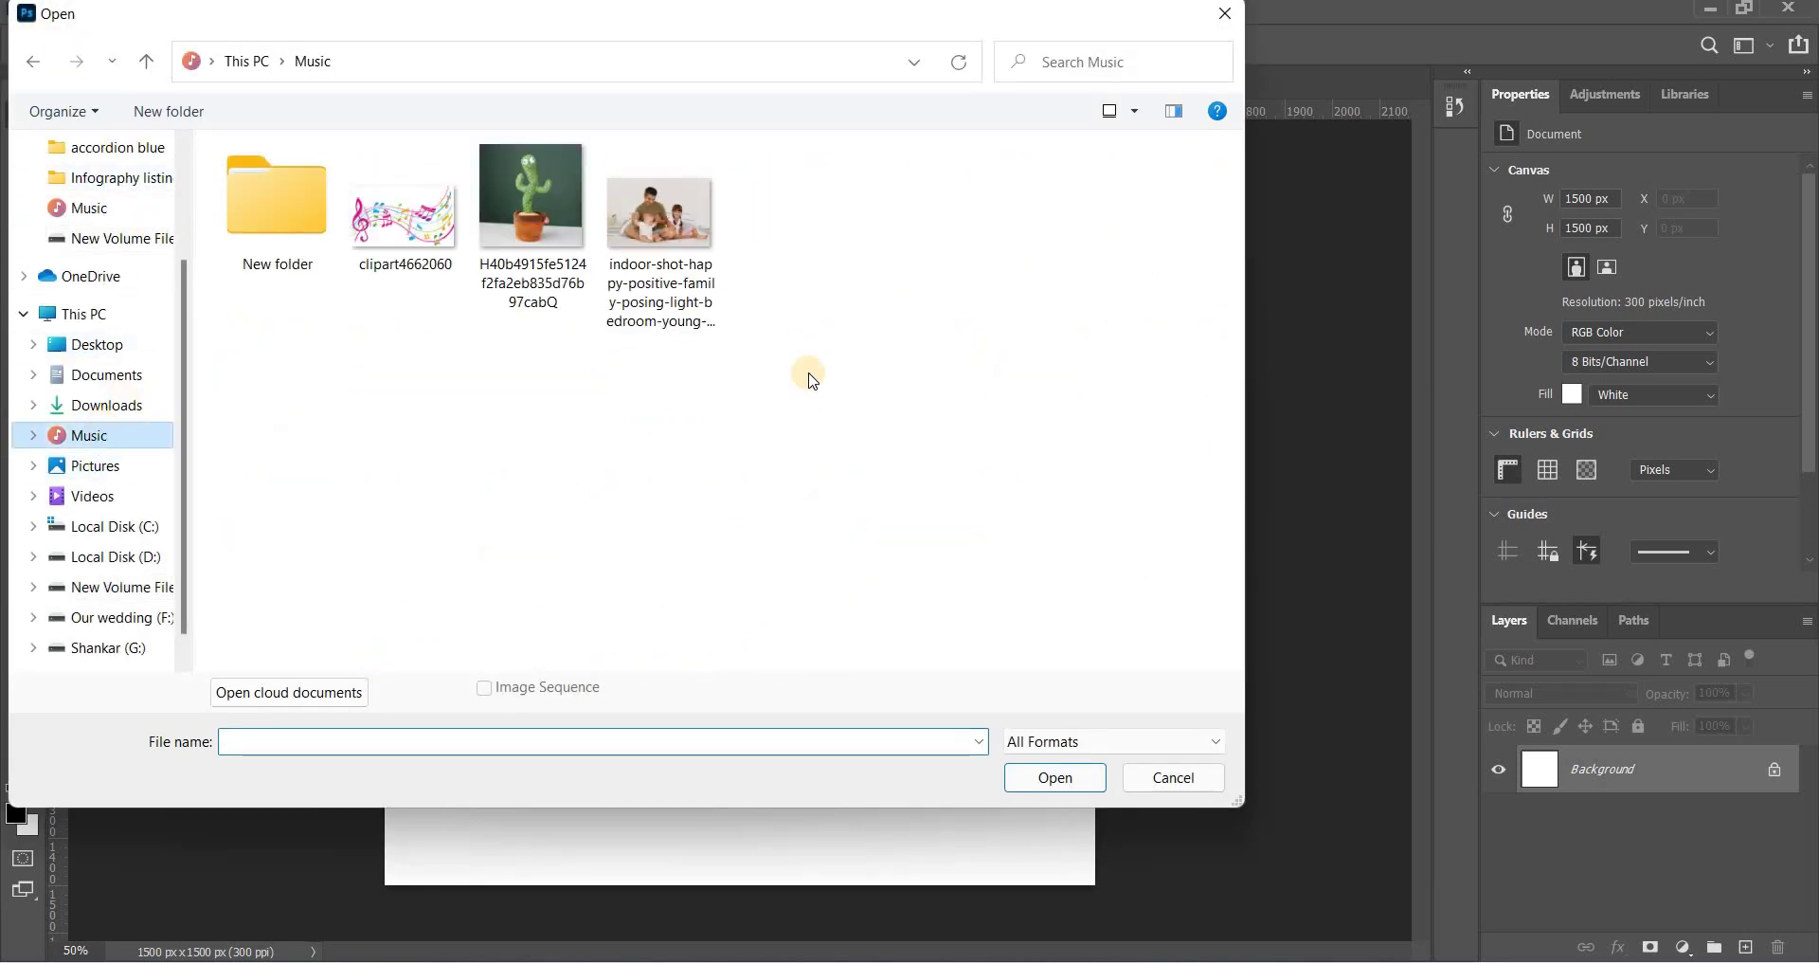
double_click(687, 228)
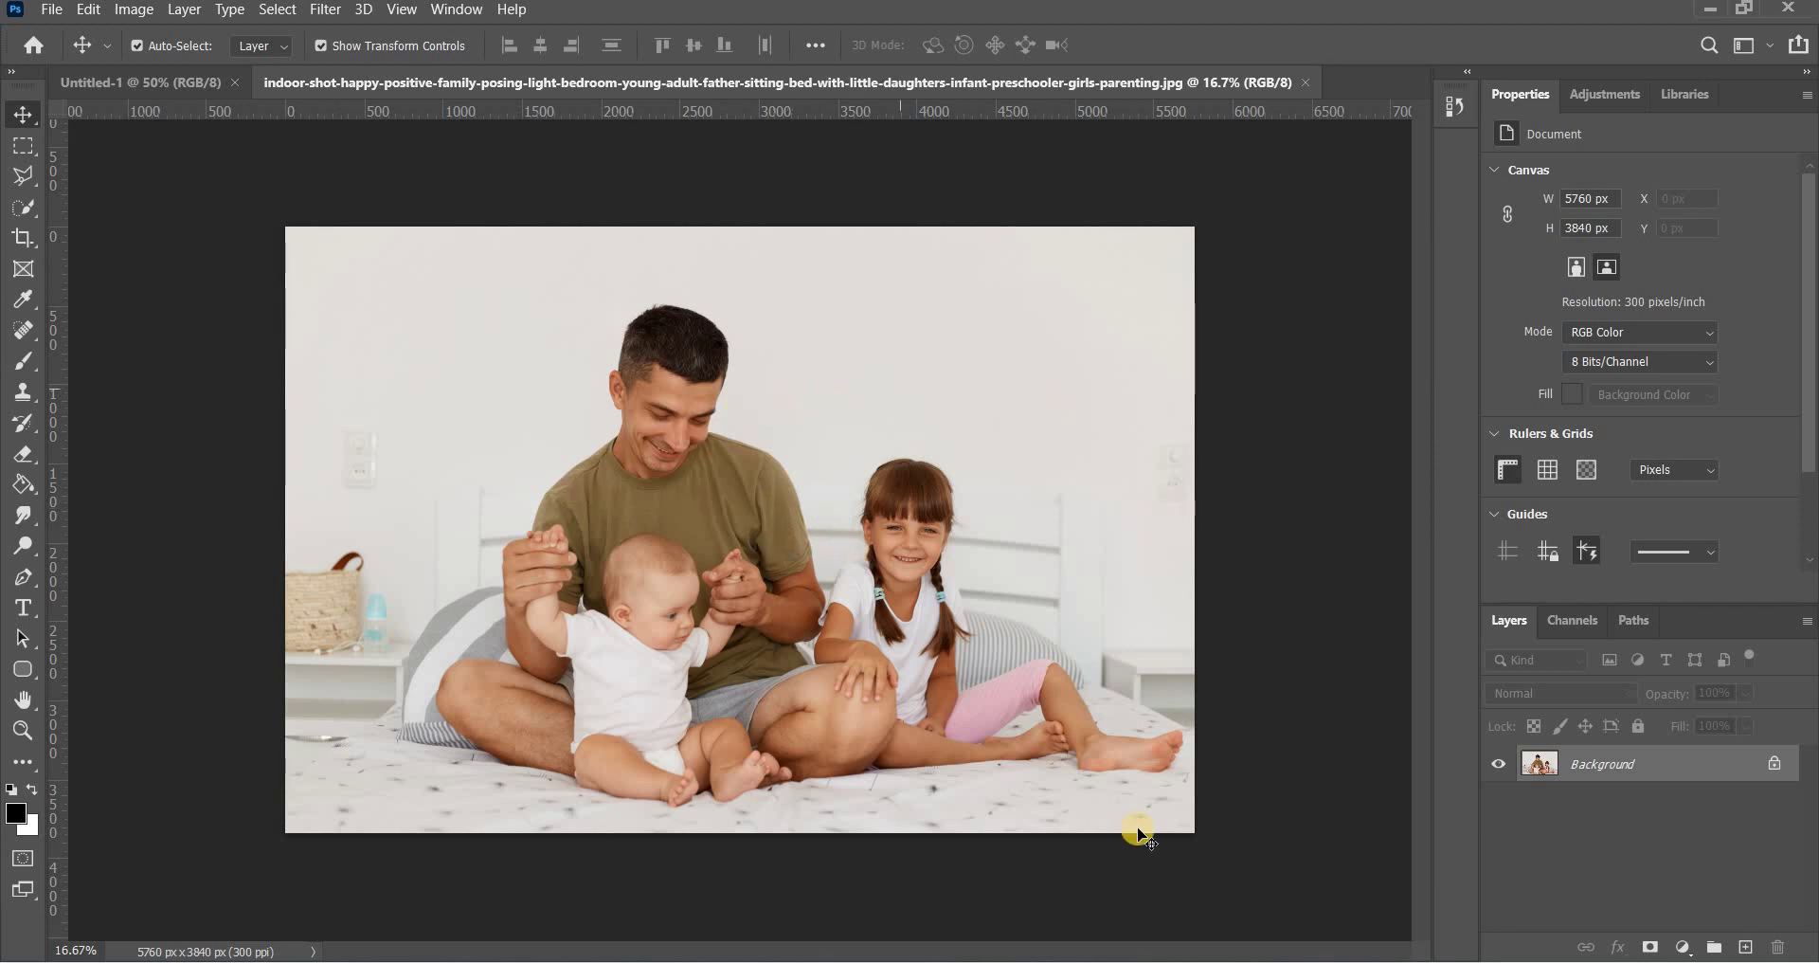
click(1756, 766)
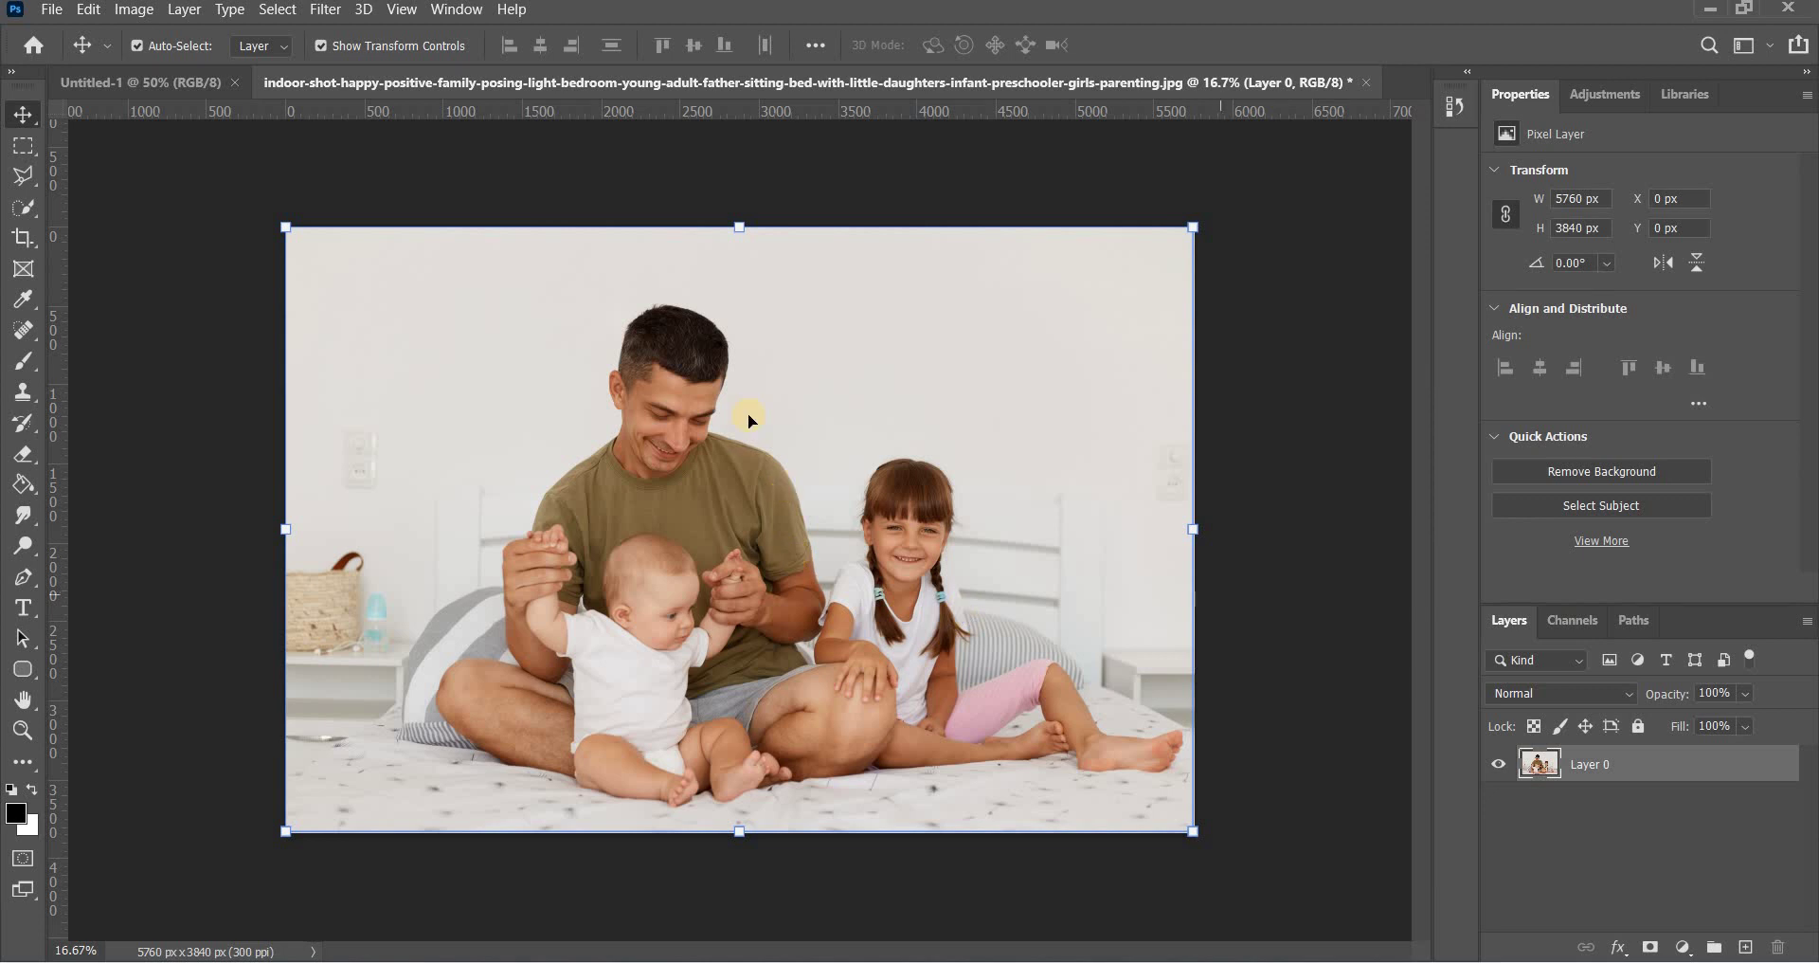
- Copy the family photo into the Untitled-1 document and scale it to about 39.5% so it covers the square canvas
drag(542, 272, 901, 478)
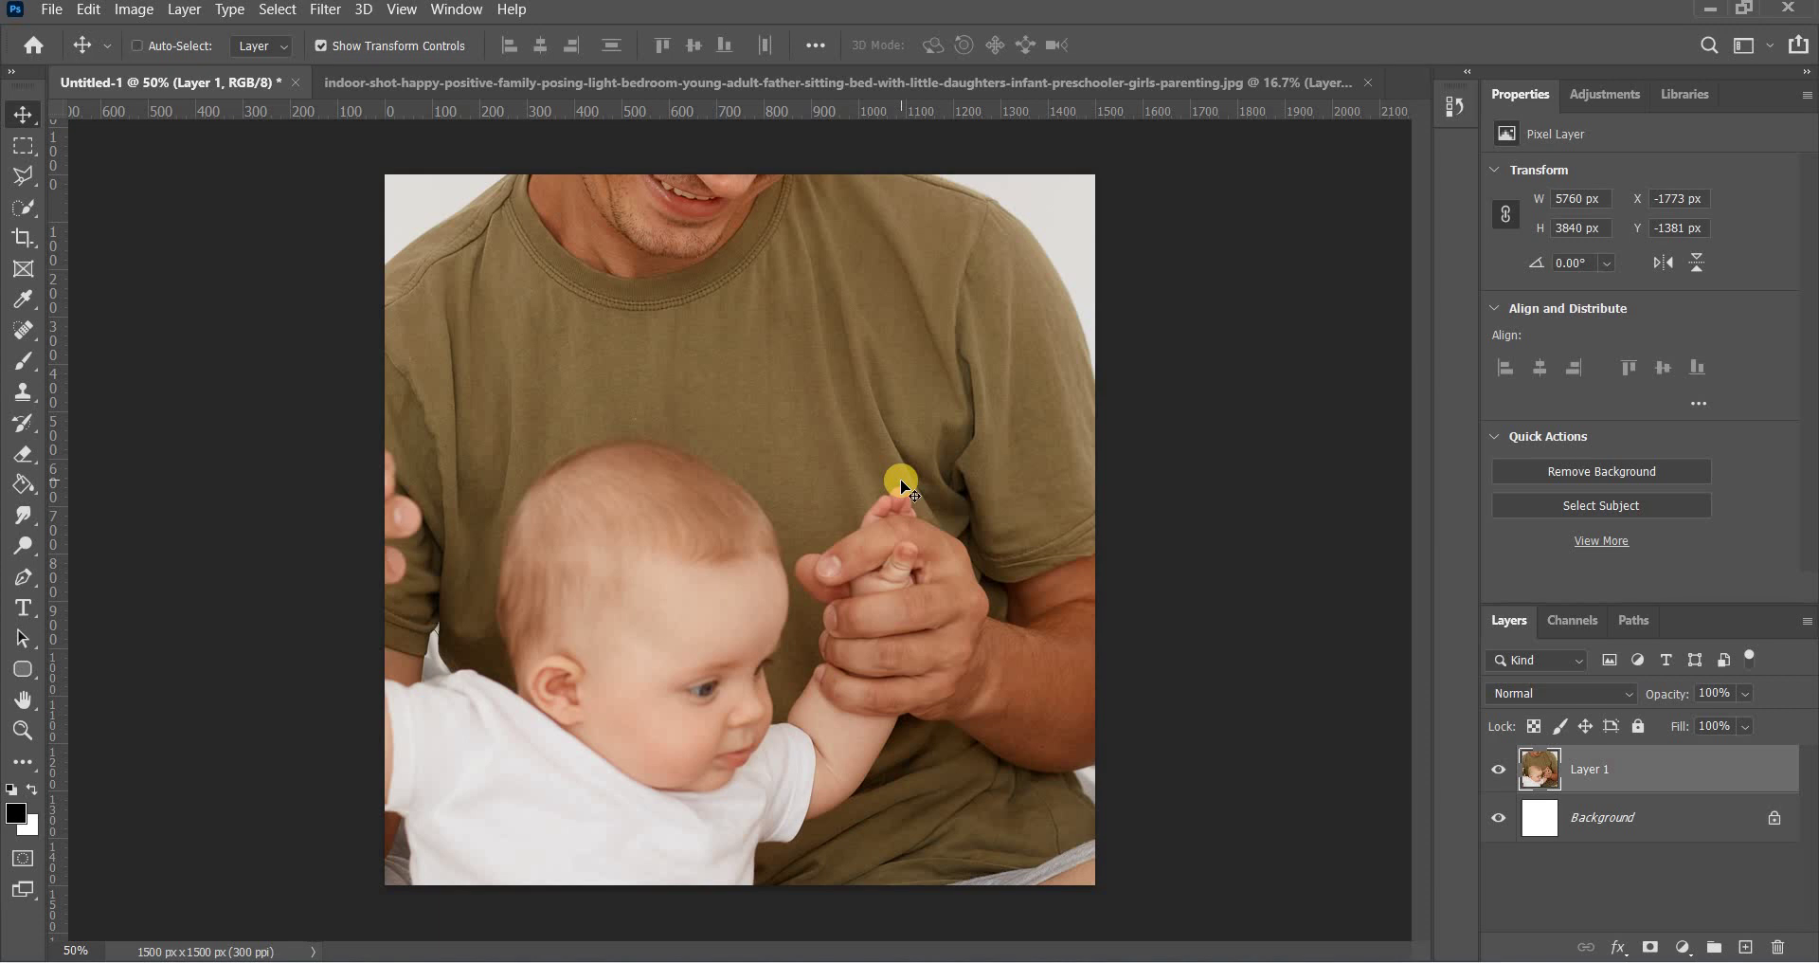
key(ctrl+minus)
key(ctrl+minus)
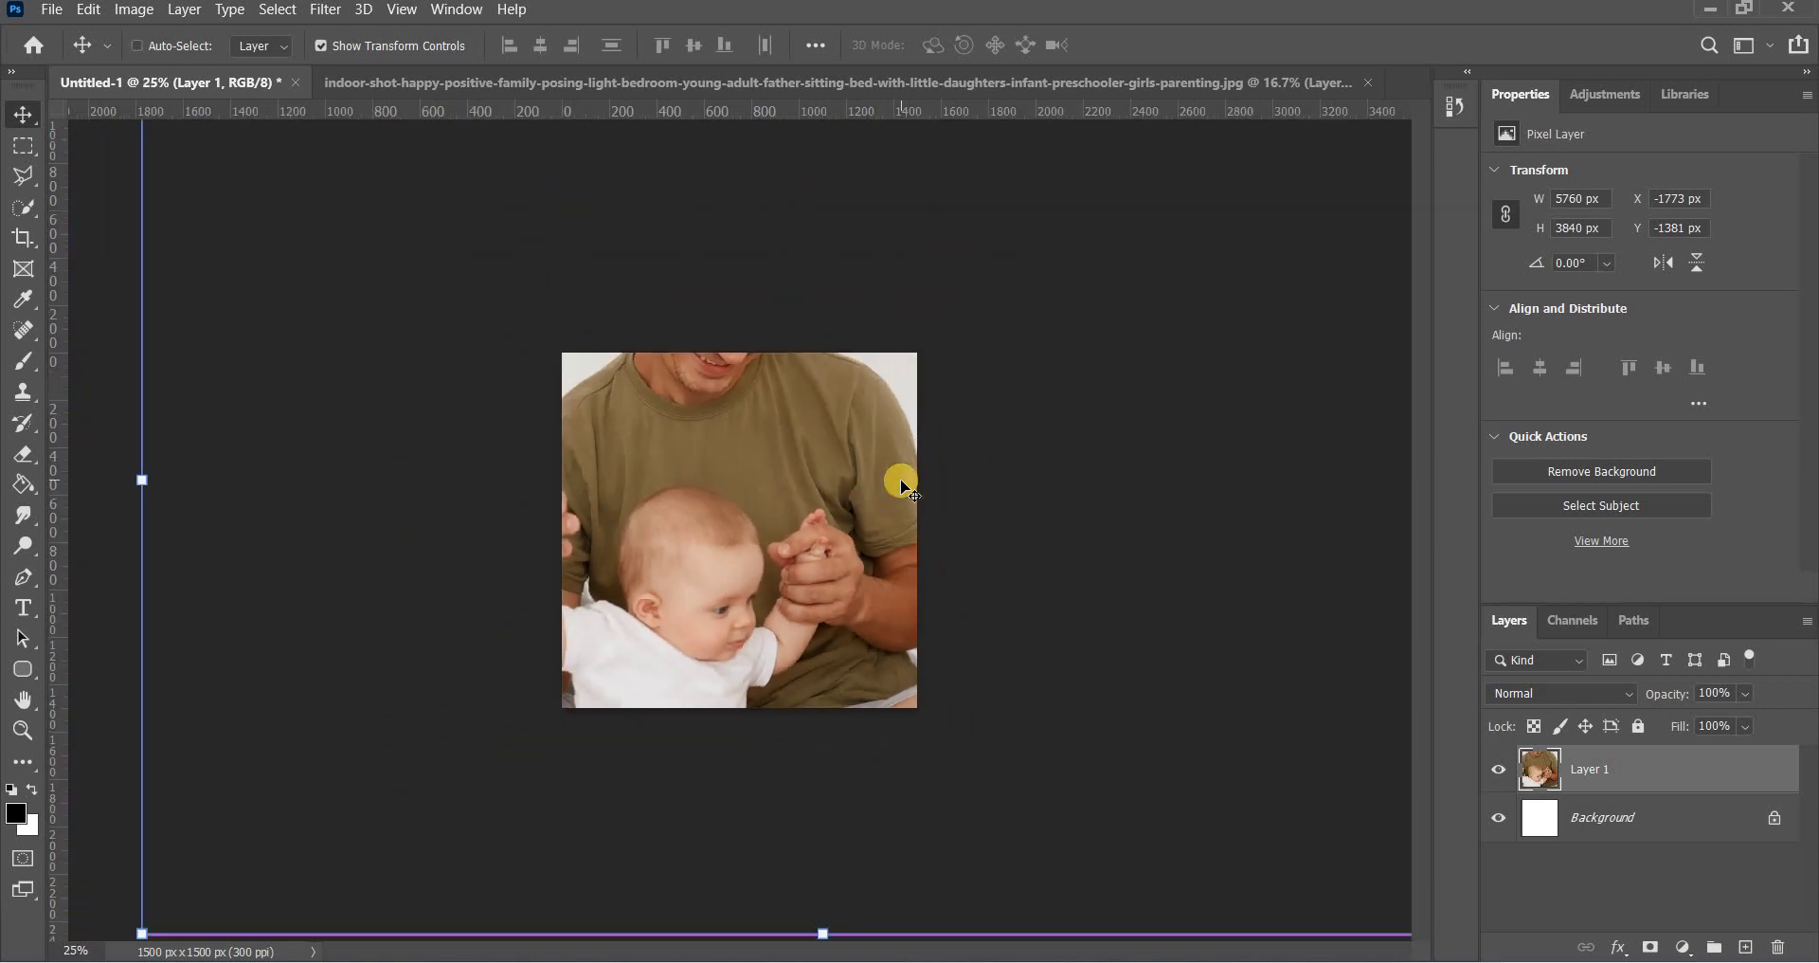
key(ctrl+minus)
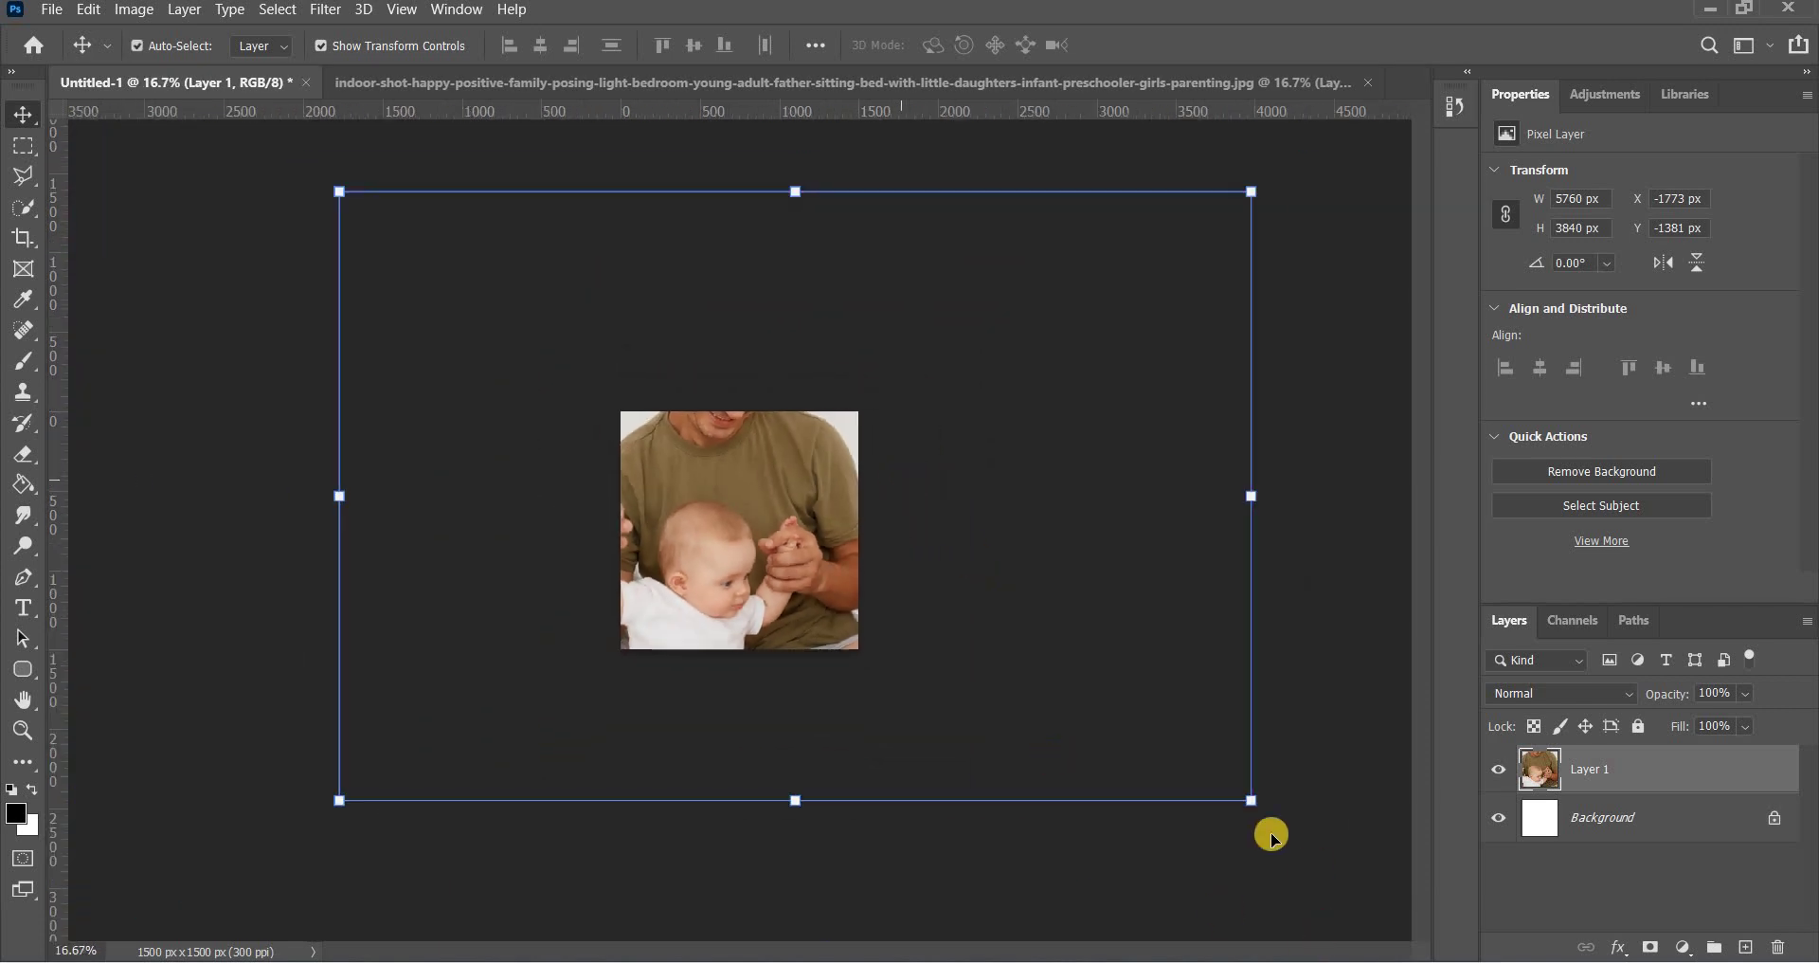
drag(1252, 801, 963, 650)
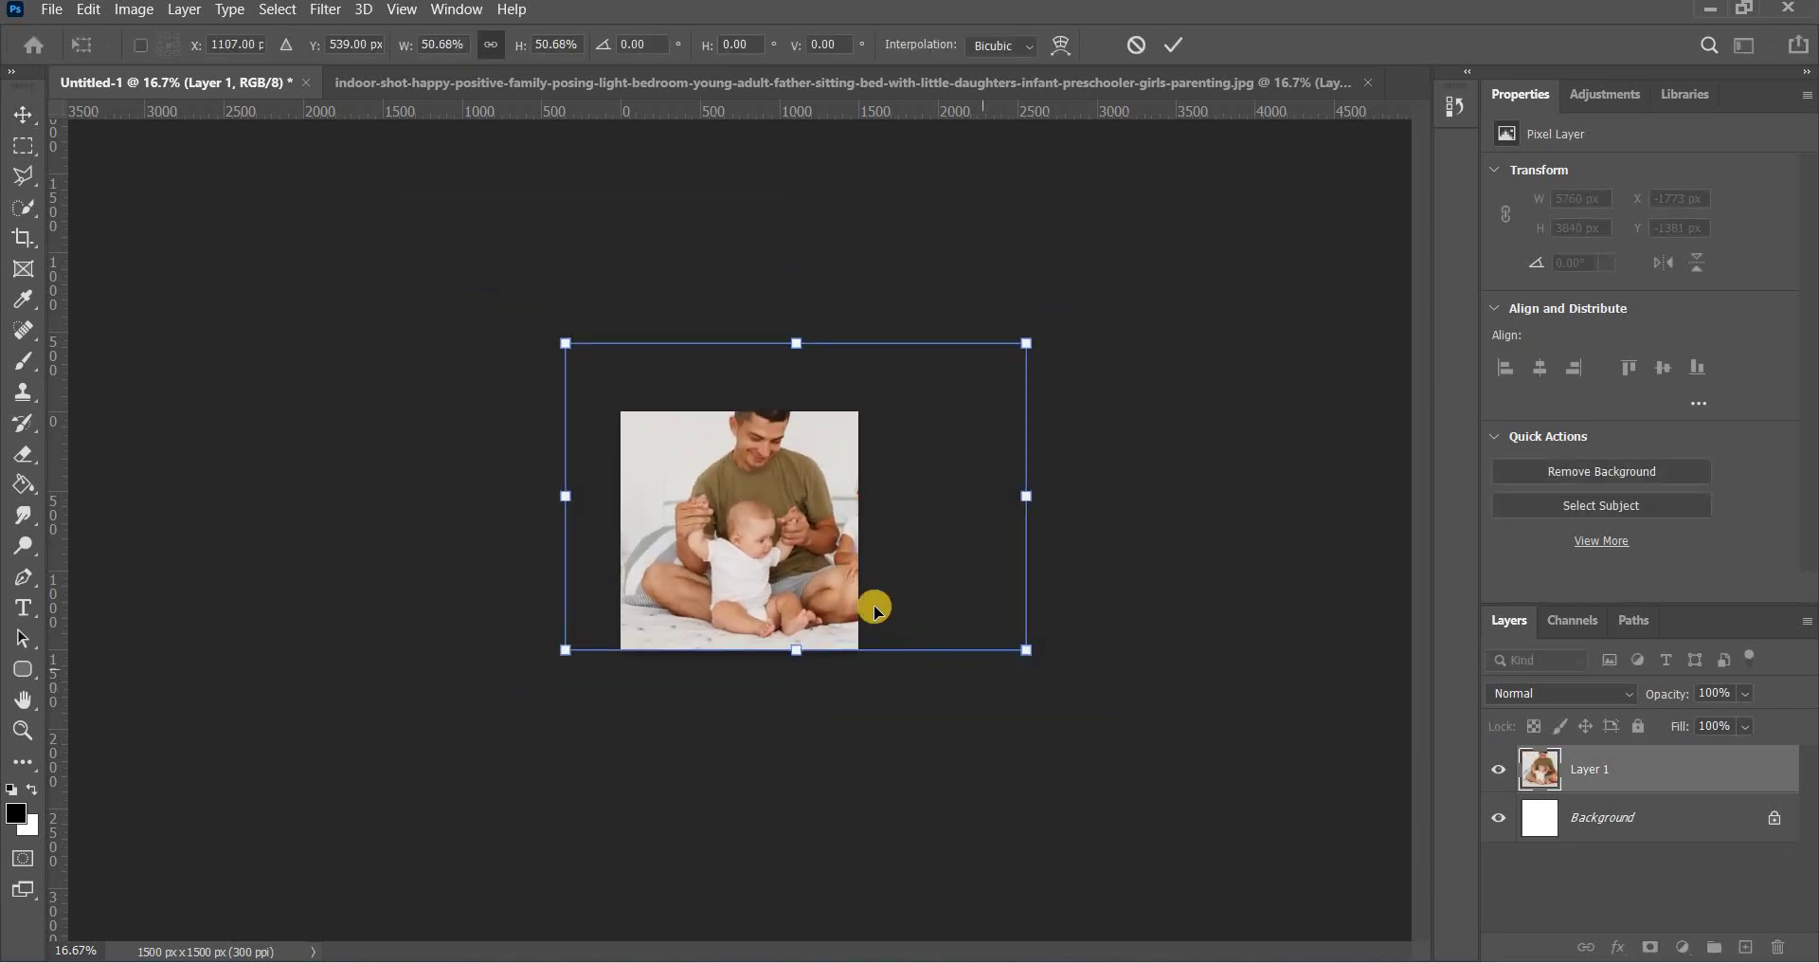
drag(794, 589, 737, 603)
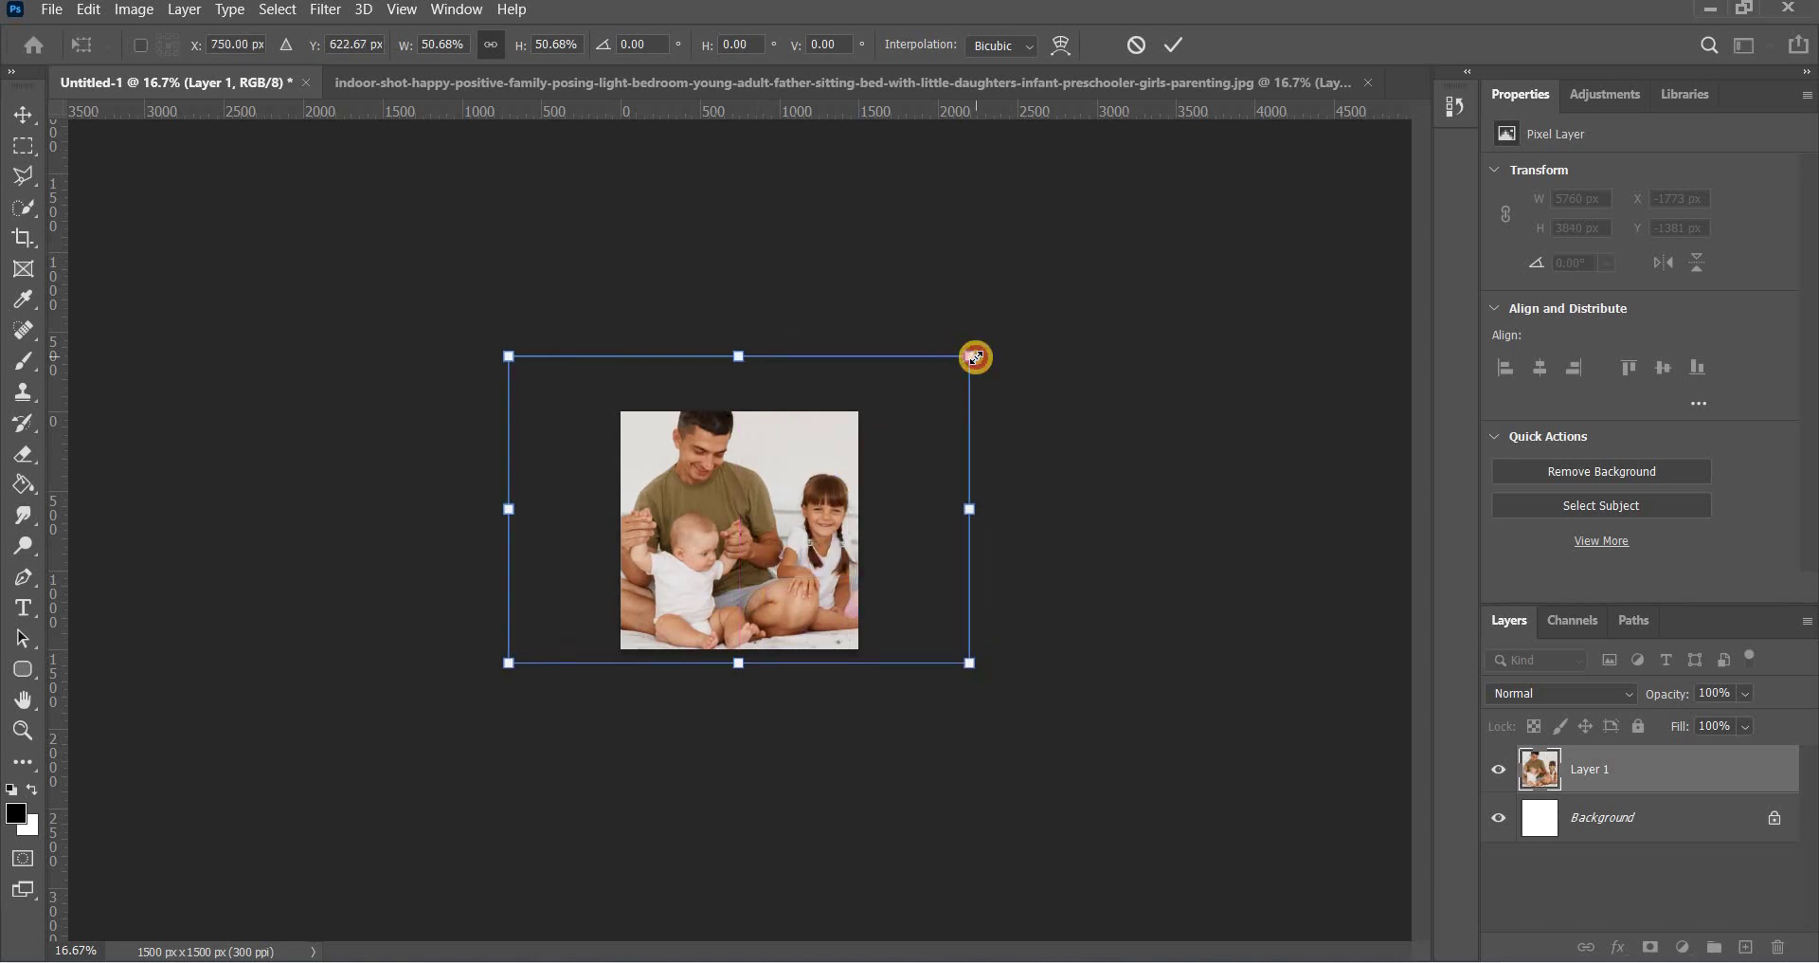
drag(971, 354, 917, 383)
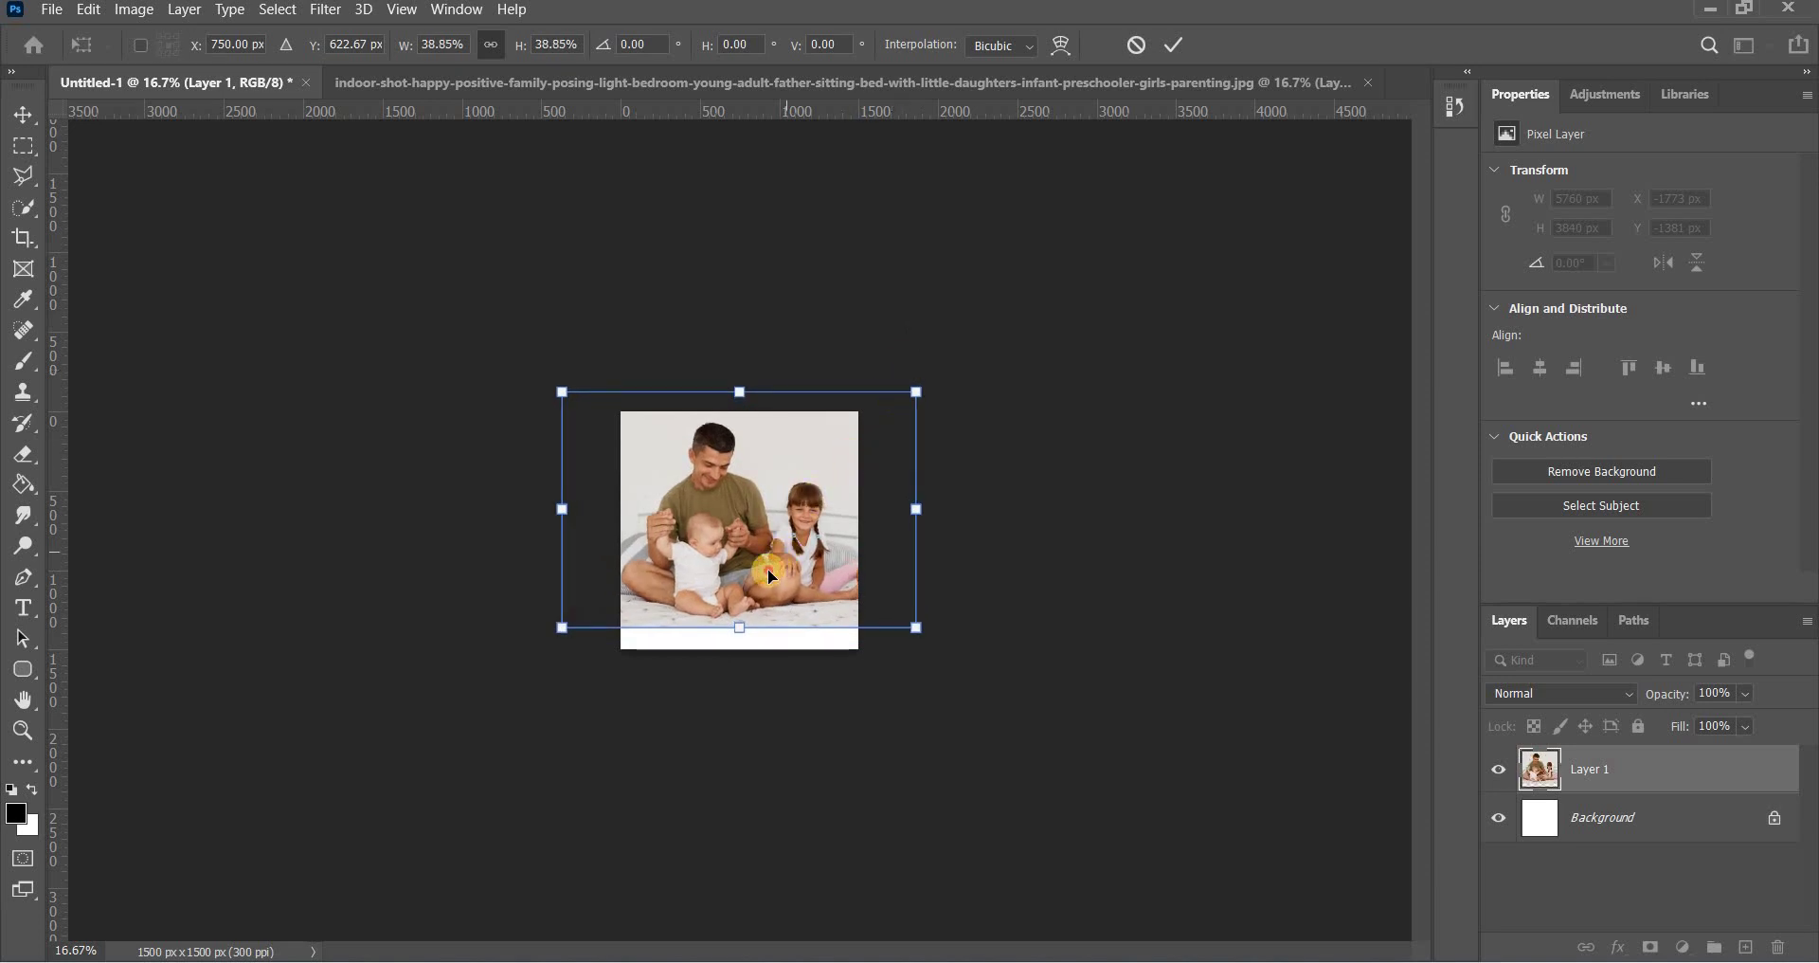
mouse_move(767, 568)
mouse_down()
mouse_move(754, 558)
mouse_move(772, 578)
mouse_up()
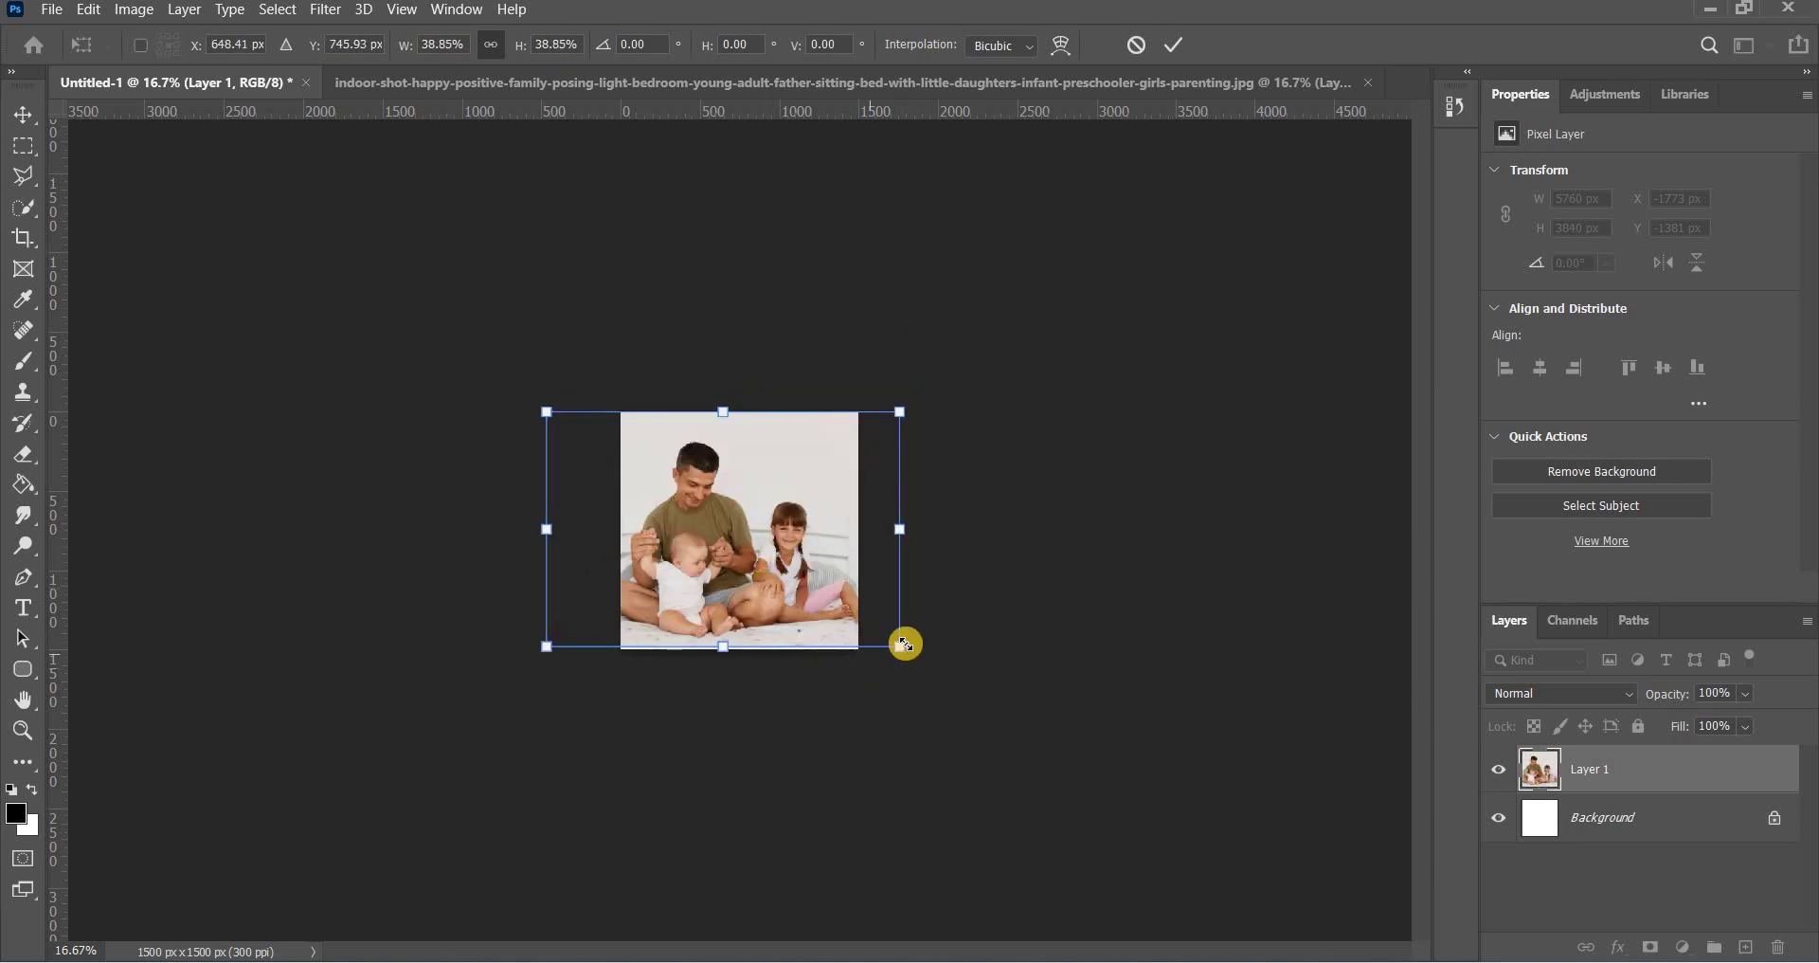
drag(900, 645, 906, 655)
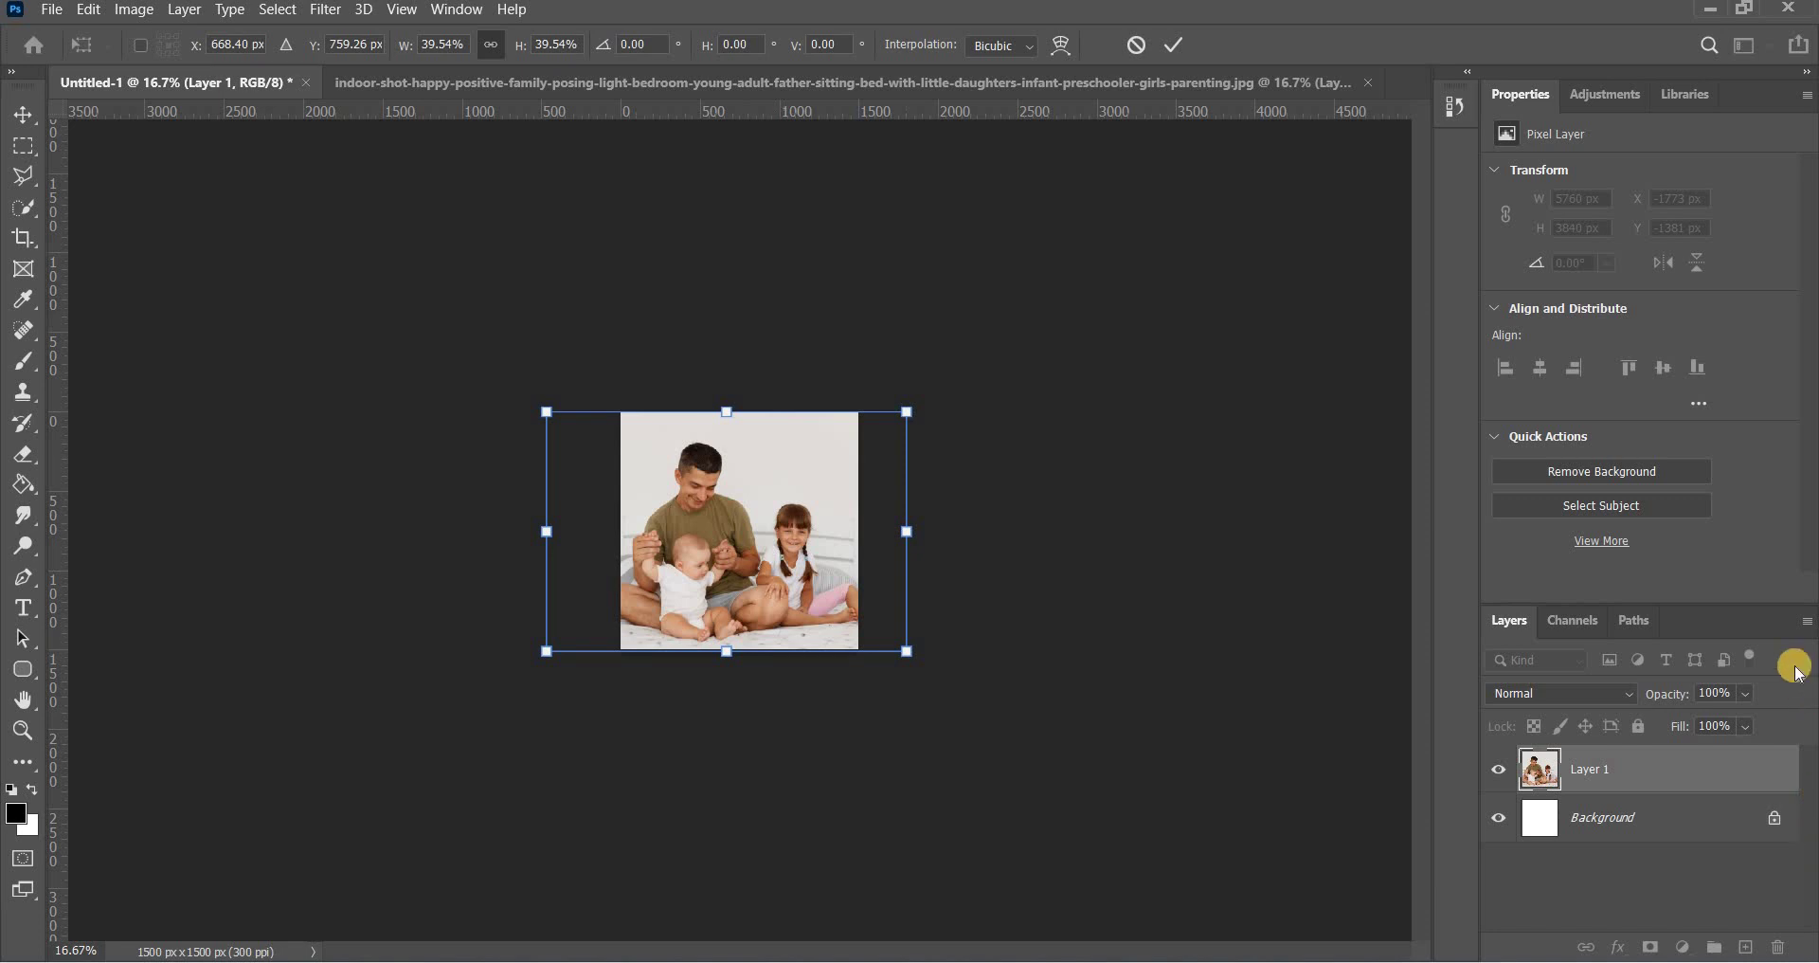
click(1173, 45)
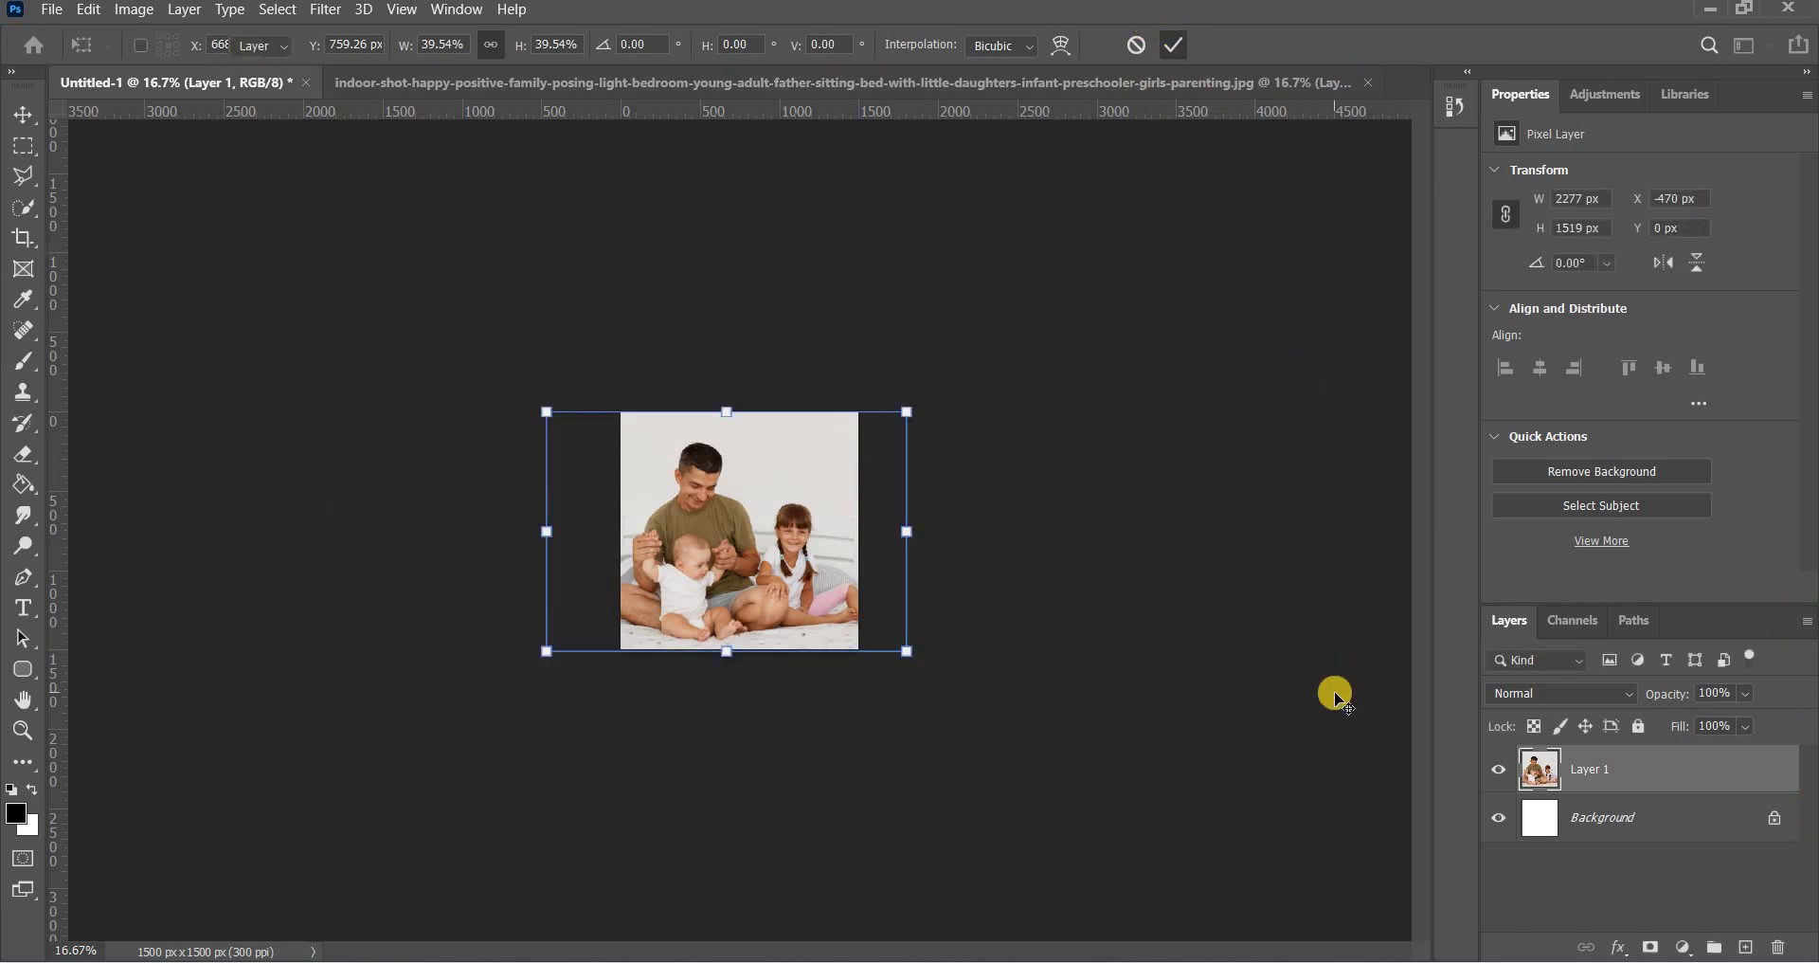
- Nudge the family photo slightly to the left within the square canvas and deselect its layer
key(ctrl+plus)
key(ctrl+plus)
key(ctrl+plus)
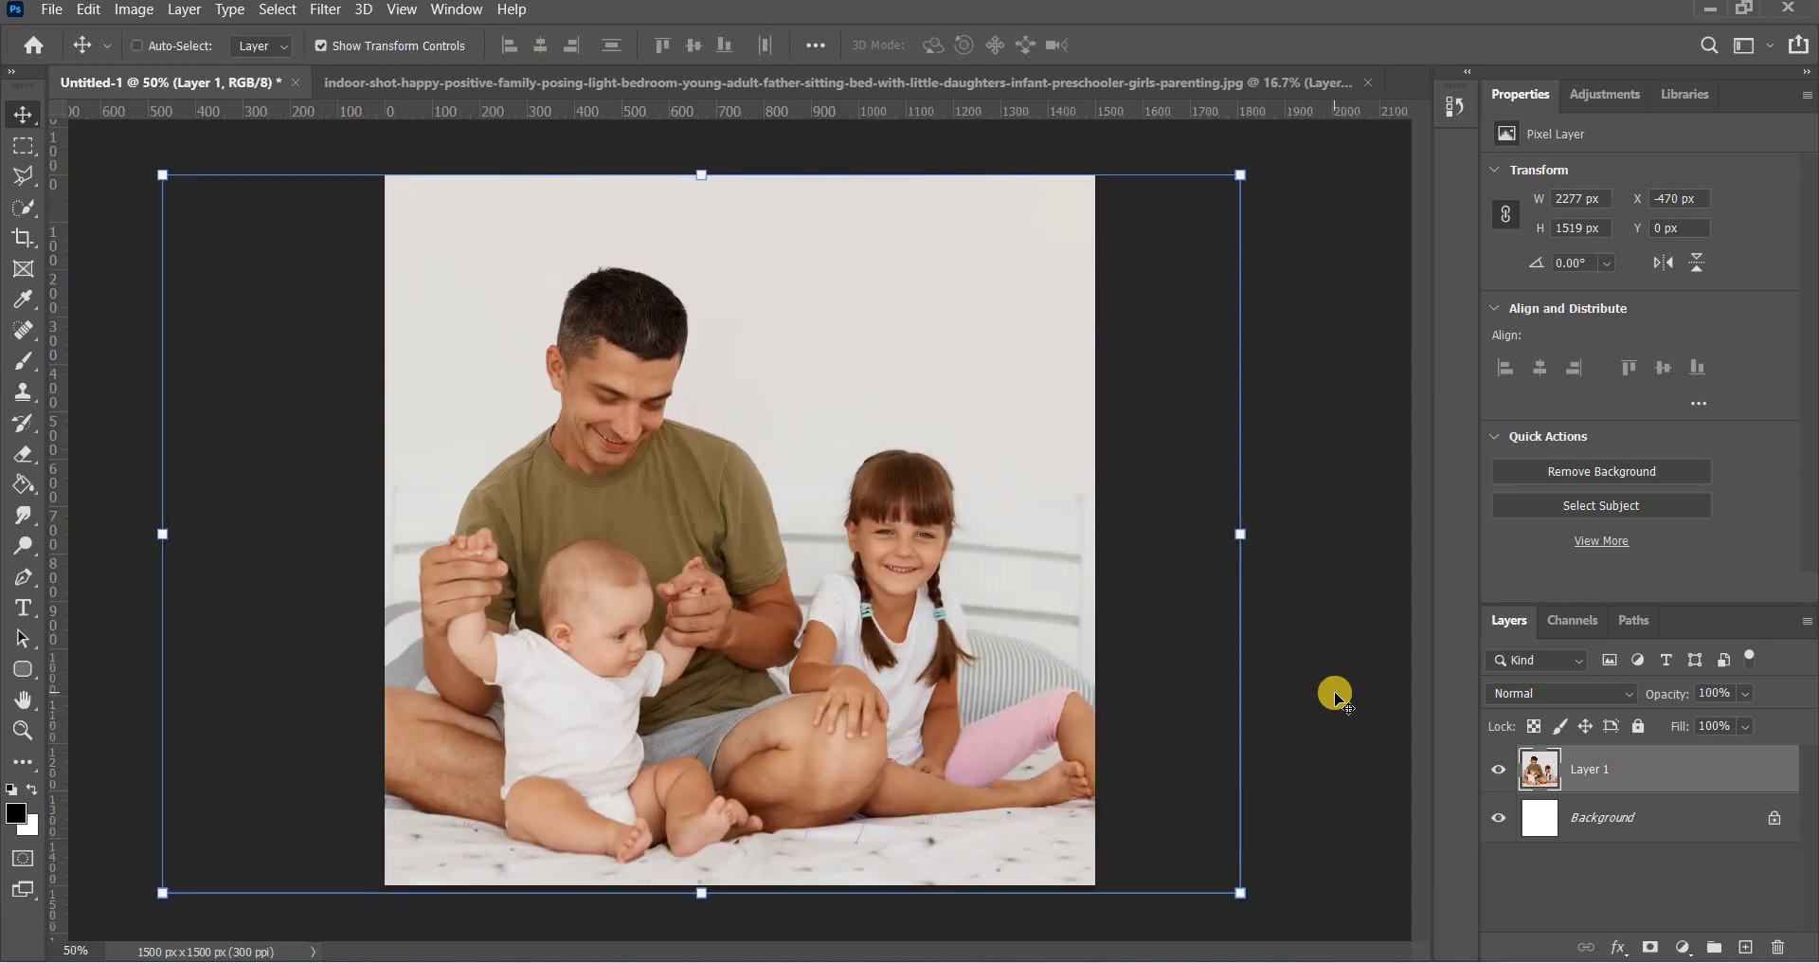
key(ctrl+plus)
key(ctrl+plus)
key(ctrl+plus)
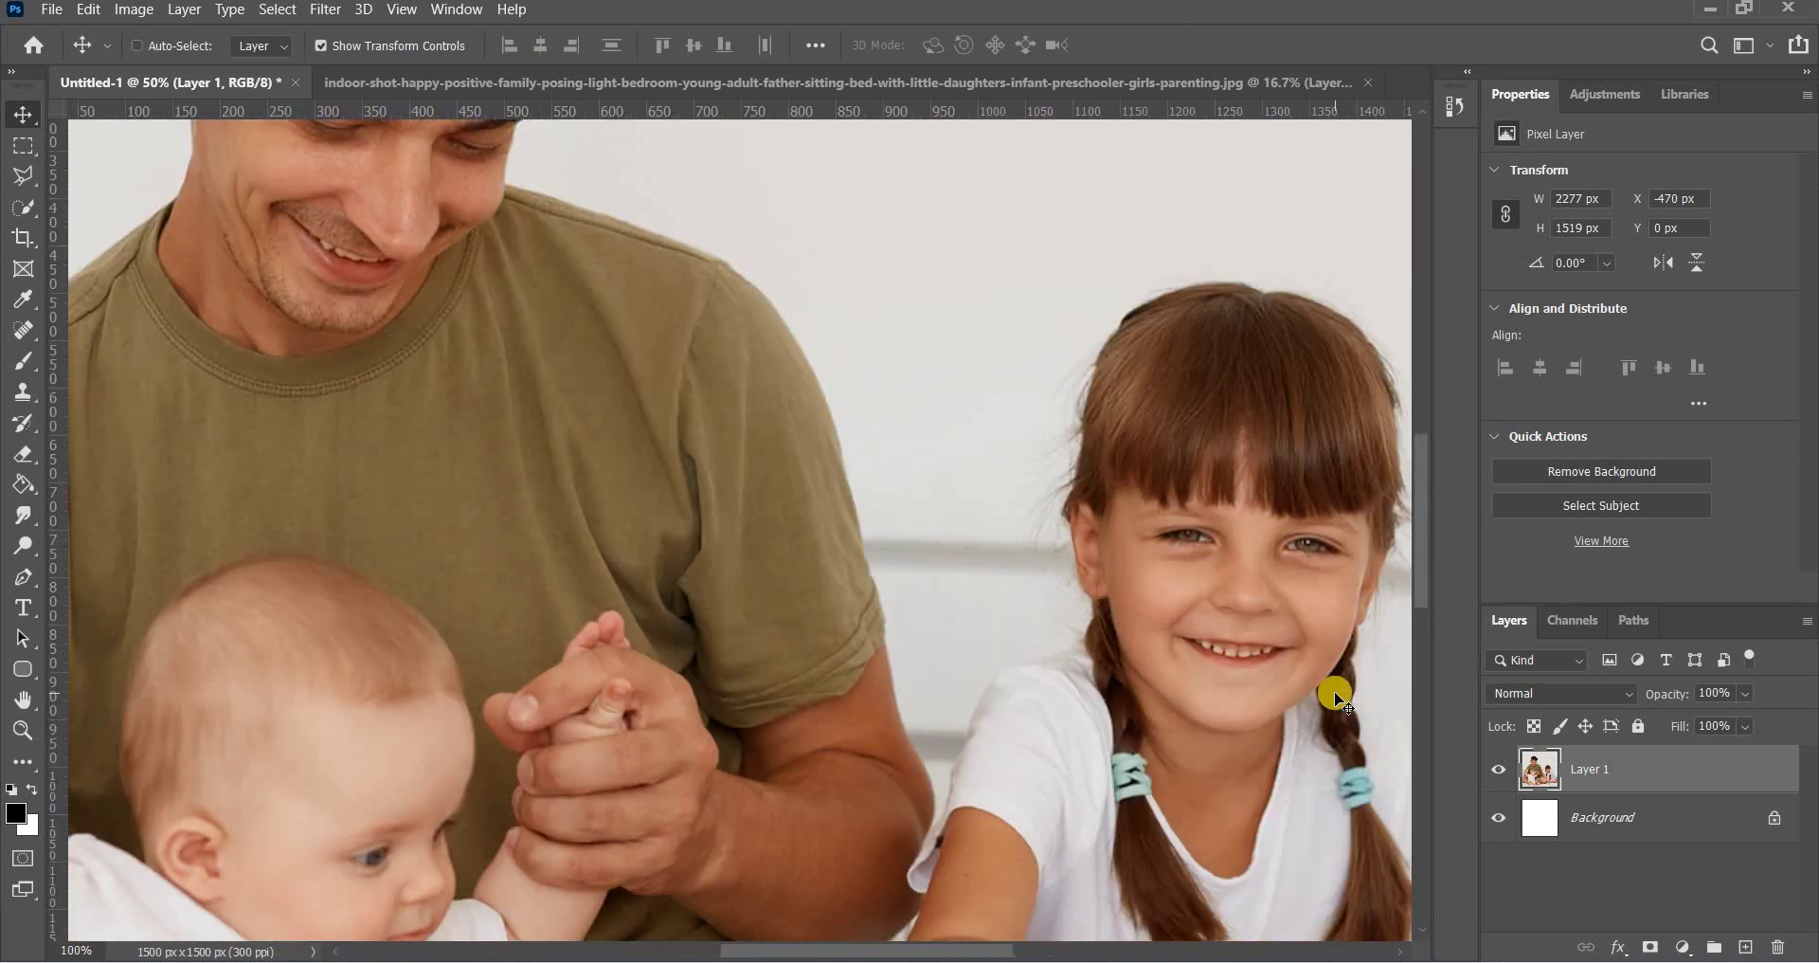
key(ctrl+minus)
key(ctrl+minus)
key(ctrl+minus)
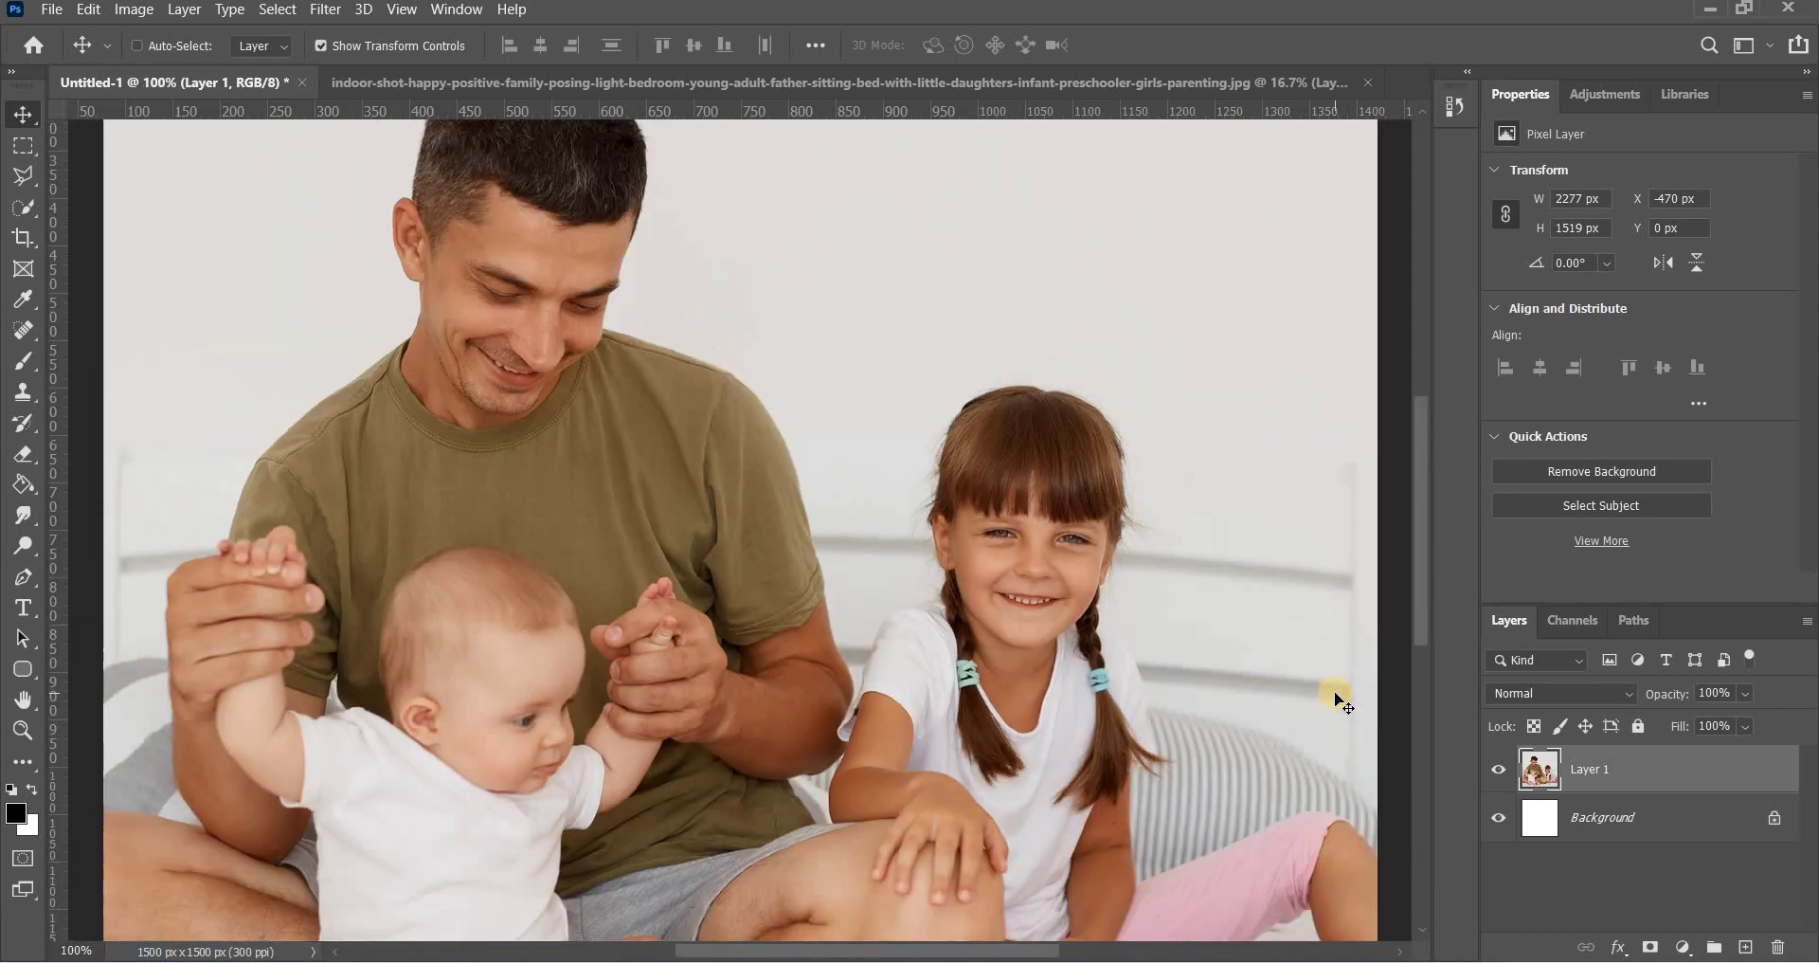
key(ctrl+minus)
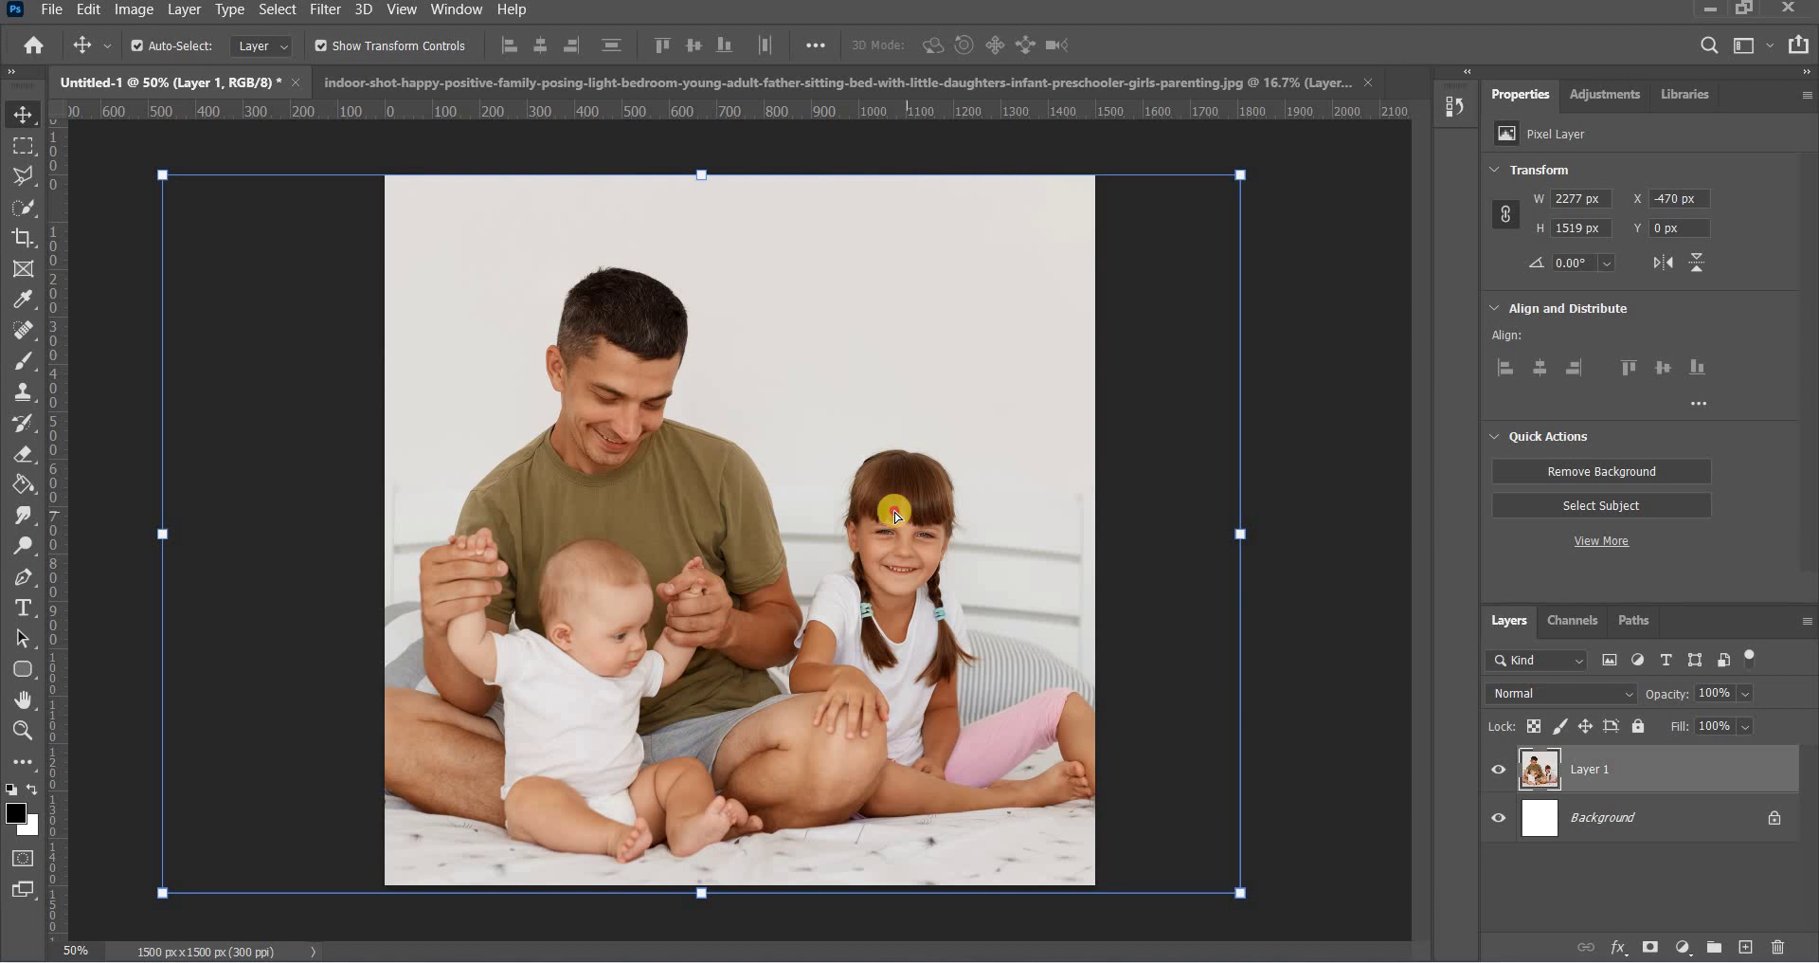
drag(906, 512, 892, 509)
click(1263, 537)
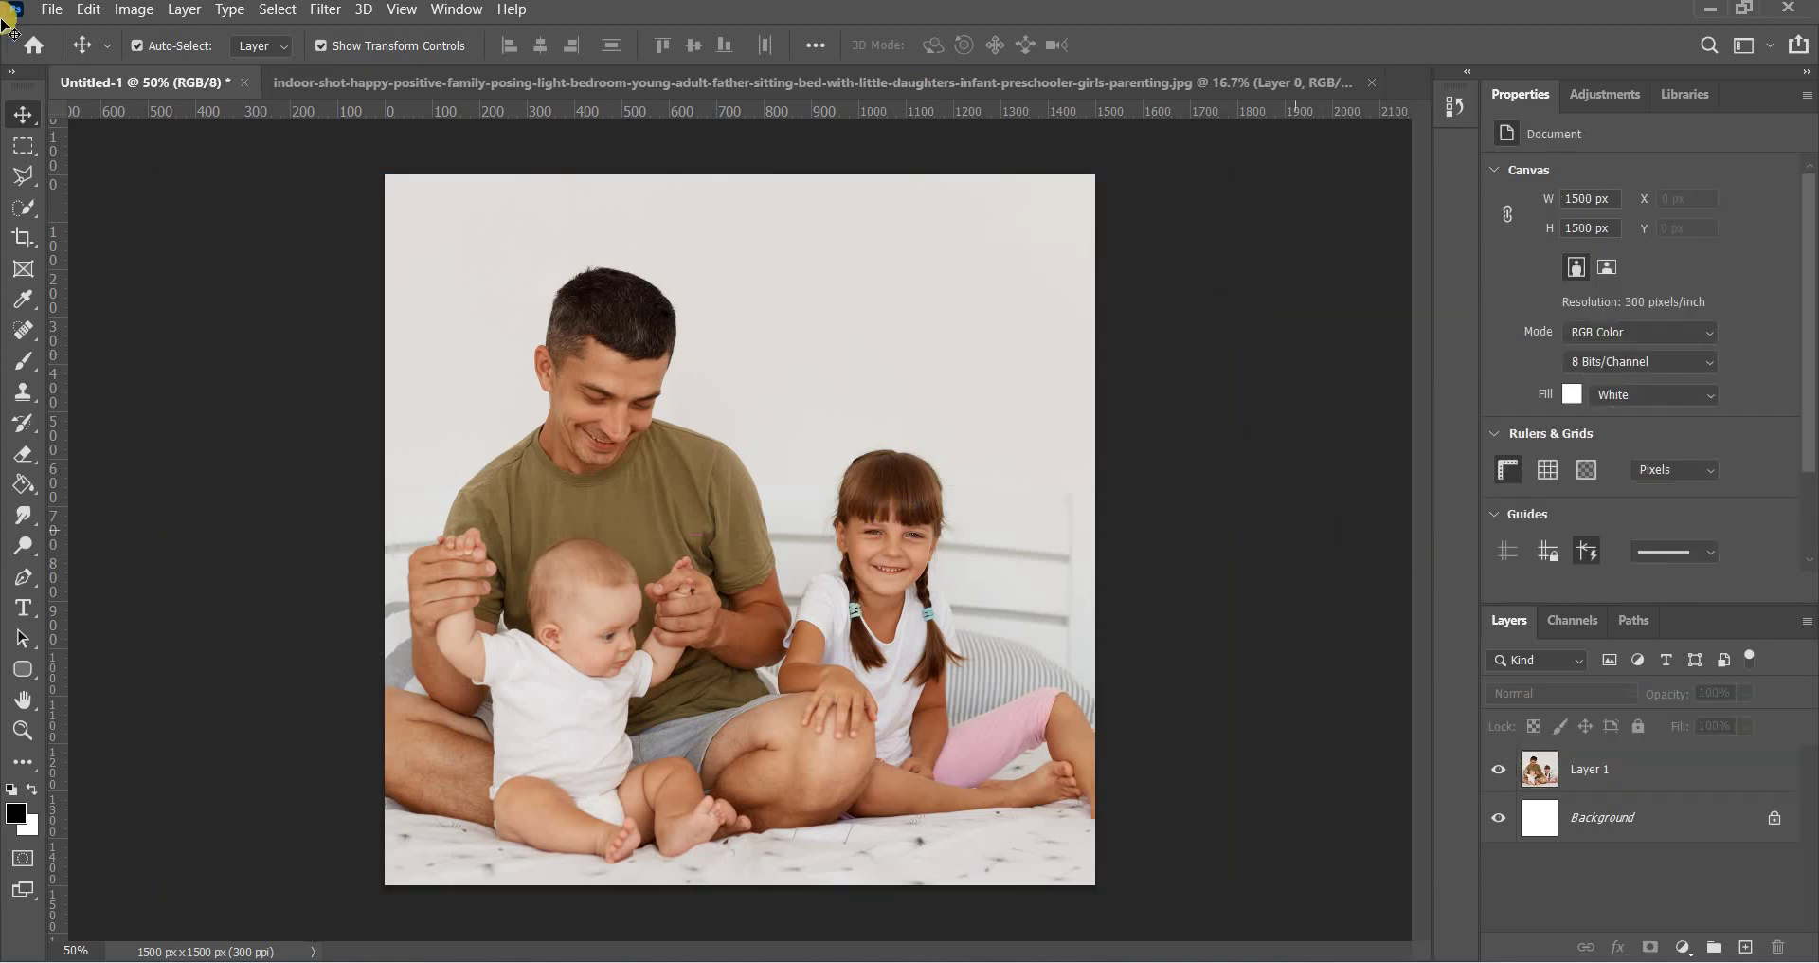
- Open the cactus toy picture from the Music folder and unlock its background layer
click(54, 11)
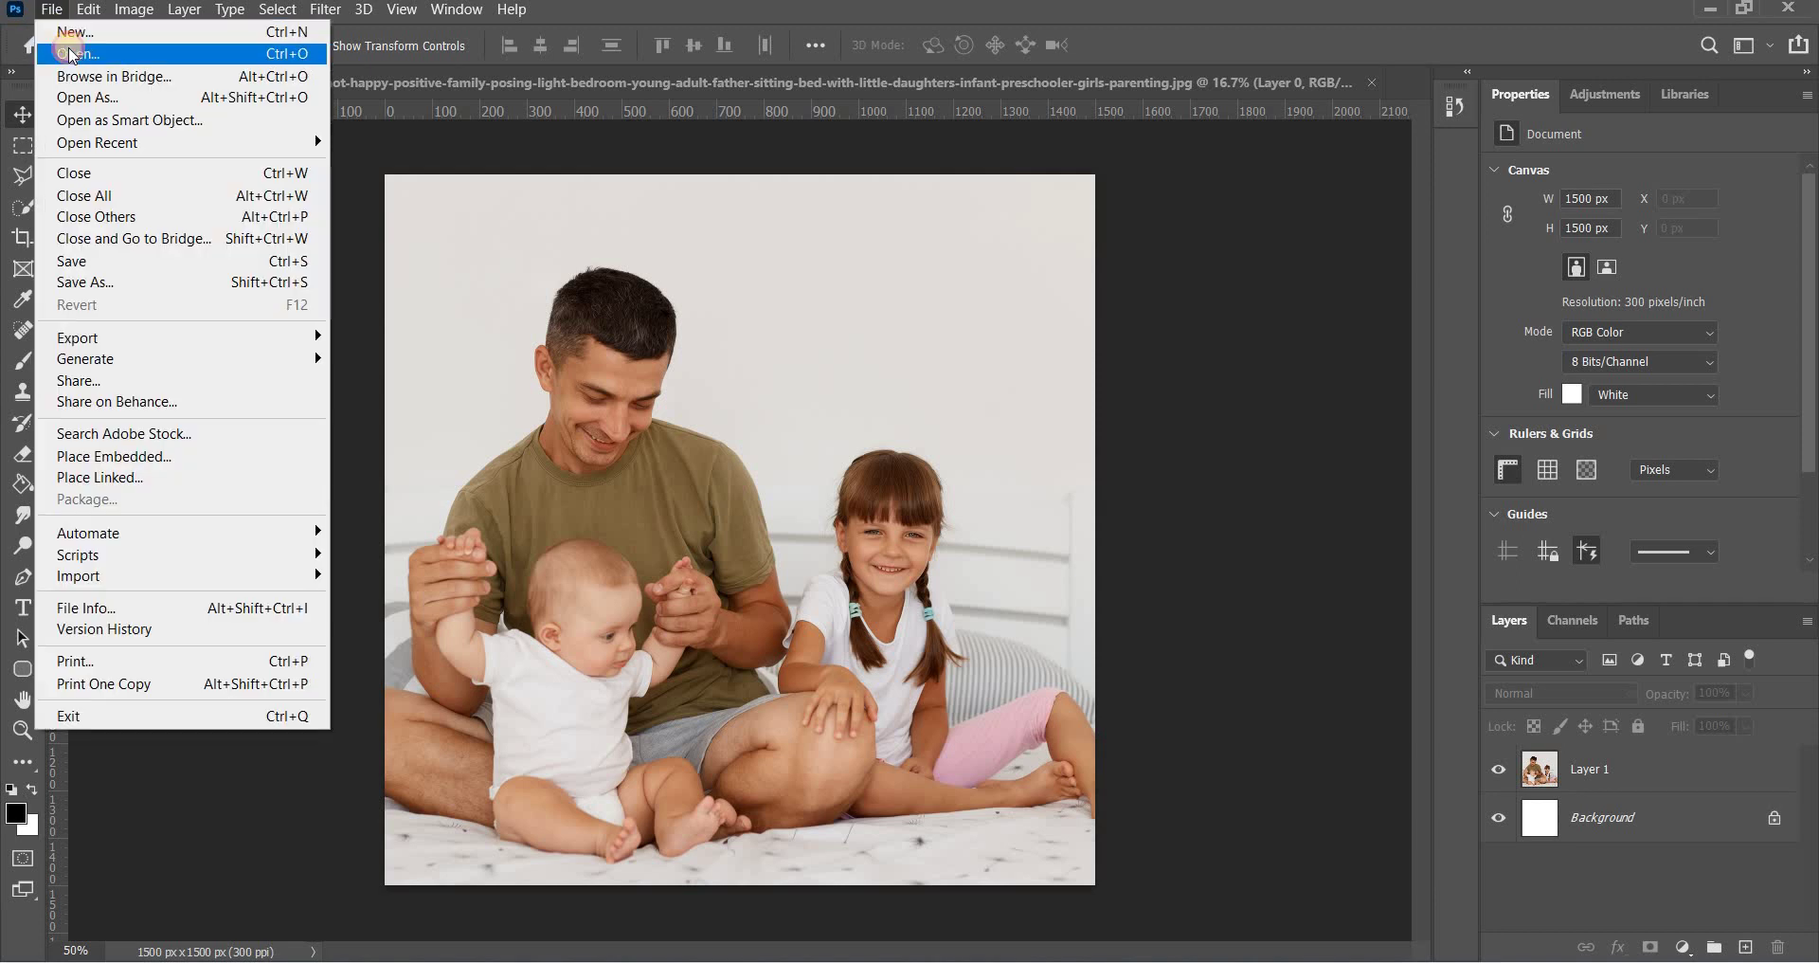
click(71, 44)
double_click(546, 187)
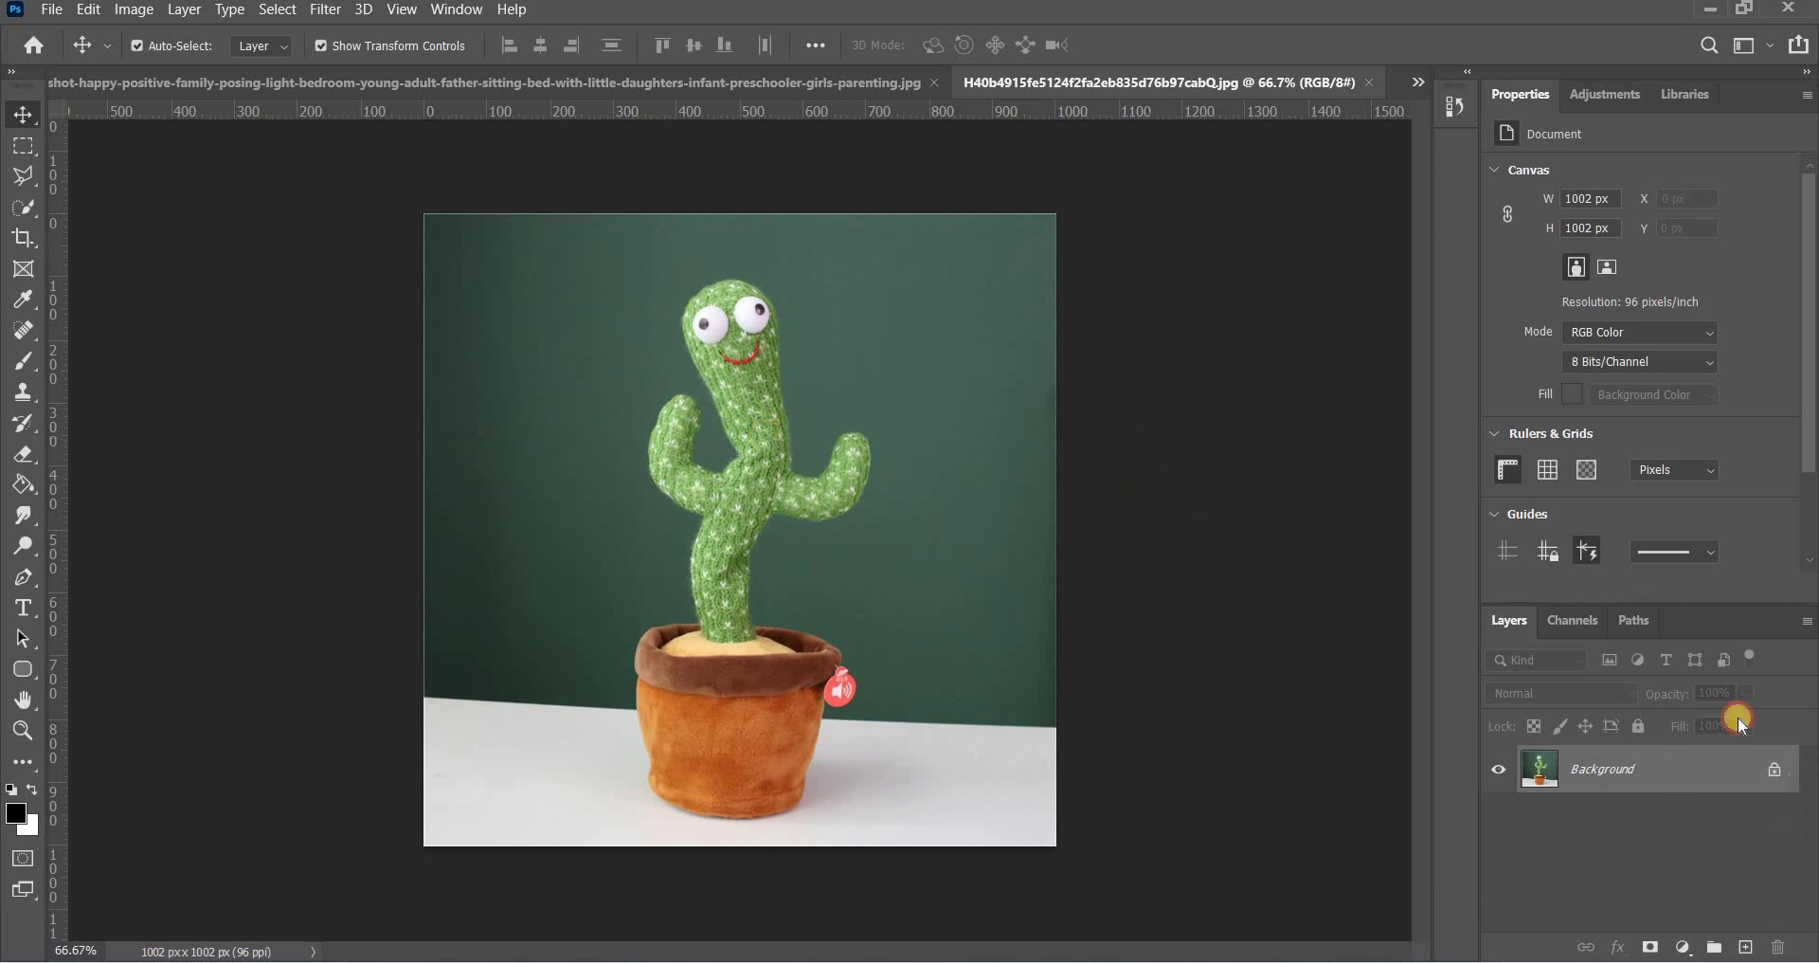
click(1774, 769)
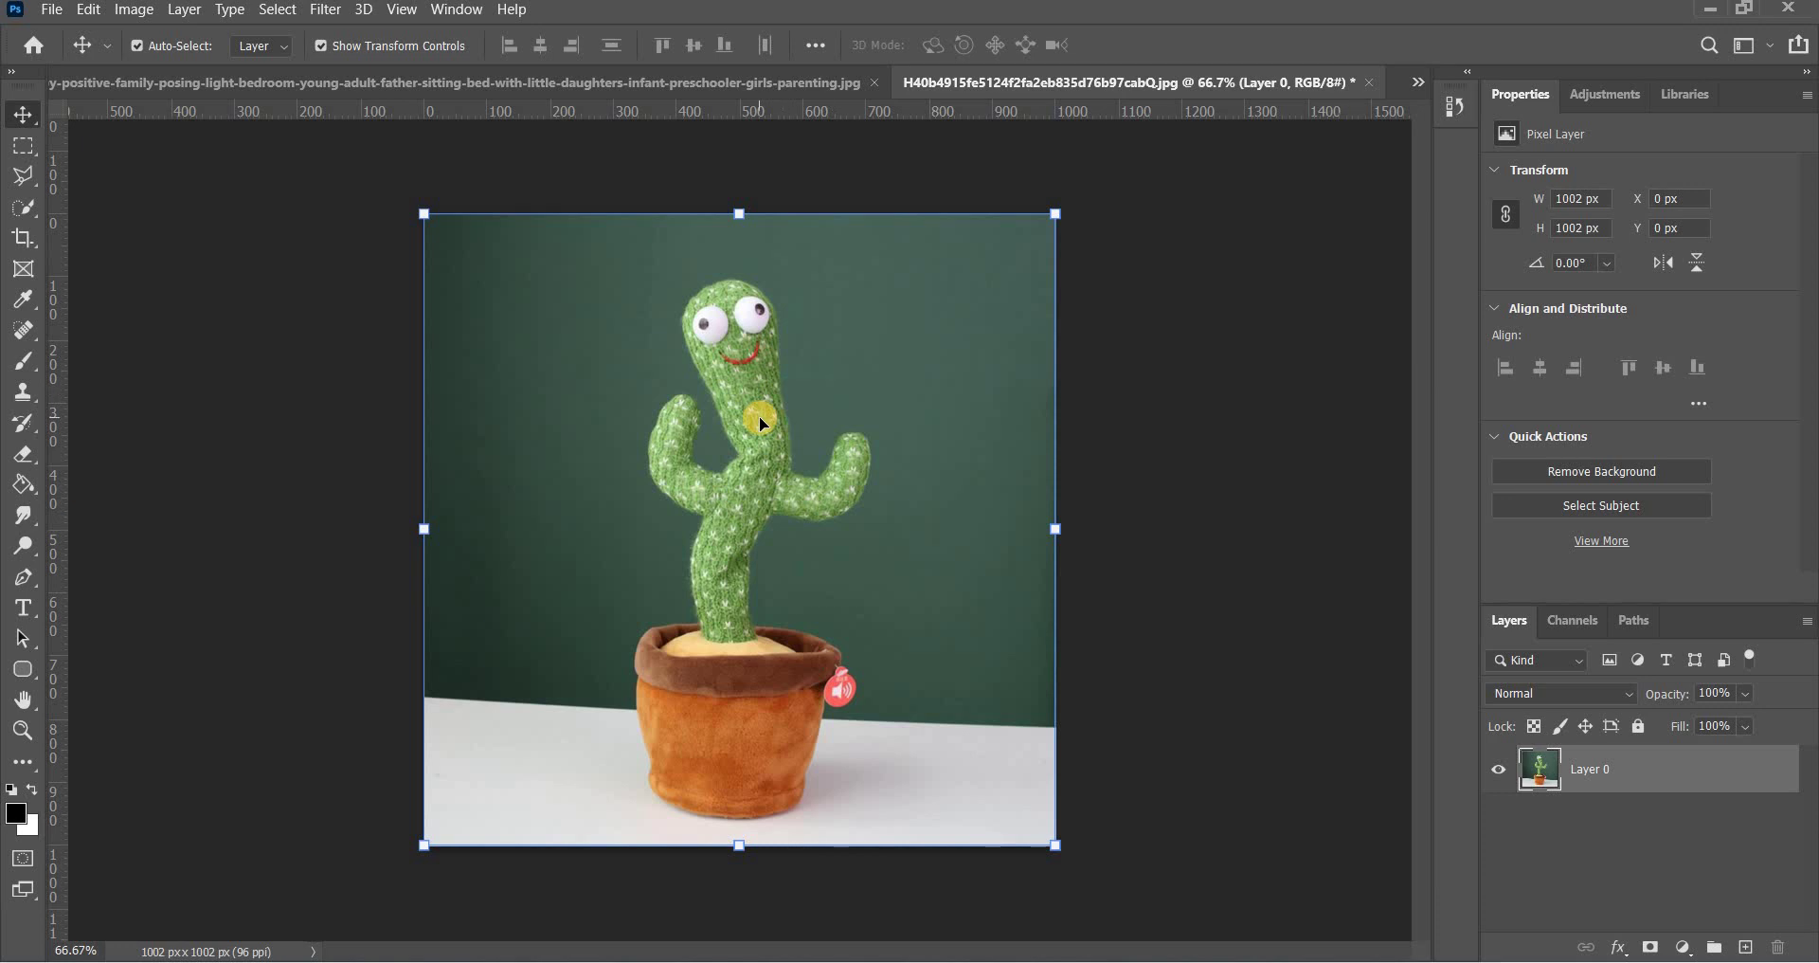
- Copy the cactus picture into the original family photo document, scaled to about 363% and resting on the photo's bottom edge
drag(752, 444, 592, 85)
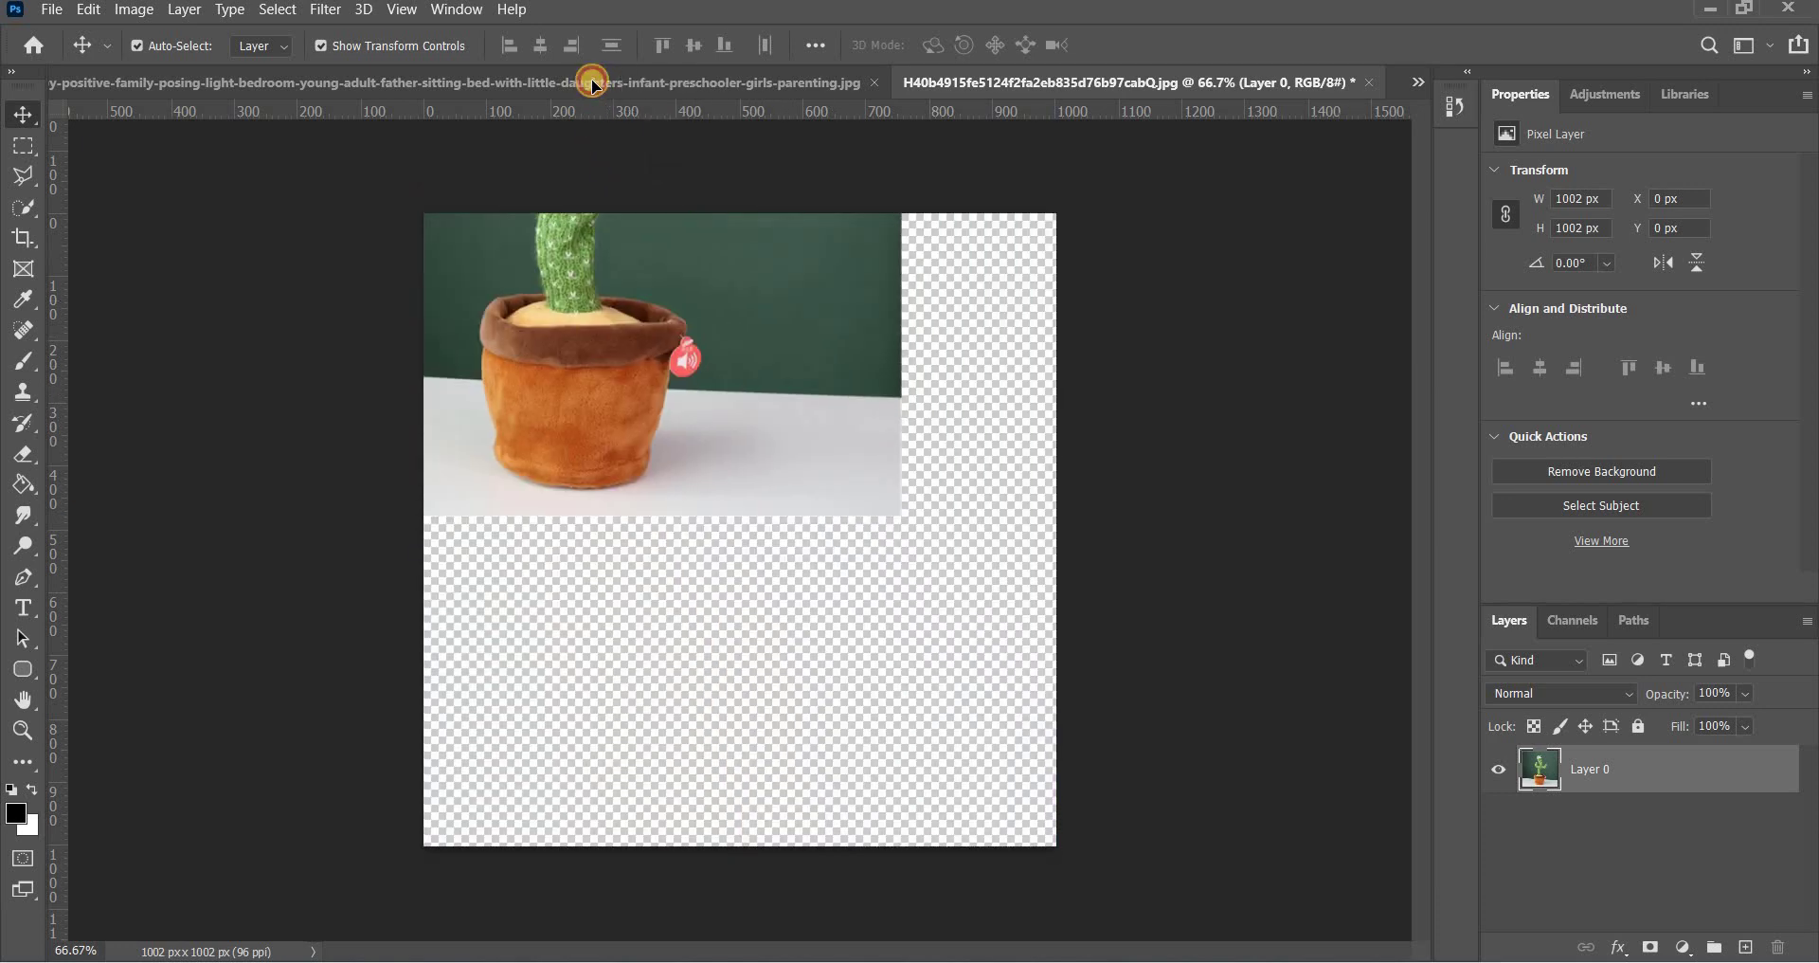
drag(653, 309, 1001, 824)
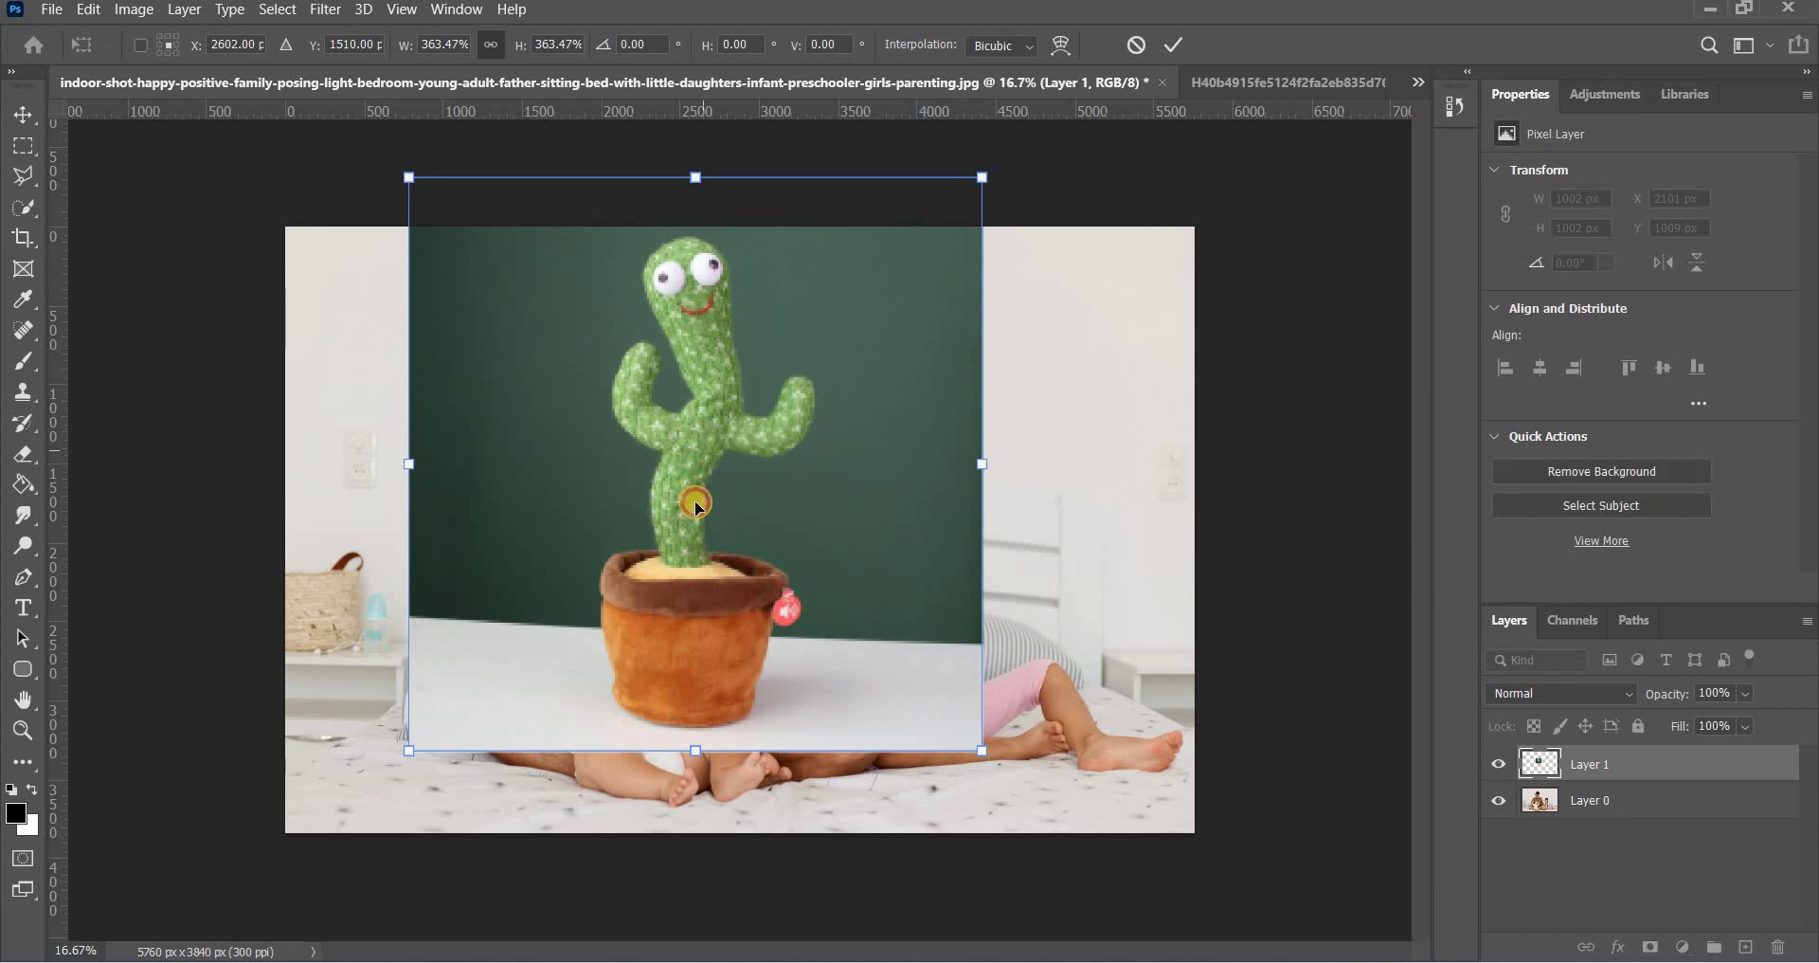
drag(693, 456, 697, 534)
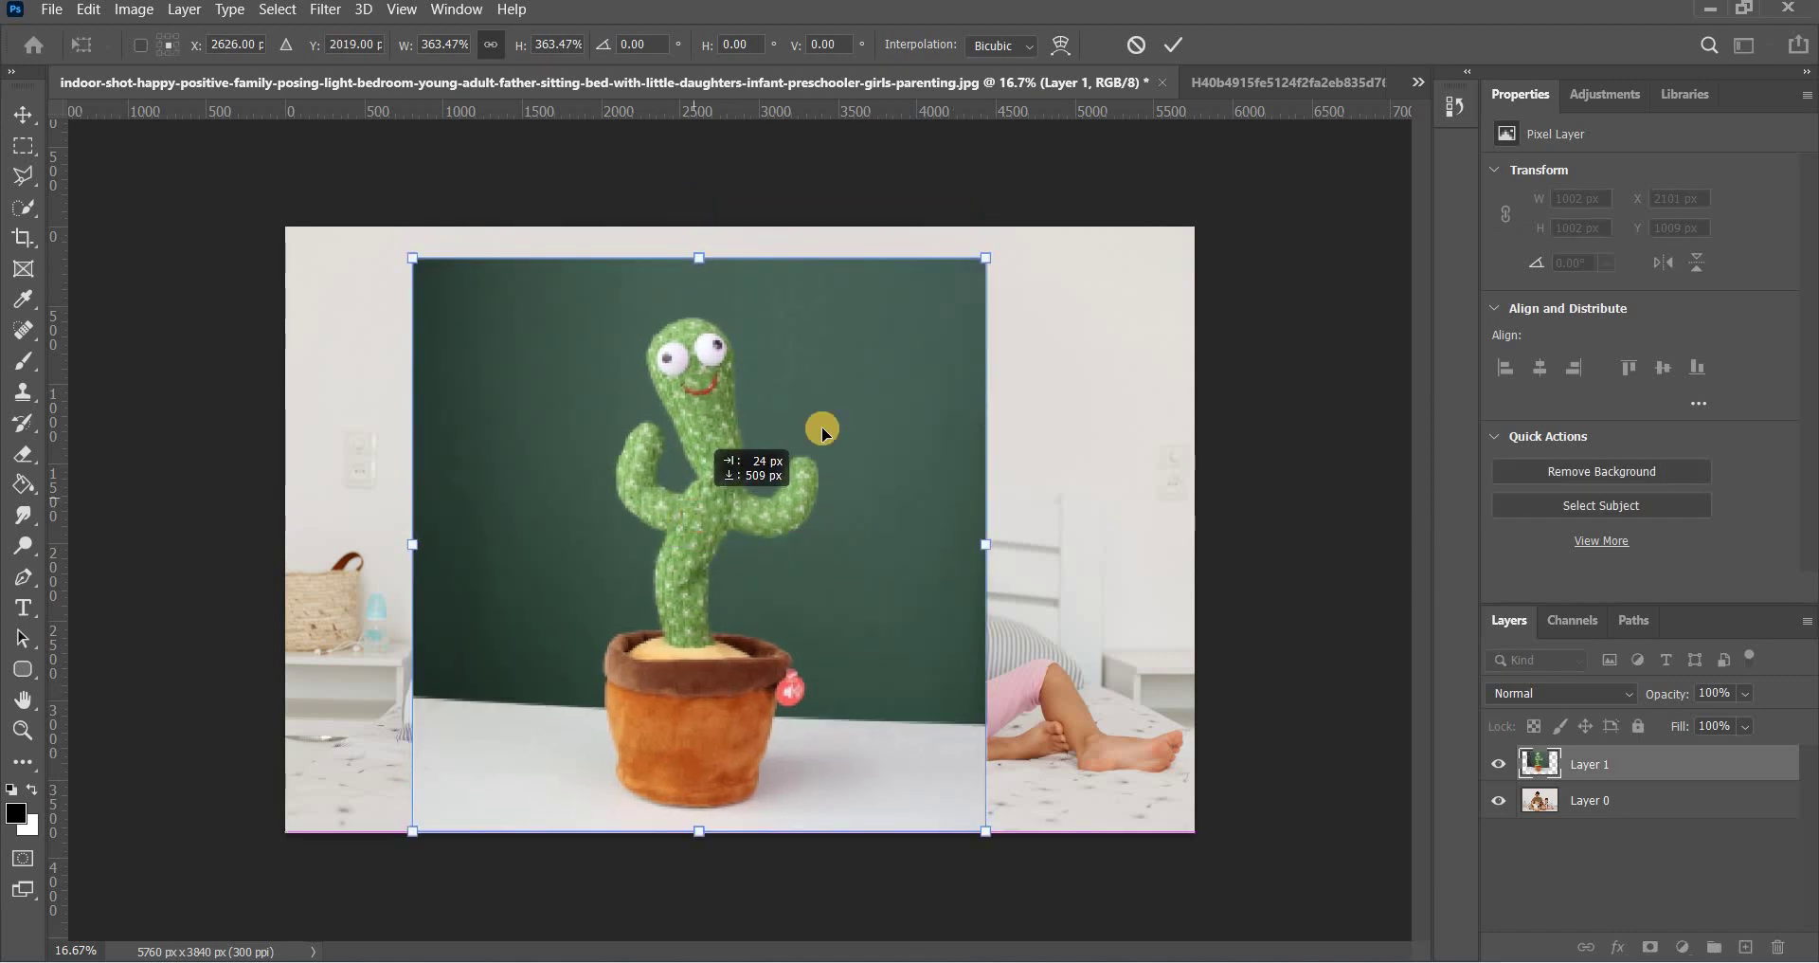
click(1167, 57)
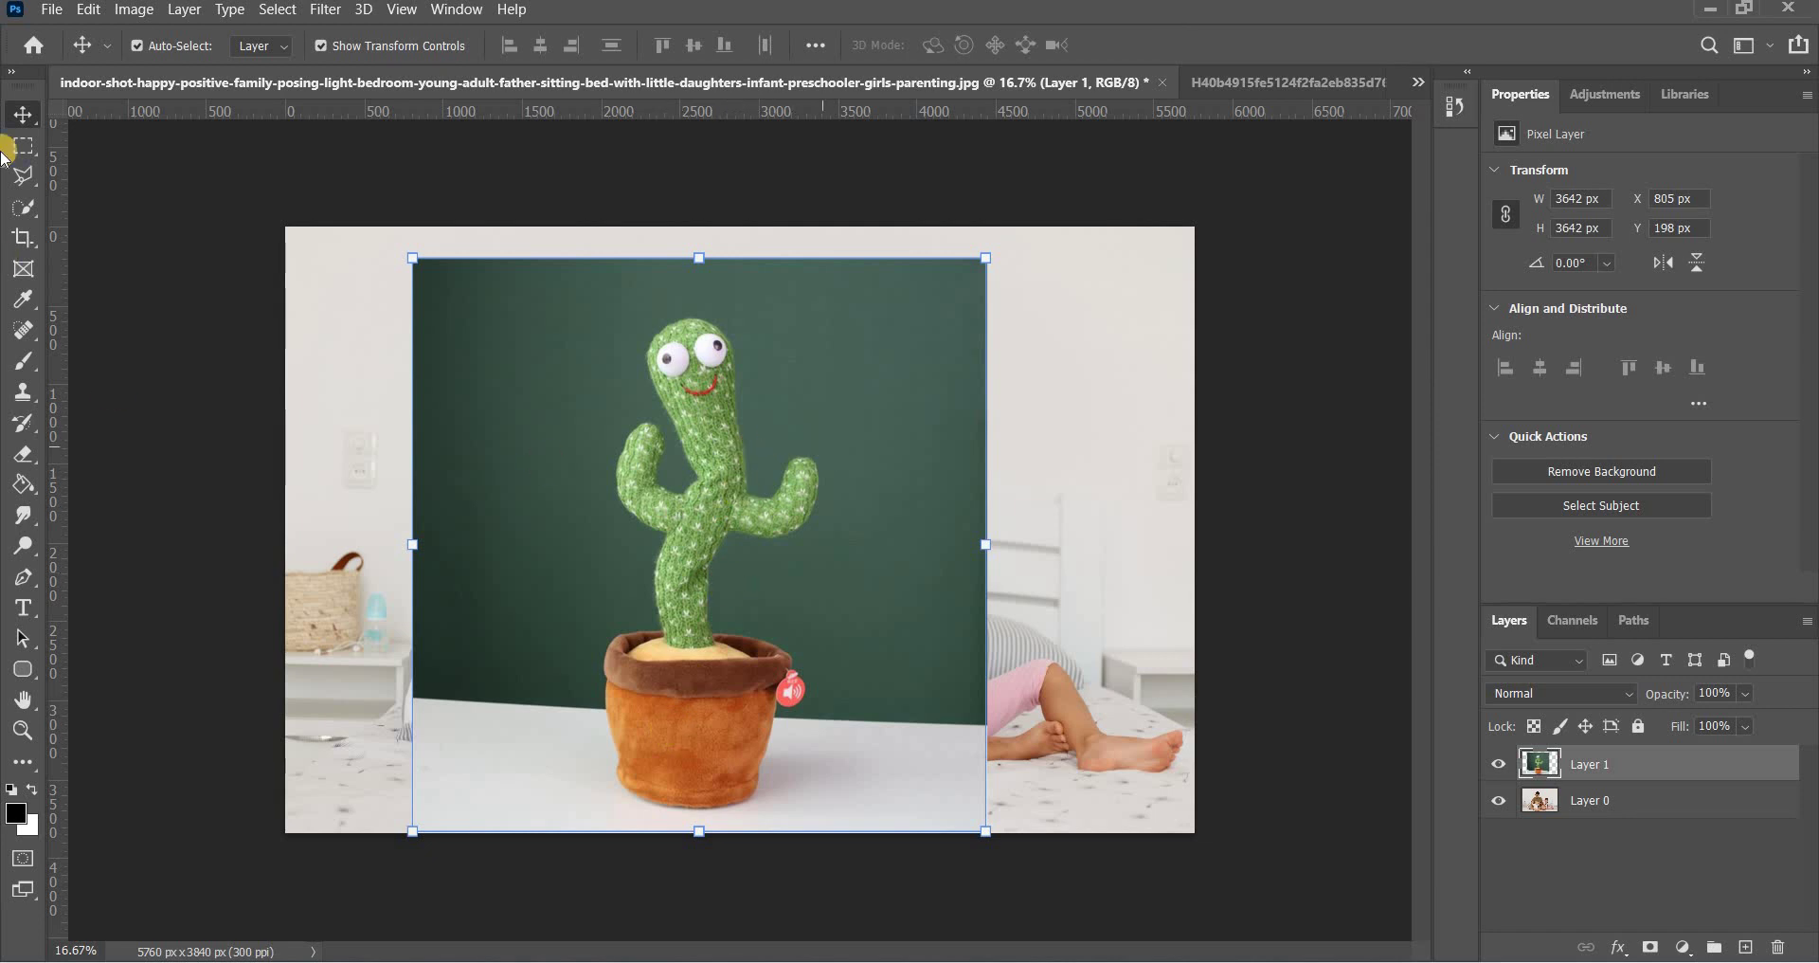
- Set the Quick Selection tool to add to the selection and select the potted cactus toy on Layer 1 with Select Subject
click(22, 207)
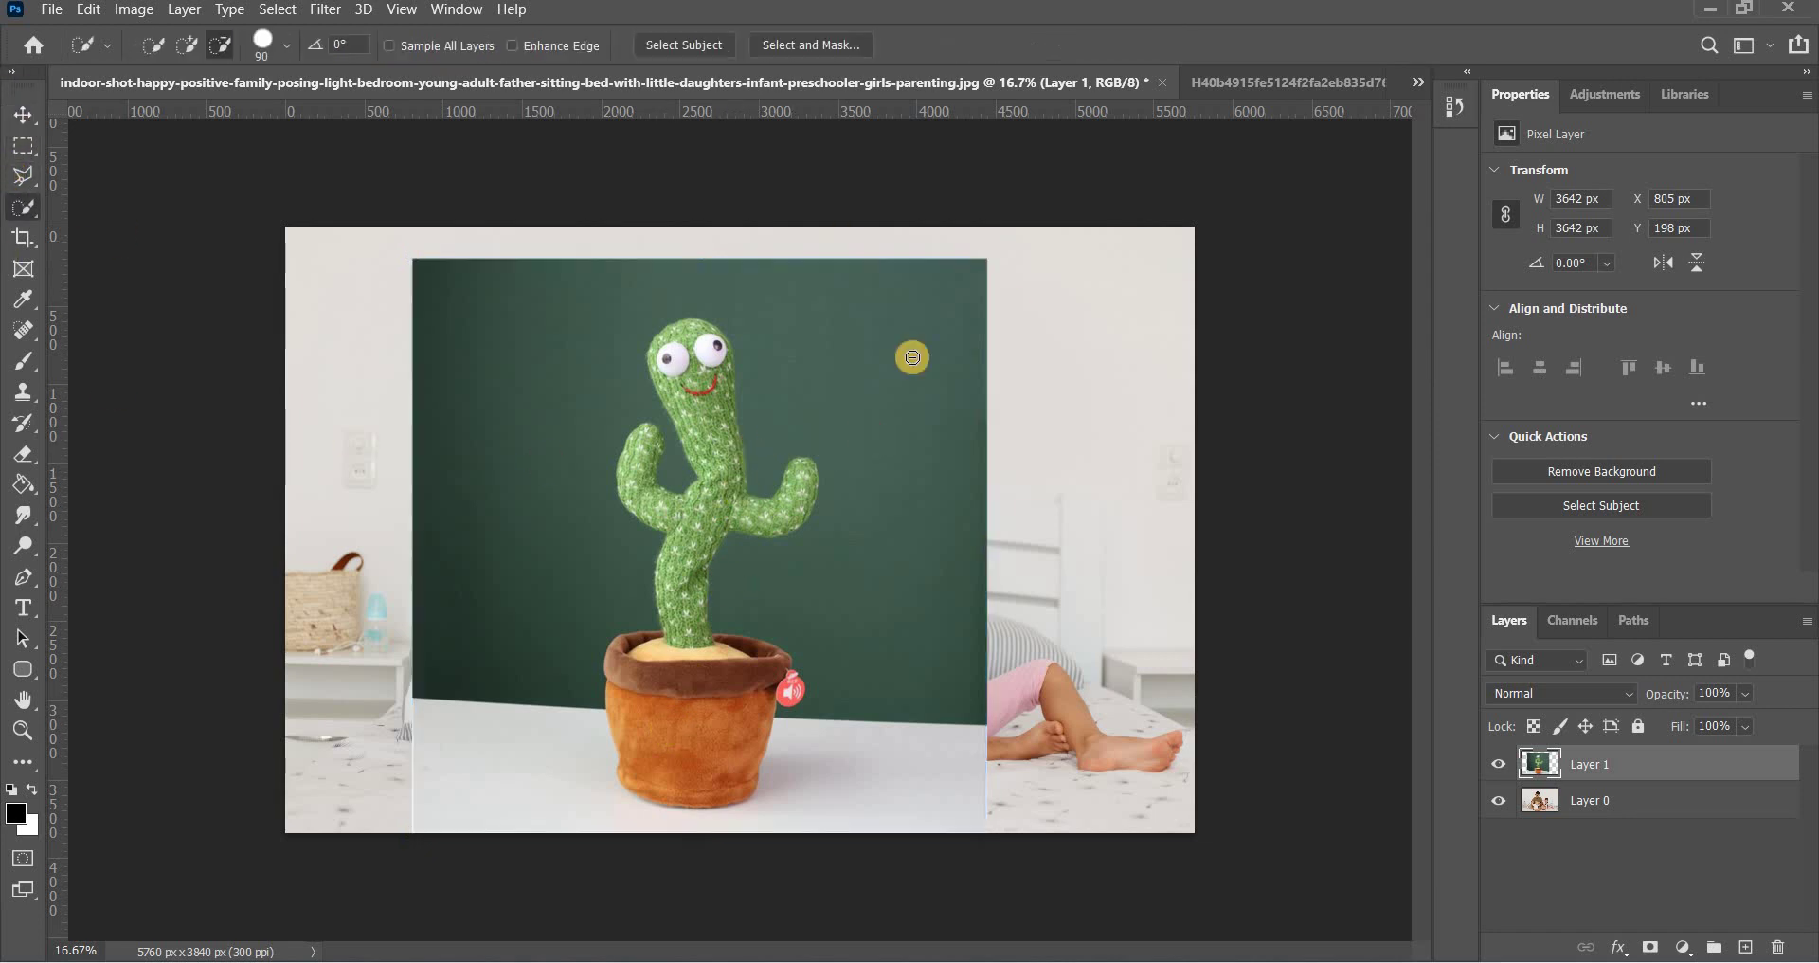
click(190, 44)
click(672, 47)
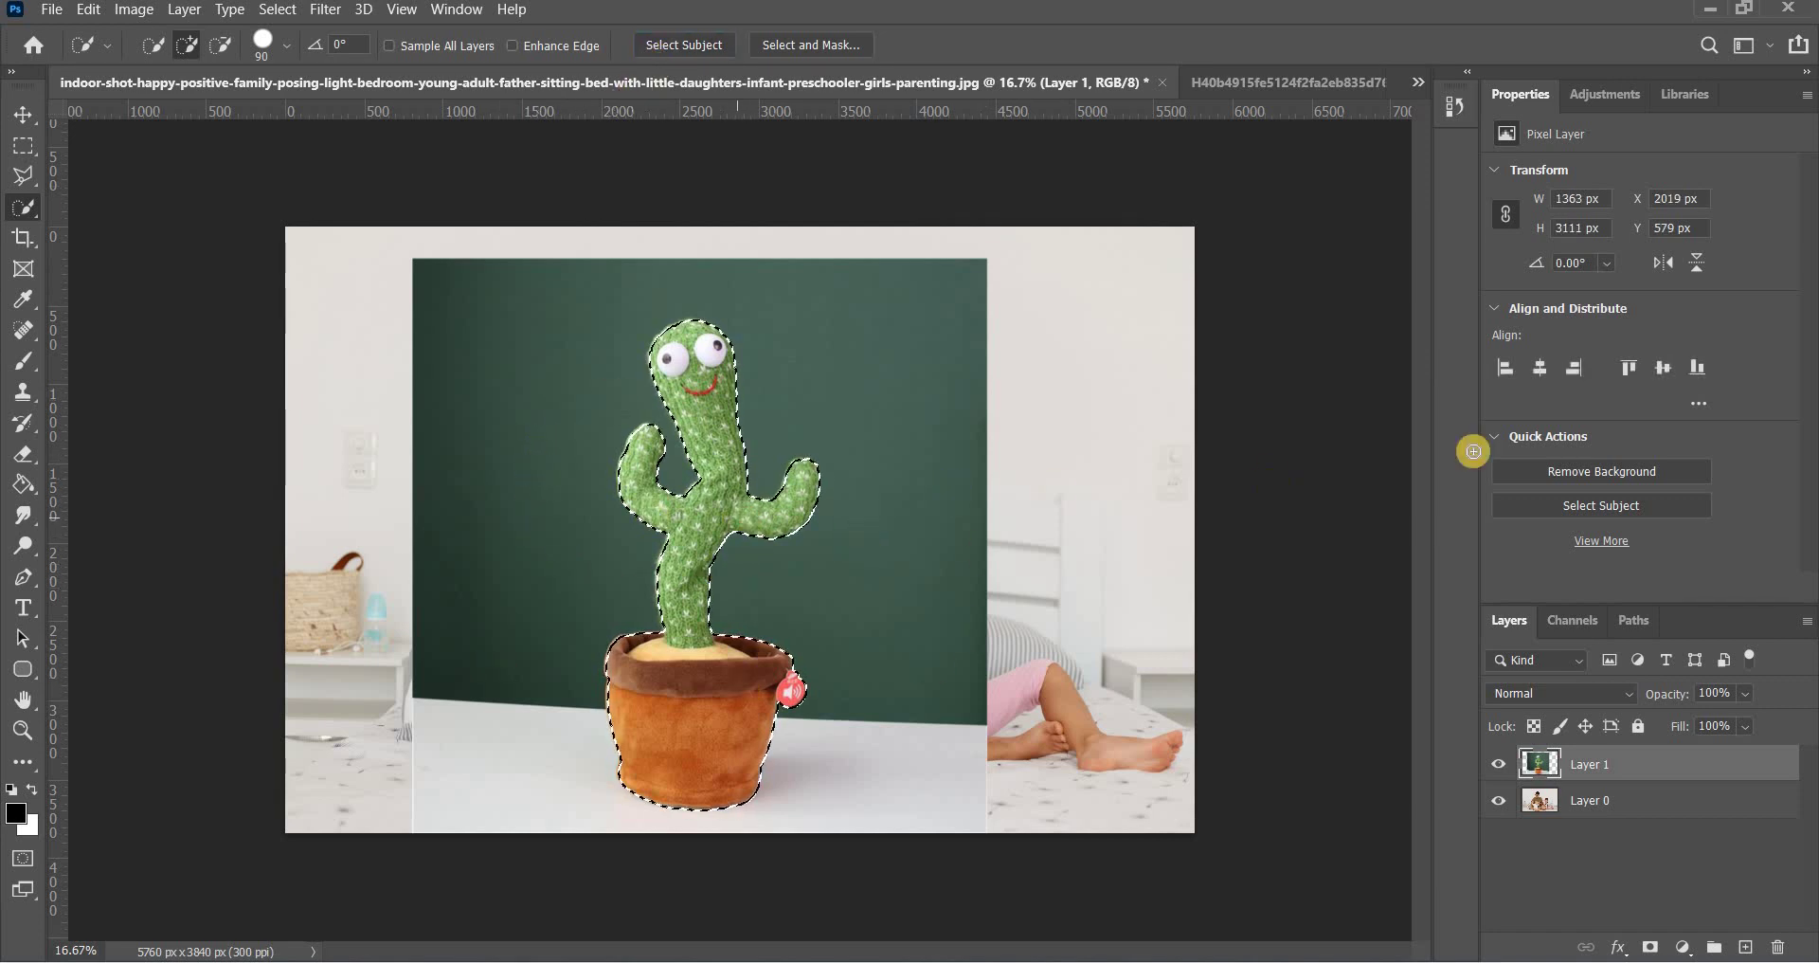
click(1515, 479)
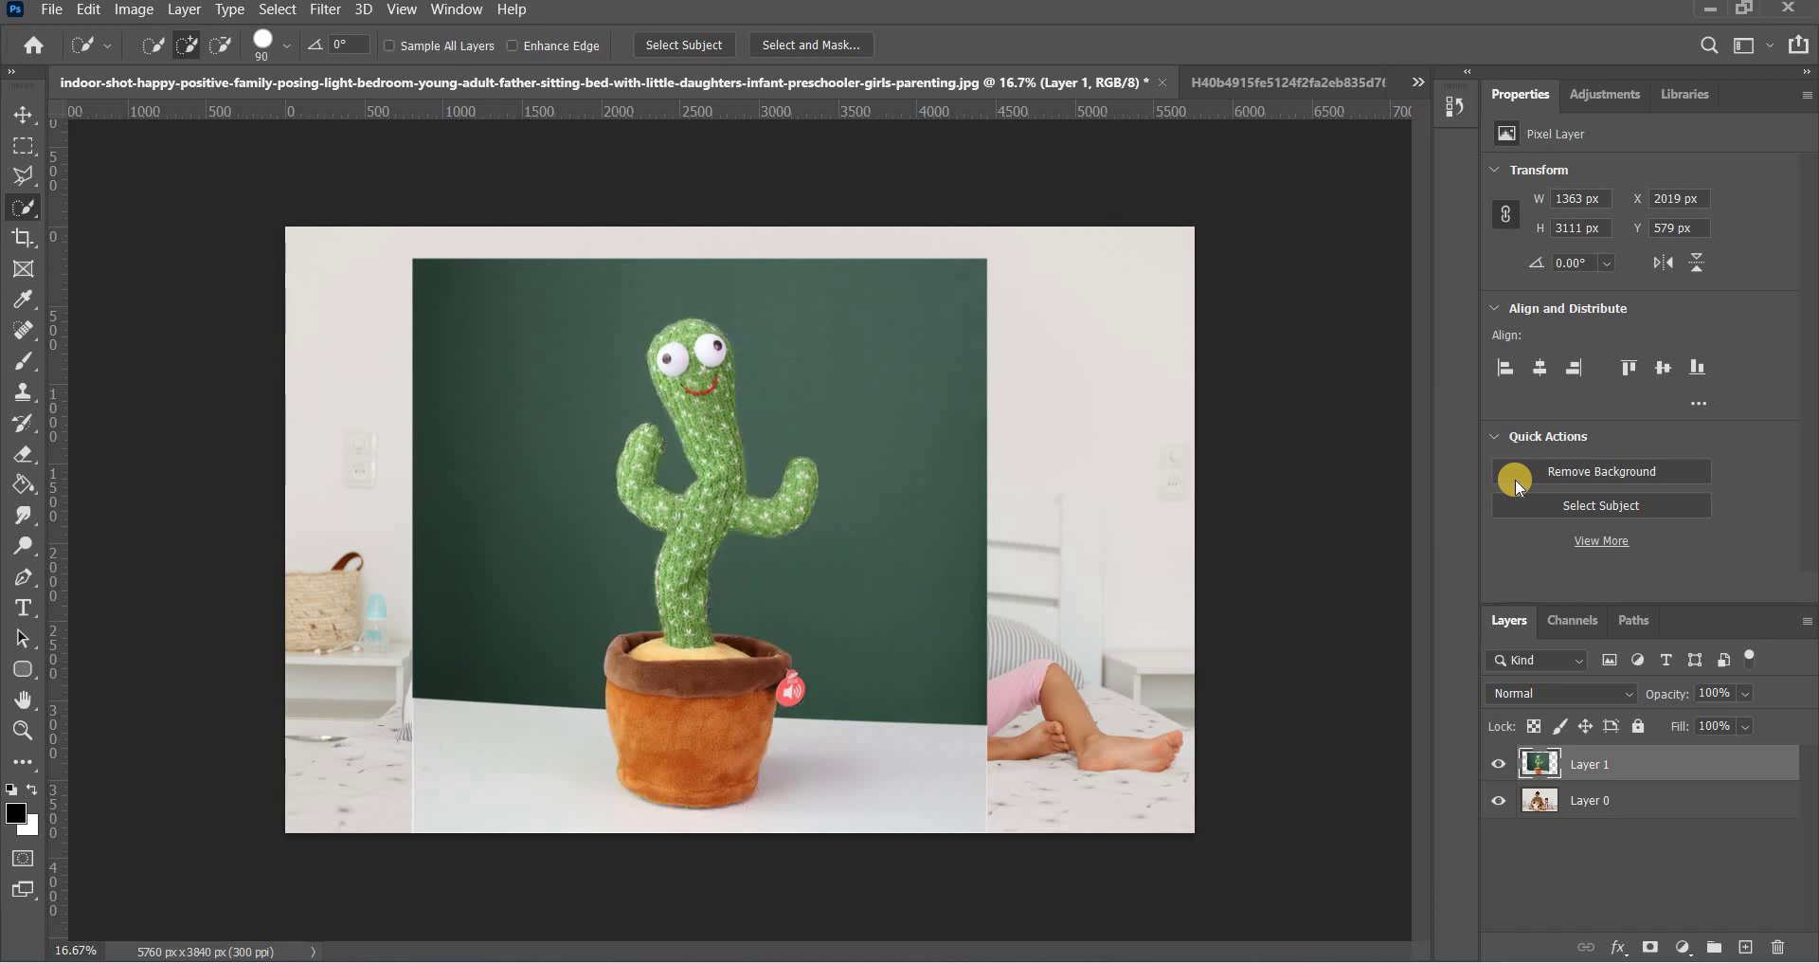
key(ctrl+plus)
key(ctrl+plus)
key(ctrl+plus)
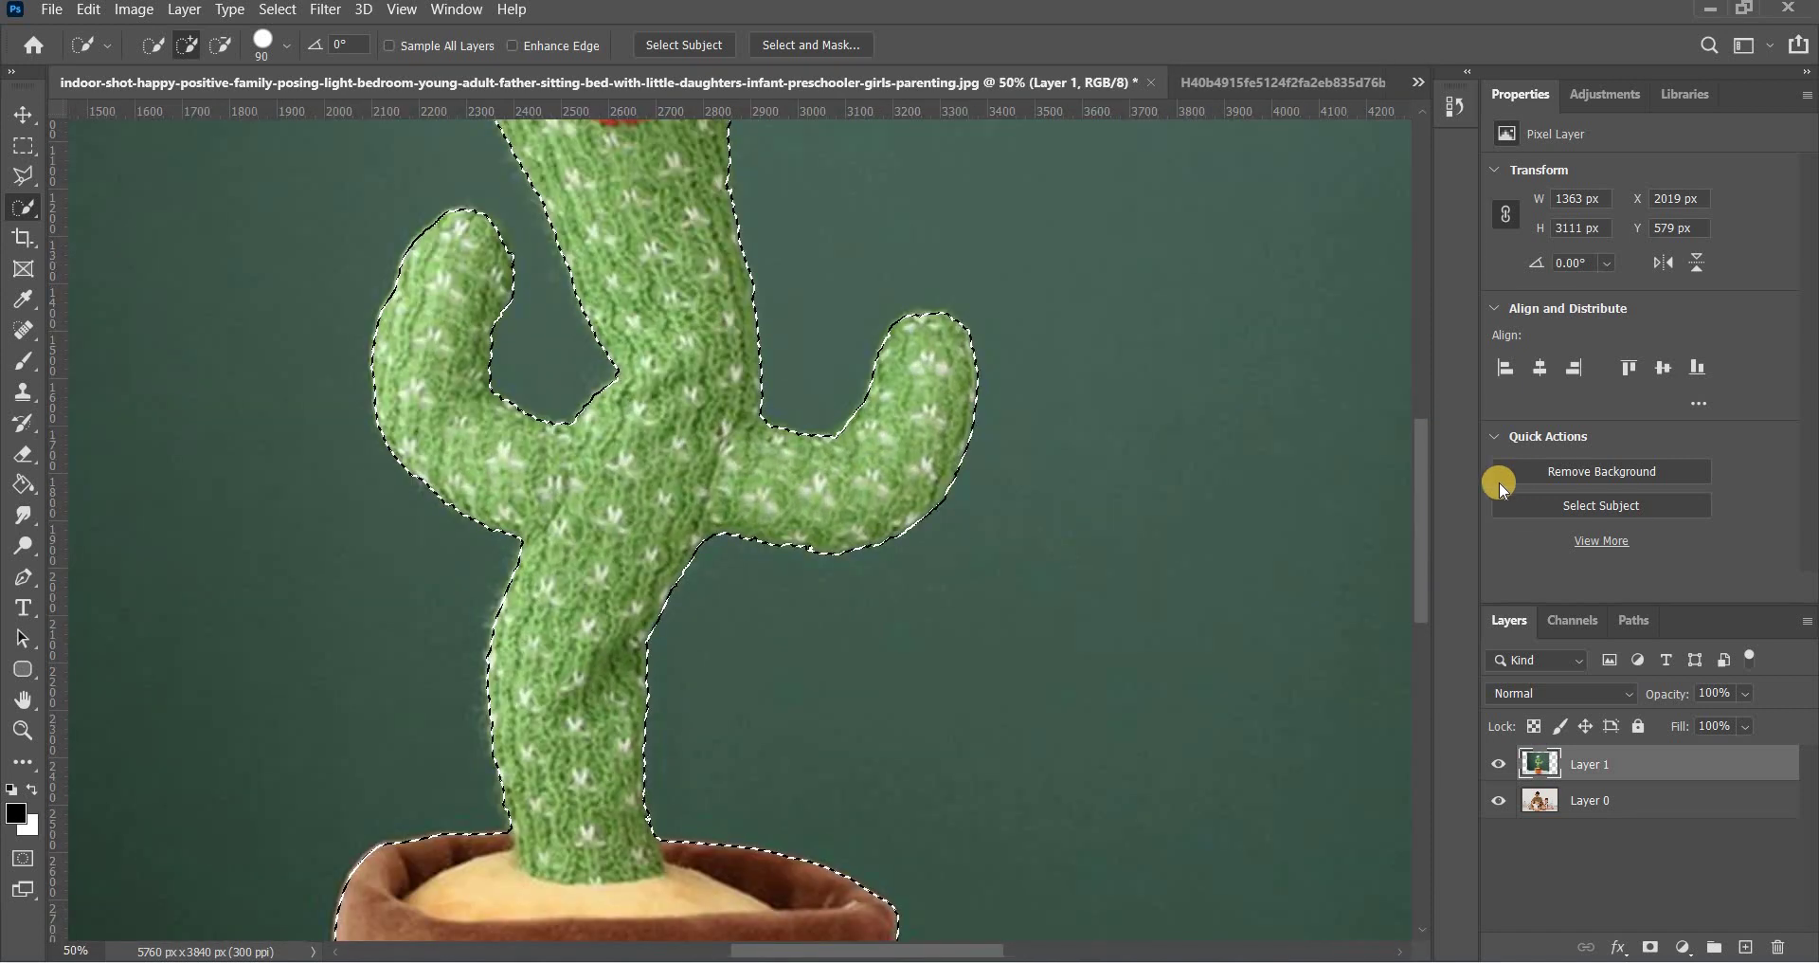
scroll(629, 617, up, 3)
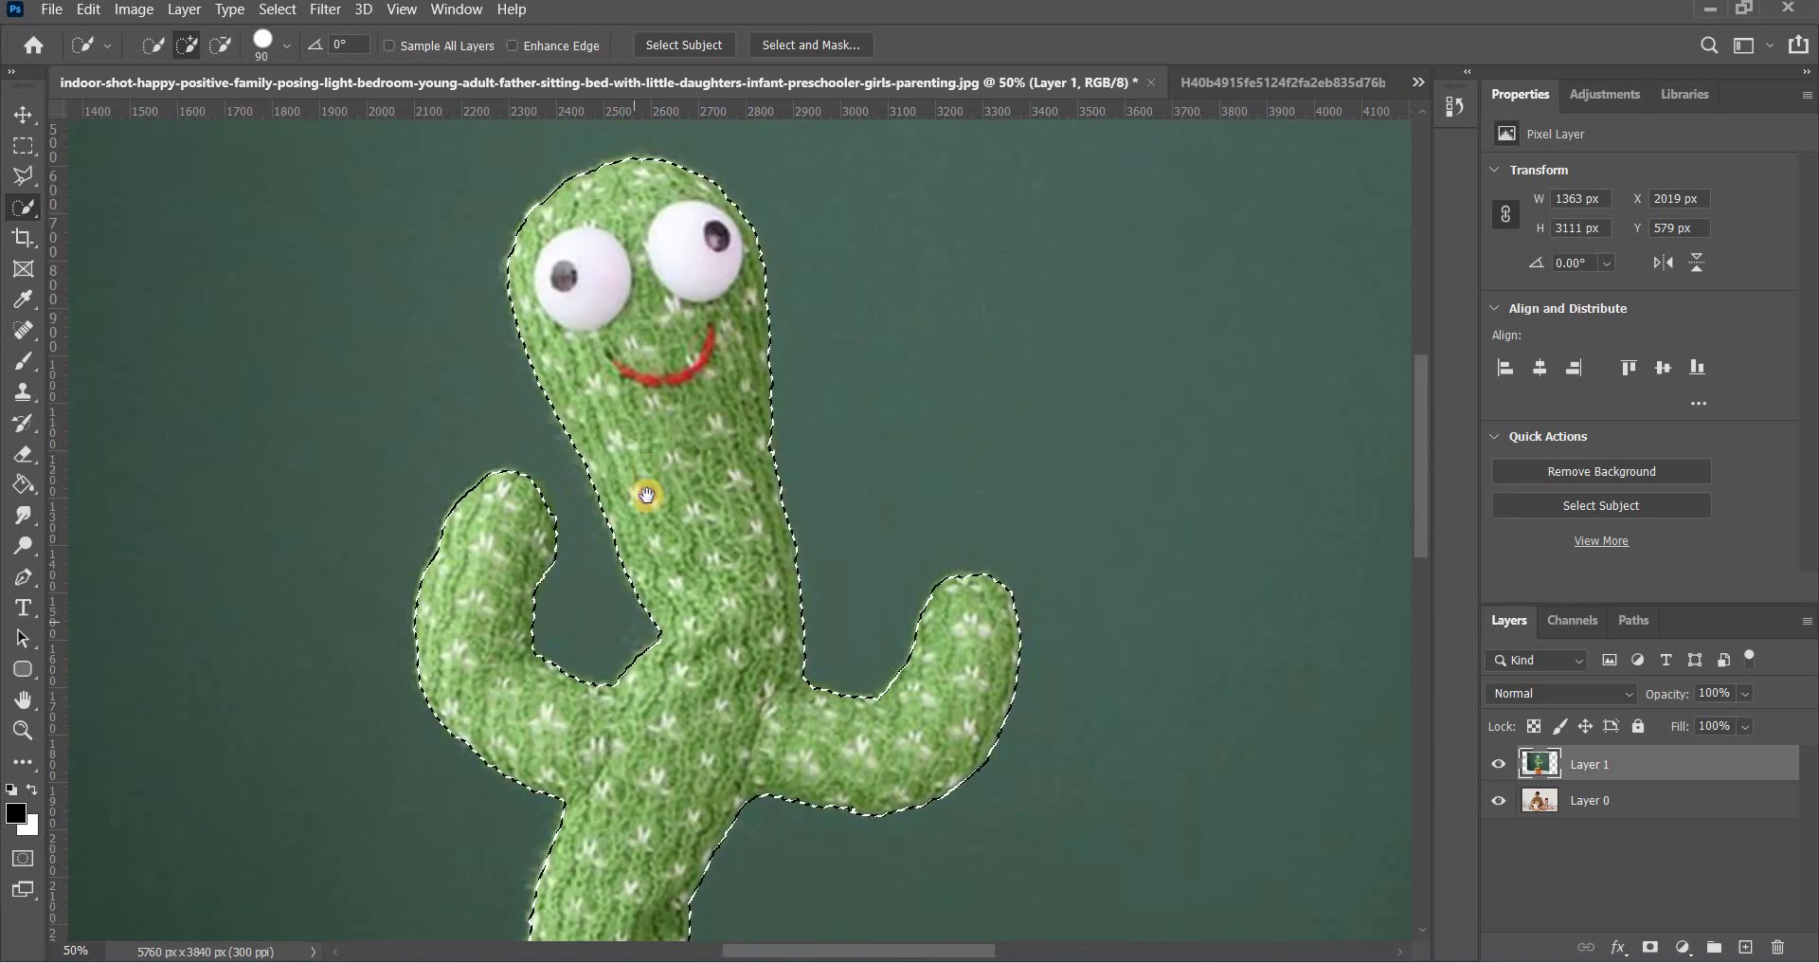
- Copy the selected cactus toy onto its own new layer and hide Layer 1
scroll(597, 475, down, 10)
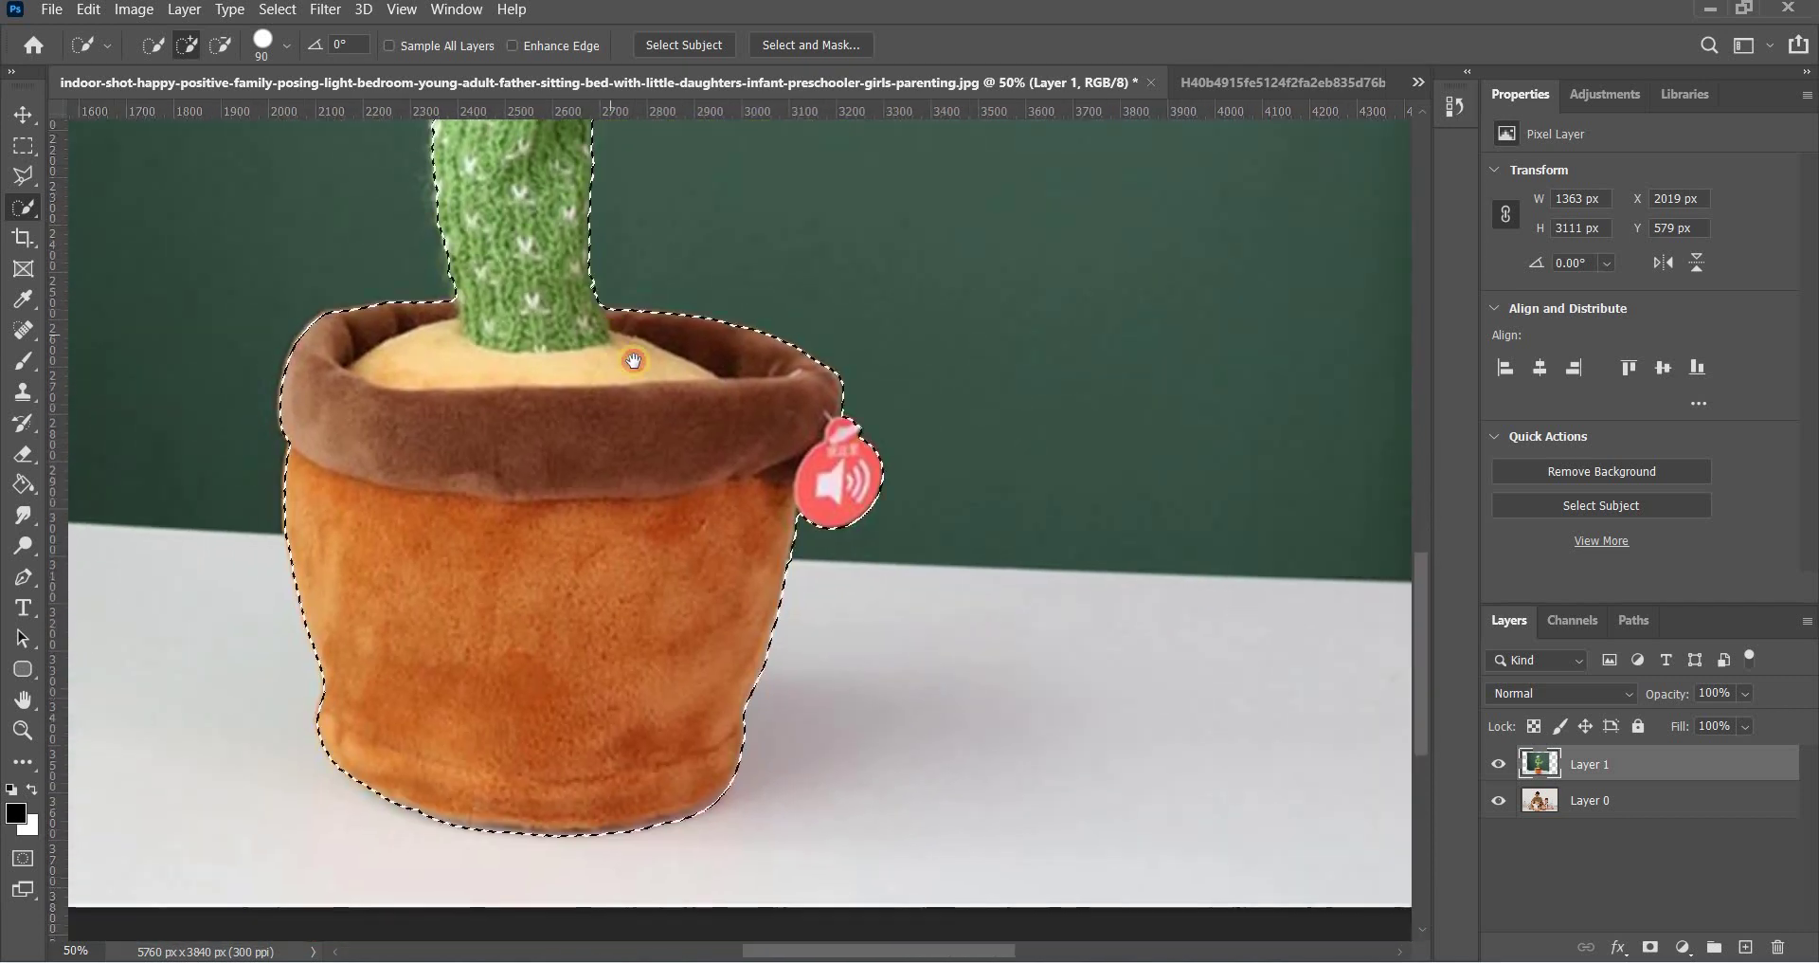
scroll(644, 502, up, 3)
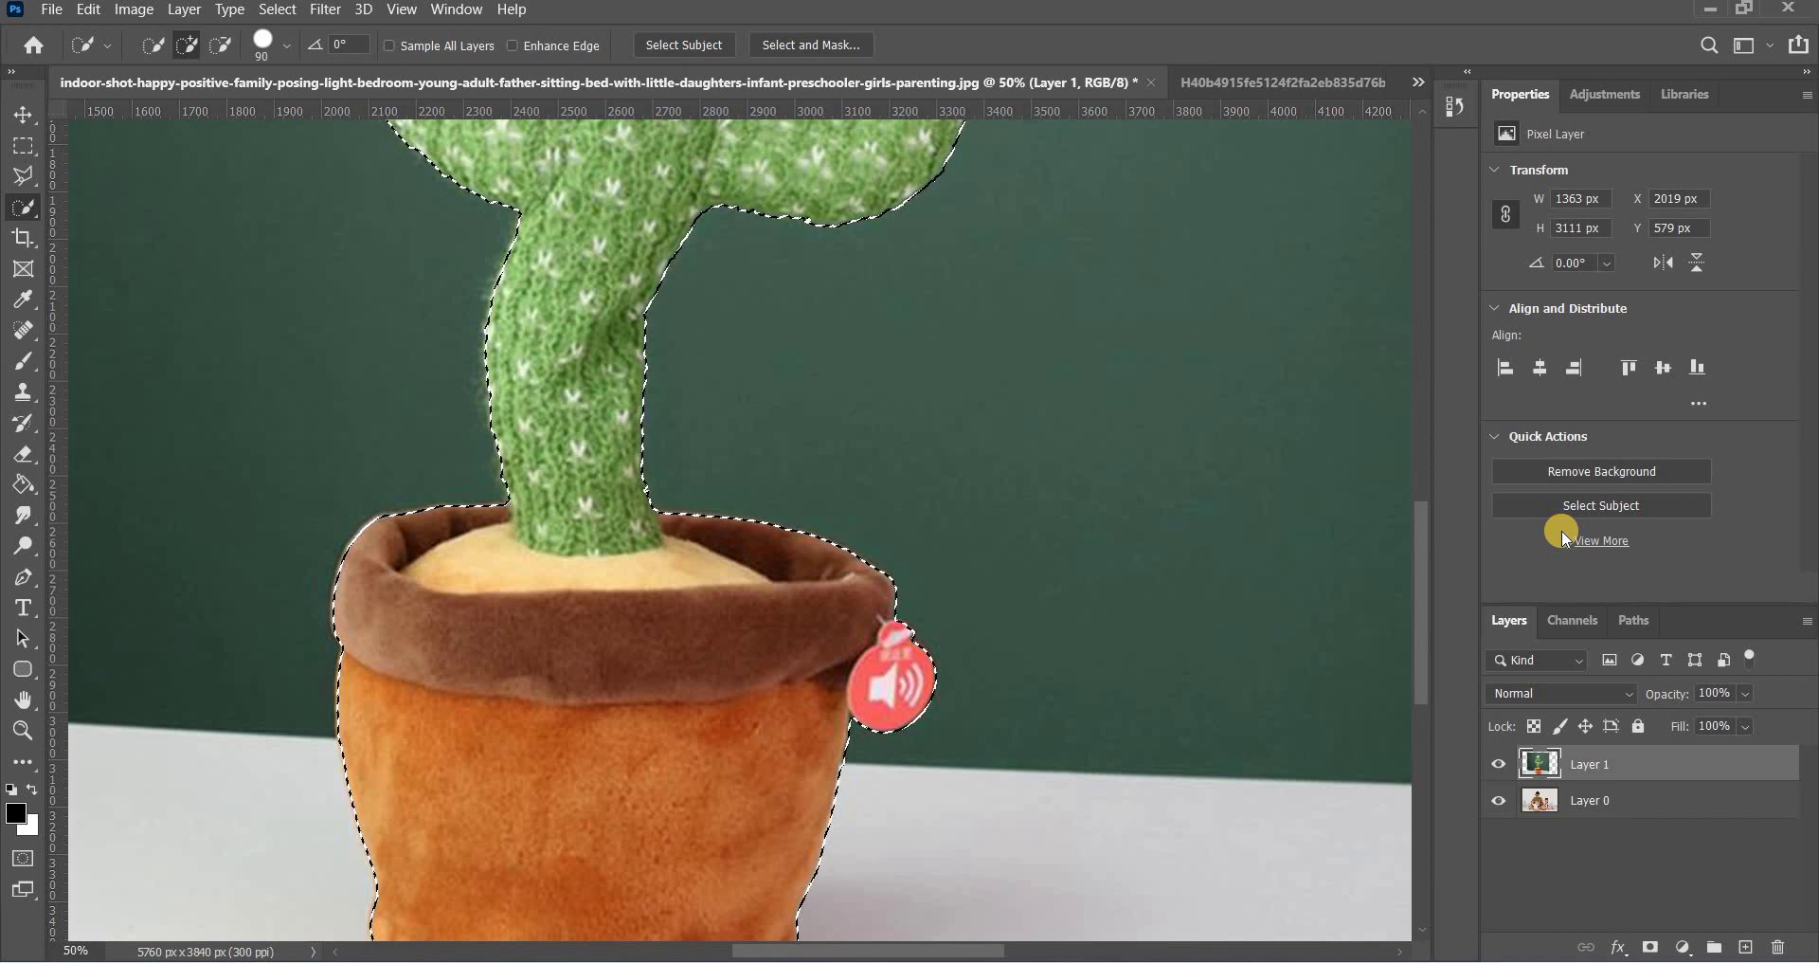
key(ctrl+j)
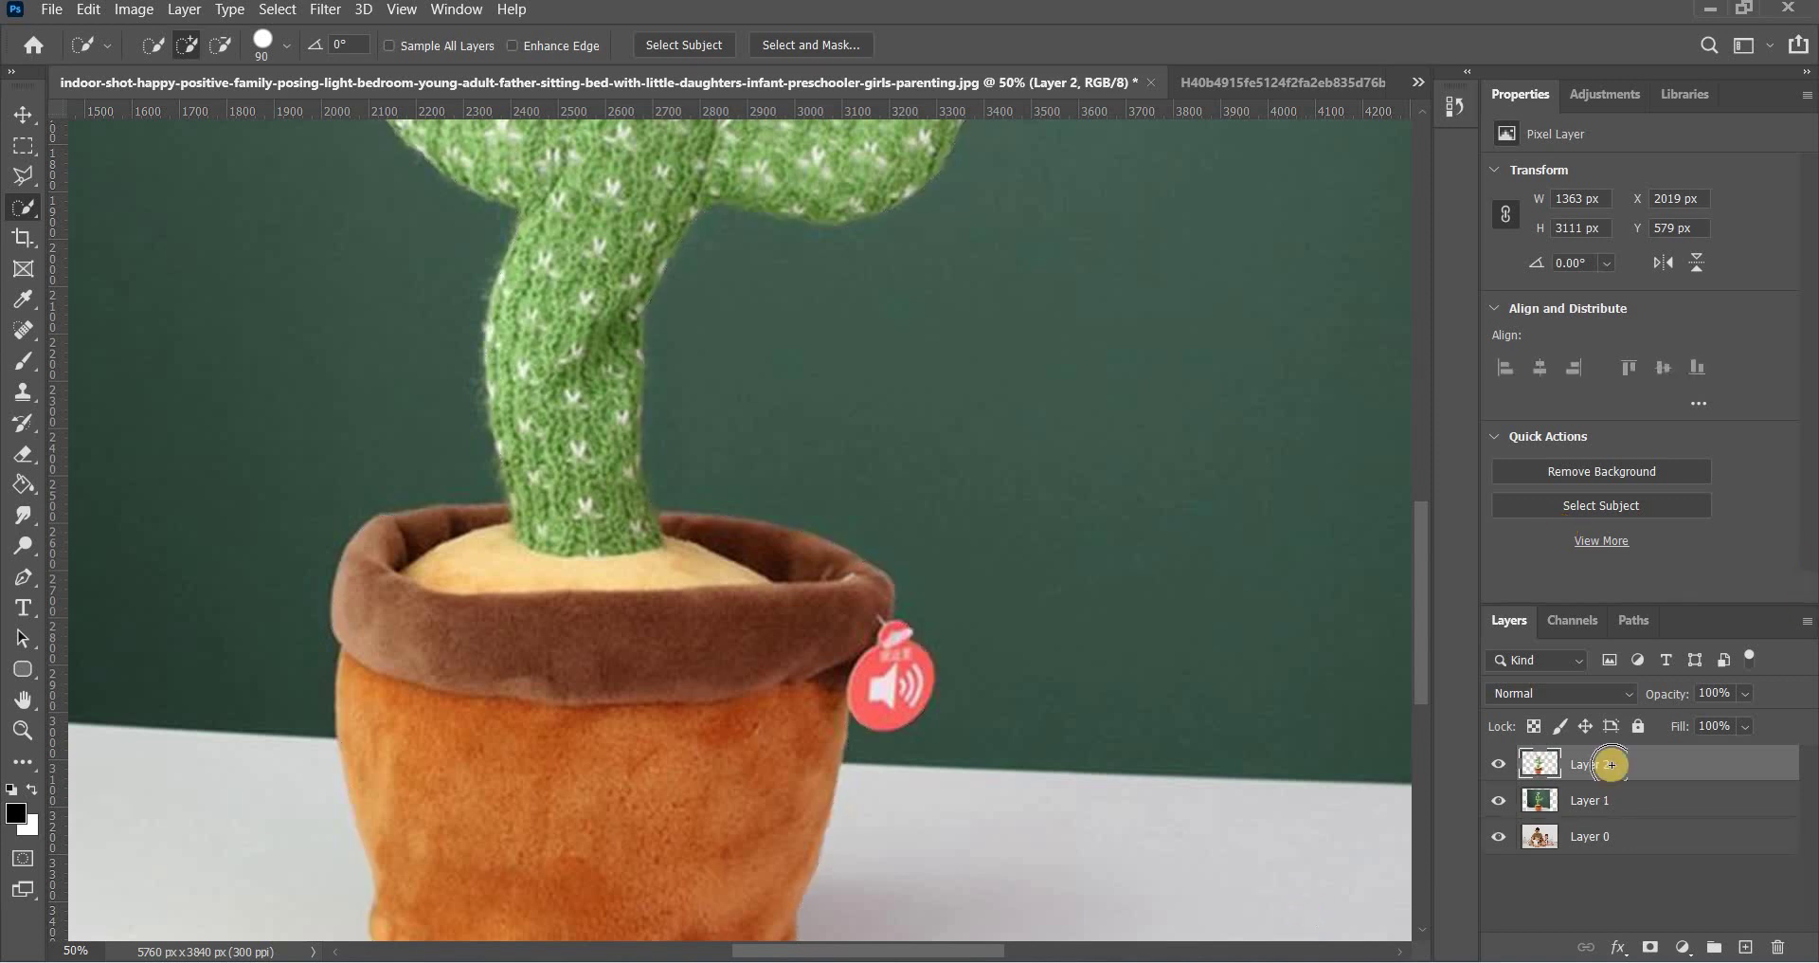
click(1500, 800)
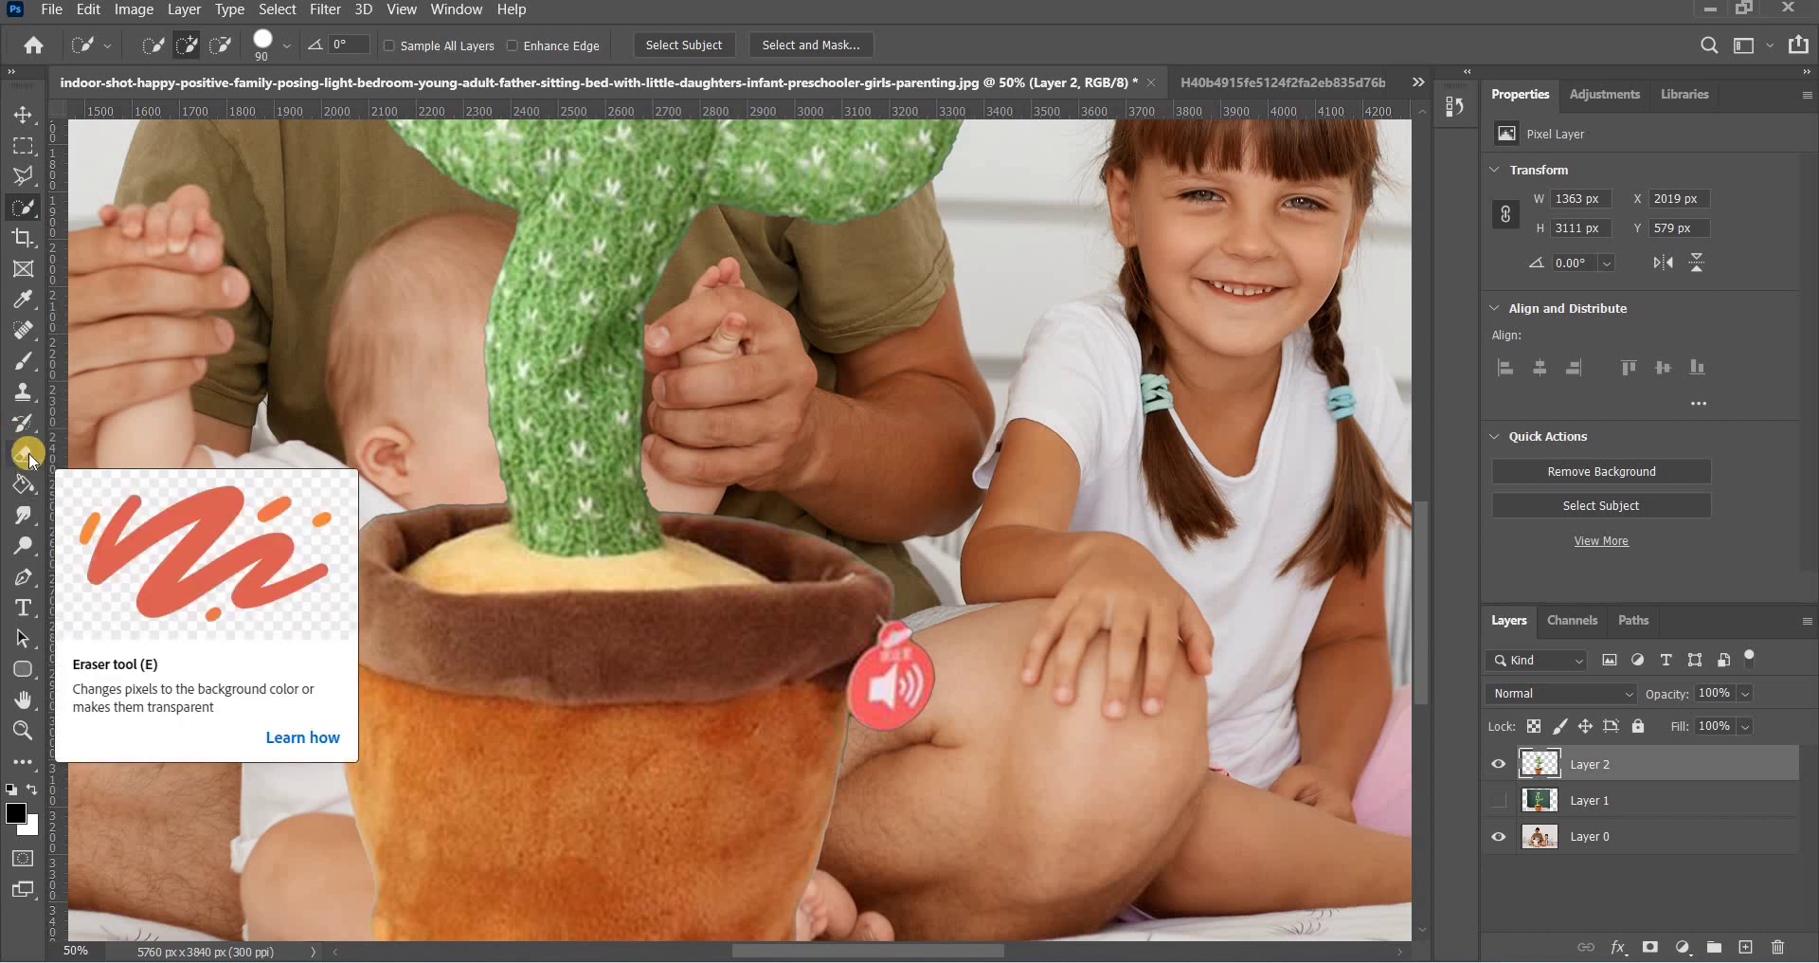
- Activate the Eraser tool with the Soft Round brush for Layer 2
click(28, 452)
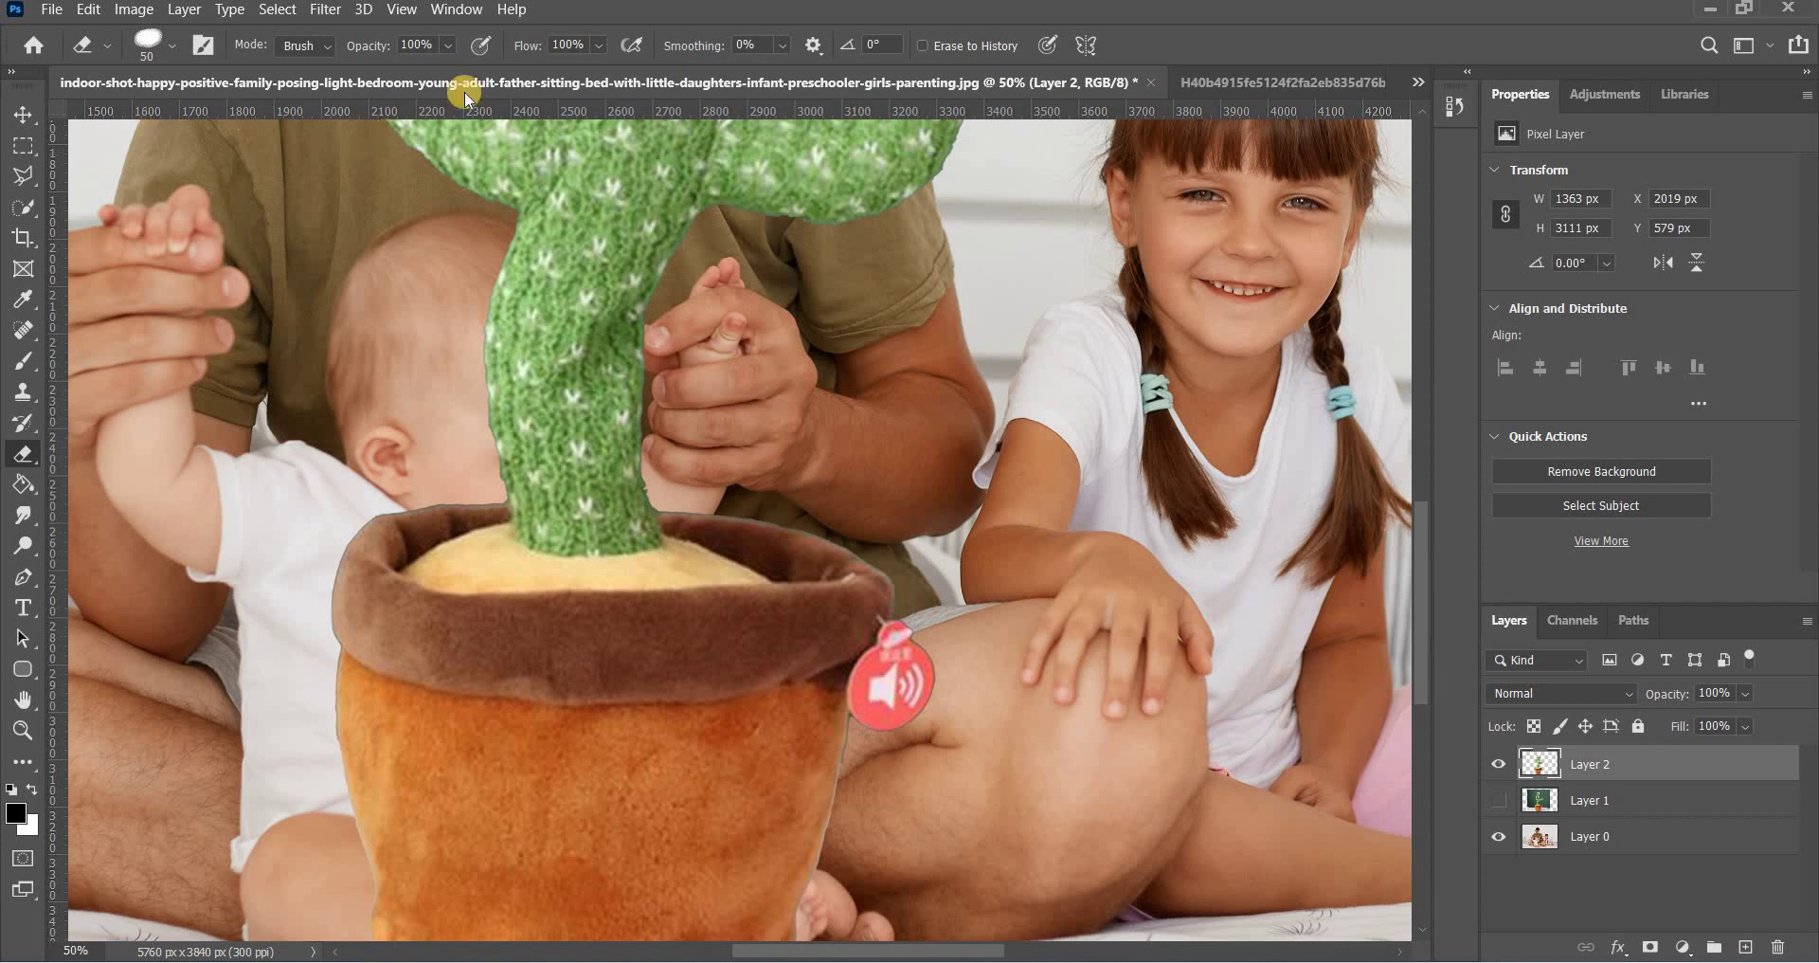
click(173, 48)
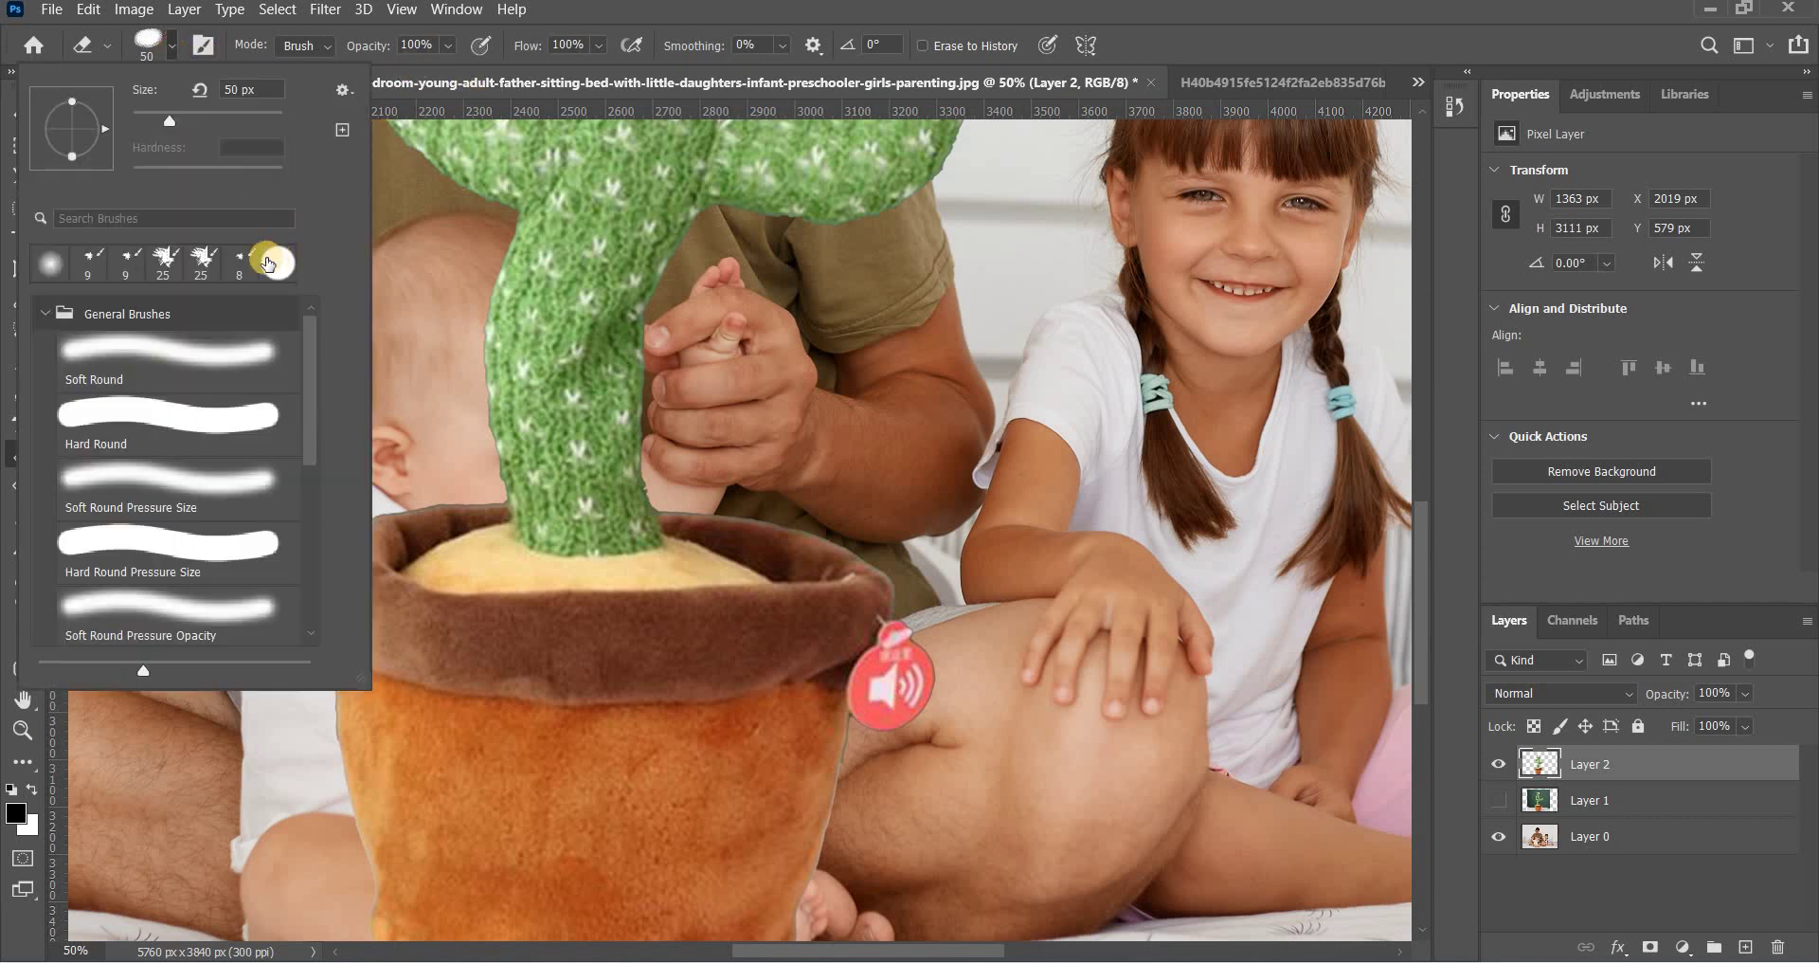
click(42, 274)
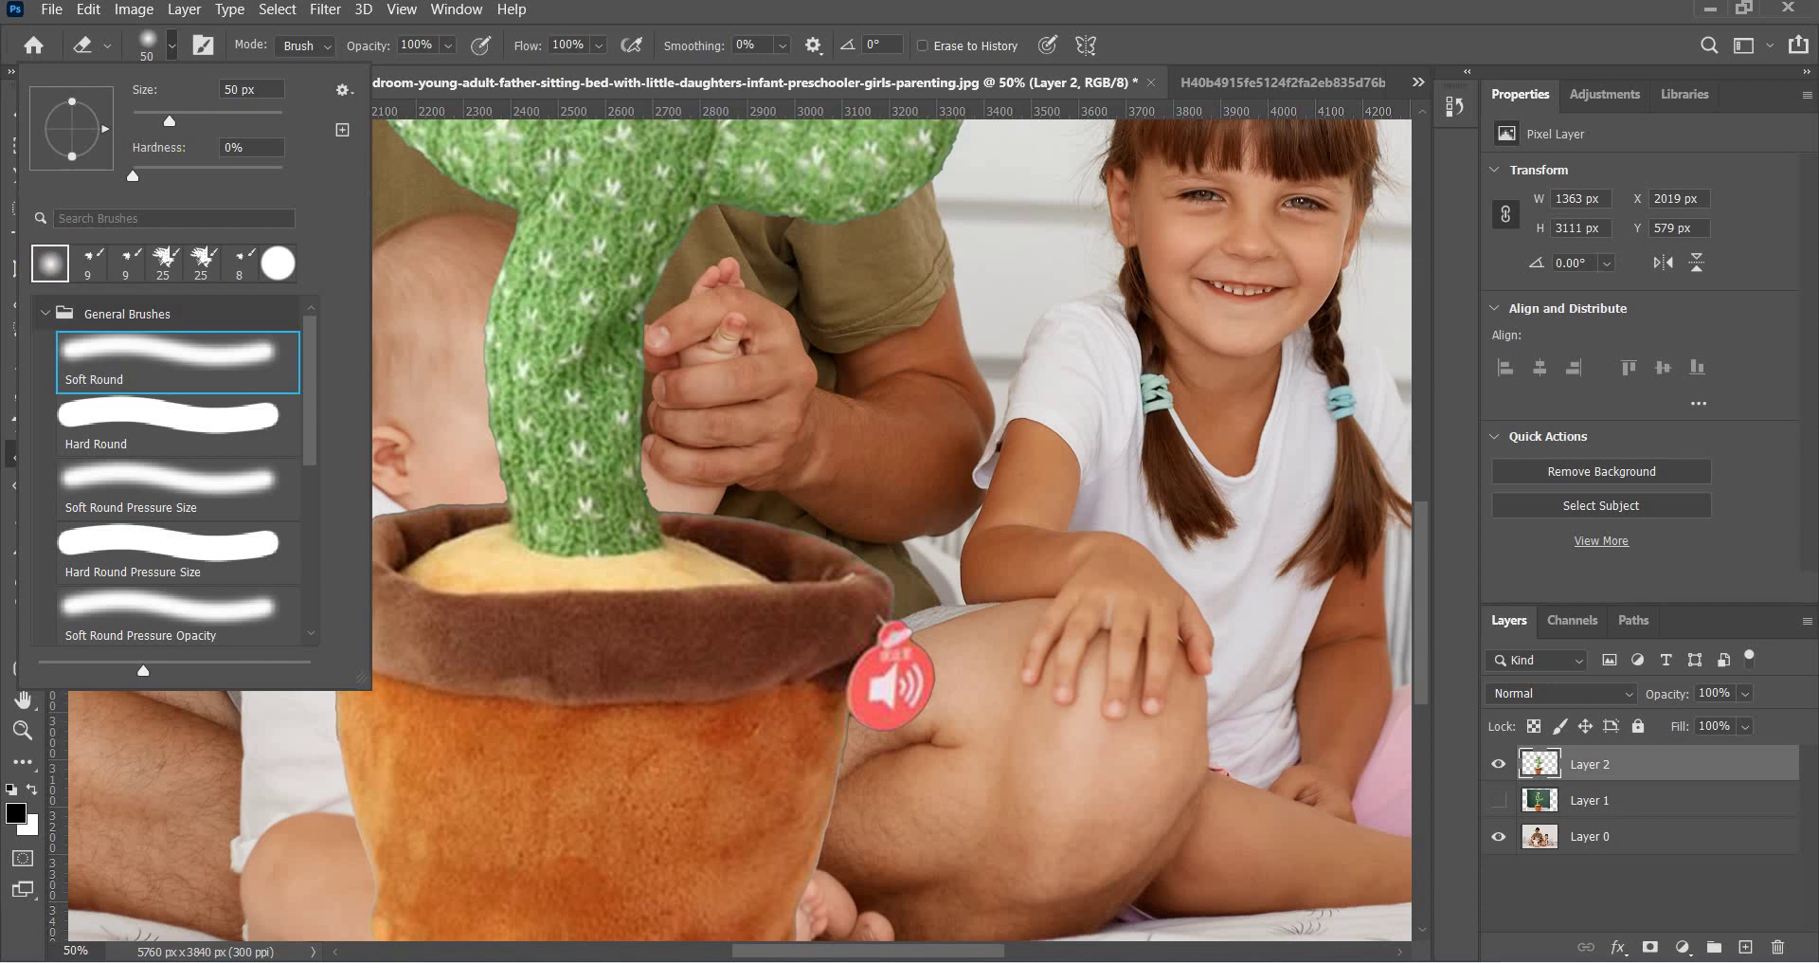
click(170, 44)
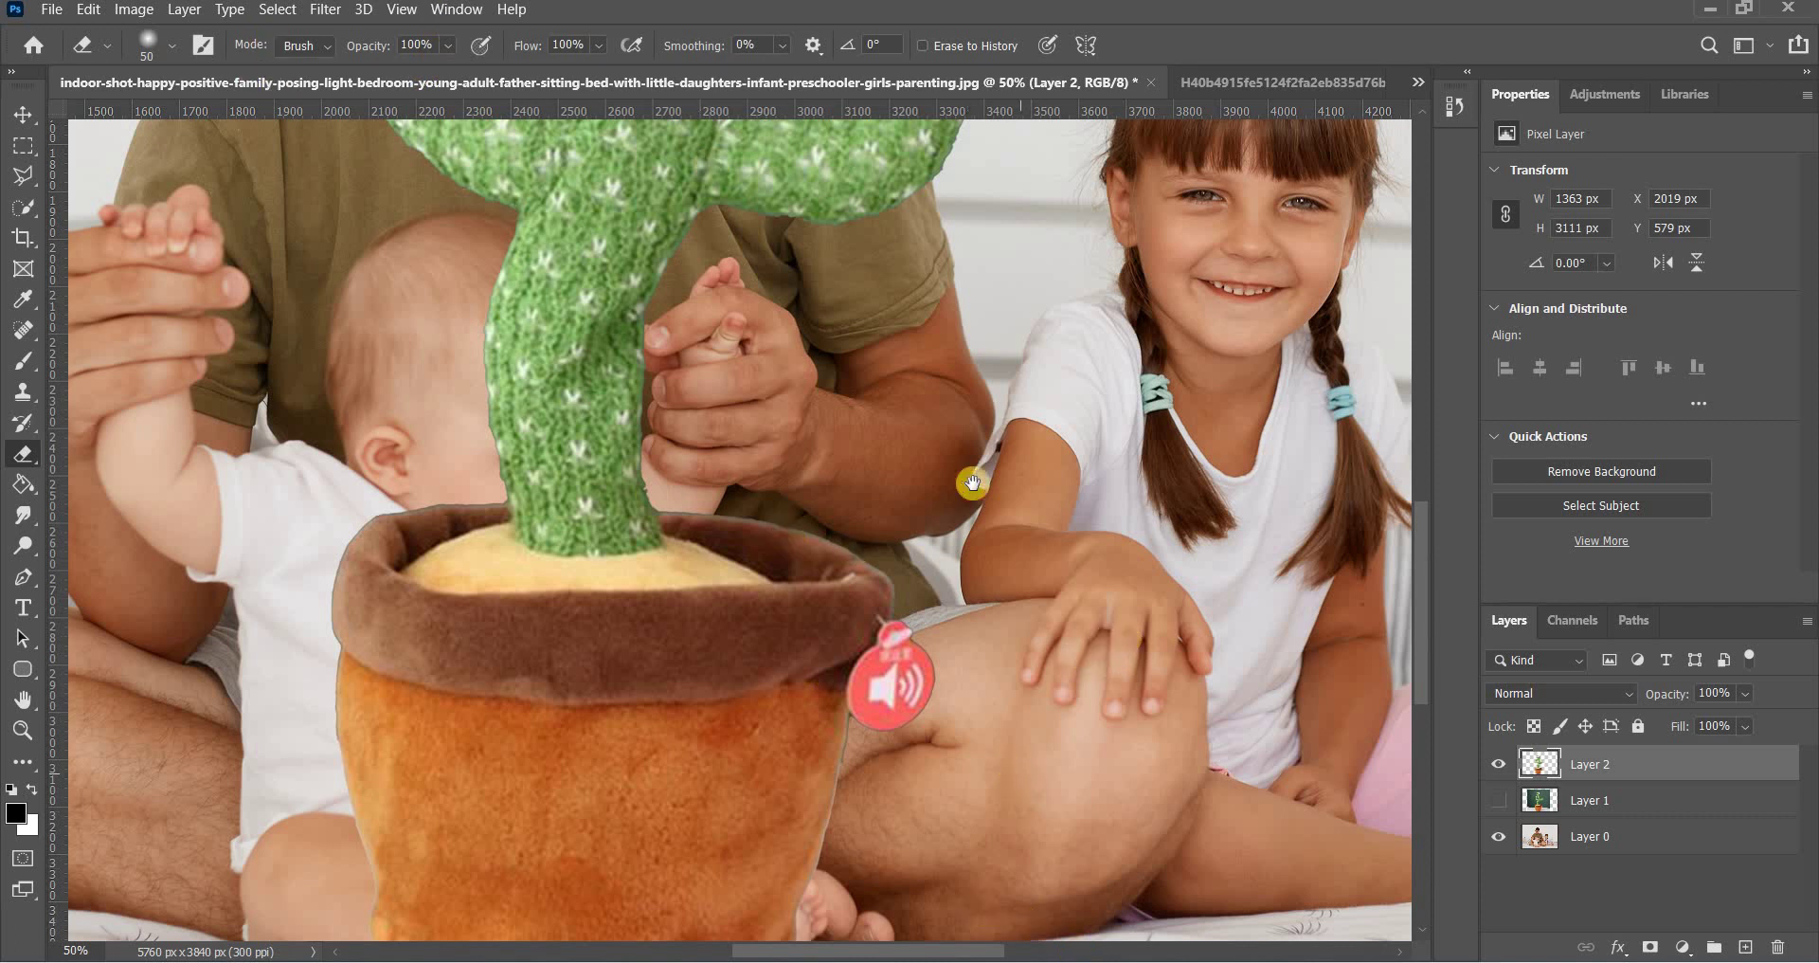
- Hide the family photo layer and set the eraser brush size to 12 px
scroll(975, 480, down, 5)
click(1498, 836)
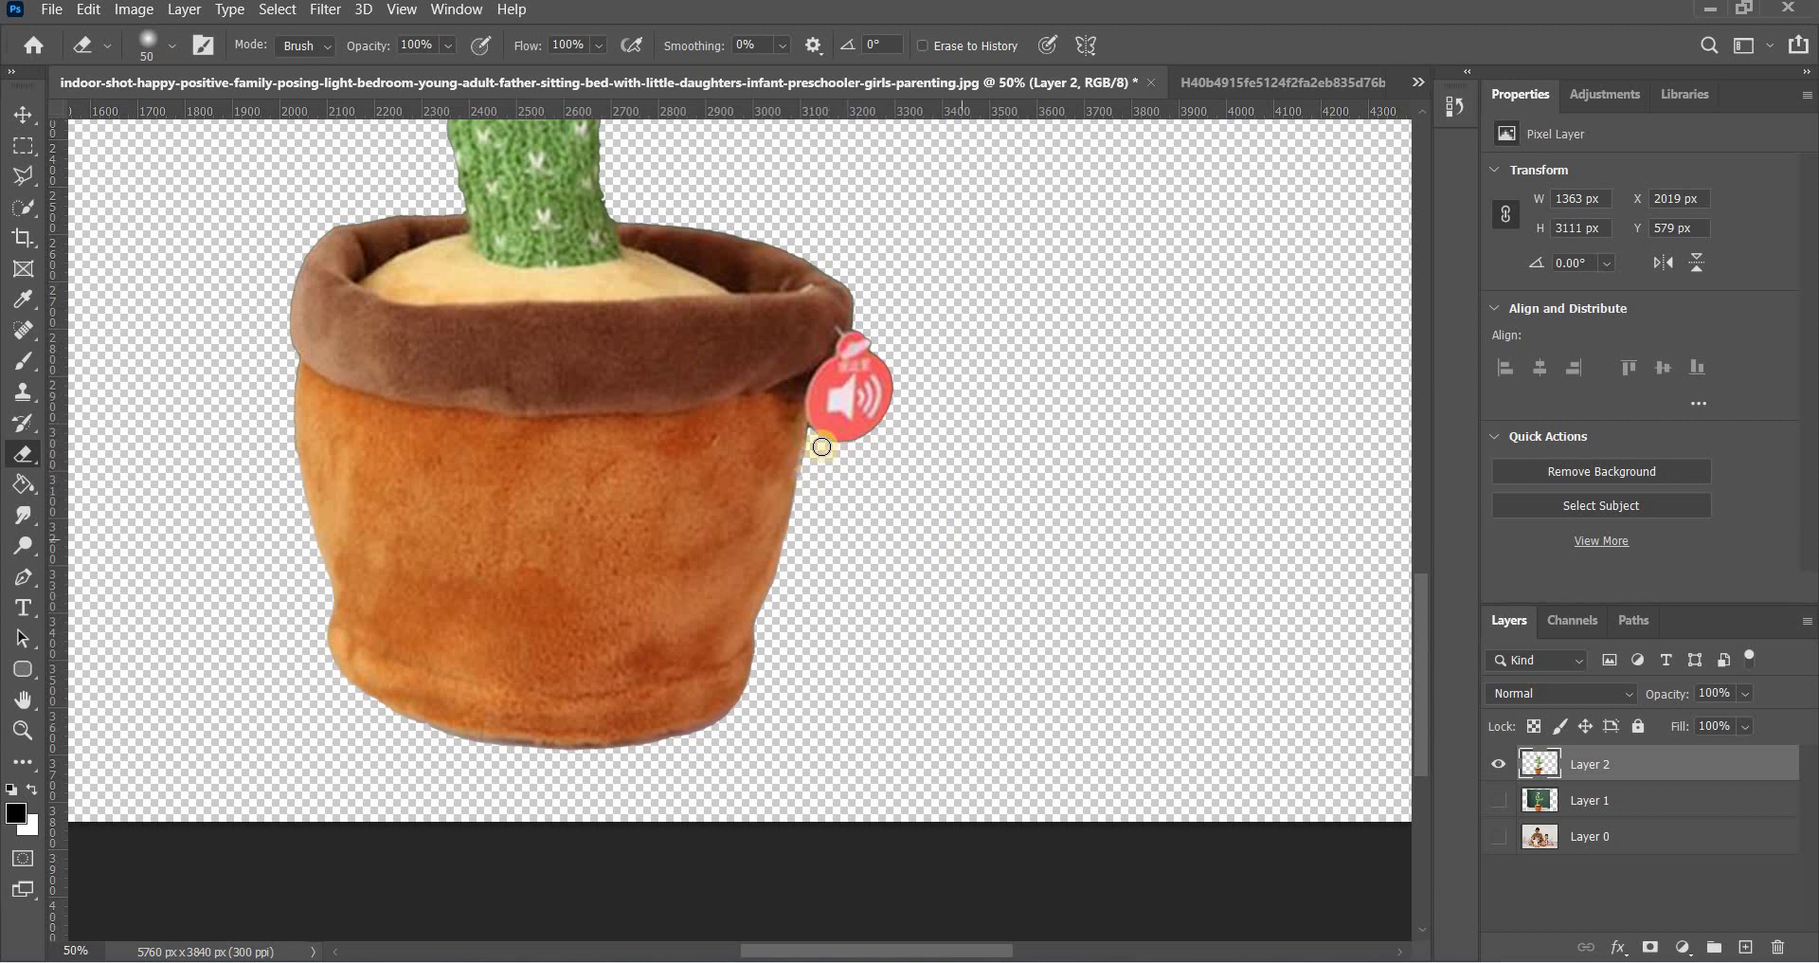
right_click(937, 499)
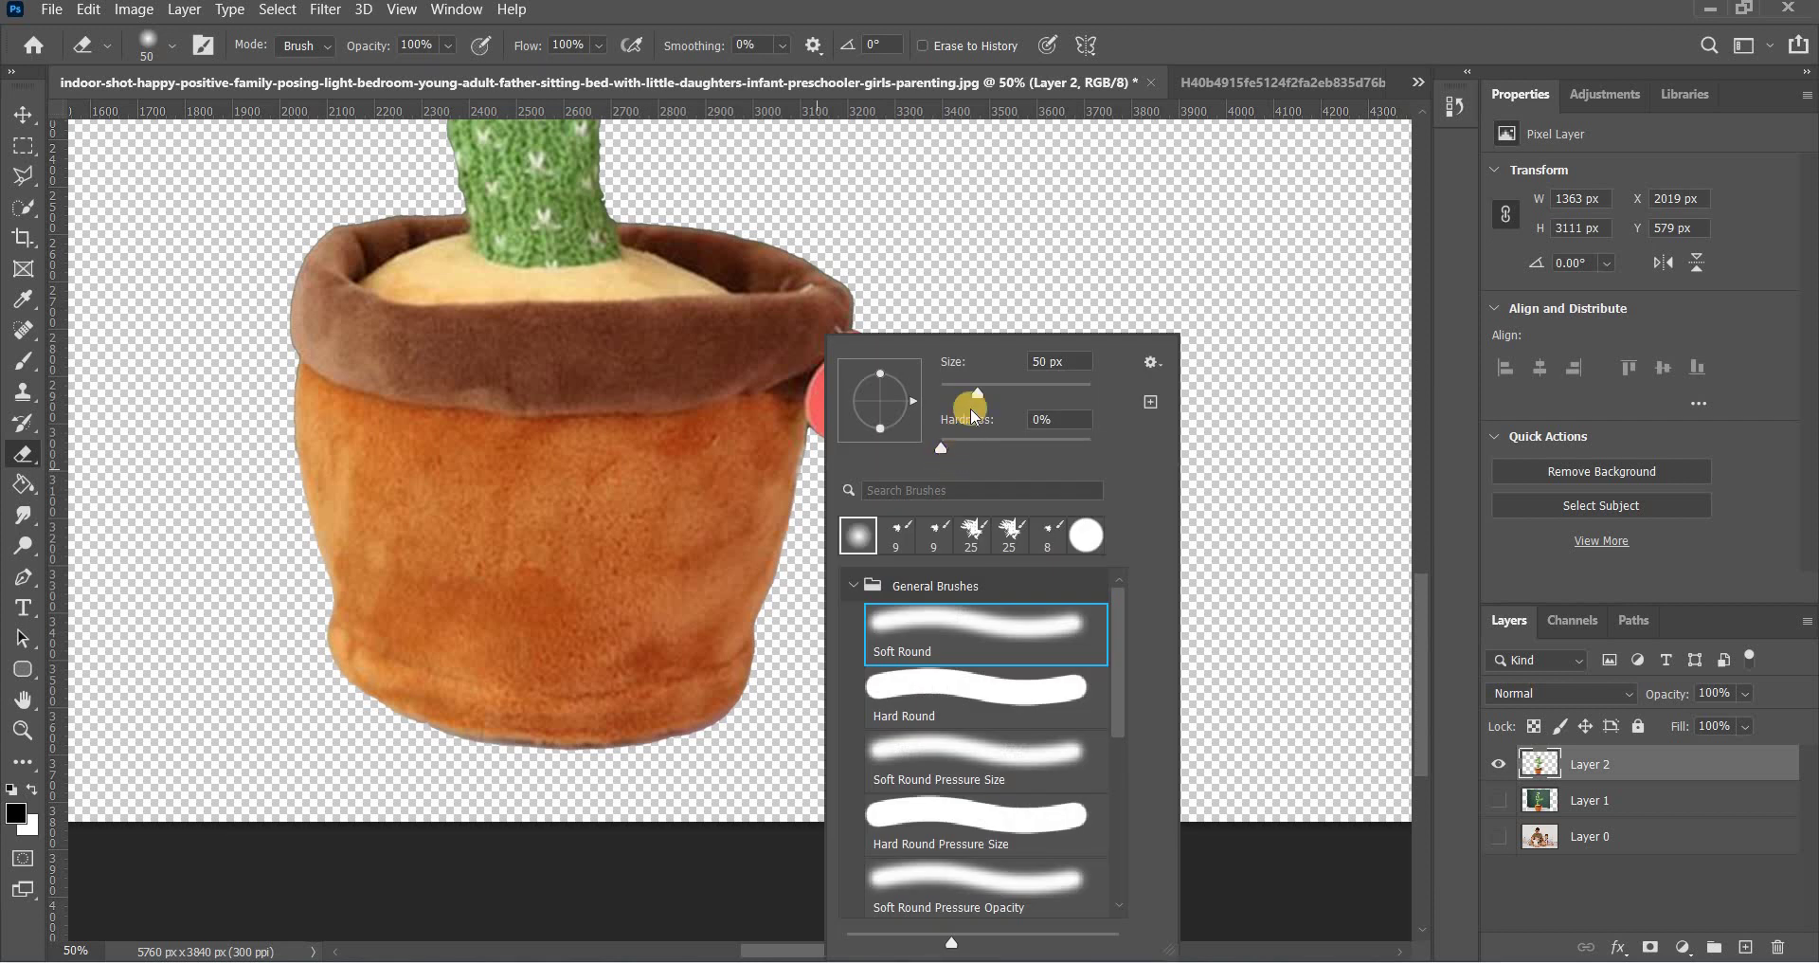
drag(954, 398, 948, 392)
click(809, 428)
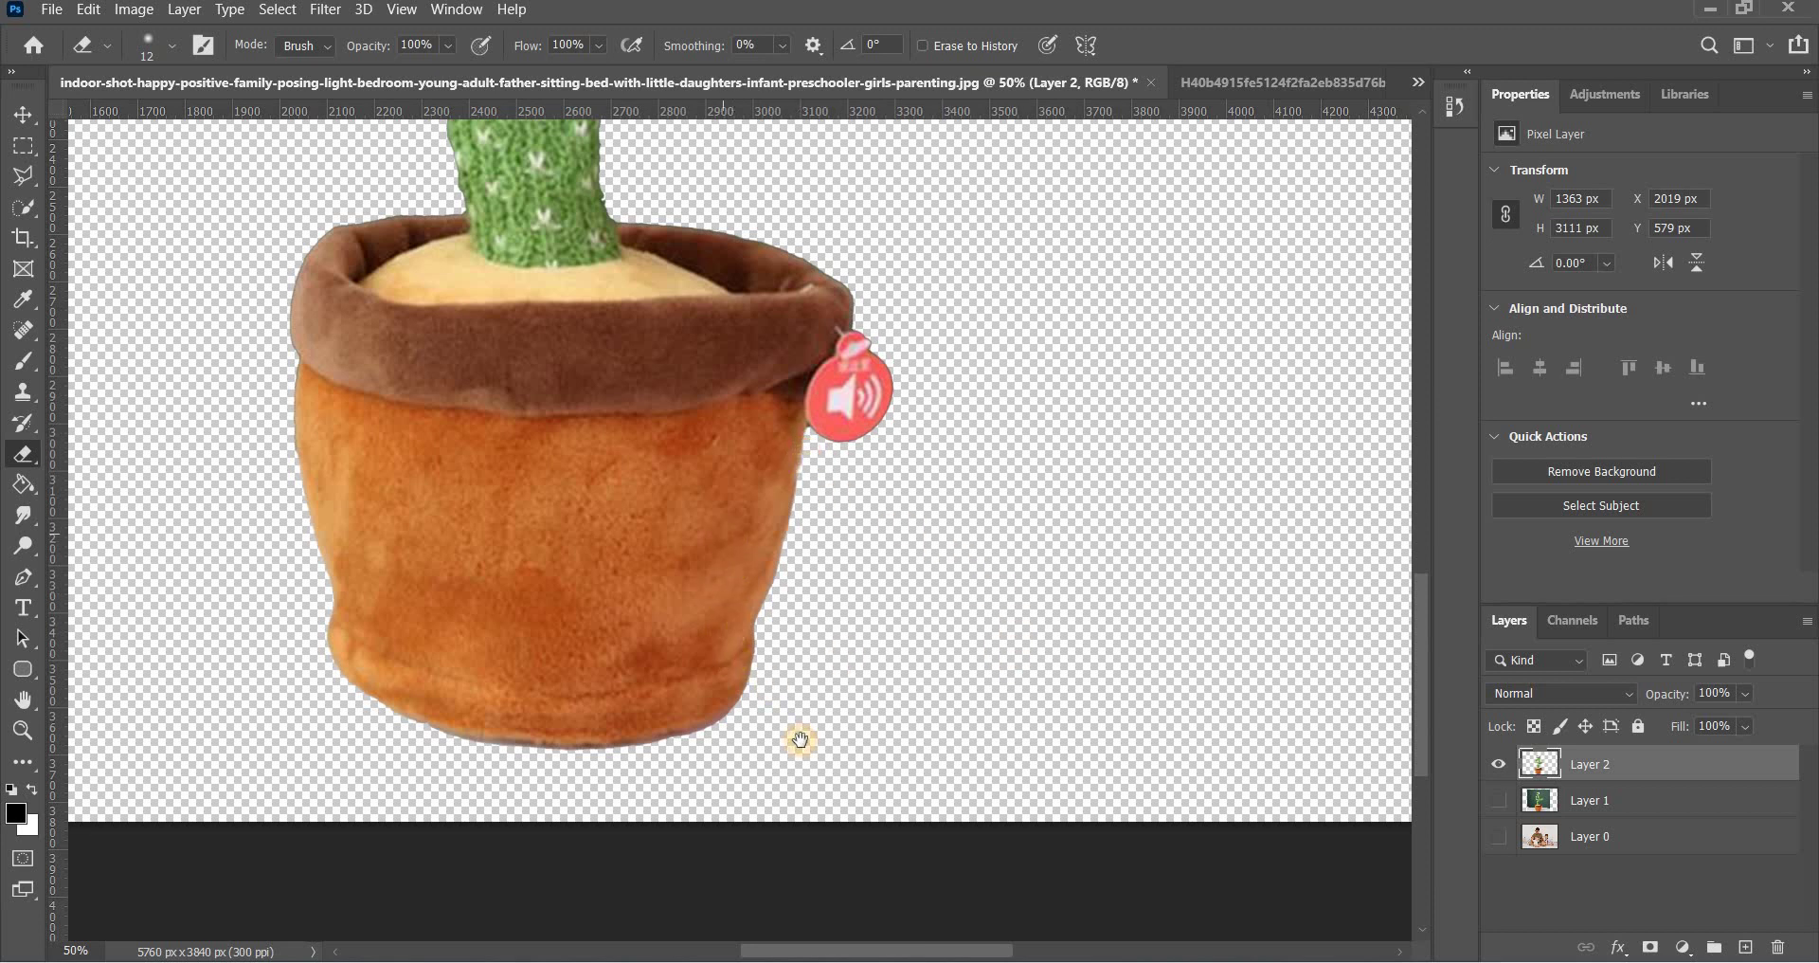
- Soften the outline along the left side of the cactus head, arm and stem with the Blur tool at 96% strength
drag(800, 739, 796, 850)
scroll(796, 850, up, 10)
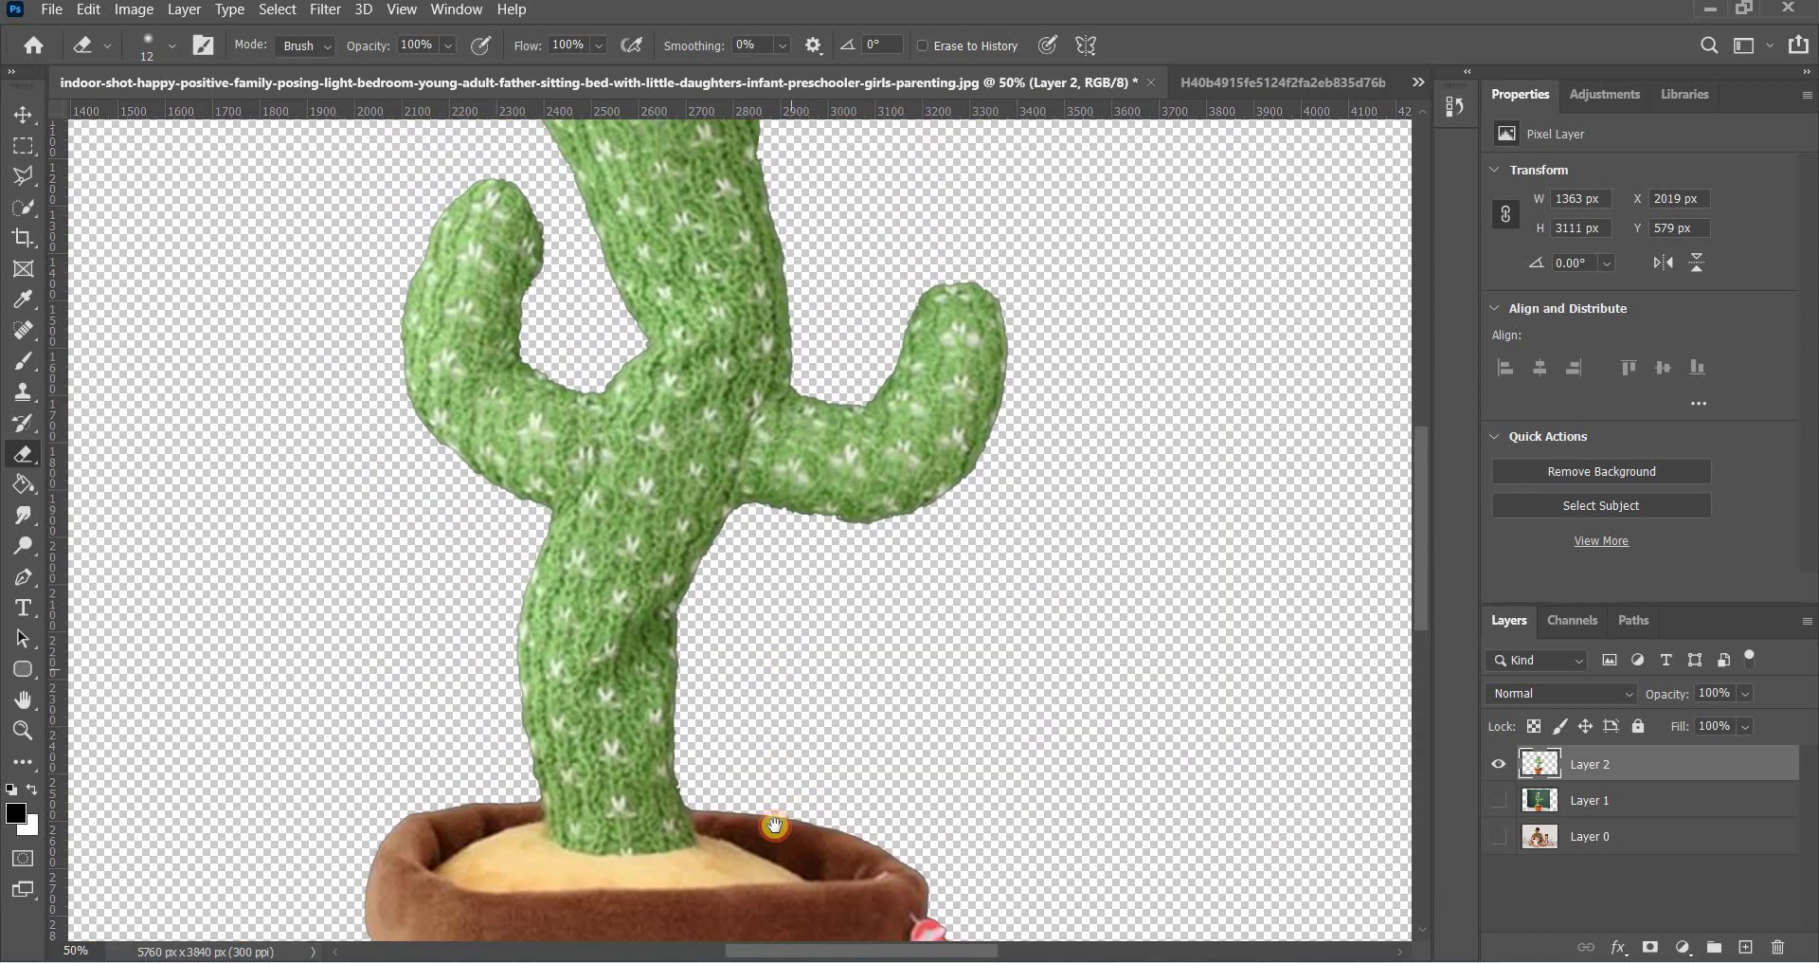
scroll(789, 707, up, 5)
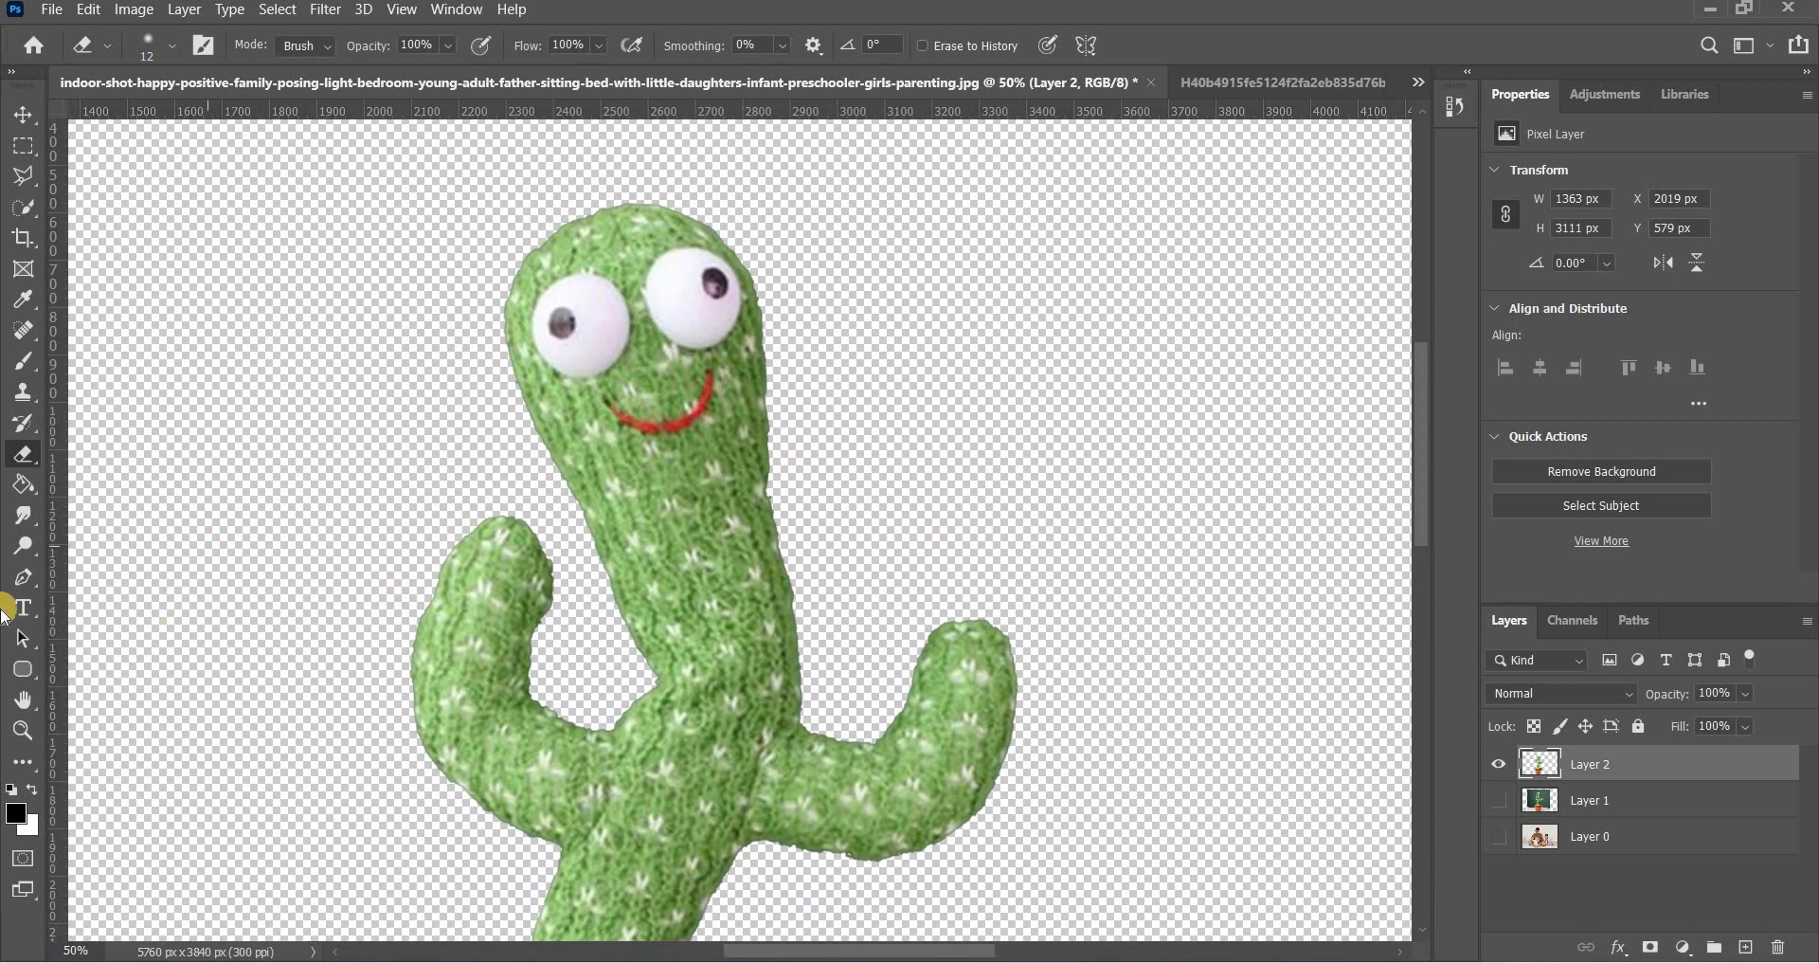
click(32, 516)
right_click(31, 515)
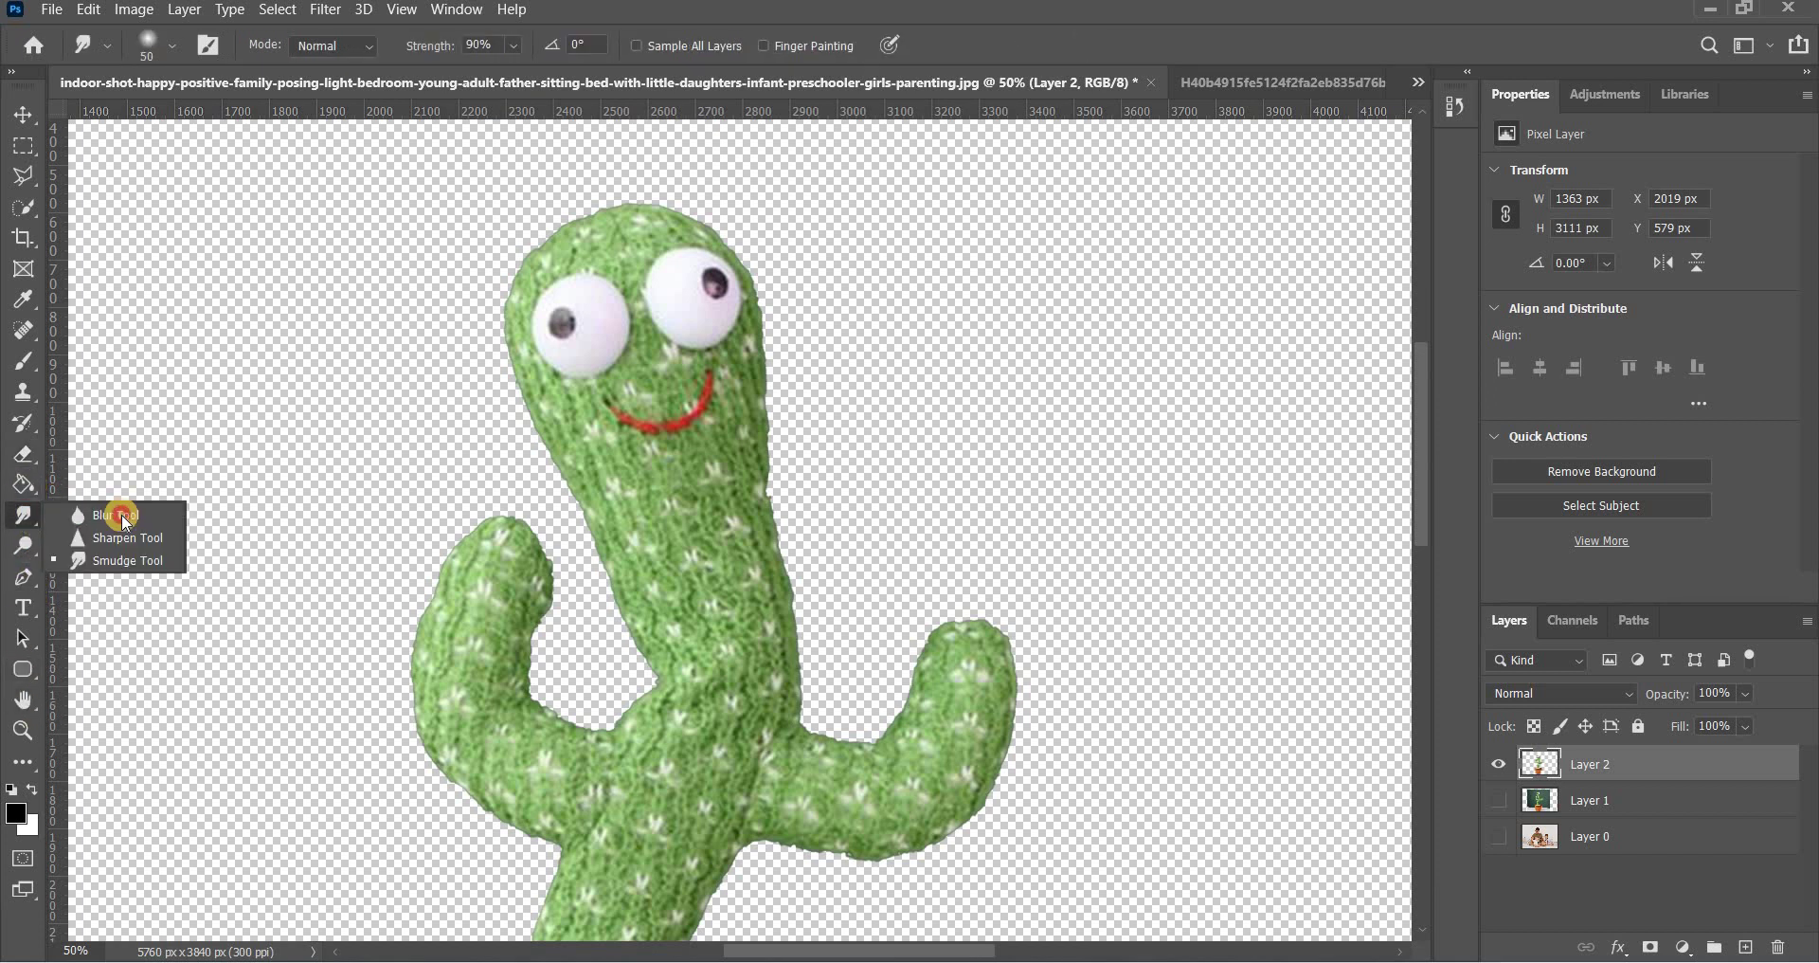
click(85, 513)
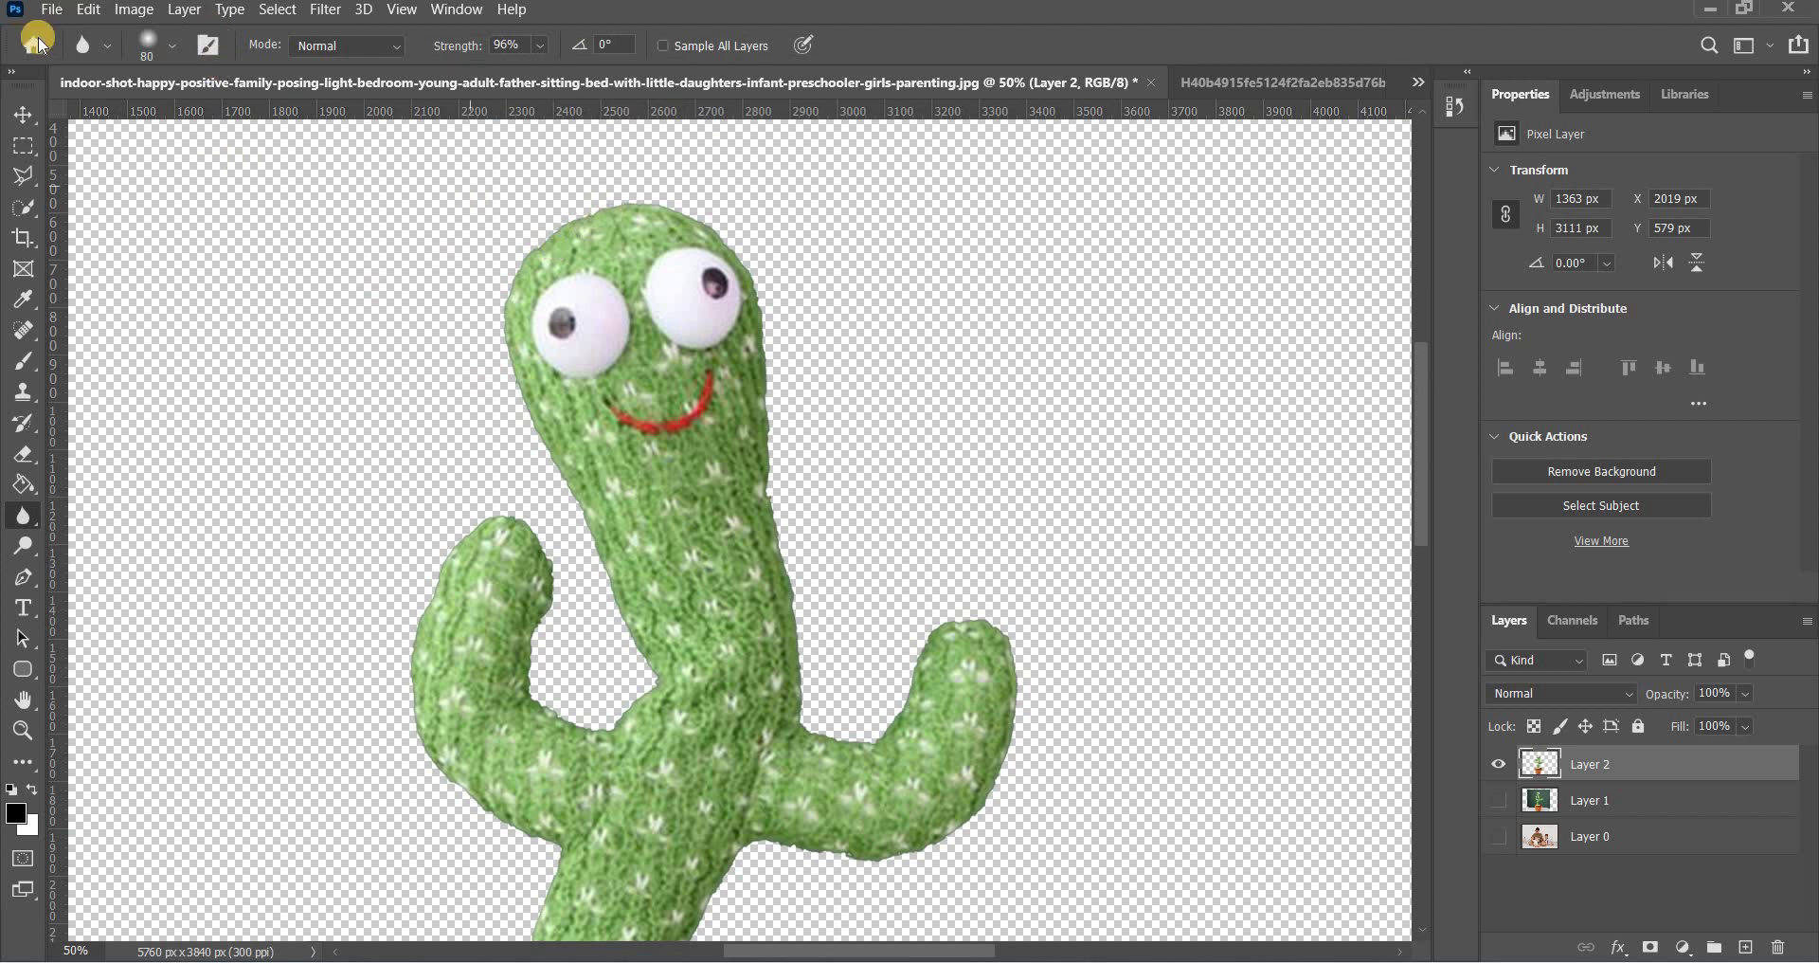
mouse_move(599, 195)
mouse_down()
mouse_move(524, 252)
mouse_move(510, 296)
mouse_move(531, 459)
mouse_up()
mouse_move(590, 548)
mouse_down()
mouse_move(656, 695)
mouse_move(540, 698)
mouse_move(531, 682)
mouse_up()
mouse_move(561, 559)
mouse_down()
mouse_move(518, 509)
mouse_move(442, 556)
mouse_move(412, 681)
mouse_move(445, 803)
mouse_move(452, 769)
mouse_move(559, 843)
mouse_move(678, 396)
mouse_move(647, 531)
mouse_move(658, 667)
mouse_move(645, 557)
mouse_move(643, 682)
mouse_move(542, 677)
mouse_move(649, 681)
mouse_move(495, 707)
mouse_move(529, 693)
mouse_move(503, 755)
mouse_move(534, 677)
mouse_move(492, 784)
mouse_move(505, 866)
mouse_move(503, 811)
mouse_move(486, 883)
mouse_up()
- Blur the cut-out edge along the left side and base of the cactus pot
scroll(548, 499, down, 5)
scroll(548, 500, left, 1)
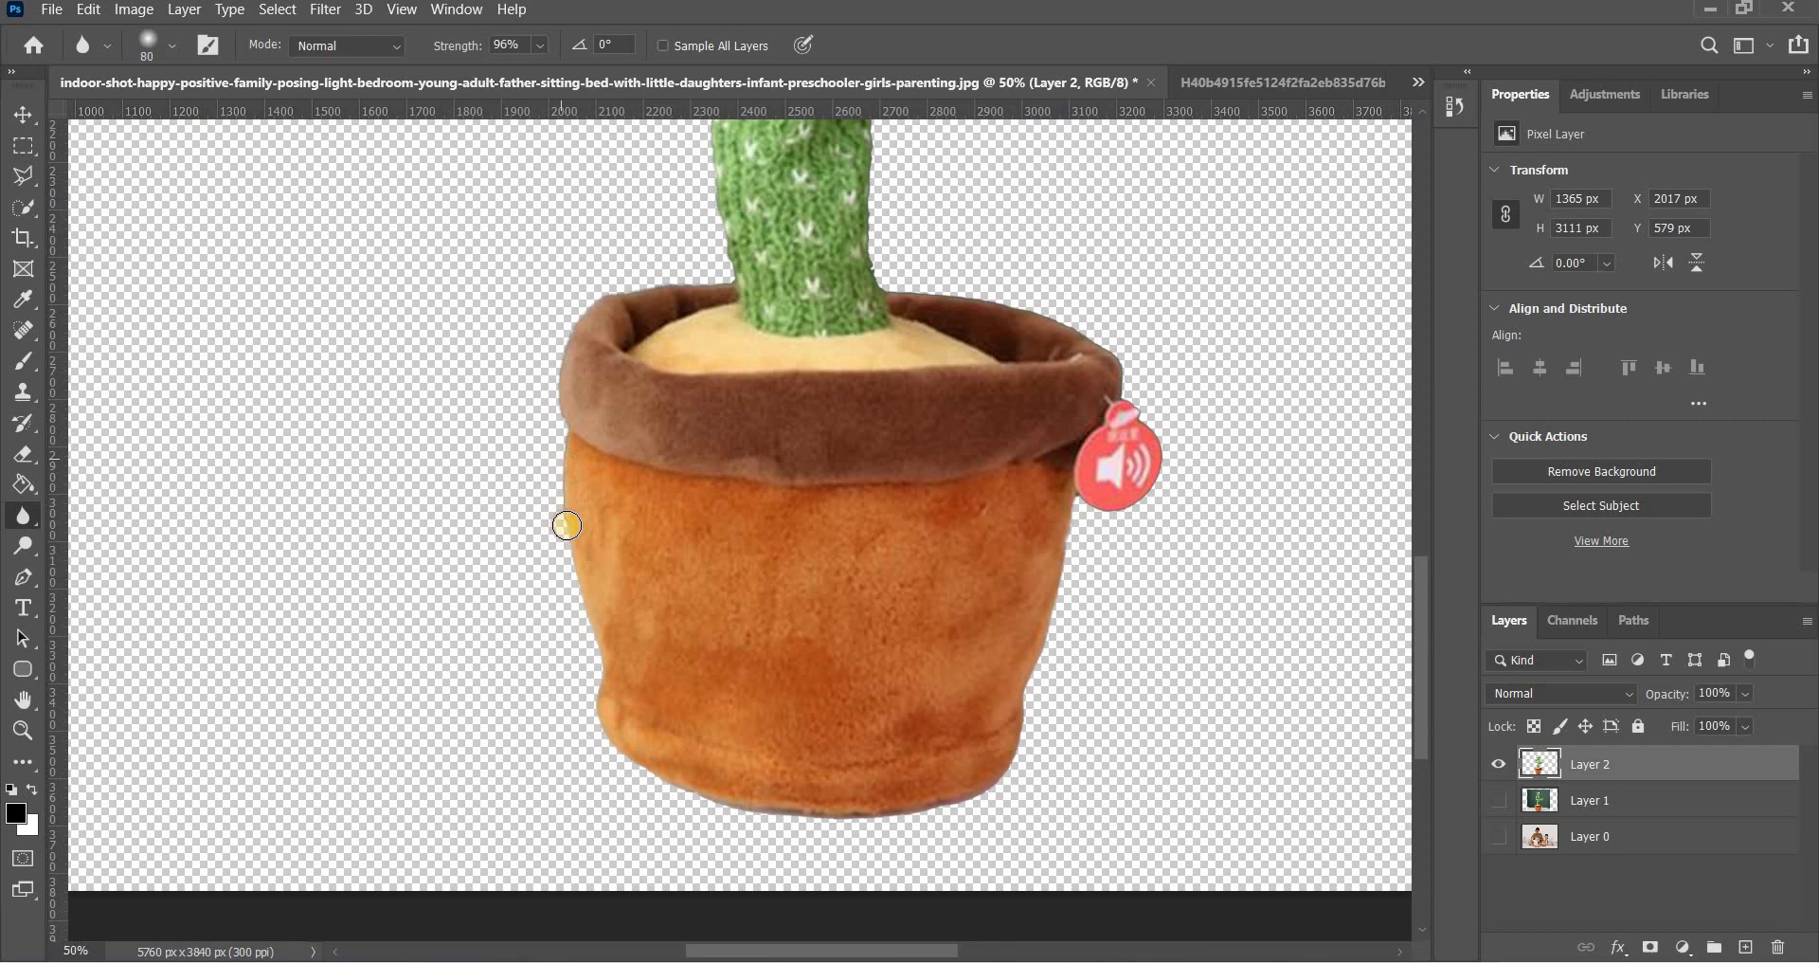
mouse_move(570, 520)
mouse_down()
mouse_move(613, 738)
mouse_move(838, 818)
mouse_move(667, 781)
mouse_move(923, 819)
mouse_move(713, 800)
mouse_move(874, 819)
mouse_move(992, 790)
mouse_move(1029, 729)
mouse_move(1067, 505)
mouse_move(1097, 525)
mouse_move(1143, 507)
mouse_move(1167, 471)
mouse_move(1166, 419)
mouse_move(1078, 321)
mouse_move(984, 275)
mouse_move(883, 281)
mouse_move(1108, 330)
mouse_move(910, 294)
mouse_move(824, 637)
mouse_up()
- Blur the cut-out edge along the right side of the cactus stem, head and right arm
scroll(821, 645, up, 5)
scroll(819, 649, up, 2)
scroll(819, 649, right, 2)
mouse_move(789, 802)
mouse_down()
mouse_move(792, 606)
mouse_move(852, 485)
mouse_move(987, 499)
mouse_move(1044, 482)
mouse_move(1090, 449)
mouse_move(1121, 342)
mouse_move(1103, 262)
mouse_move(1044, 254)
mouse_move(1021, 266)
mouse_move(987, 361)
mouse_move(895, 350)
mouse_move(901, 232)
mouse_up()
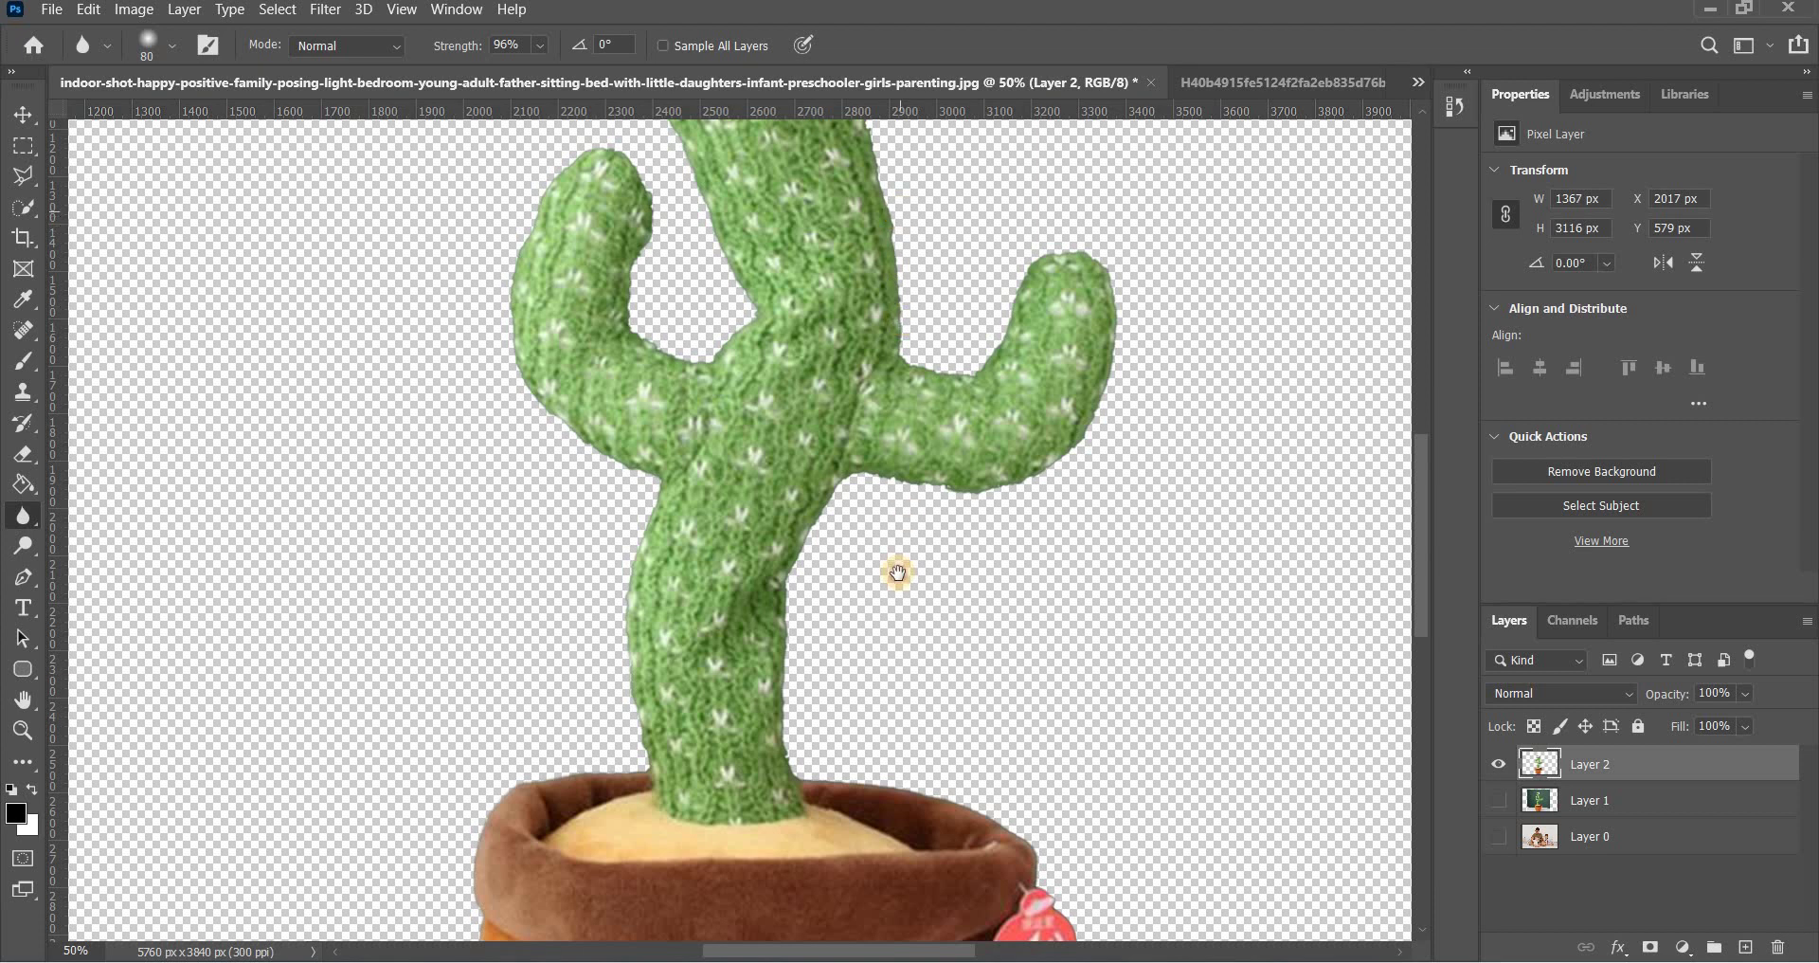
scroll(898, 572, up, 5)
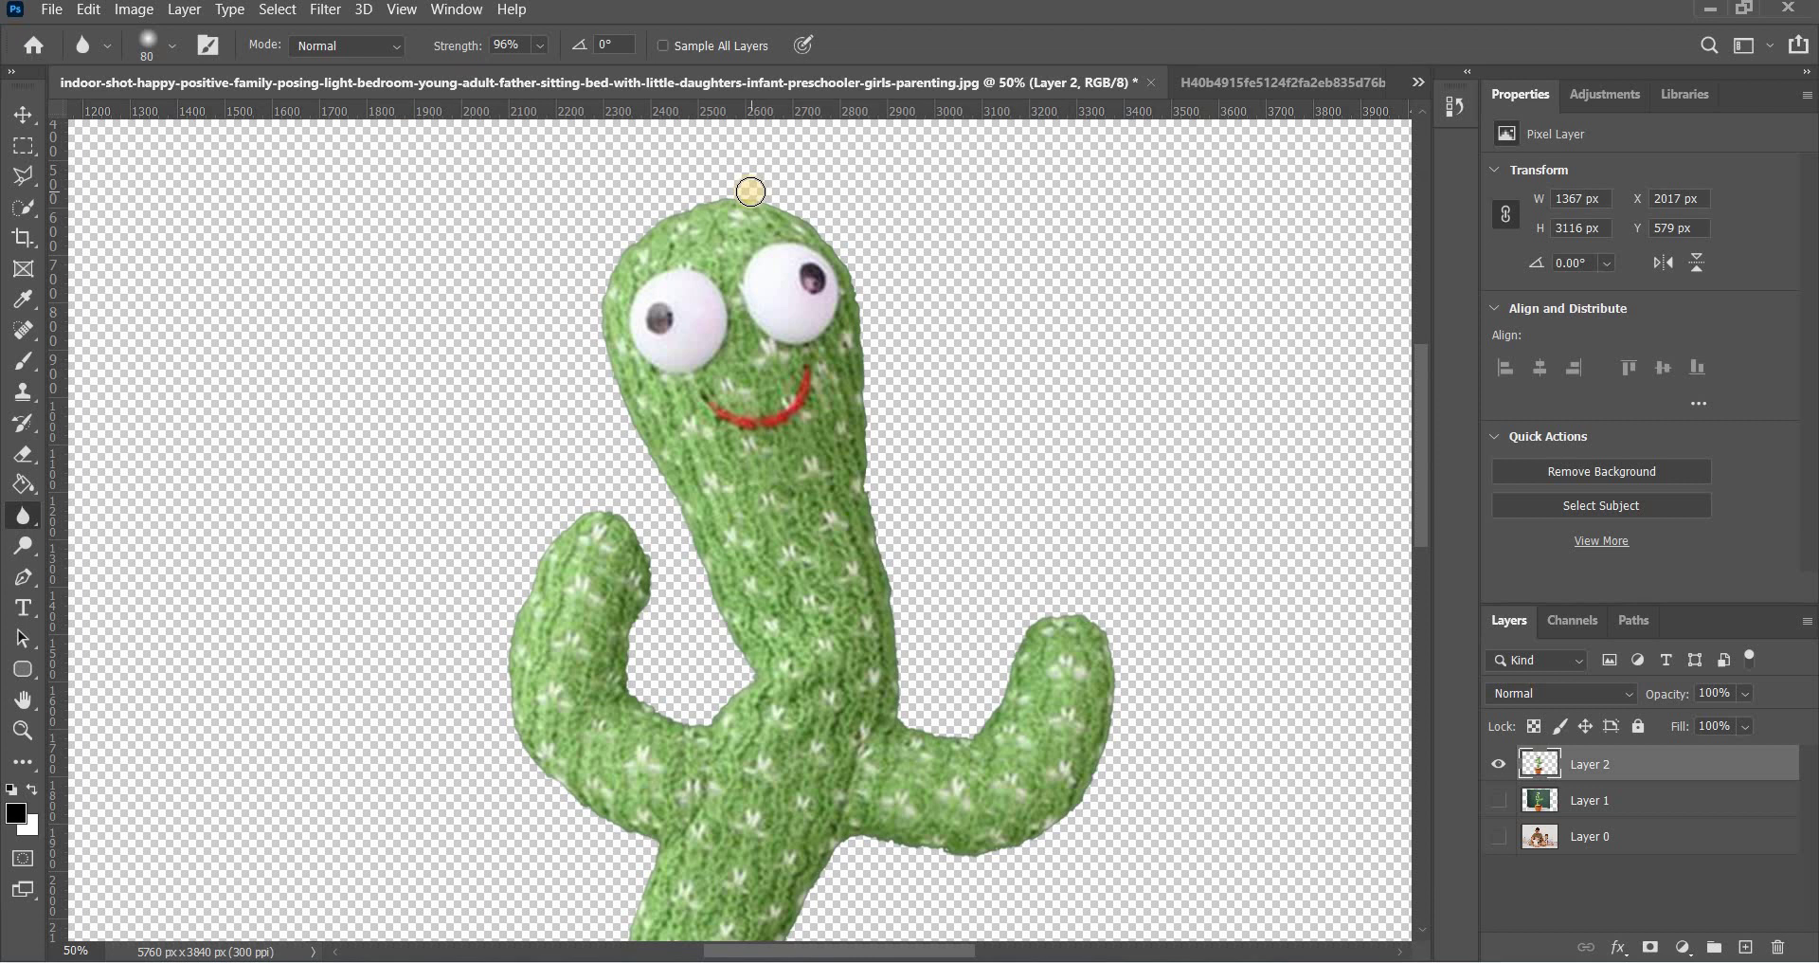
mouse_move(840, 293)
mouse_down()
mouse_move(869, 349)
mouse_move(902, 603)
mouse_move(865, 252)
mouse_move(772, 187)
mouse_move(642, 213)
mouse_move(591, 305)
mouse_move(674, 208)
mouse_move(815, 221)
mouse_move(870, 356)
mouse_move(897, 692)
mouse_move(948, 735)
mouse_move(1002, 695)
mouse_move(1044, 617)
mouse_move(1088, 621)
mouse_up()
- Show the family photo layer again and delete Layer 1 with the original cactus background
click(1498, 800)
click(1498, 800)
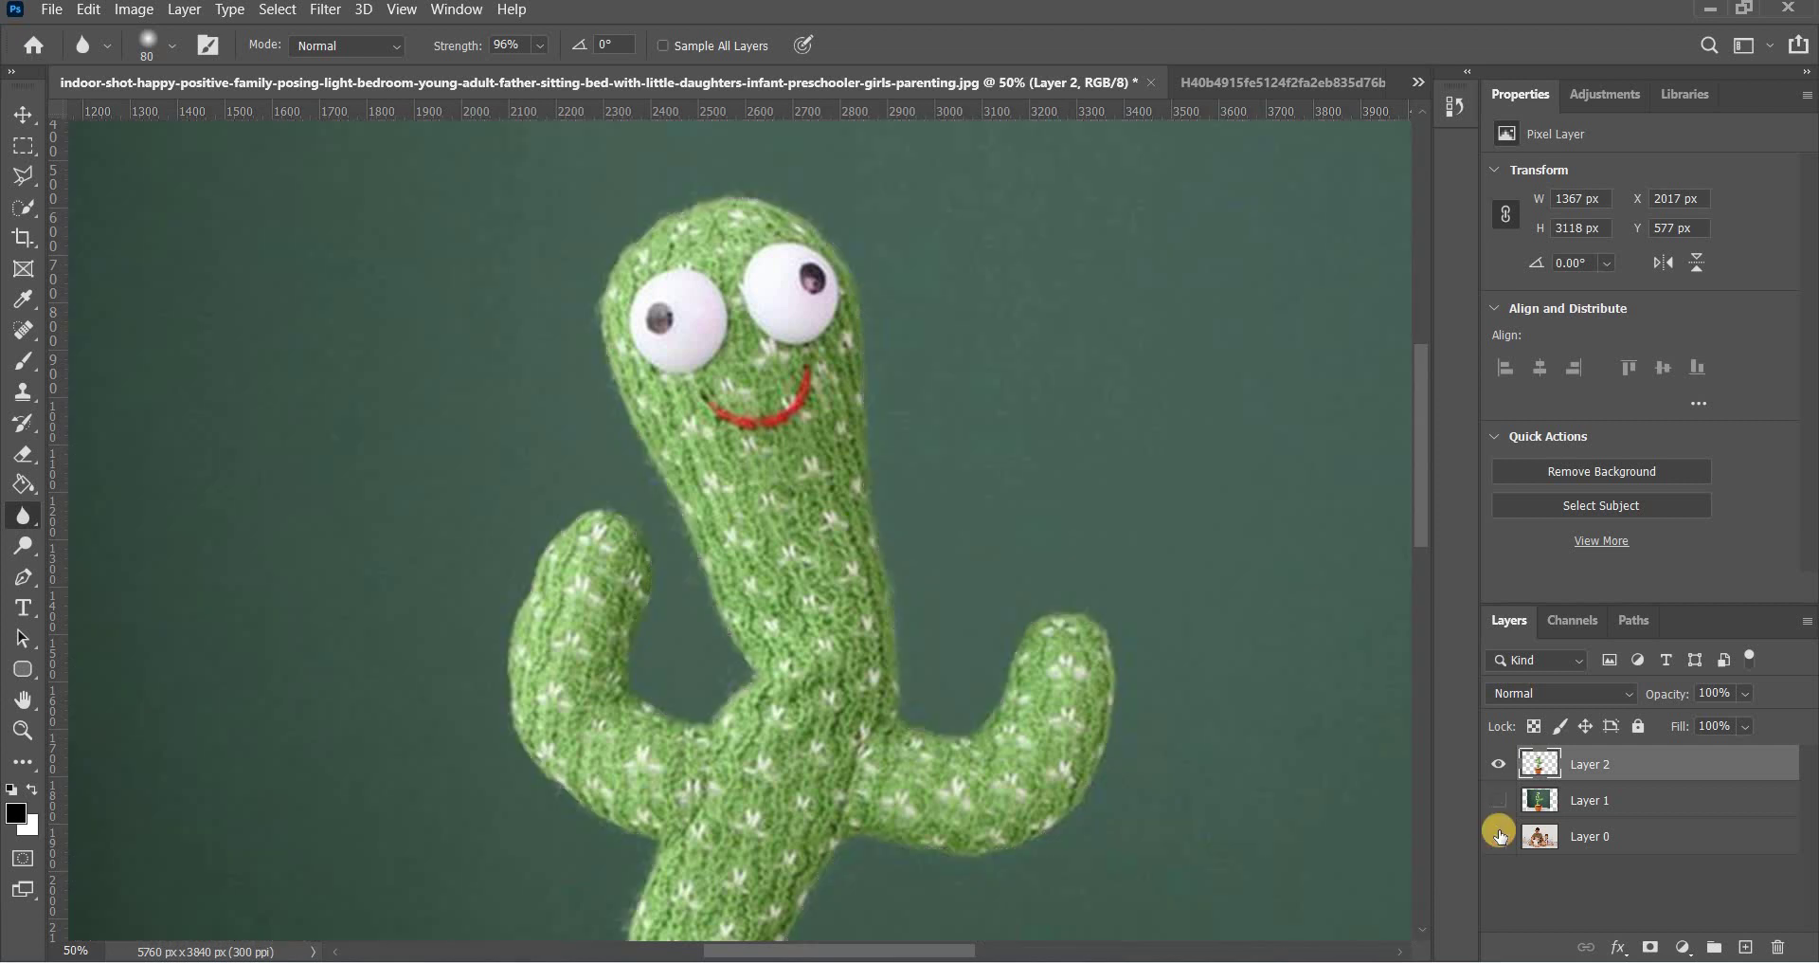
click(1498, 835)
click(1583, 817)
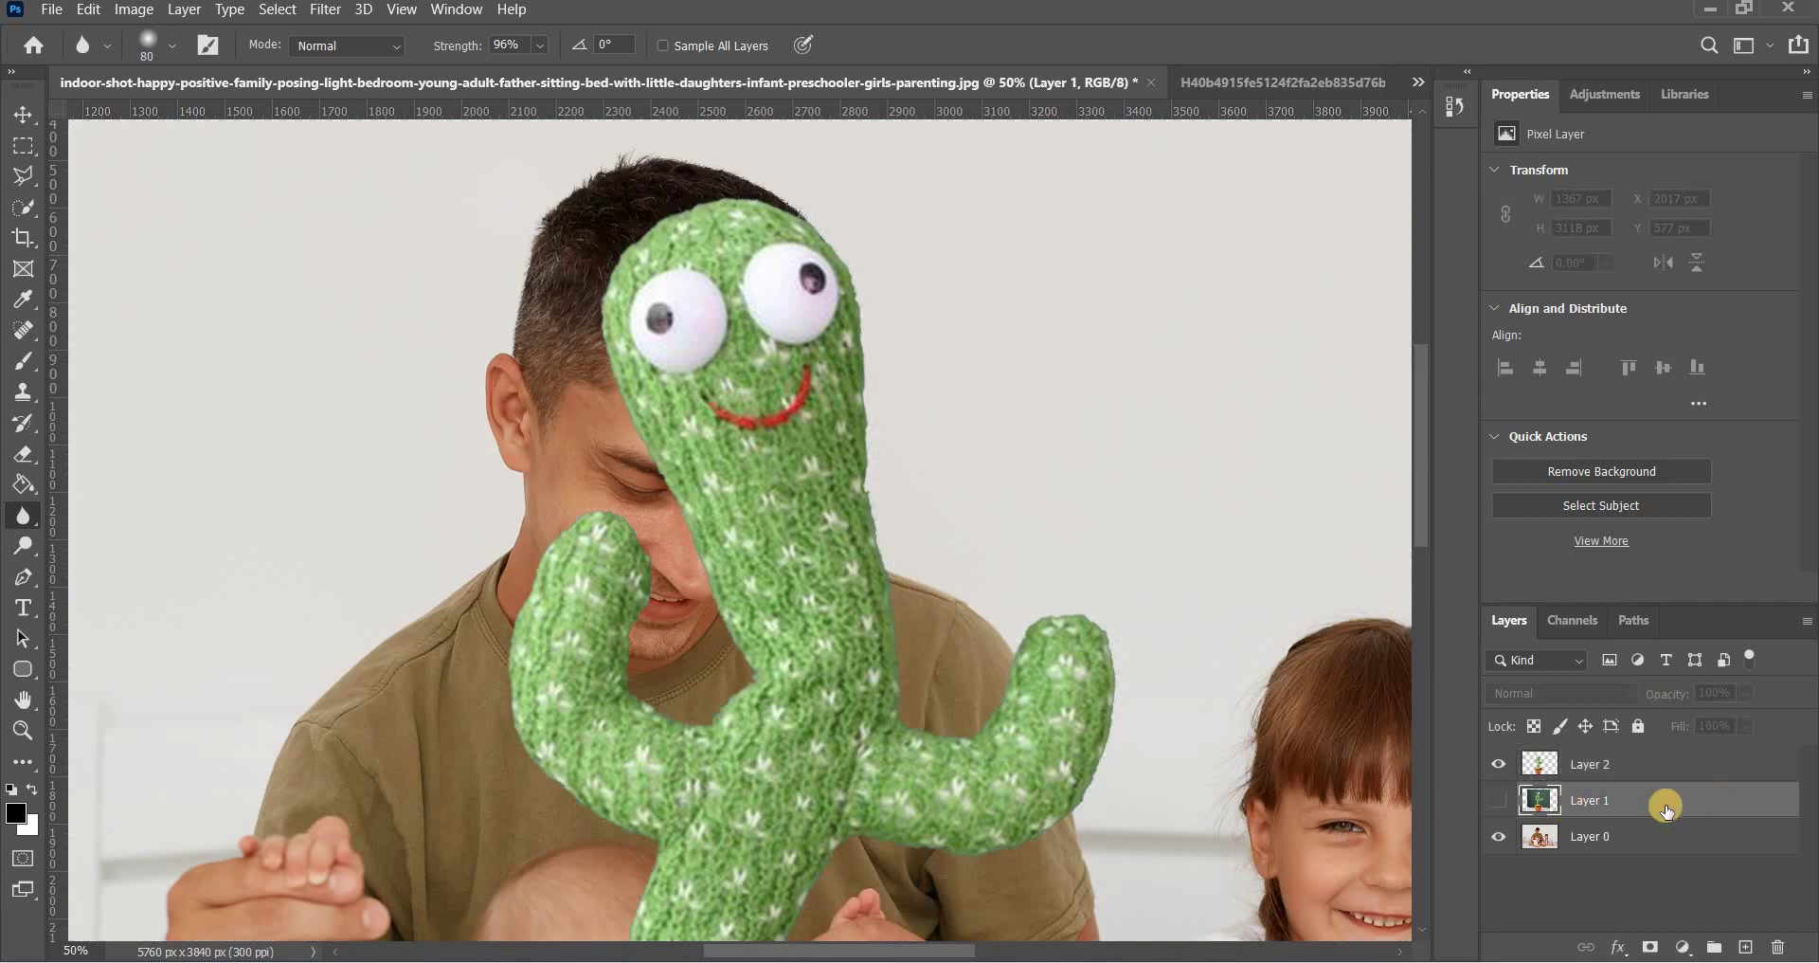
click(1778, 947)
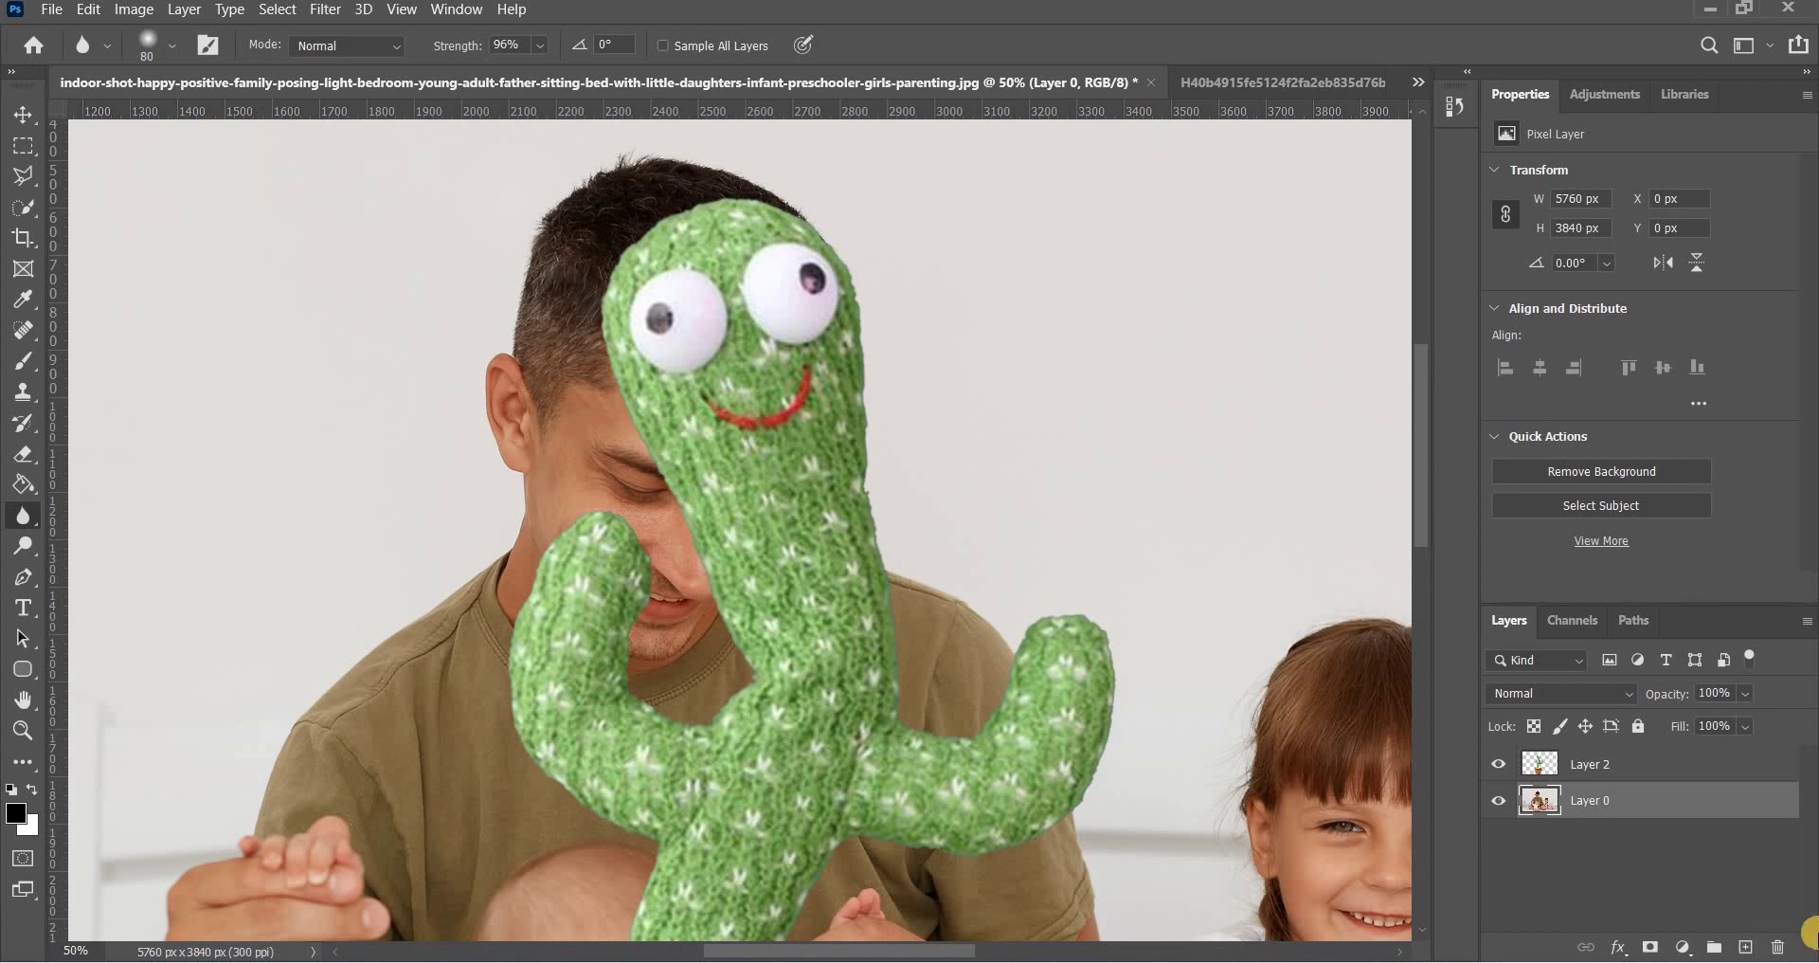
- Scale the cactus cutout to about 48.58% and place it on the bed in front of the girl
key(ctrl+0)
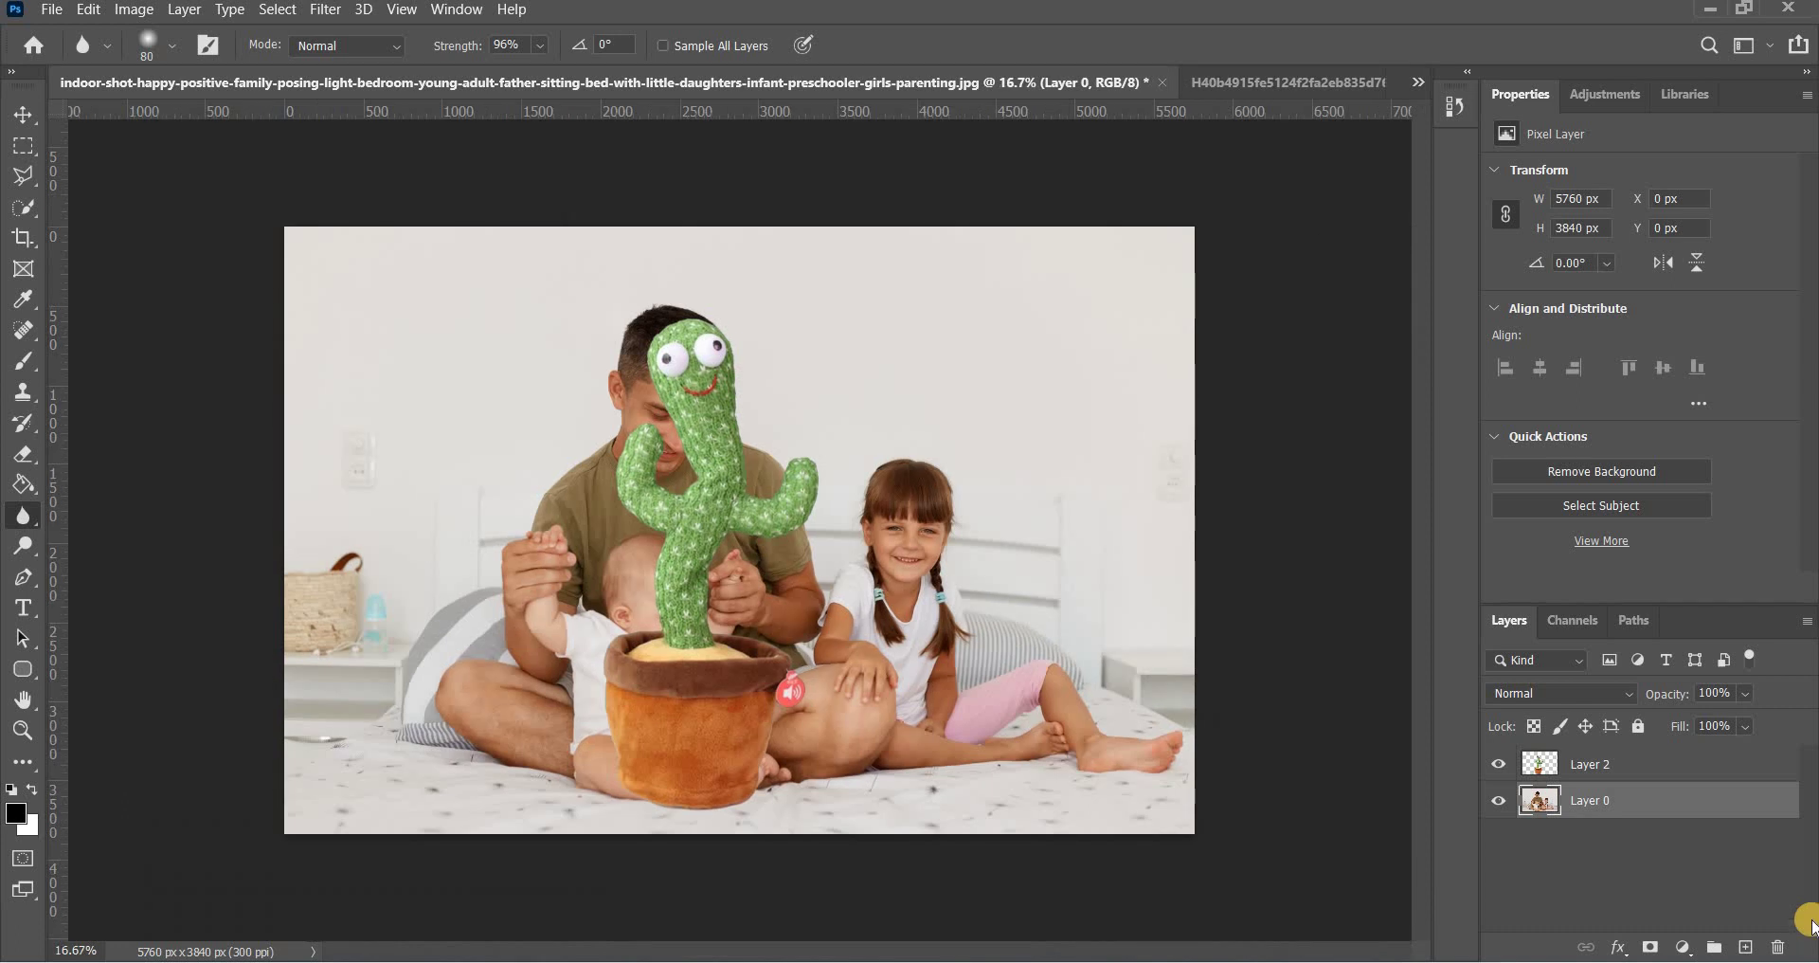
click(23, 115)
click(729, 429)
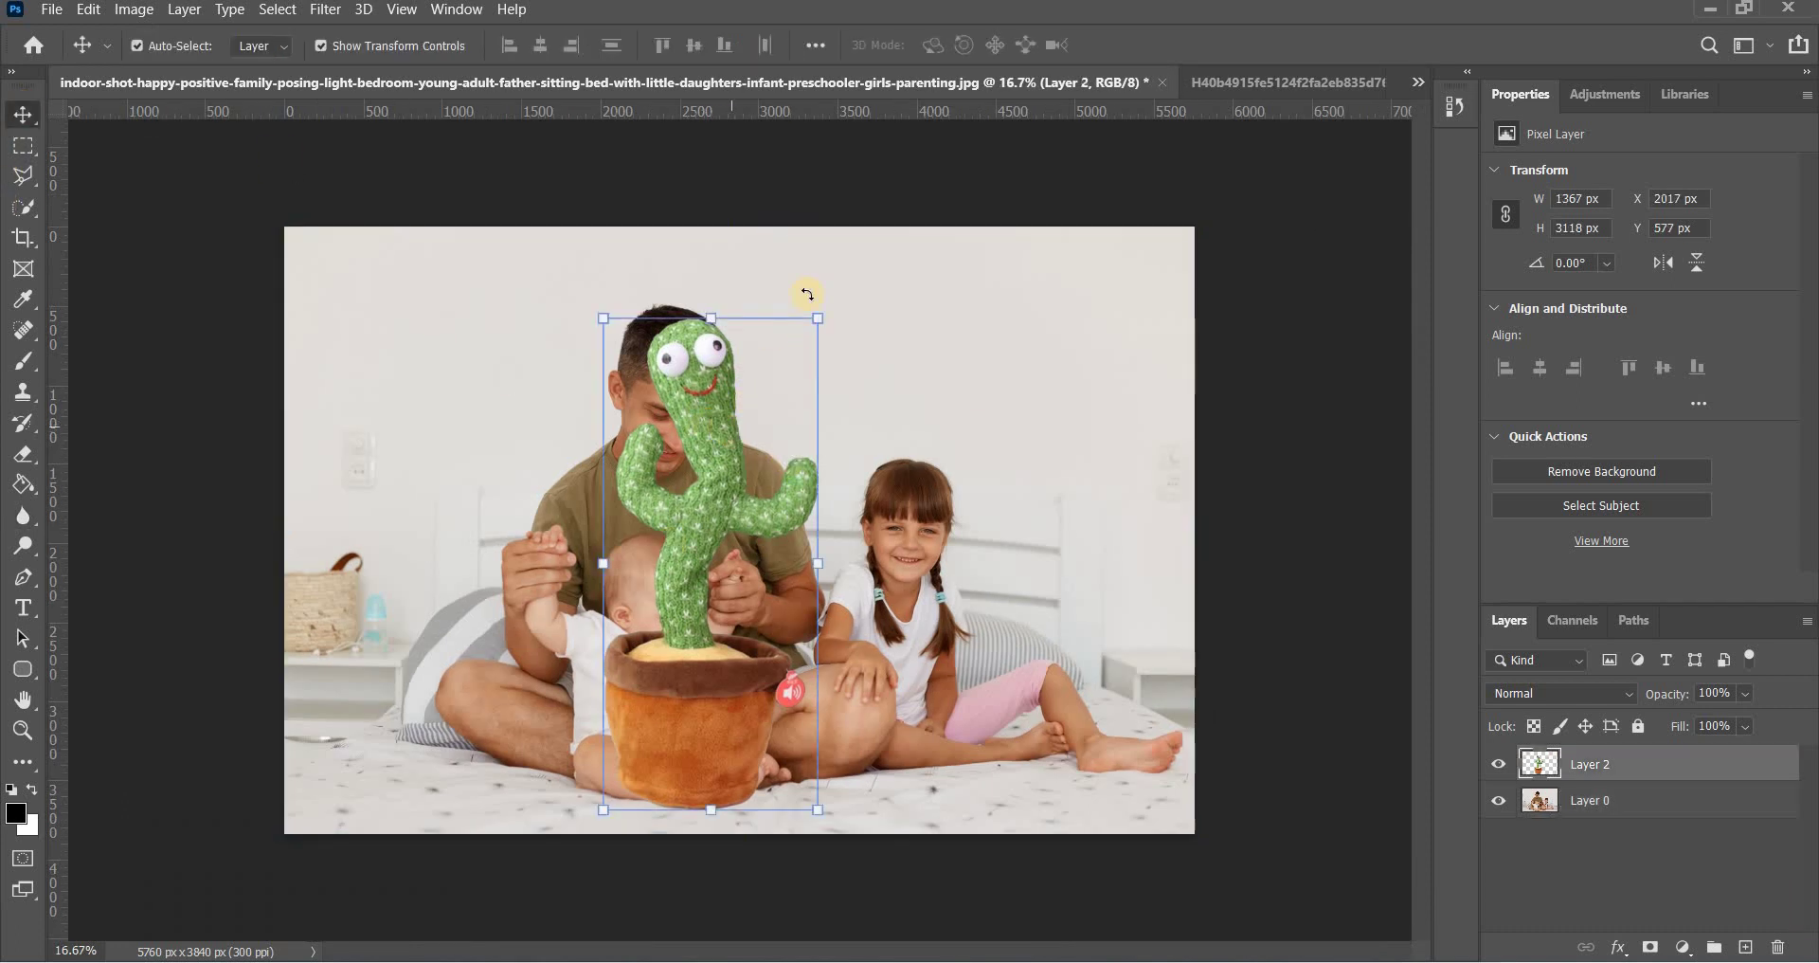
drag(816, 319, 944, 642)
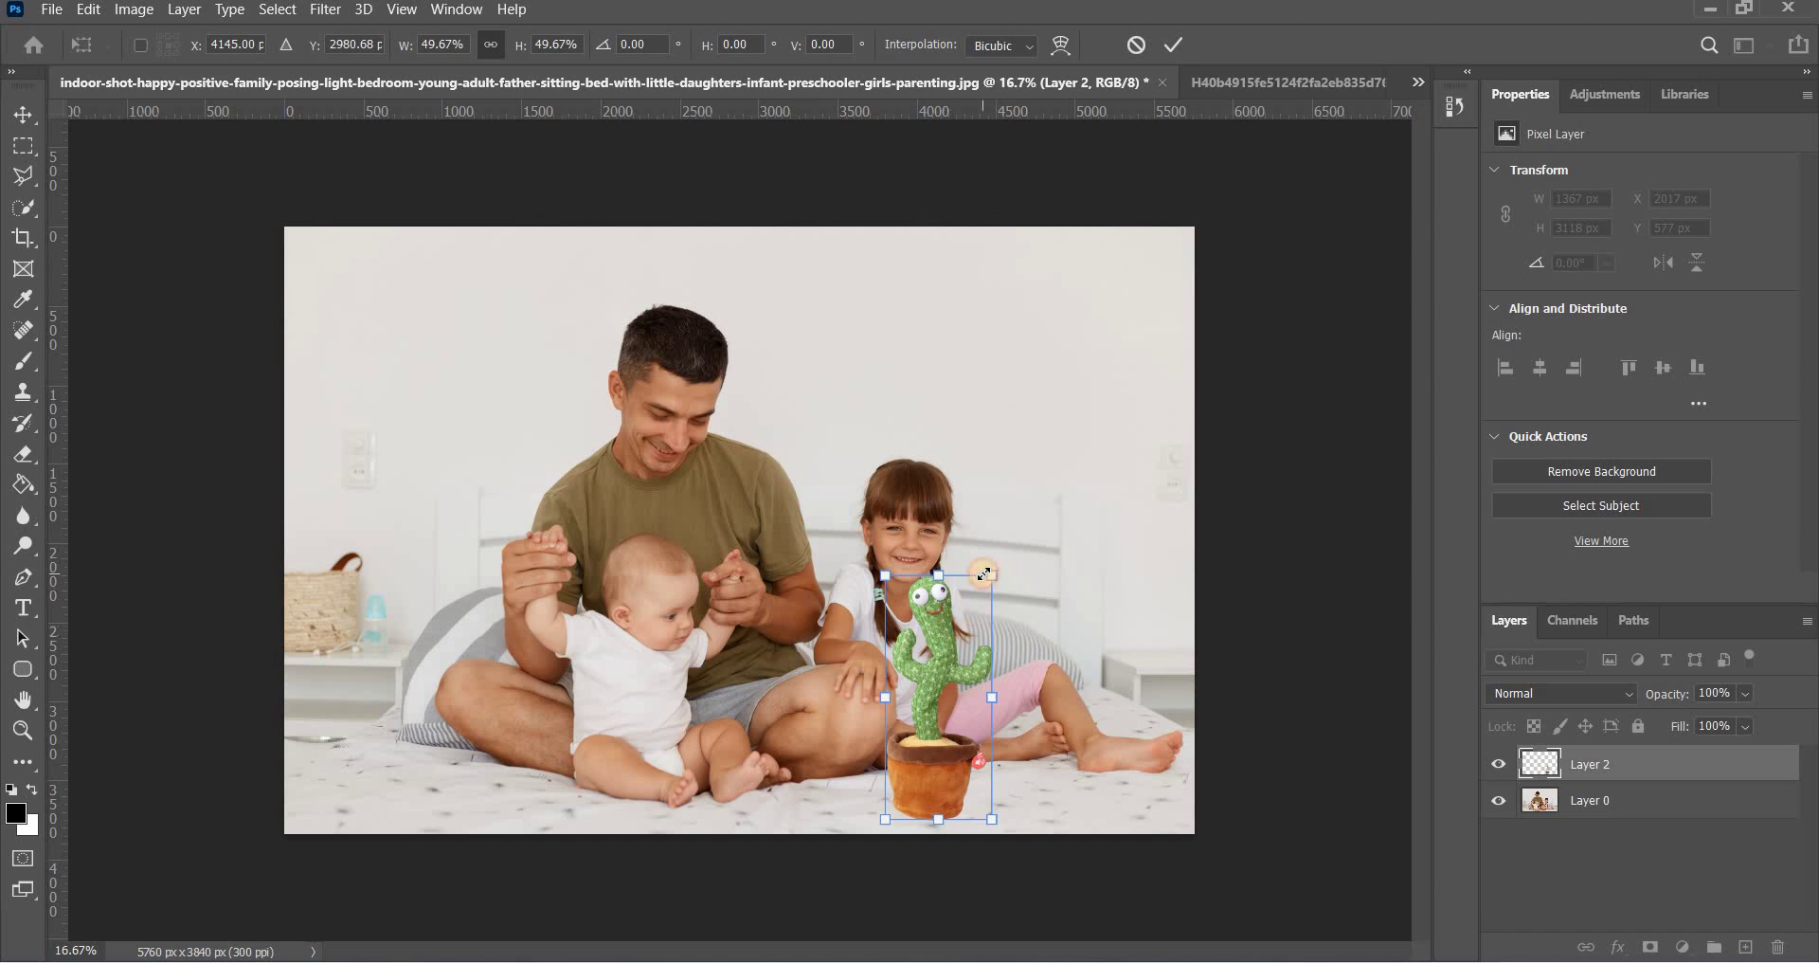
drag(980, 578, 977, 582)
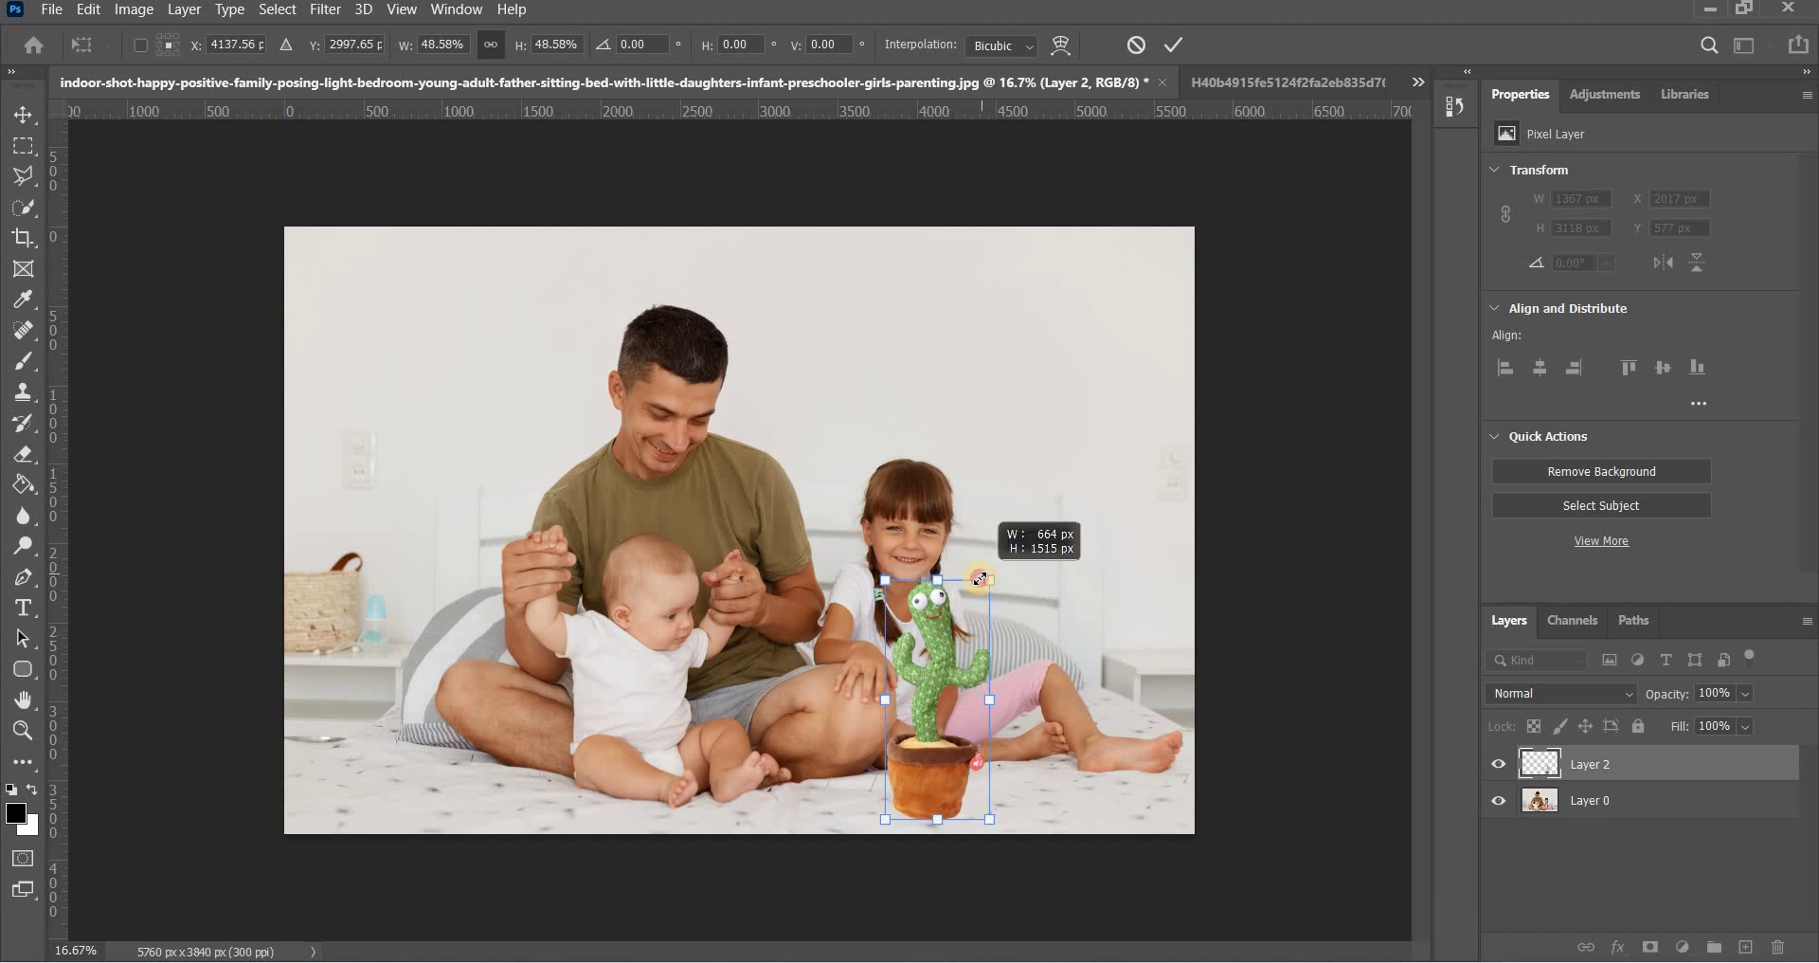
click(1177, 47)
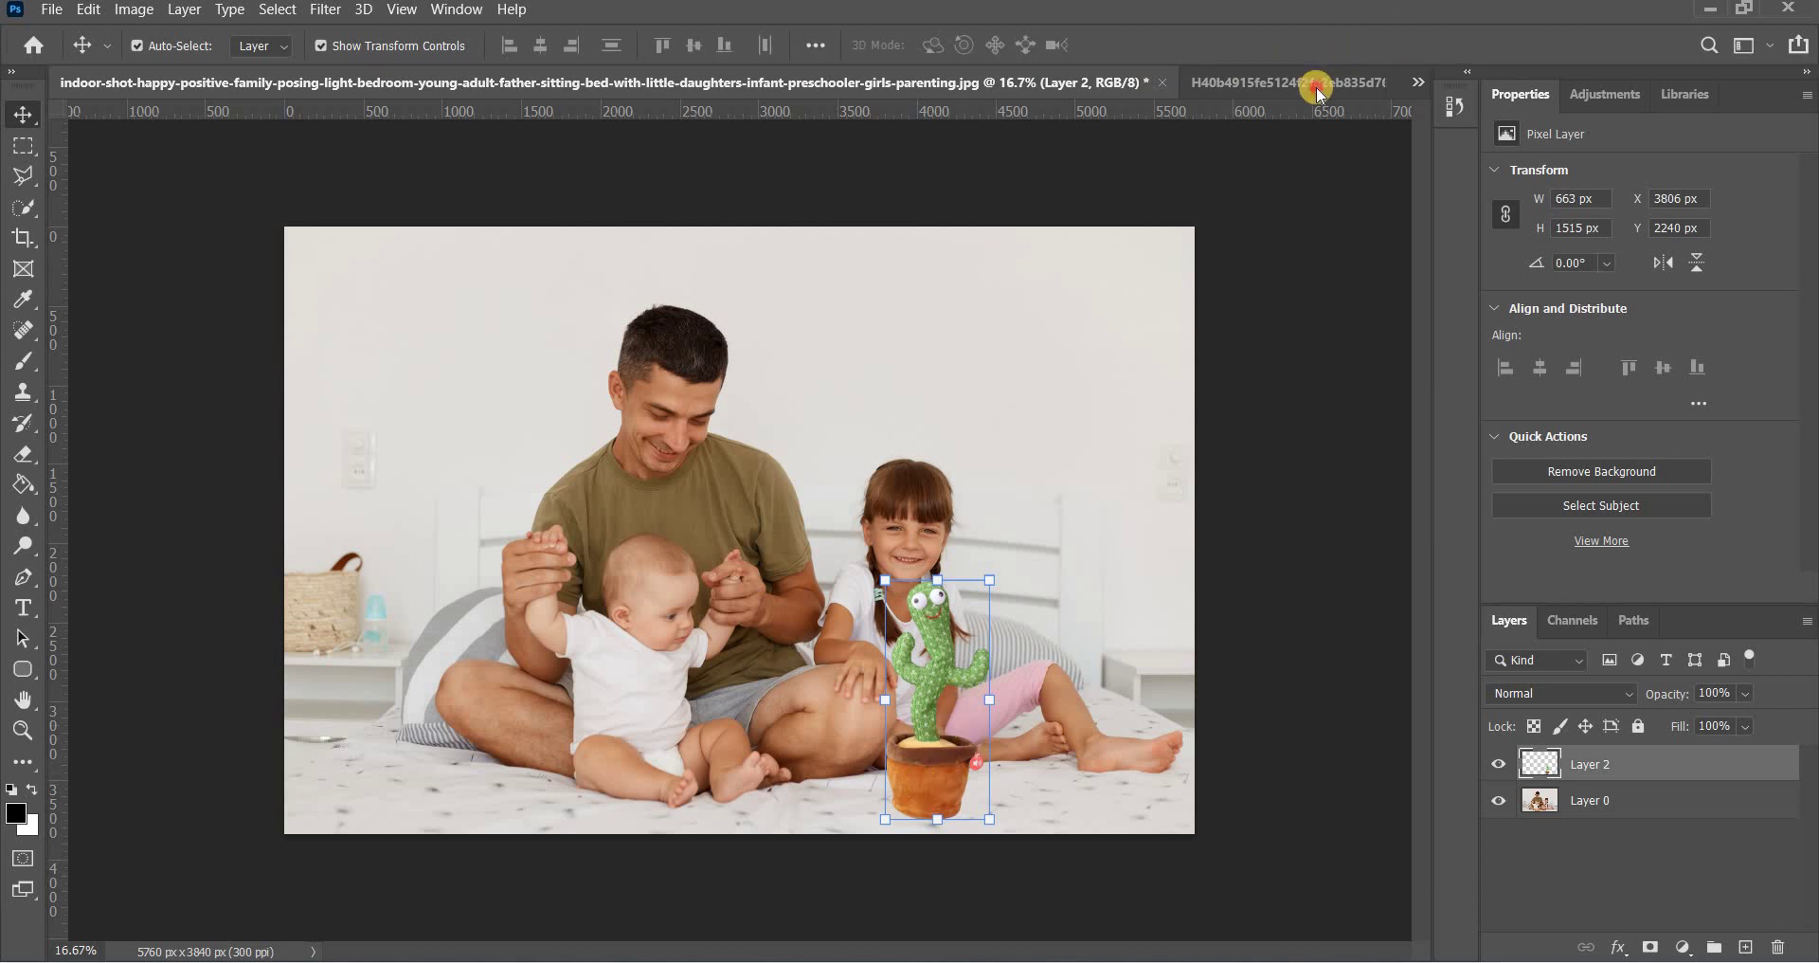
- Try to move the cactus picture from its own document into the family photo document
click(1288, 83)
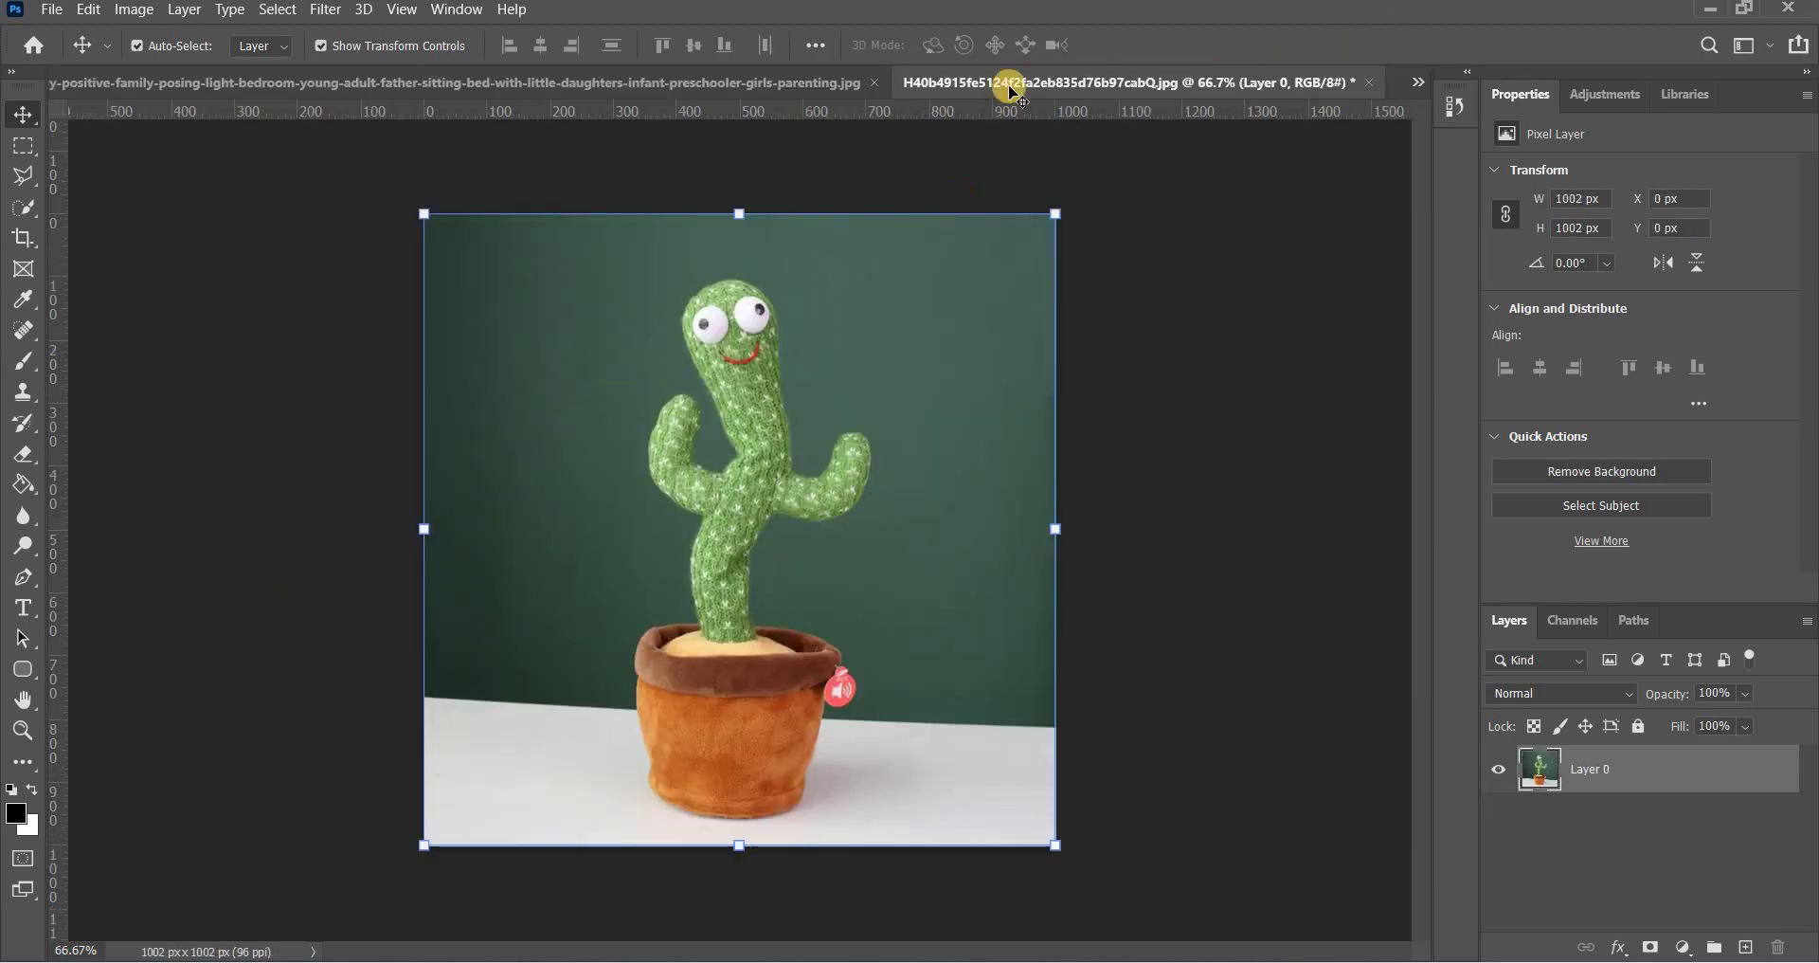
click(684, 84)
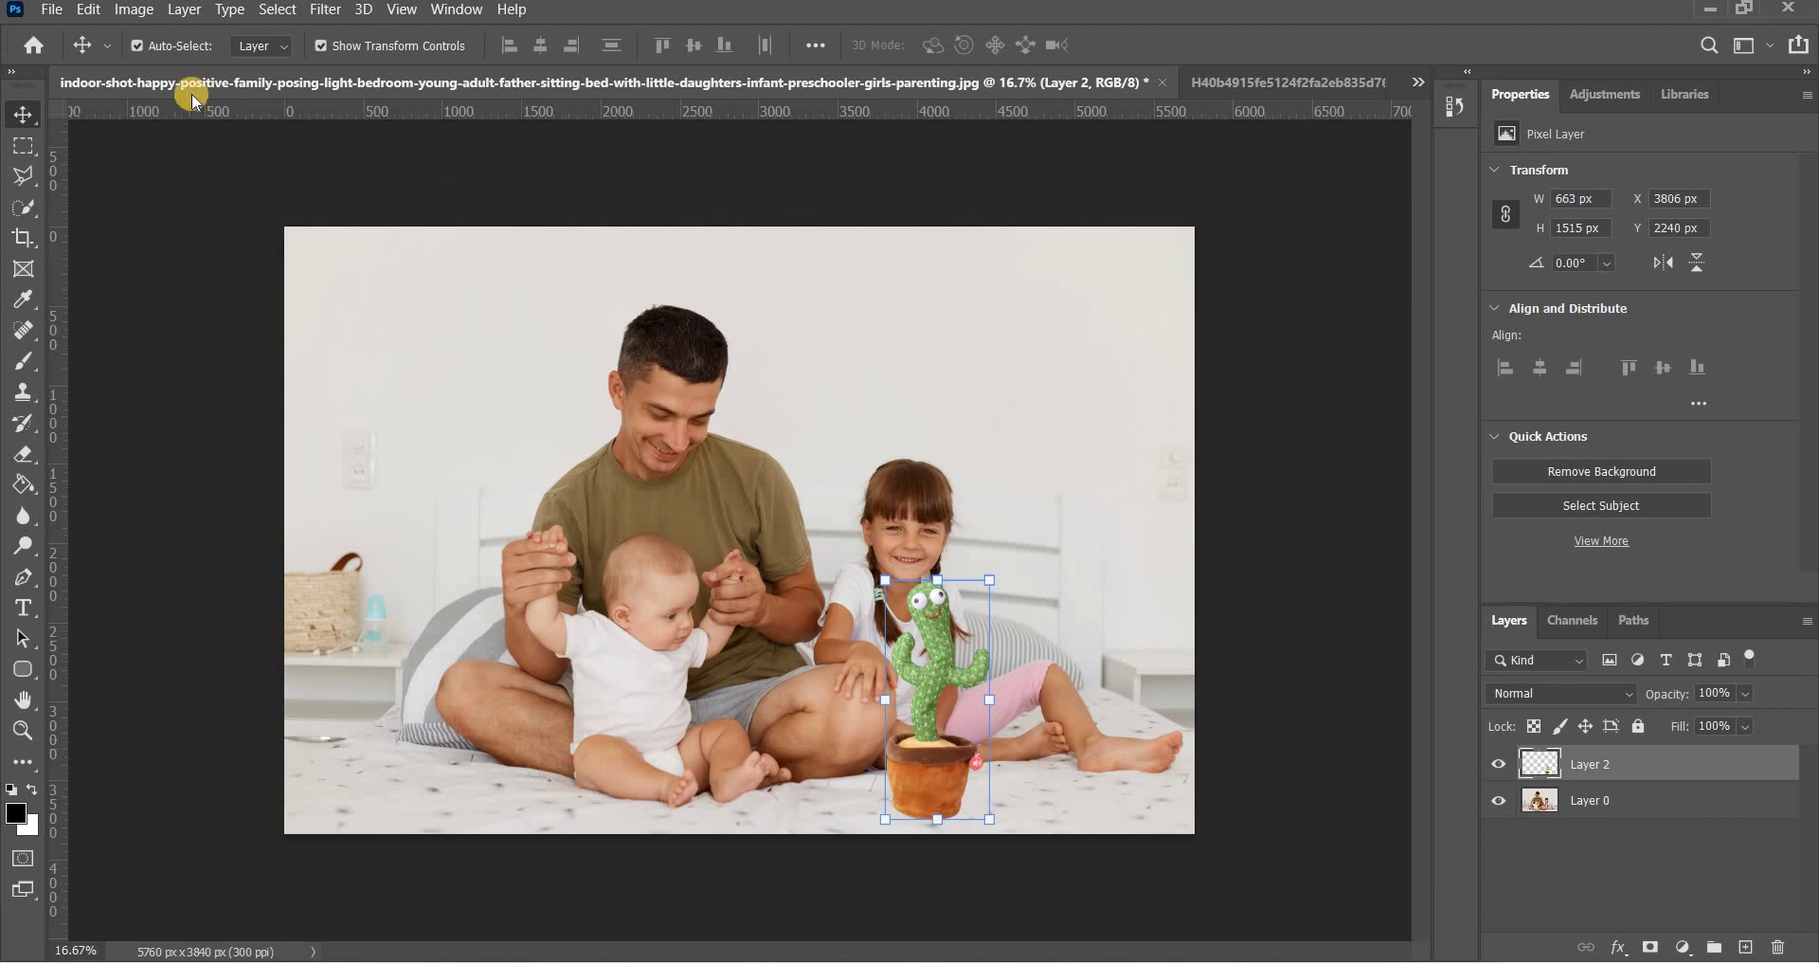
click(1314, 83)
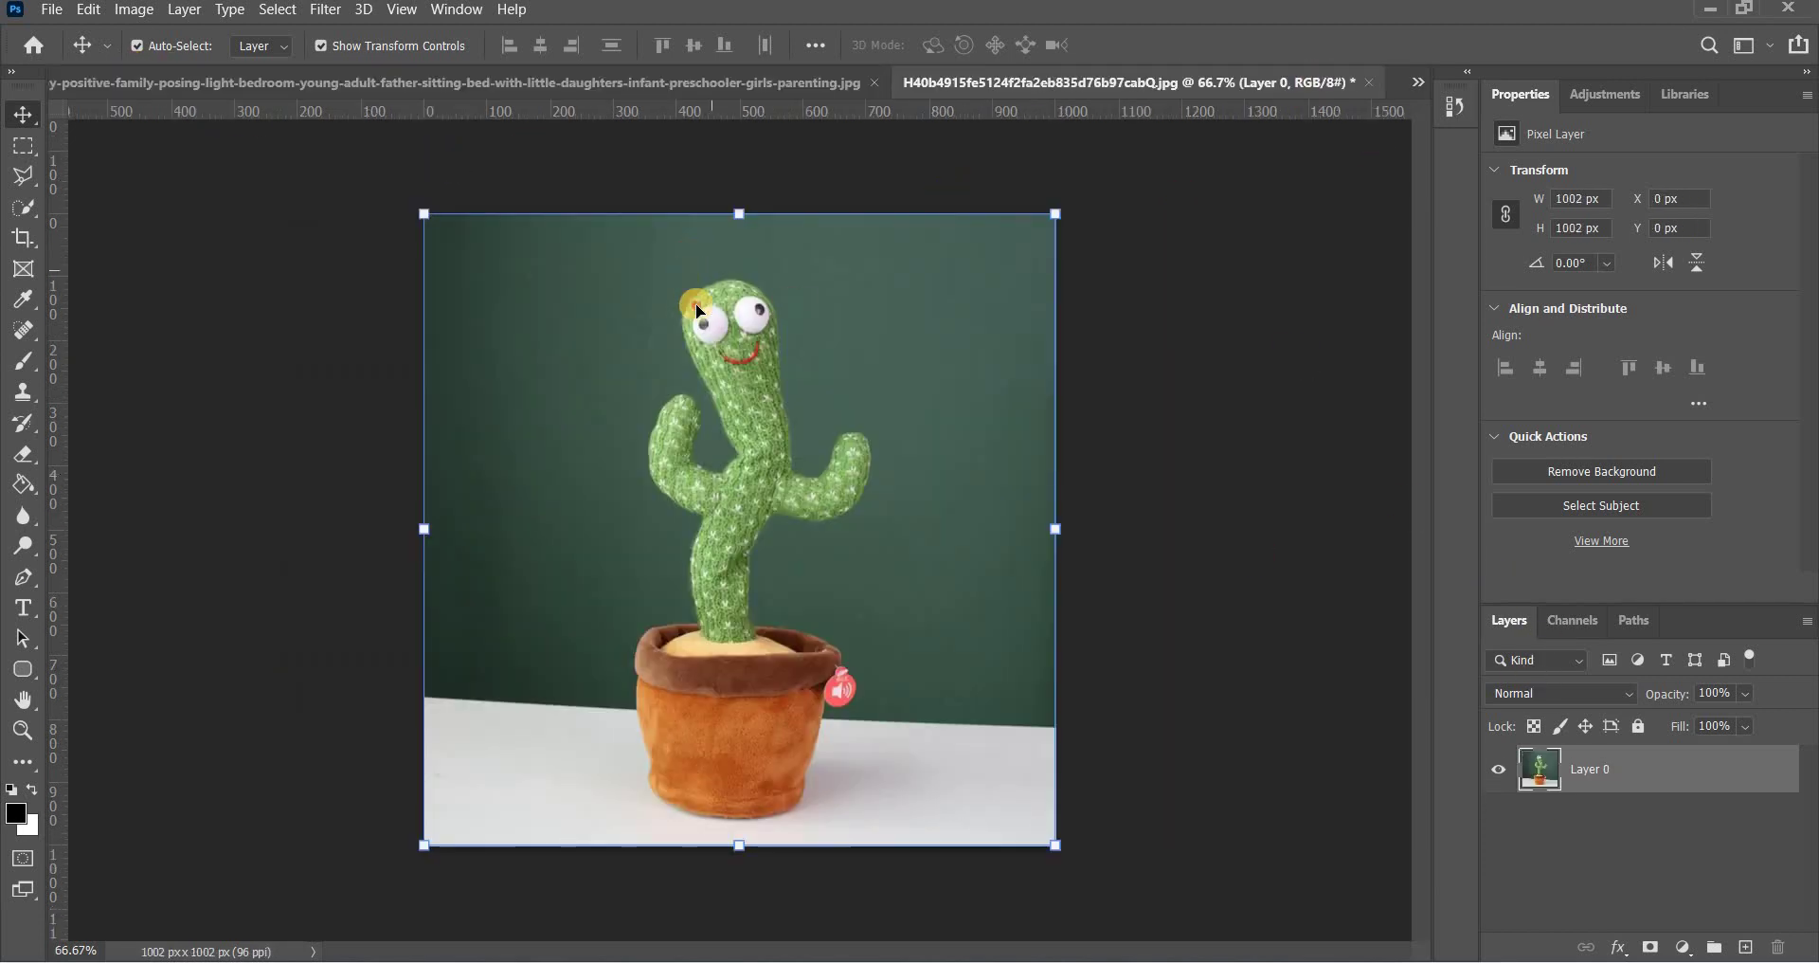
drag(696, 310, 849, 81)
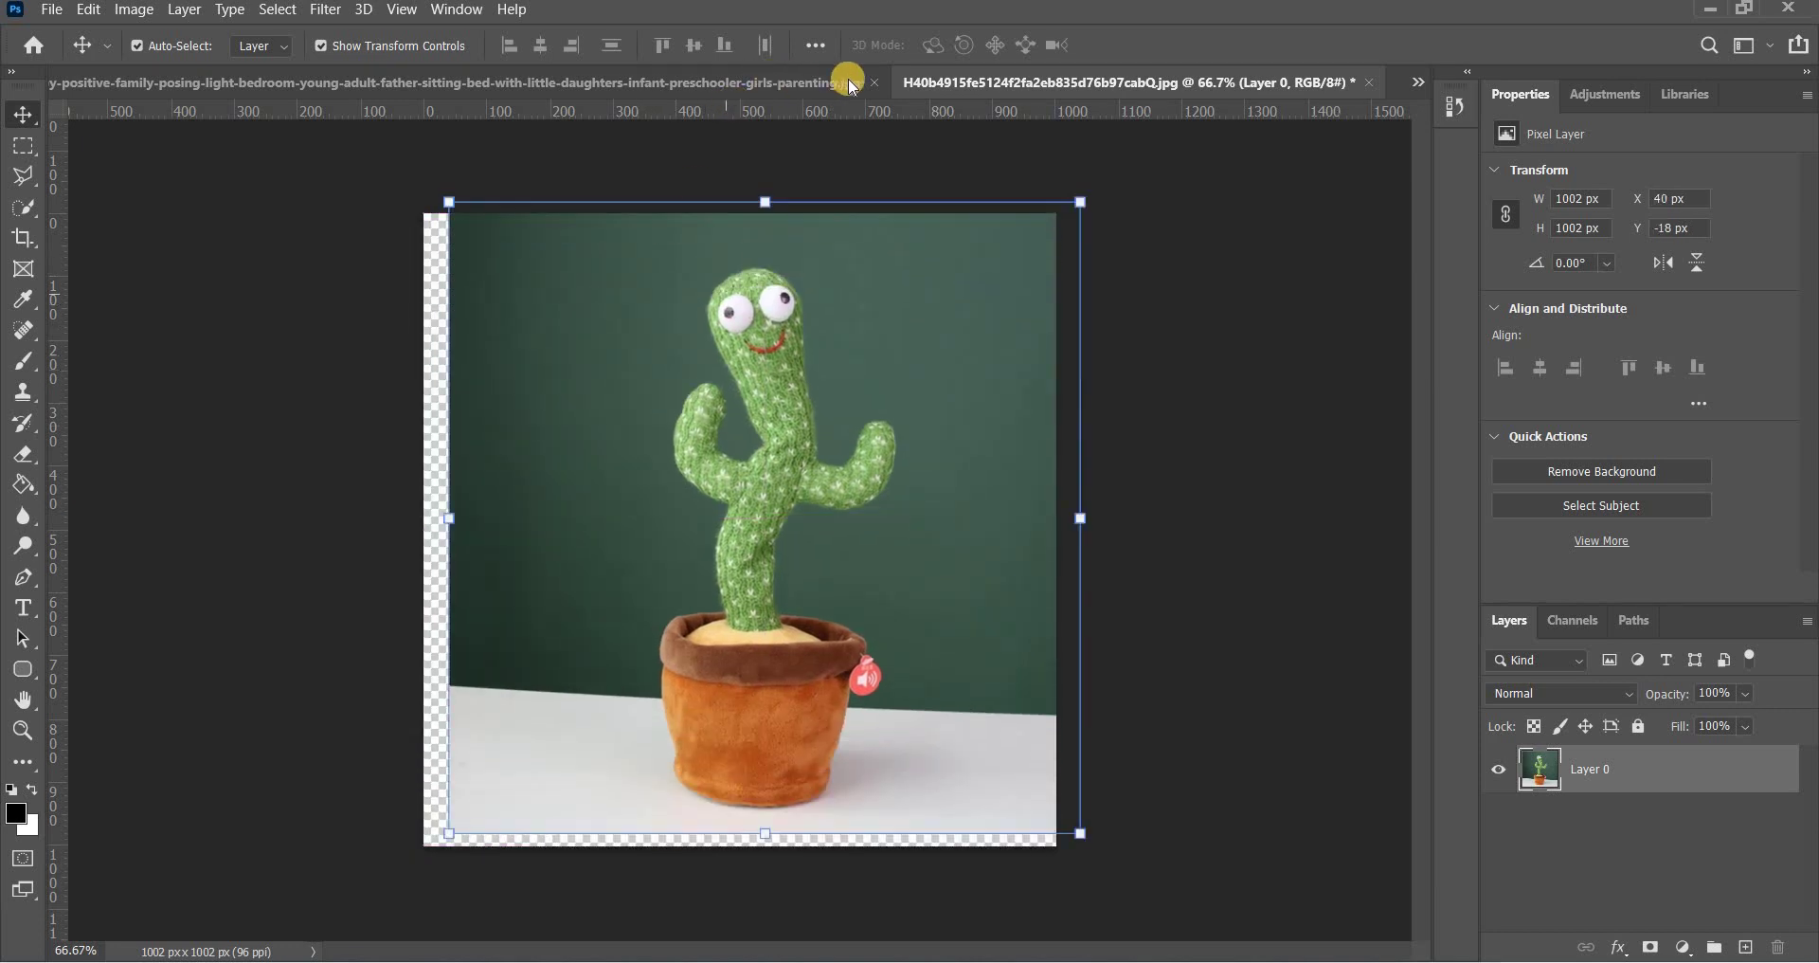
drag(814, 266, 944, 738)
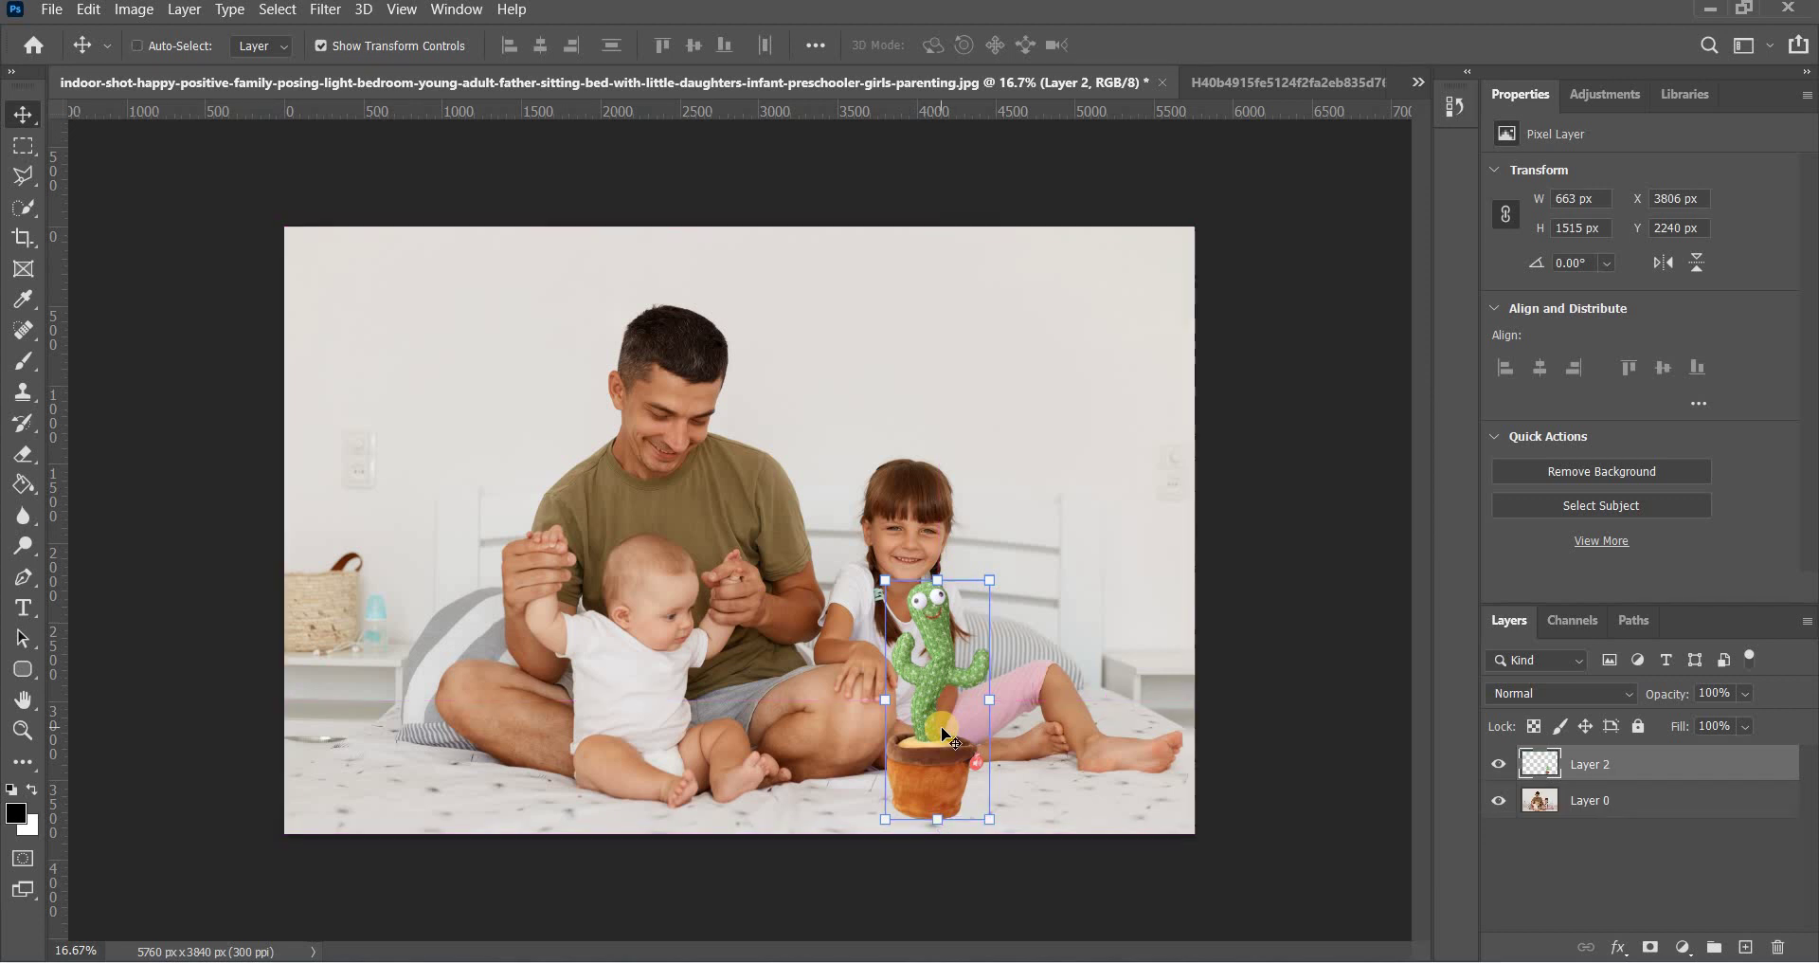
- Close the original family photo document without saving and paste the cactus cutout into the square Untitled-1 document
click(1157, 86)
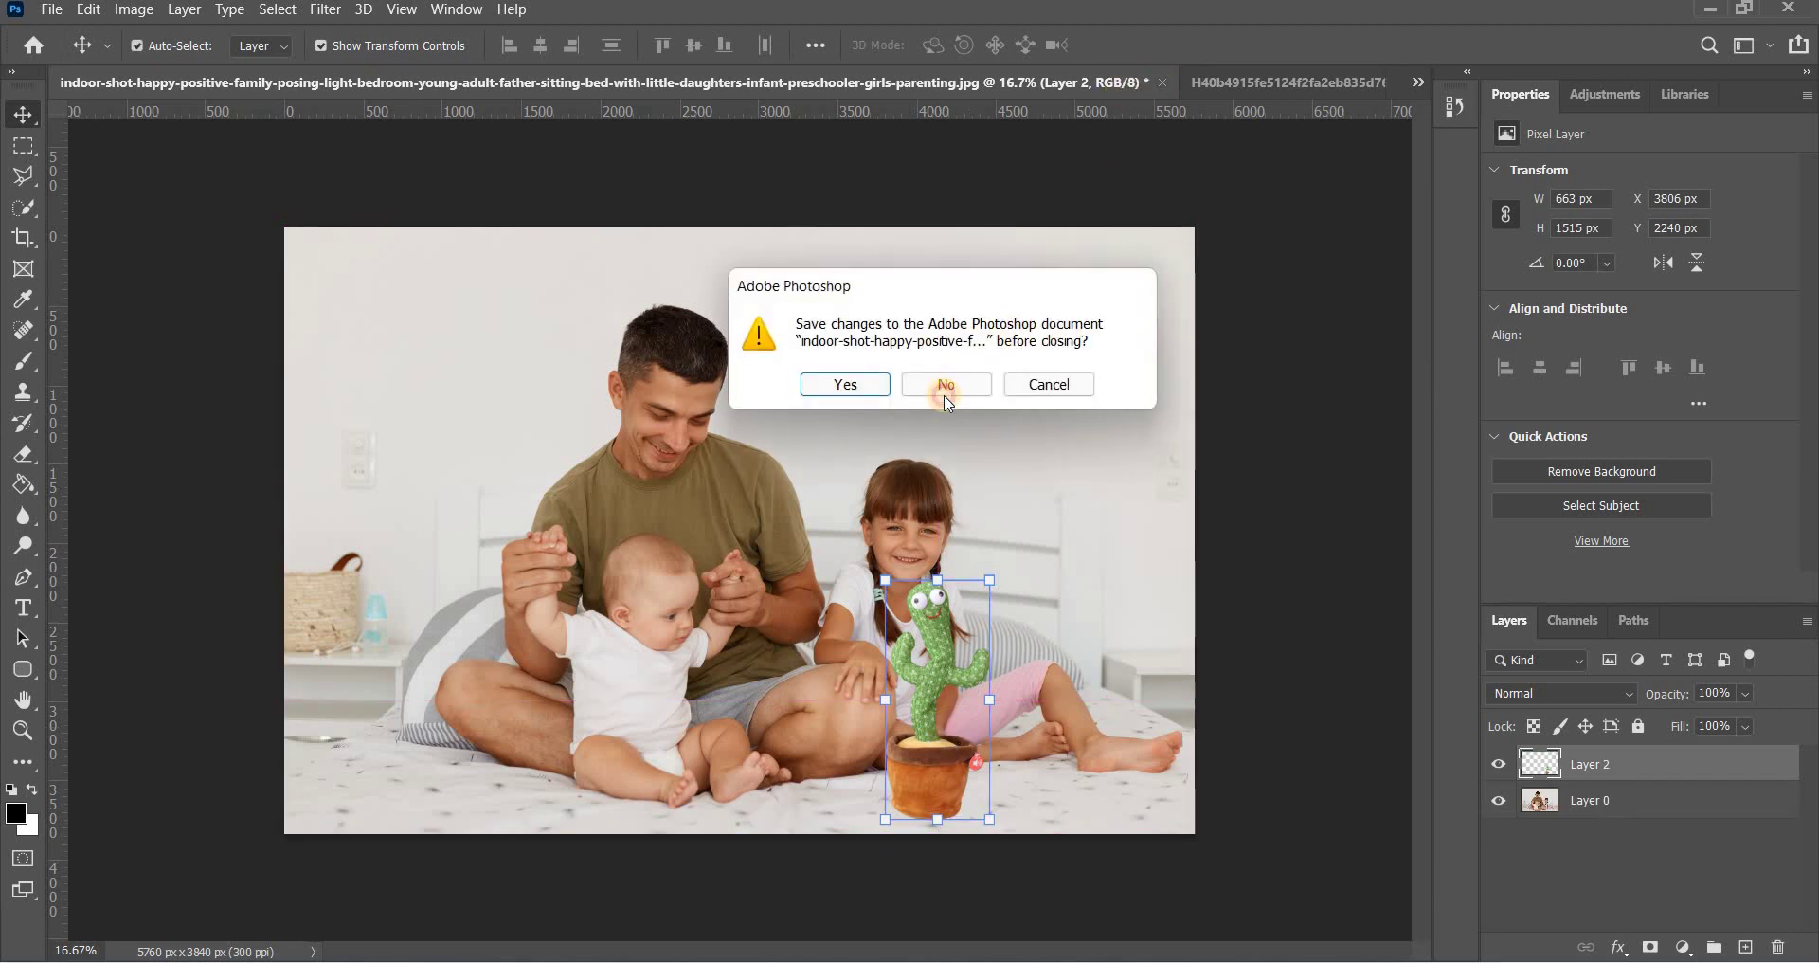
click(919, 384)
click(167, 81)
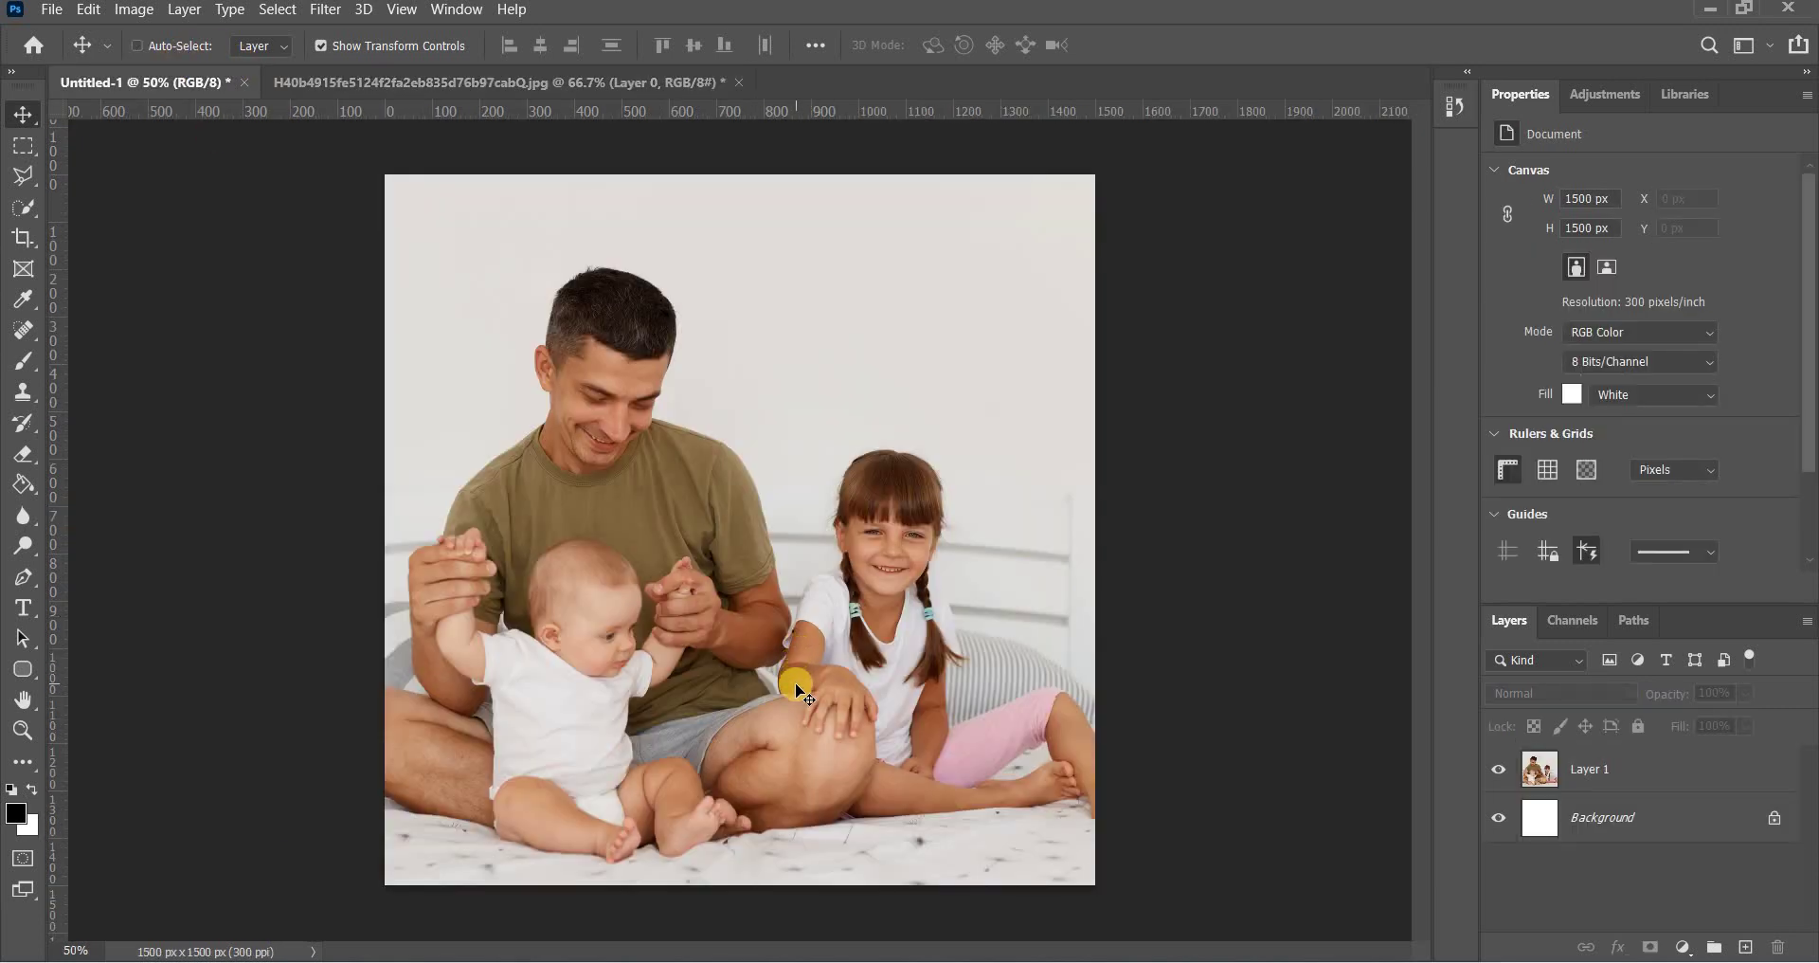
key(ctrl+v)
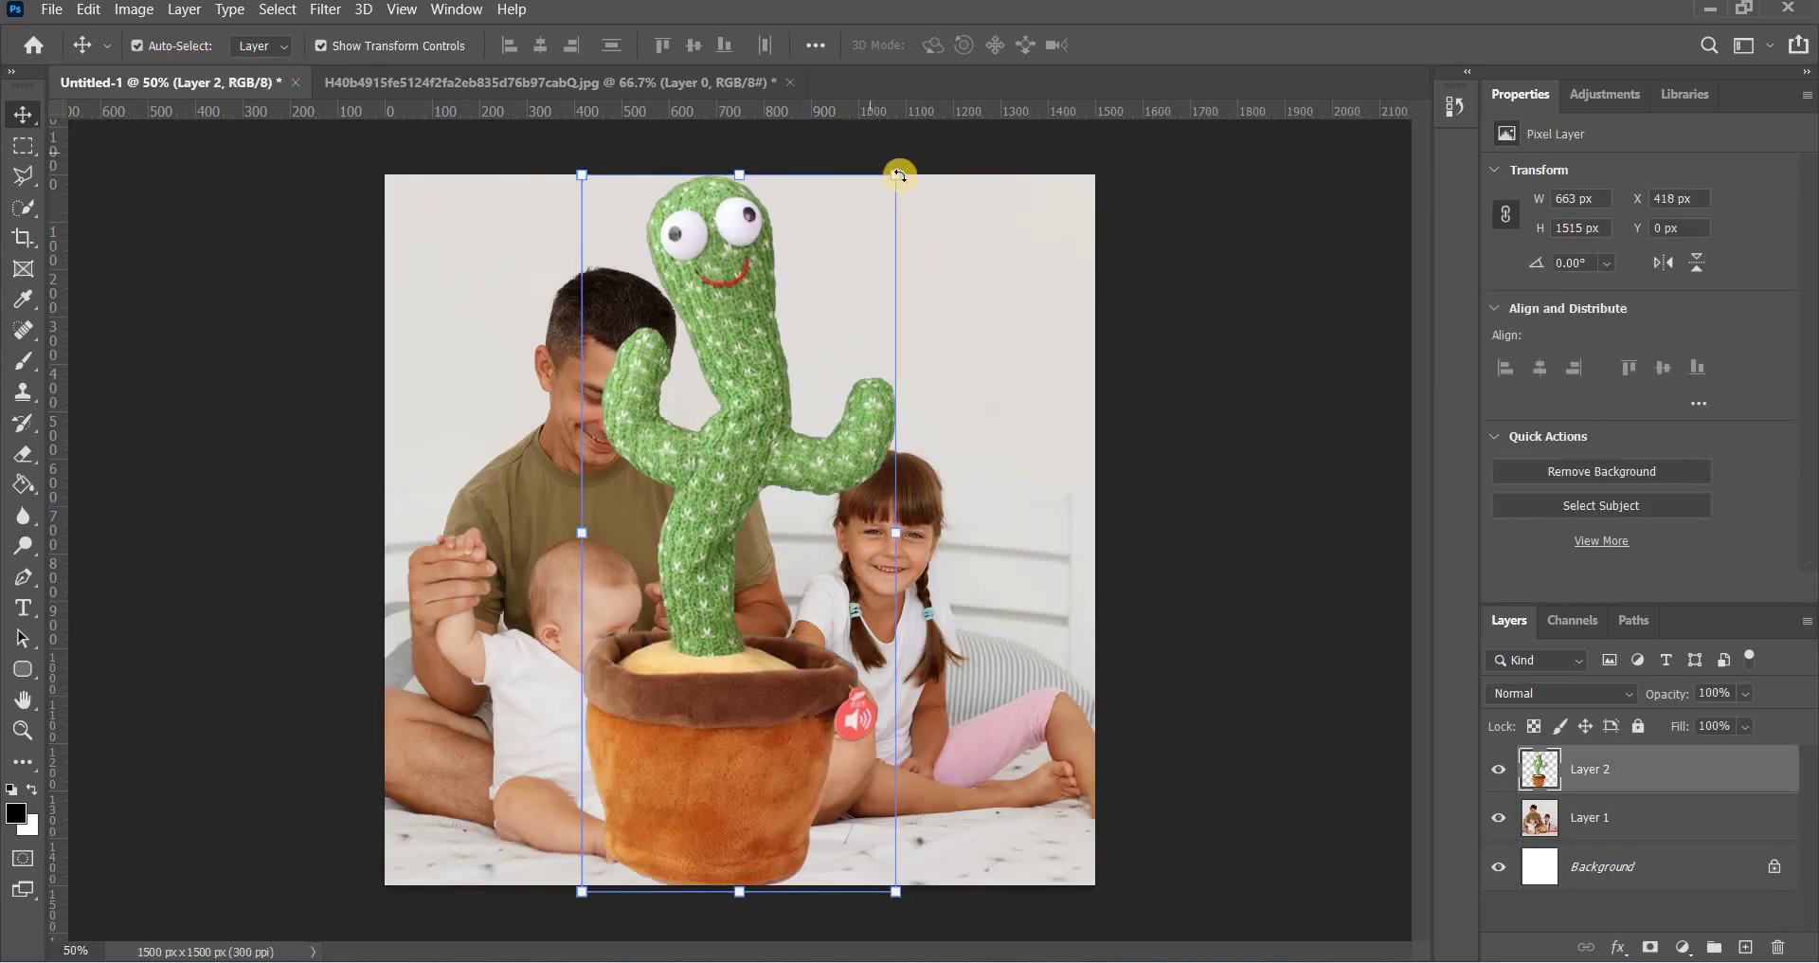
- Scale the cactus cutout to about 30.94% and place it on the bed in front of the girl
drag(898, 170, 549, 618)
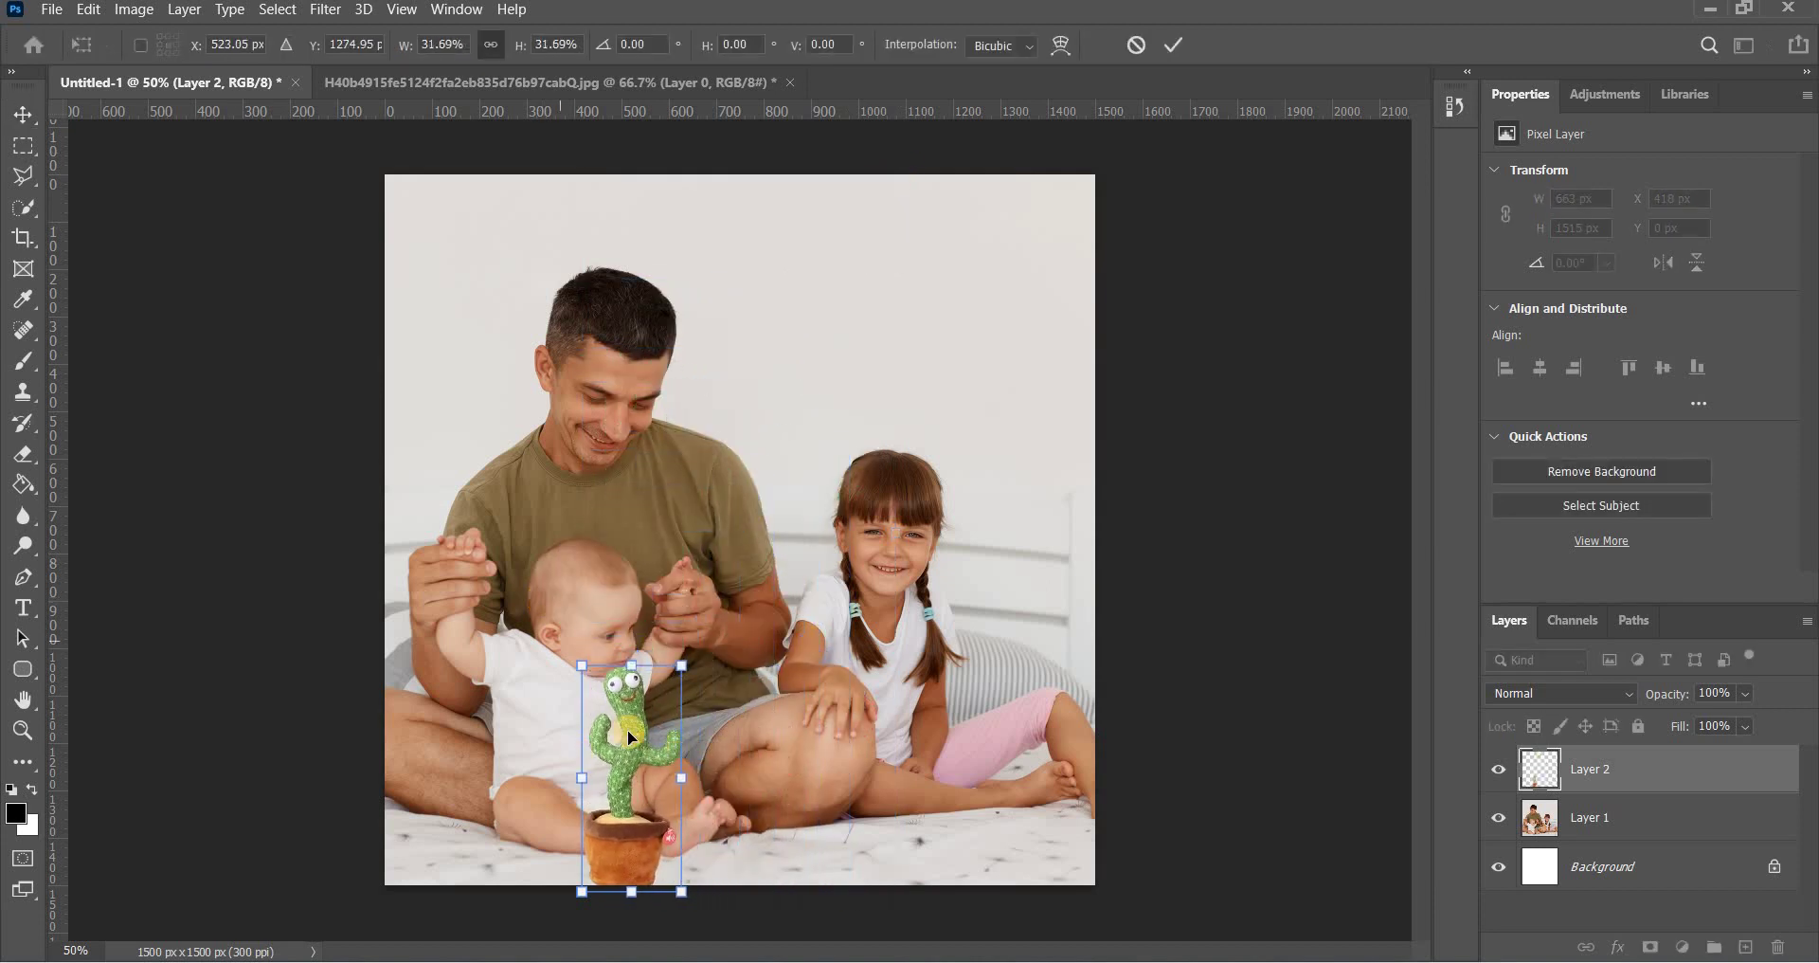
drag(728, 717, 889, 709)
drag(891, 711, 892, 710)
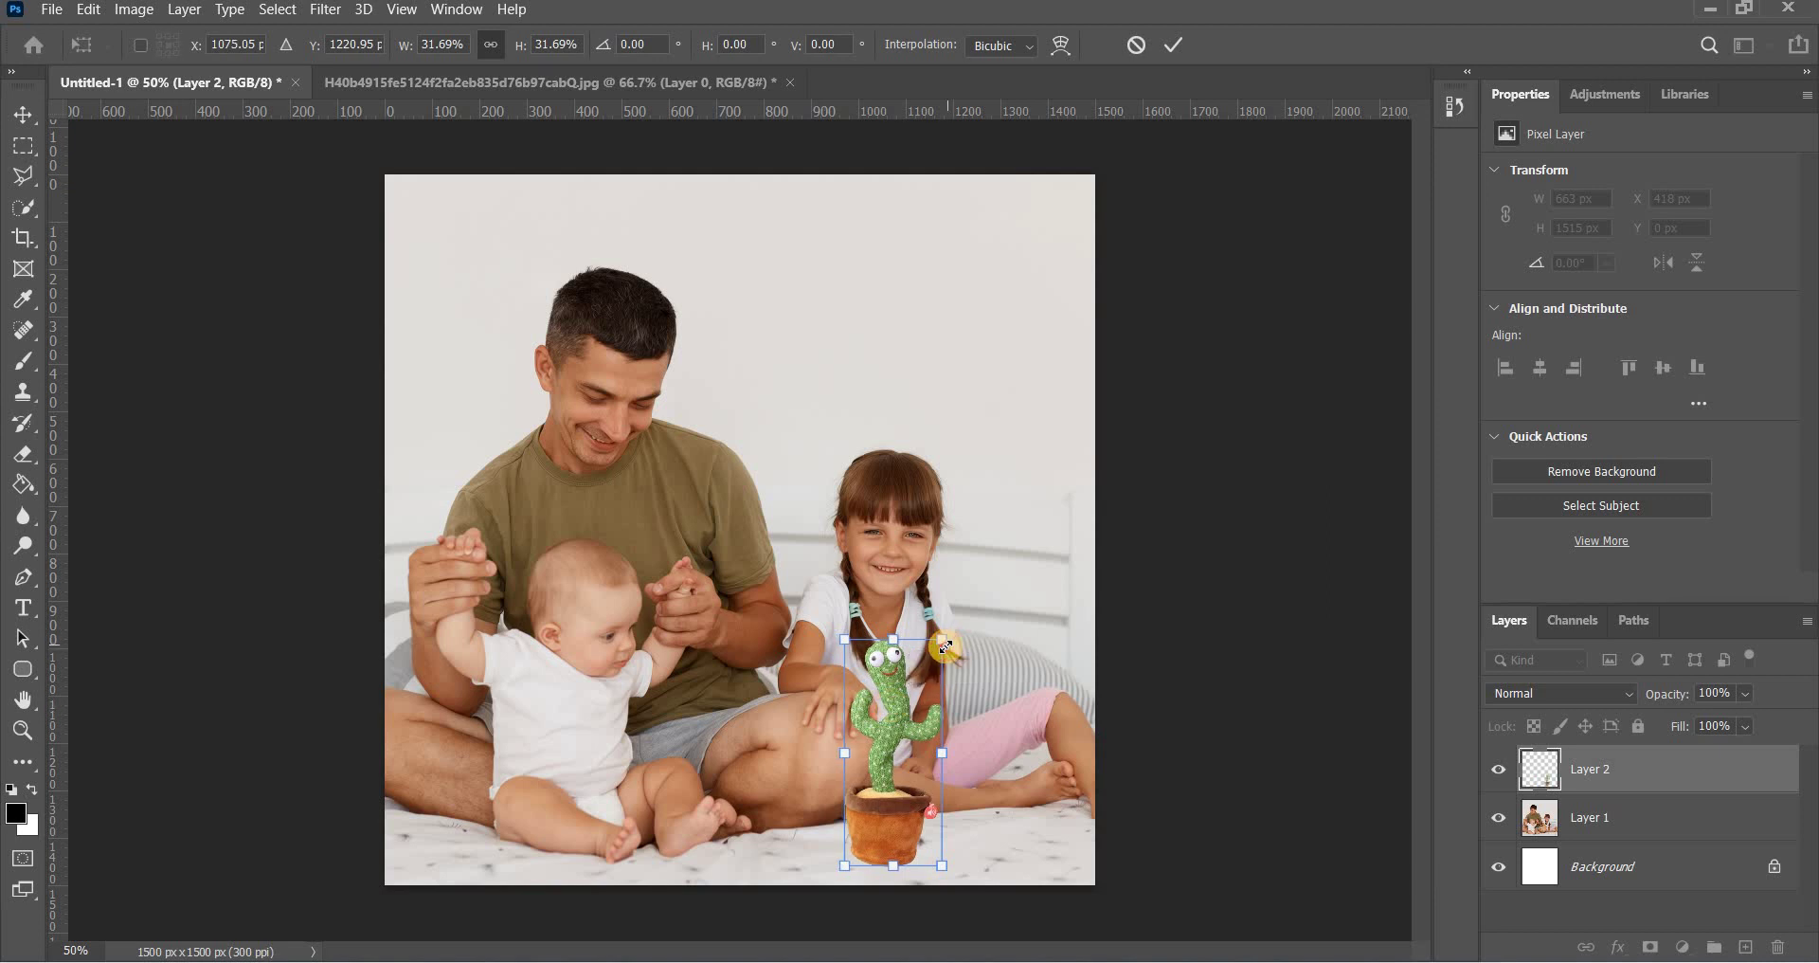
drag(947, 644, 944, 648)
mouse_move(874, 834)
mouse_down()
mouse_move(901, 832)
mouse_move(869, 834)
mouse_up()
click(1170, 47)
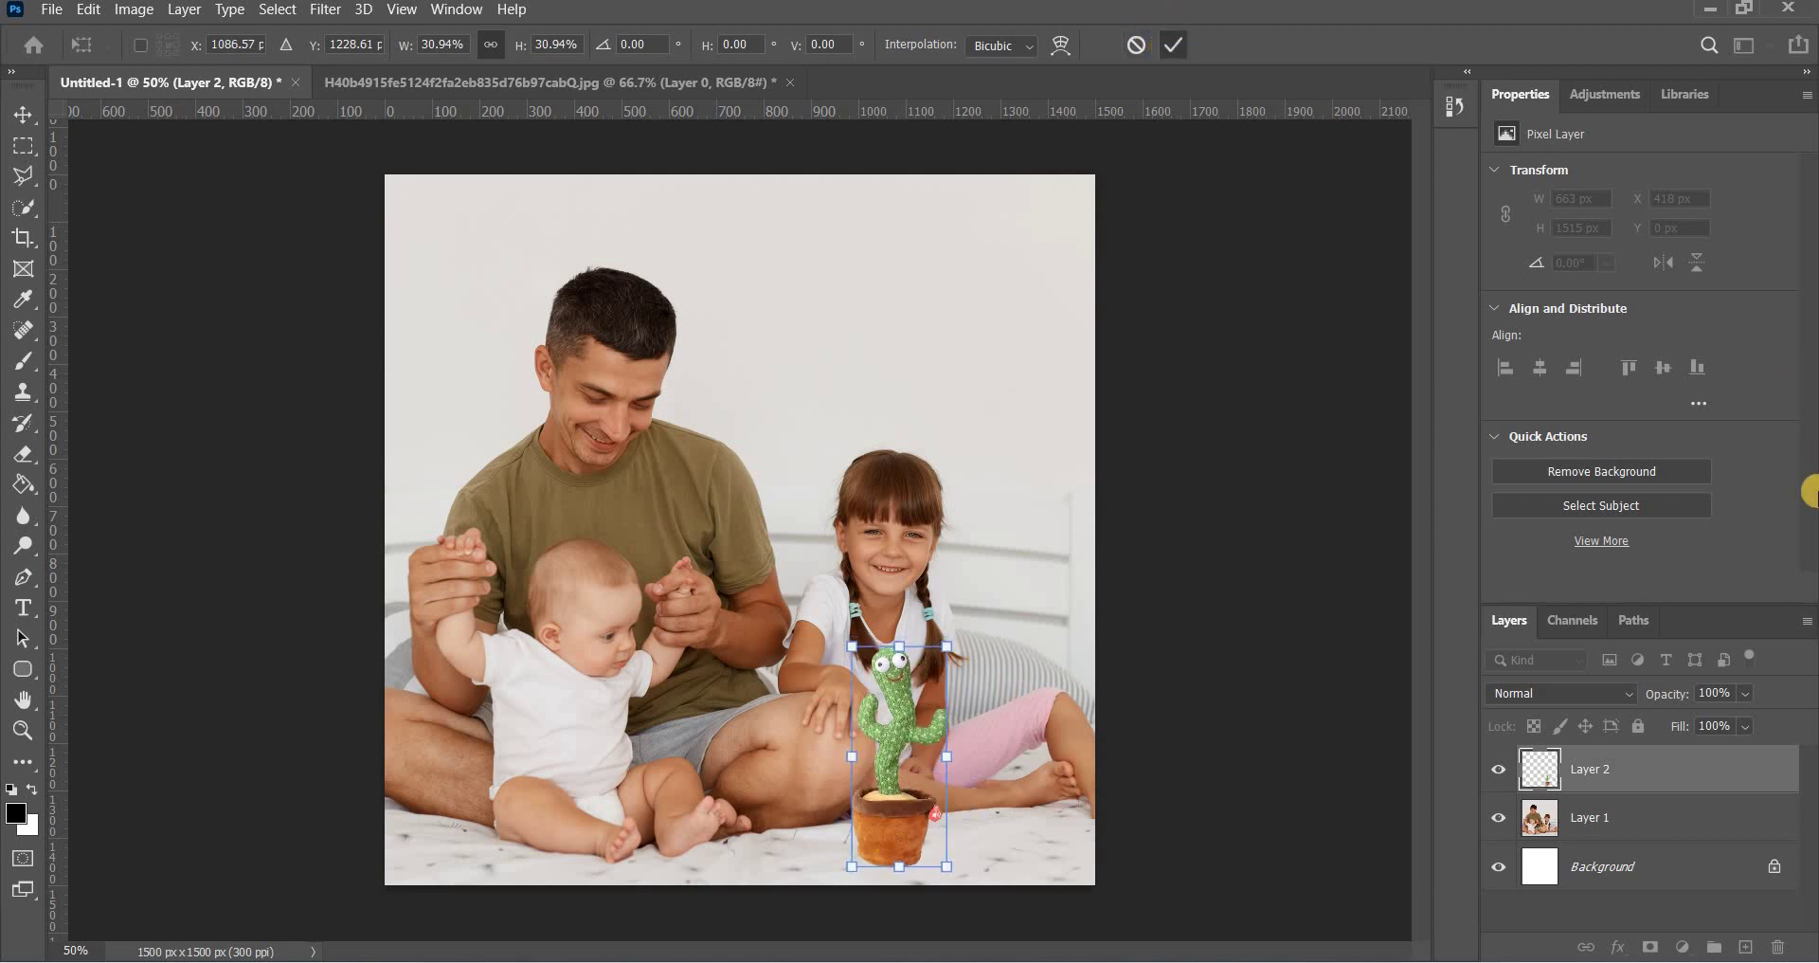
- Add a new layer directly above the family photo and set up a flattened Soft Round brush at 199 px
click(1682, 820)
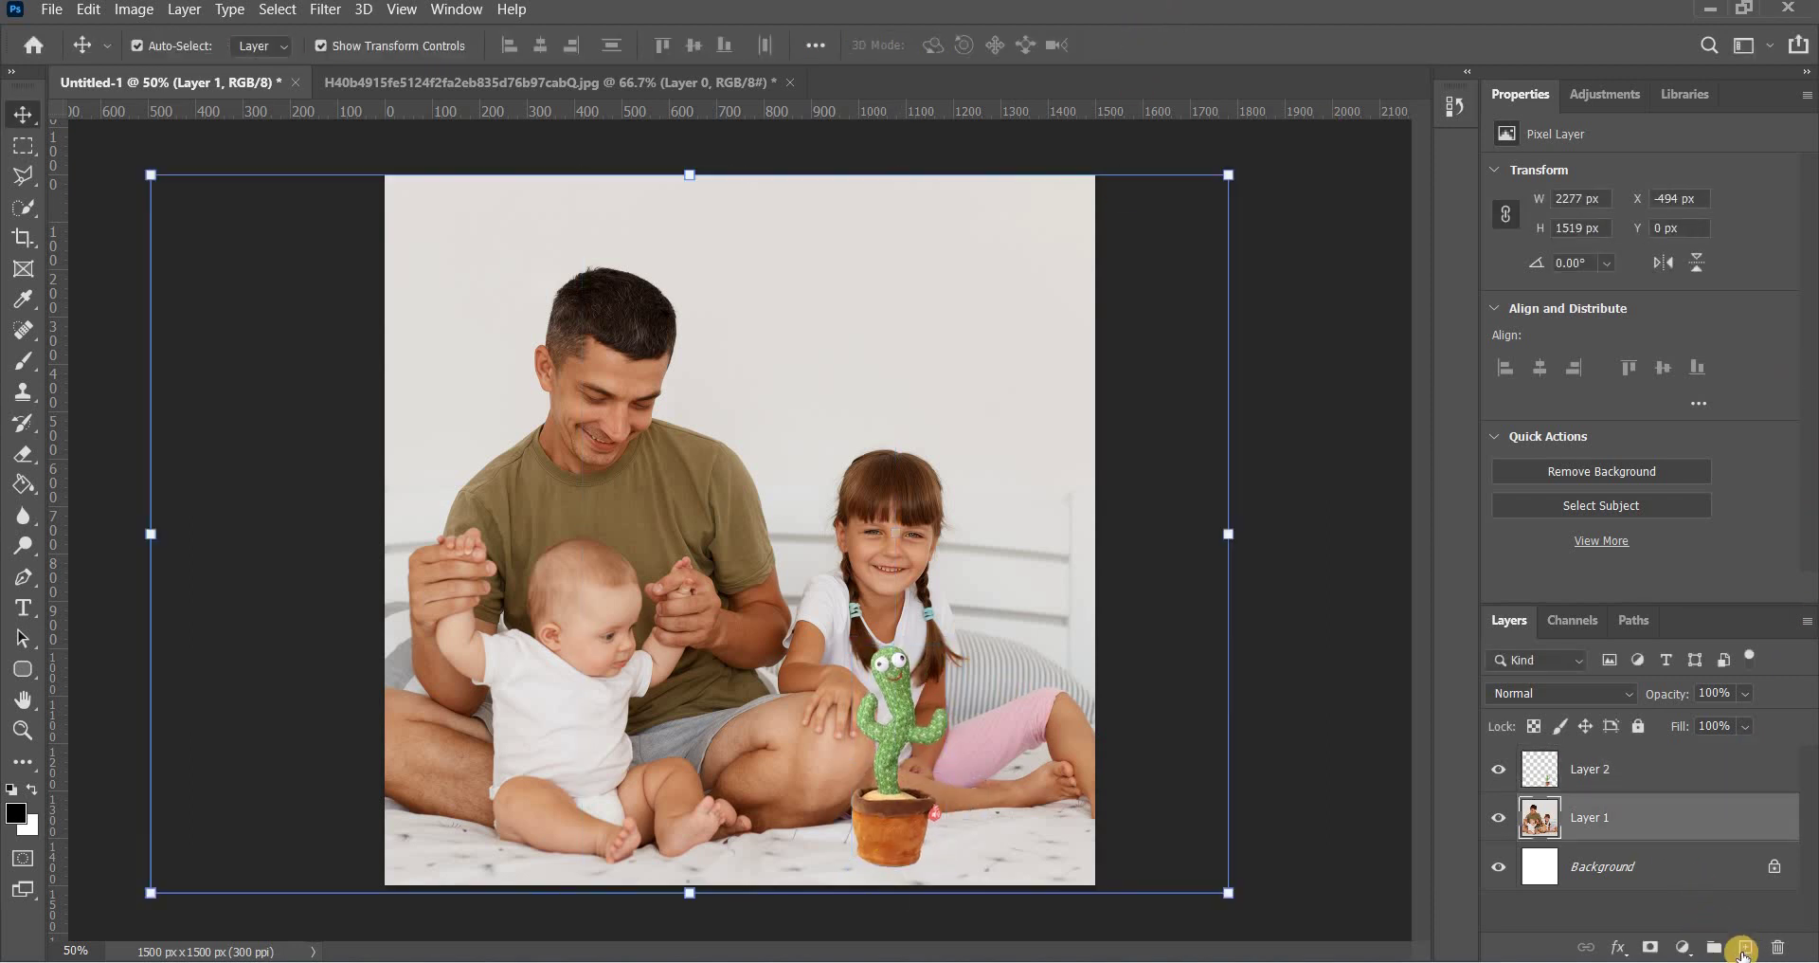
click(1745, 948)
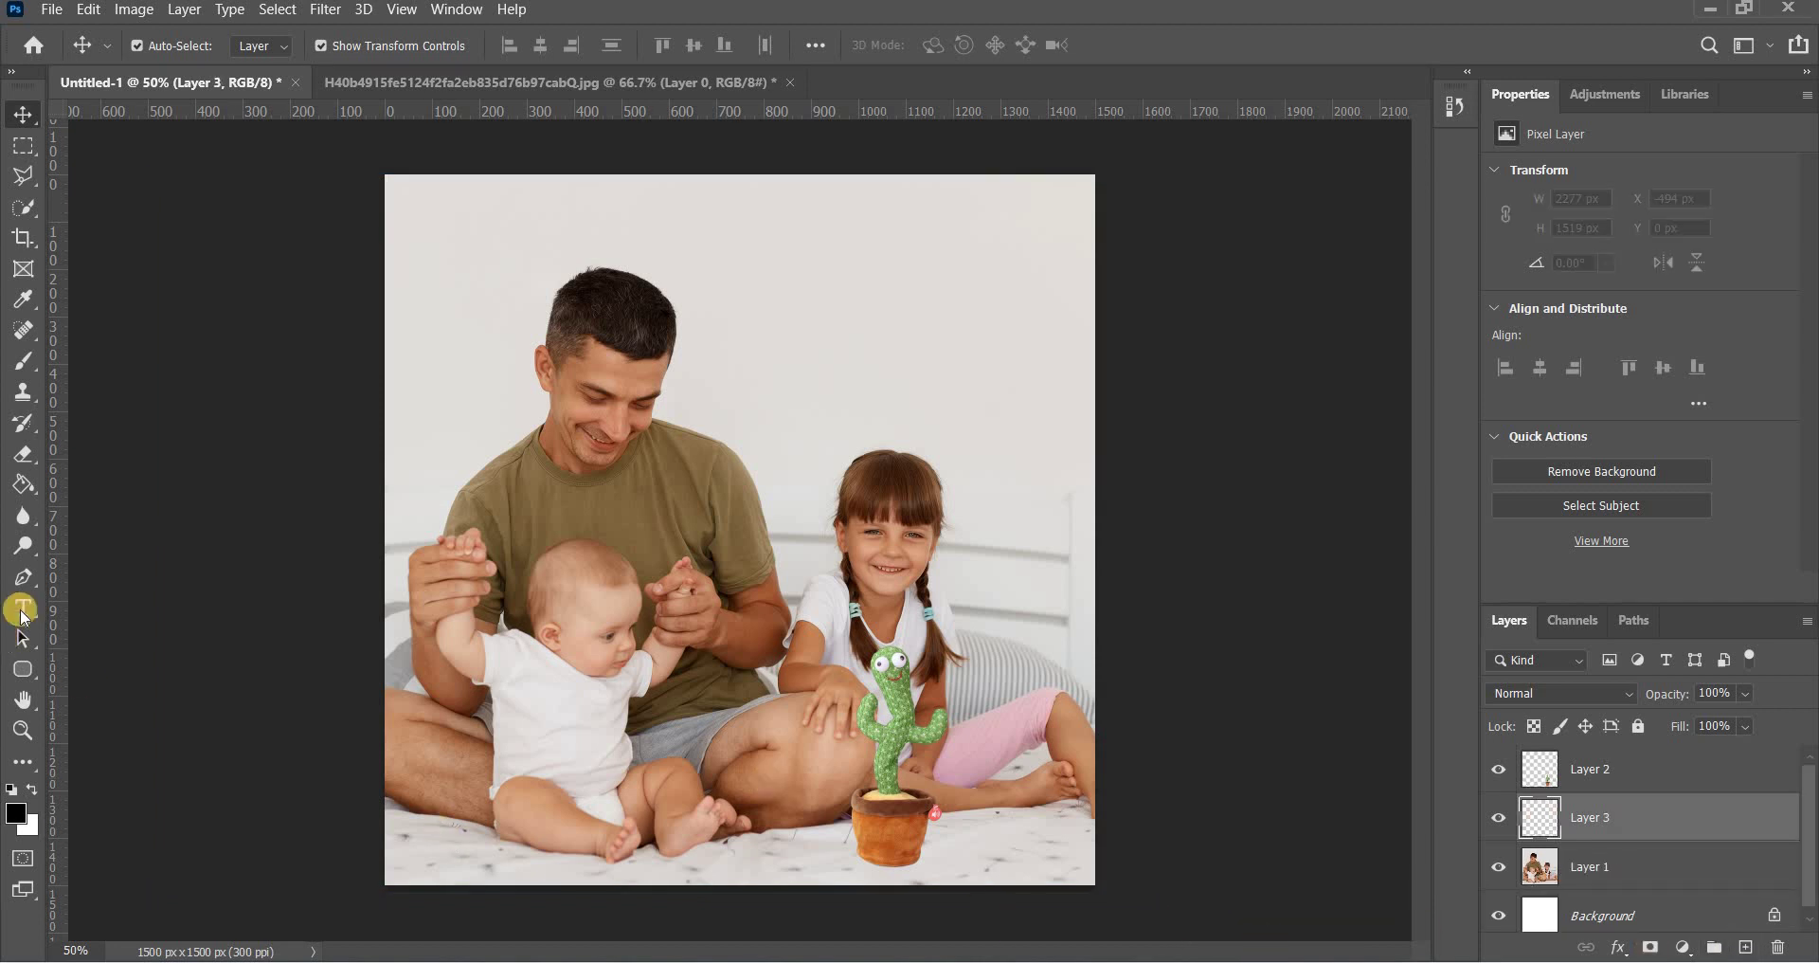
click(24, 360)
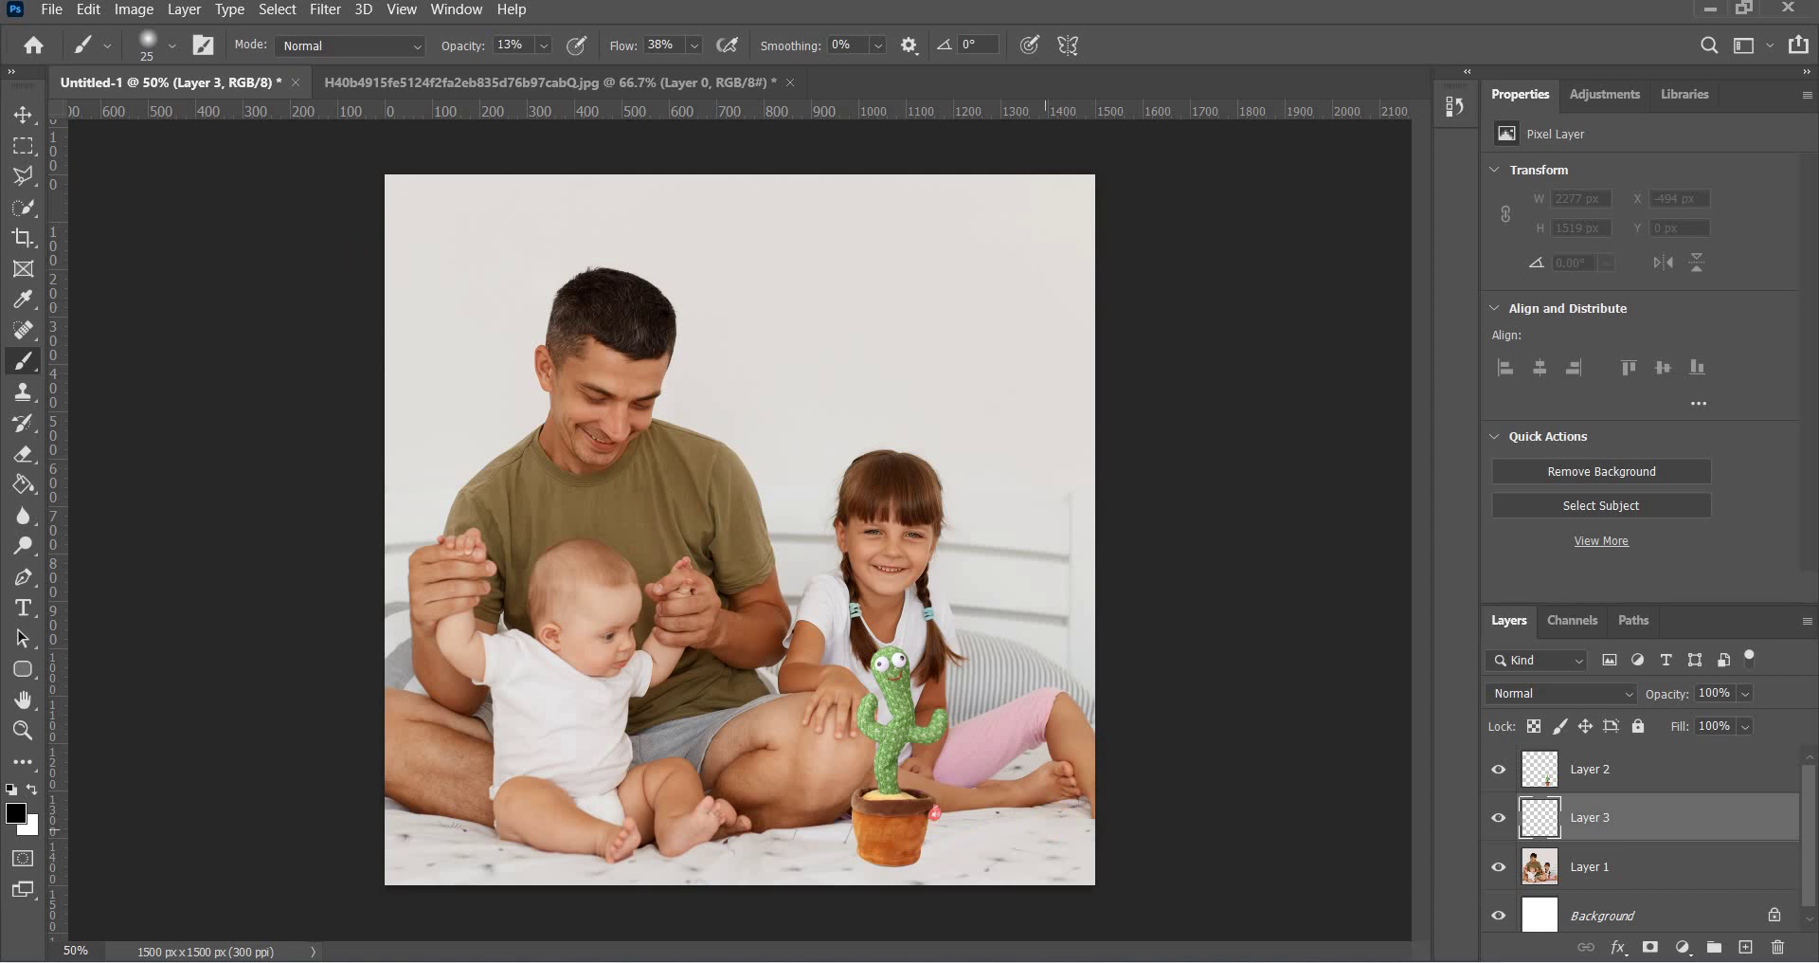
click(172, 45)
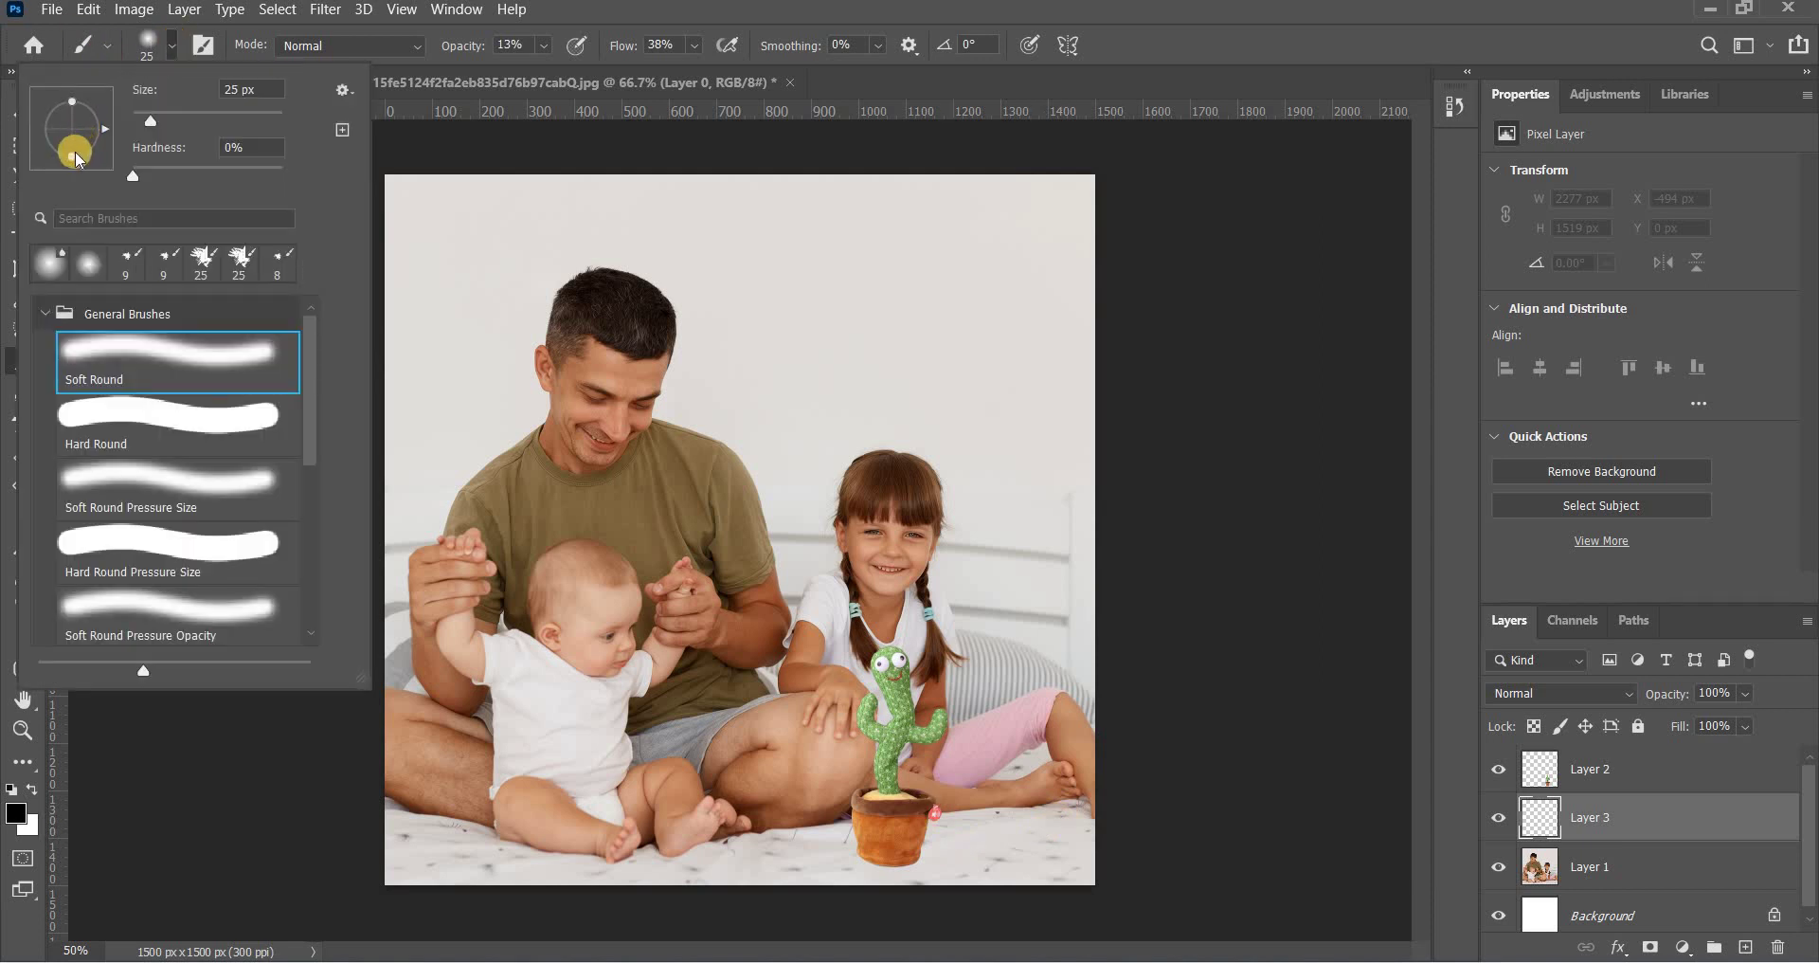
mouse_move(76, 158)
mouse_down()
mouse_move(73, 119)
mouse_move(203, 121)
mouse_up()
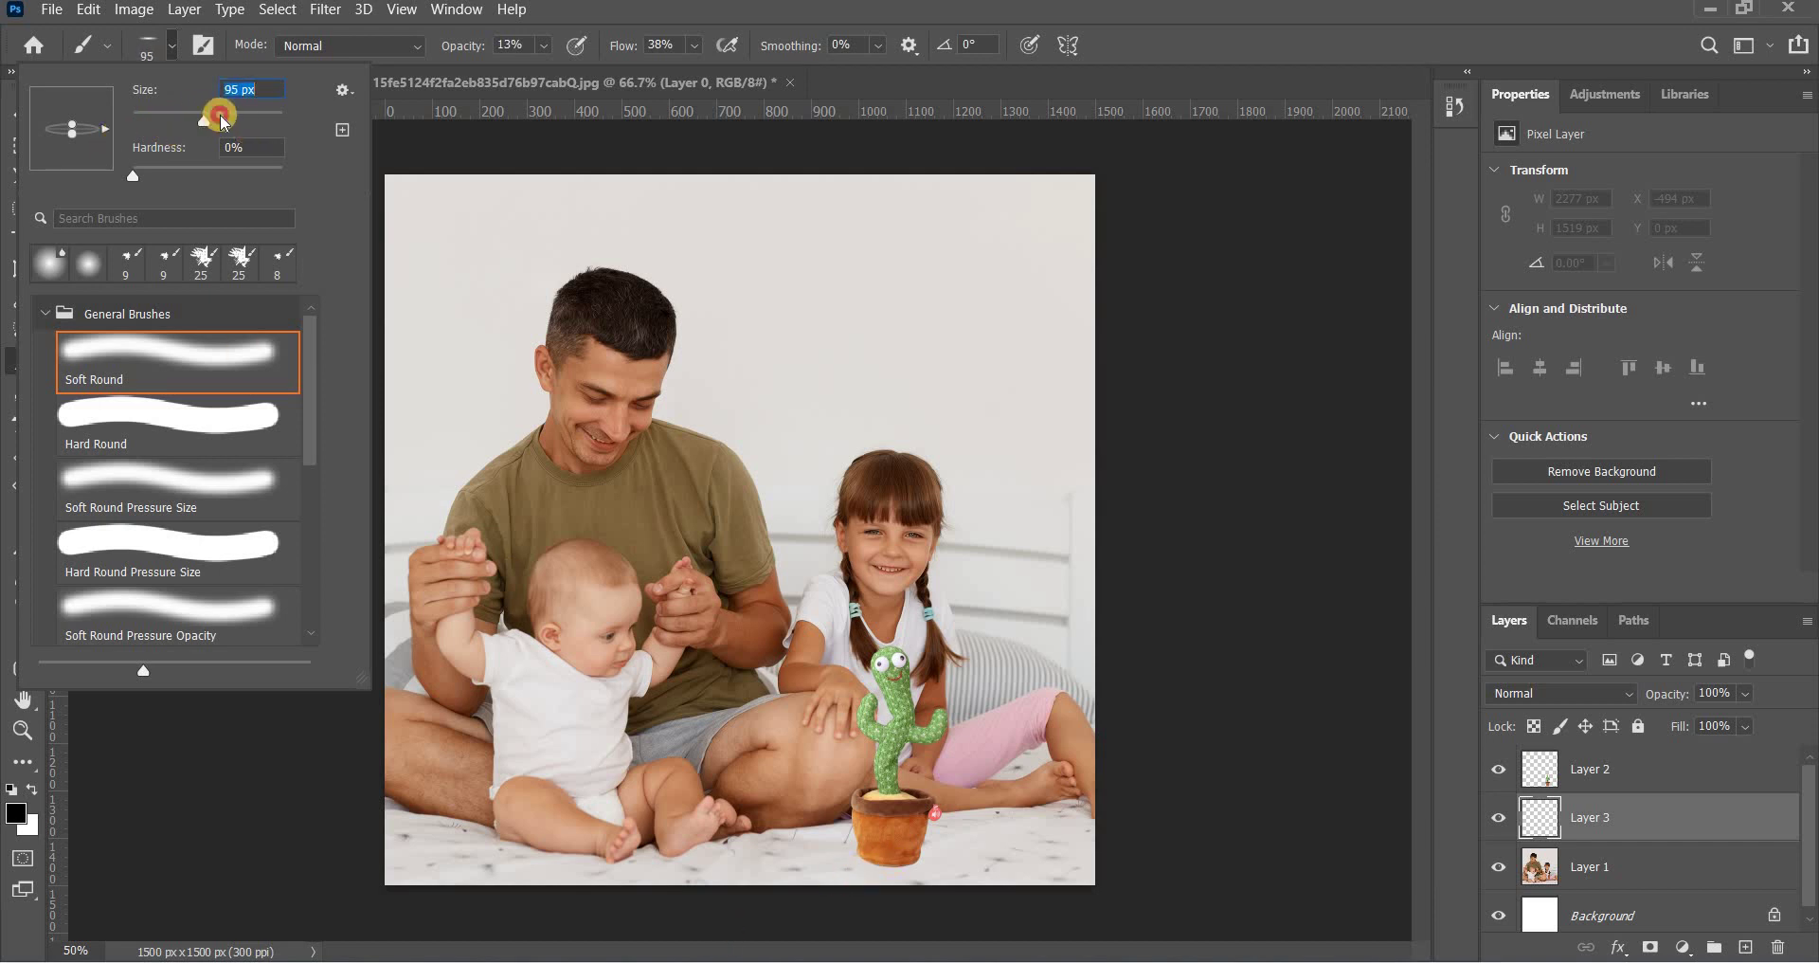
drag(221, 119, 226, 120)
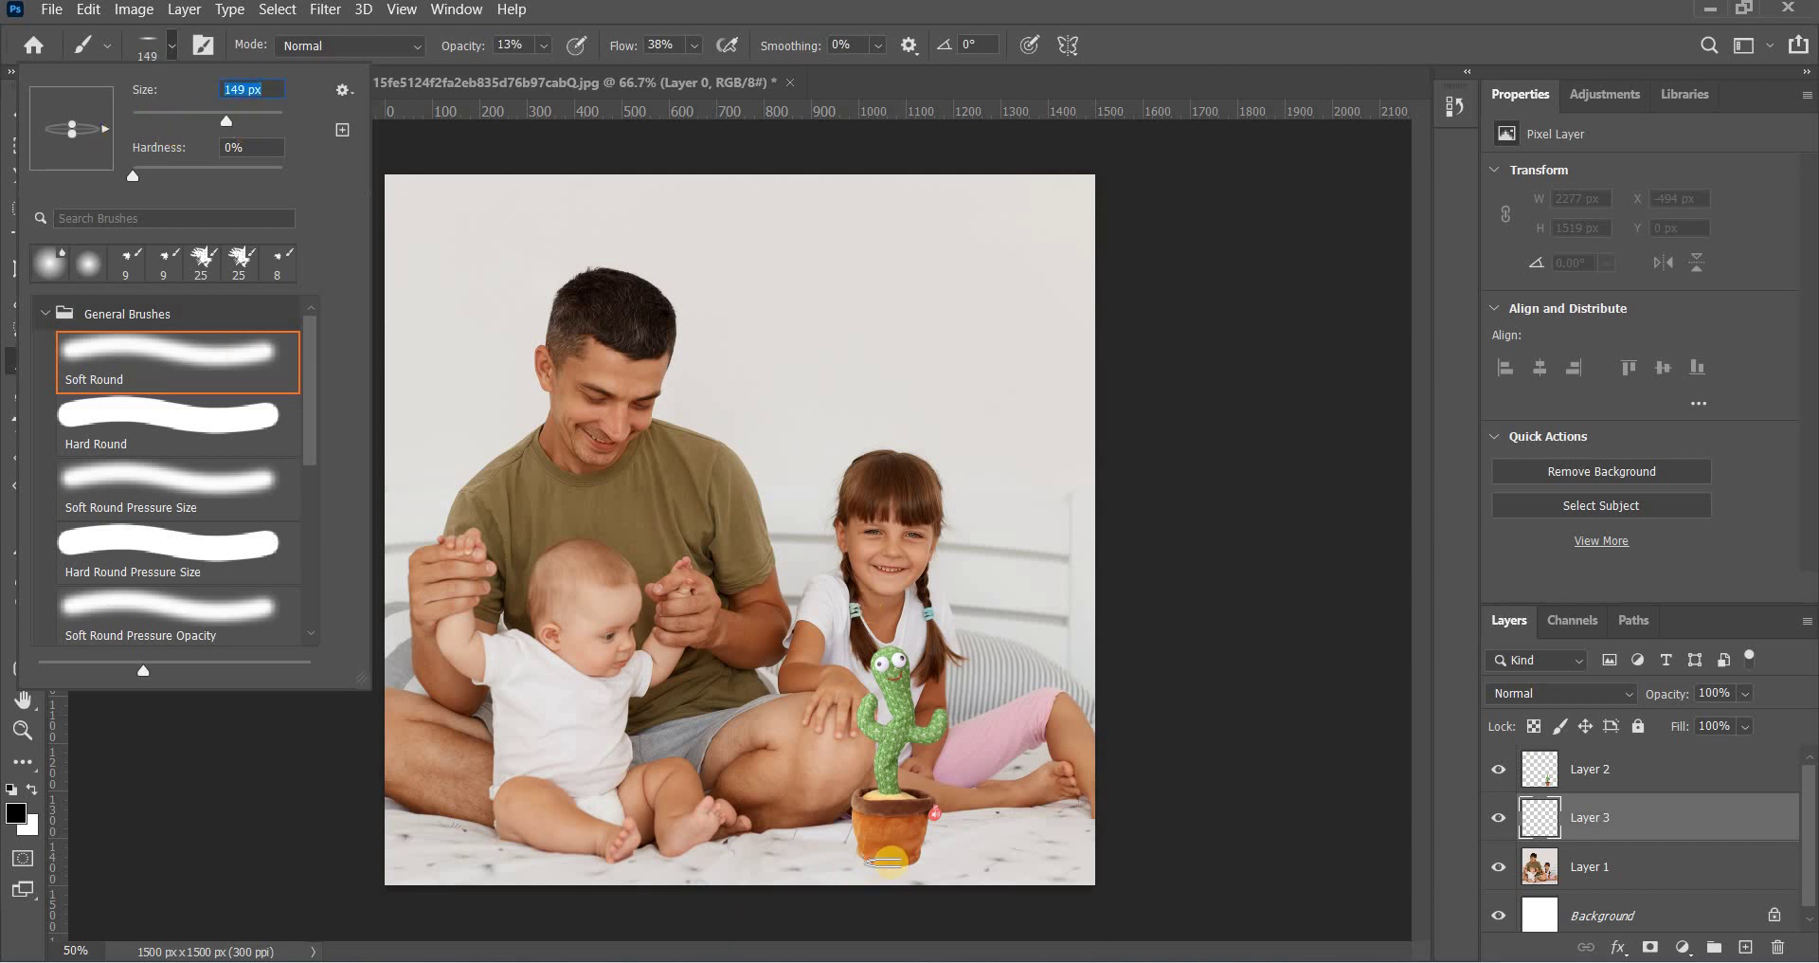
click(240, 118)
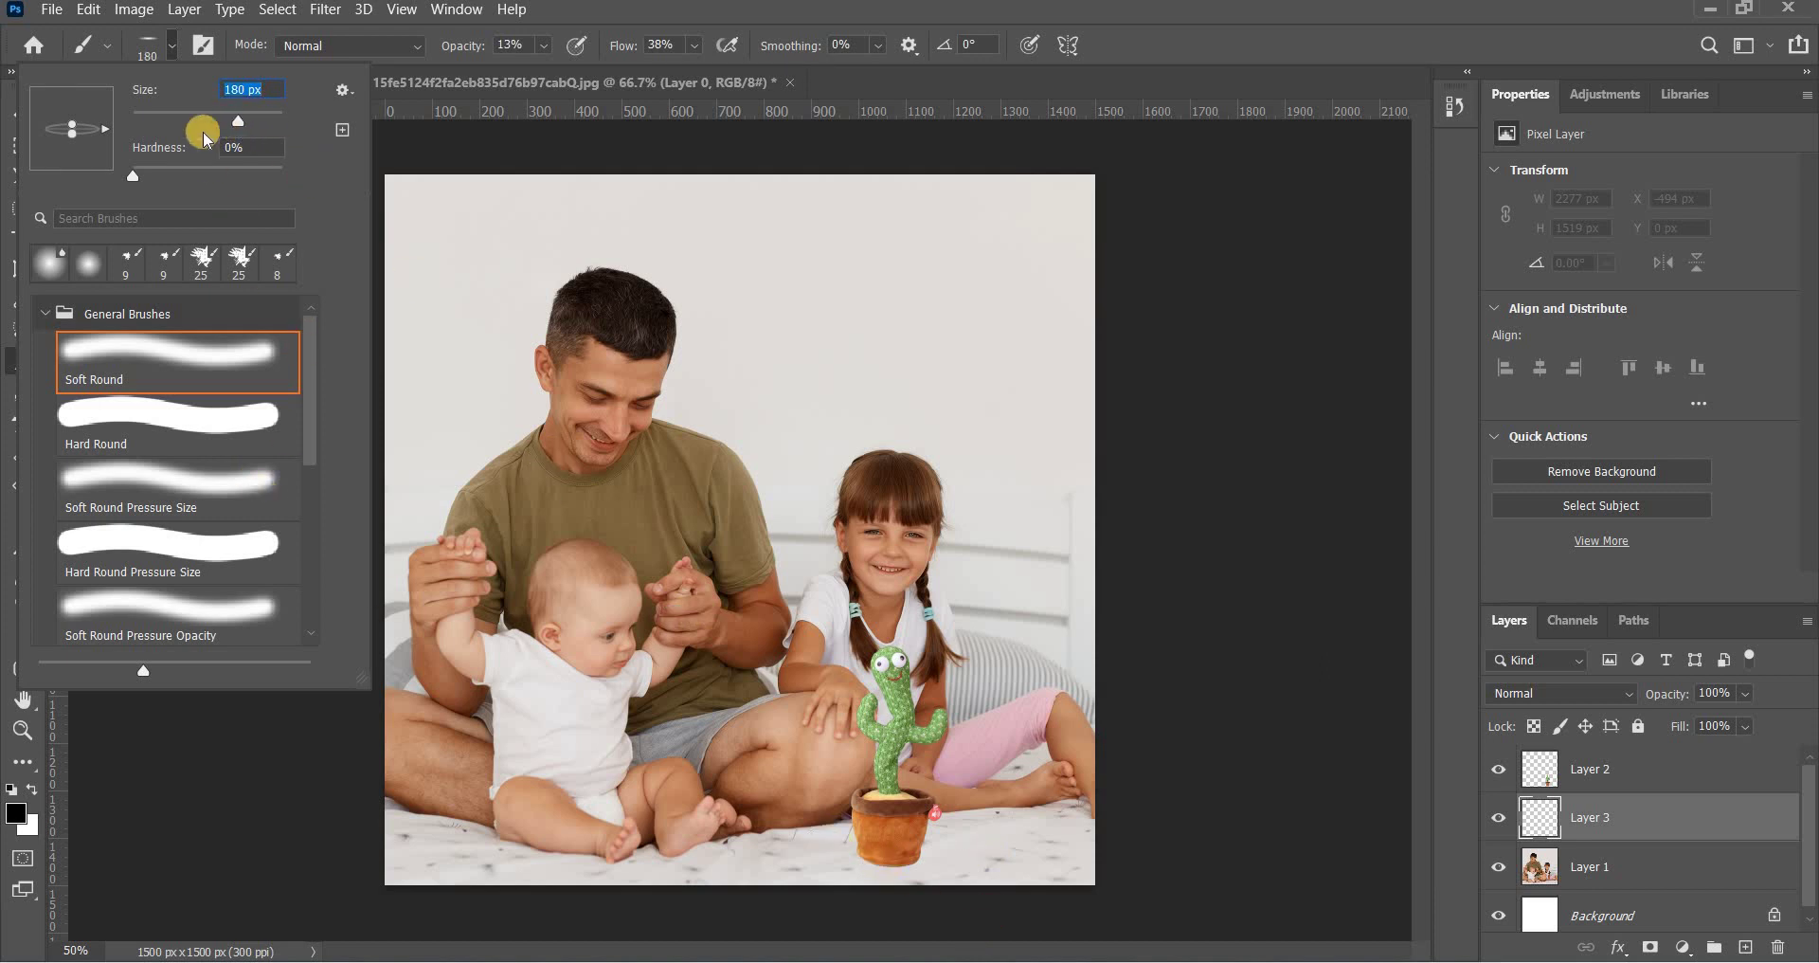
drag(246, 125, 252, 127)
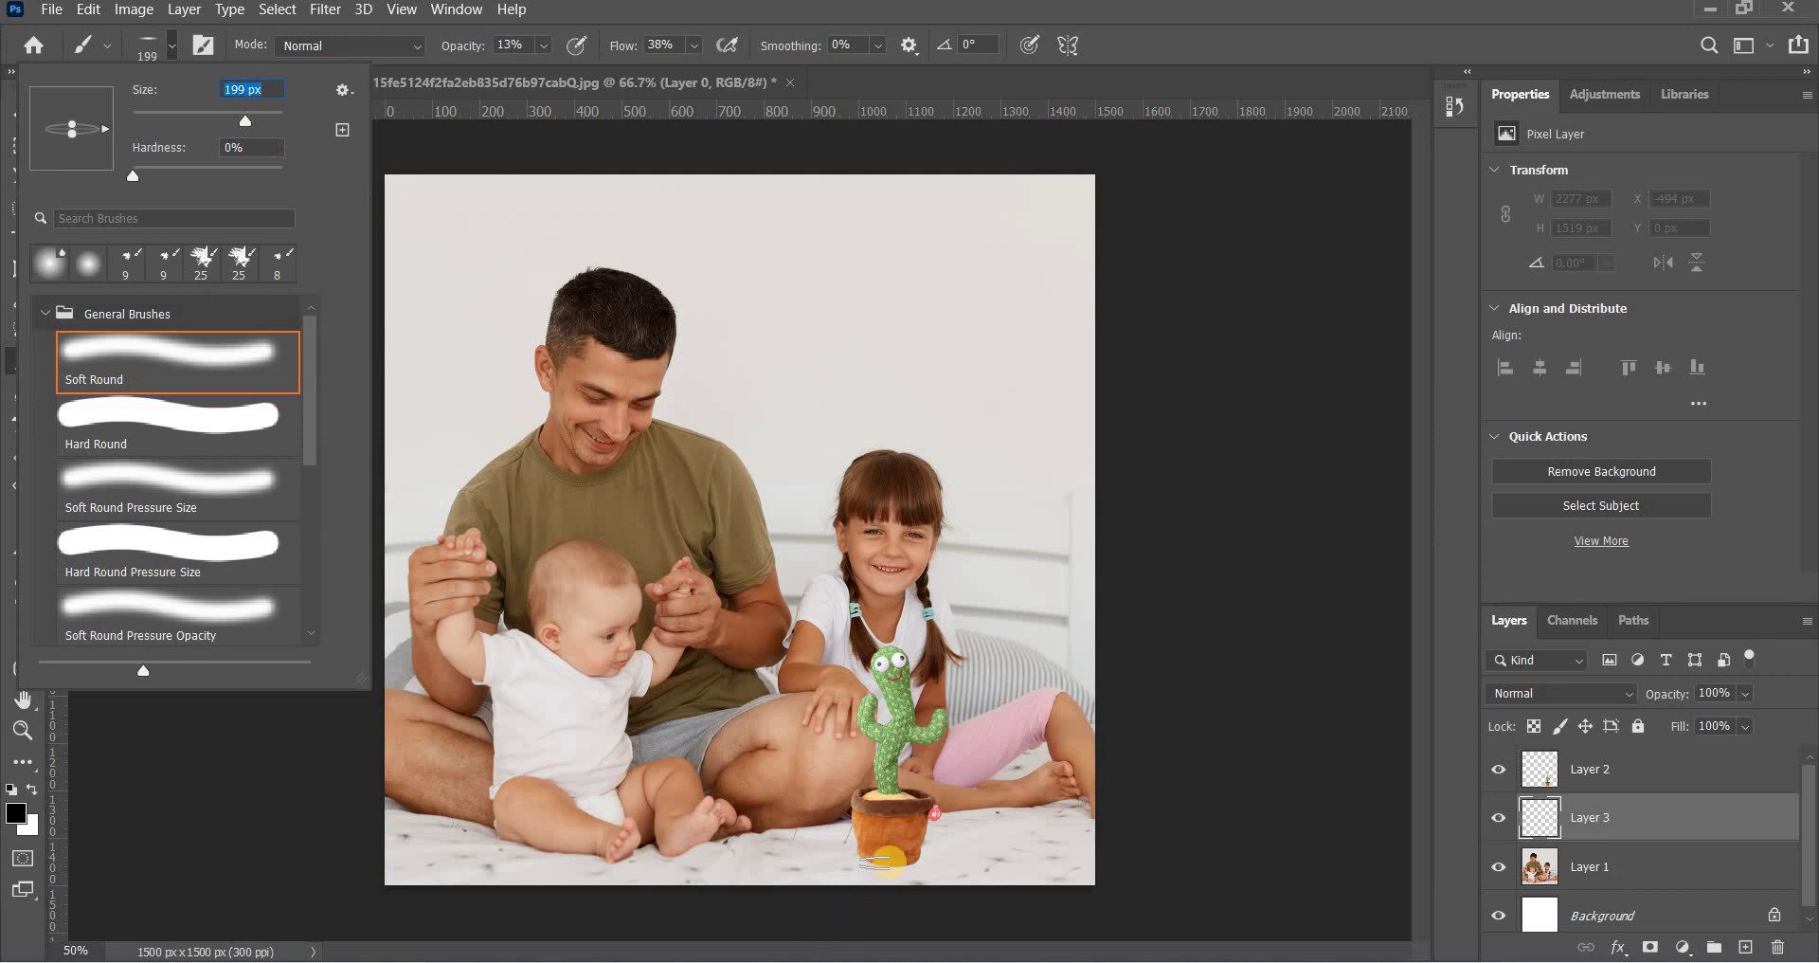
- Paint a black shadow under the cactus pot, raising the brush to 100% opacity and 51% flow, and set the shadow layer's opacity to 89%
click(888, 860)
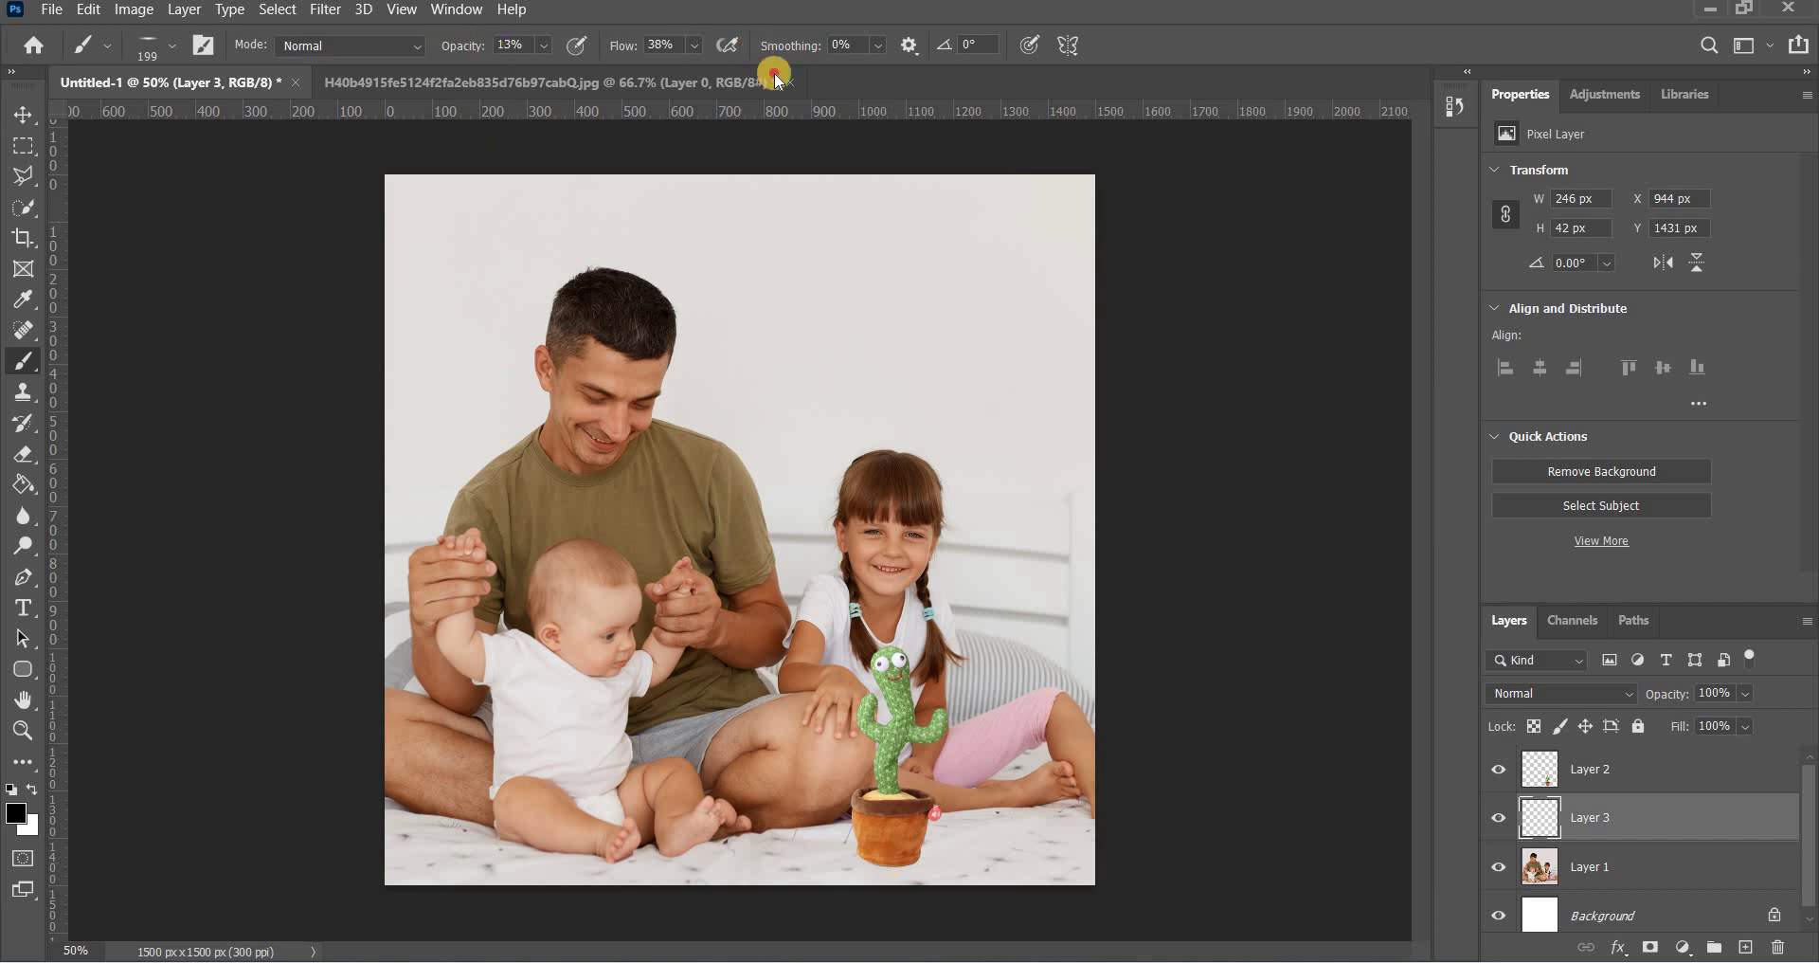
key(0)
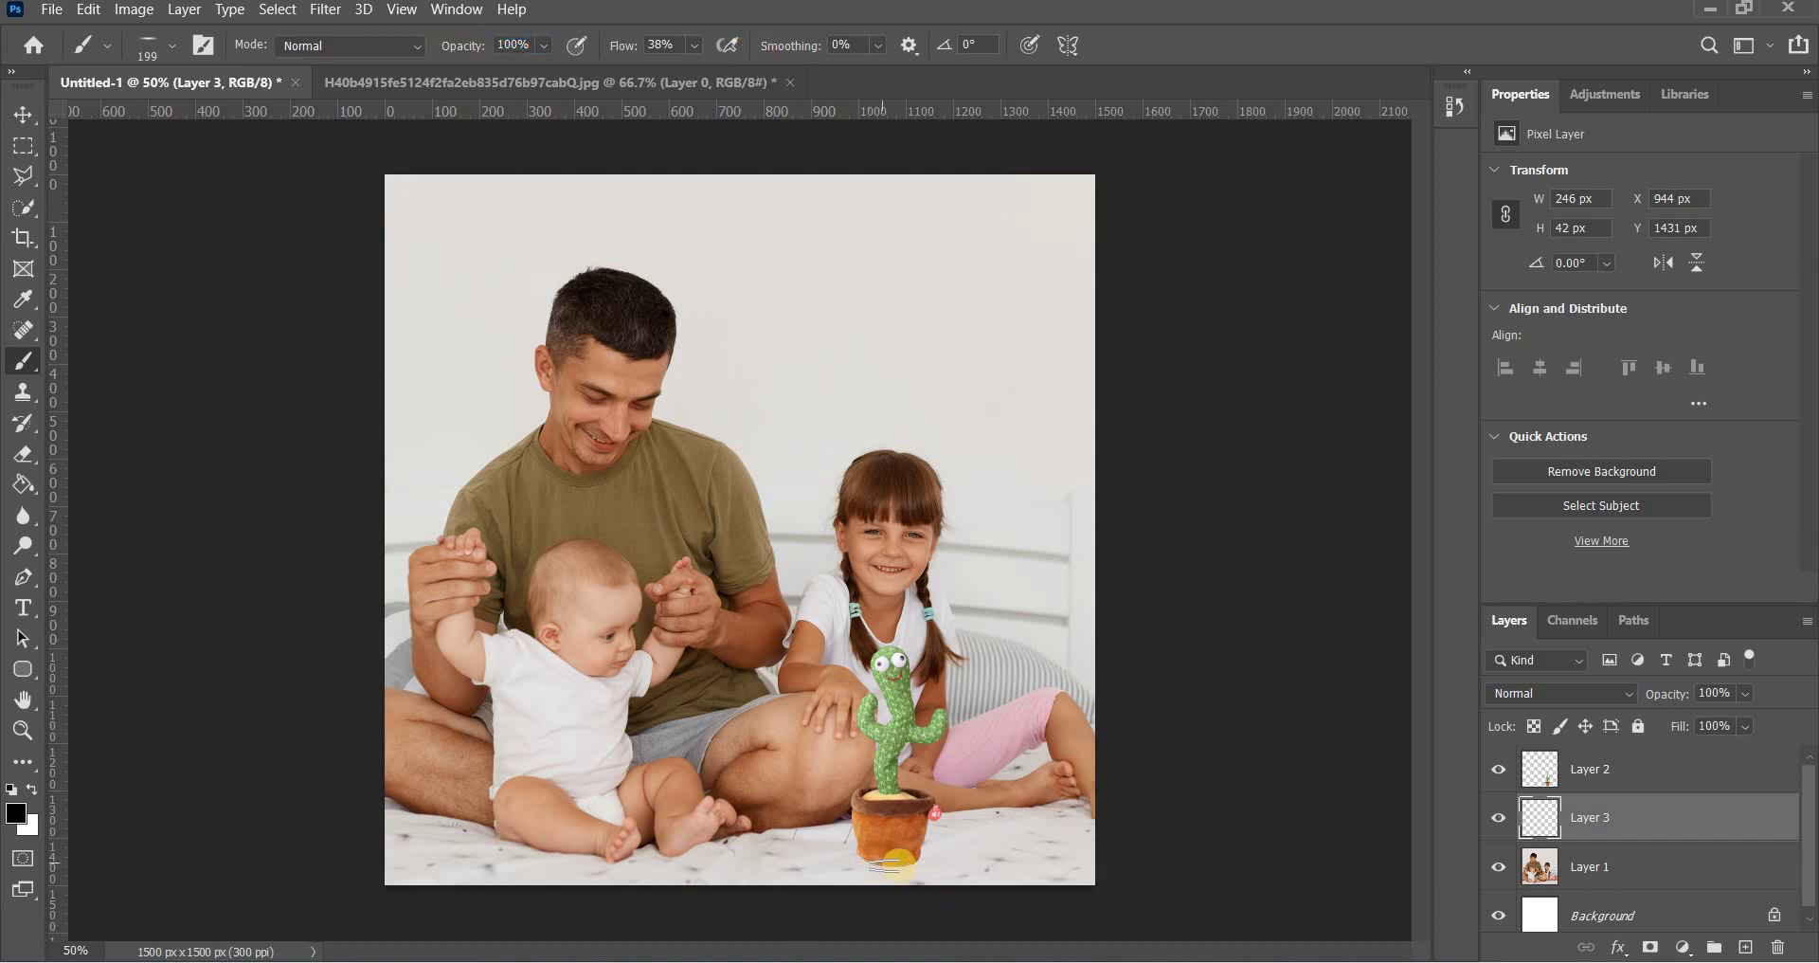
drag(887, 862, 917, 864)
drag(632, 52, 649, 54)
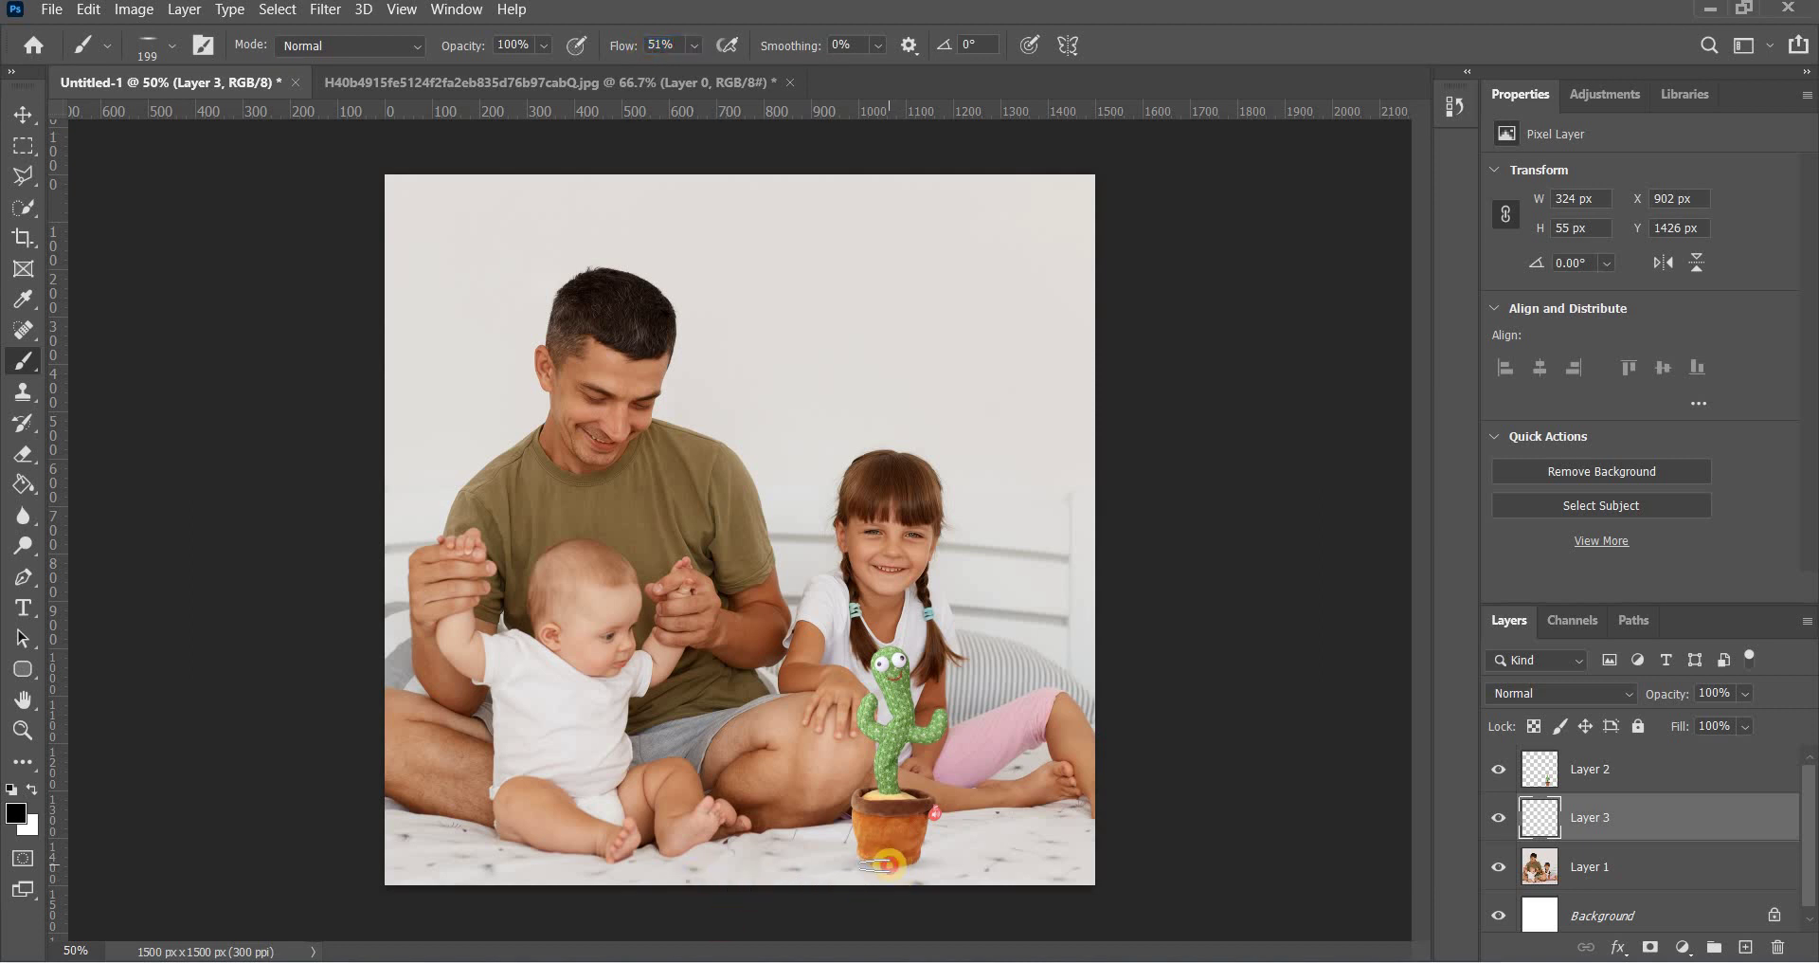
click(890, 864)
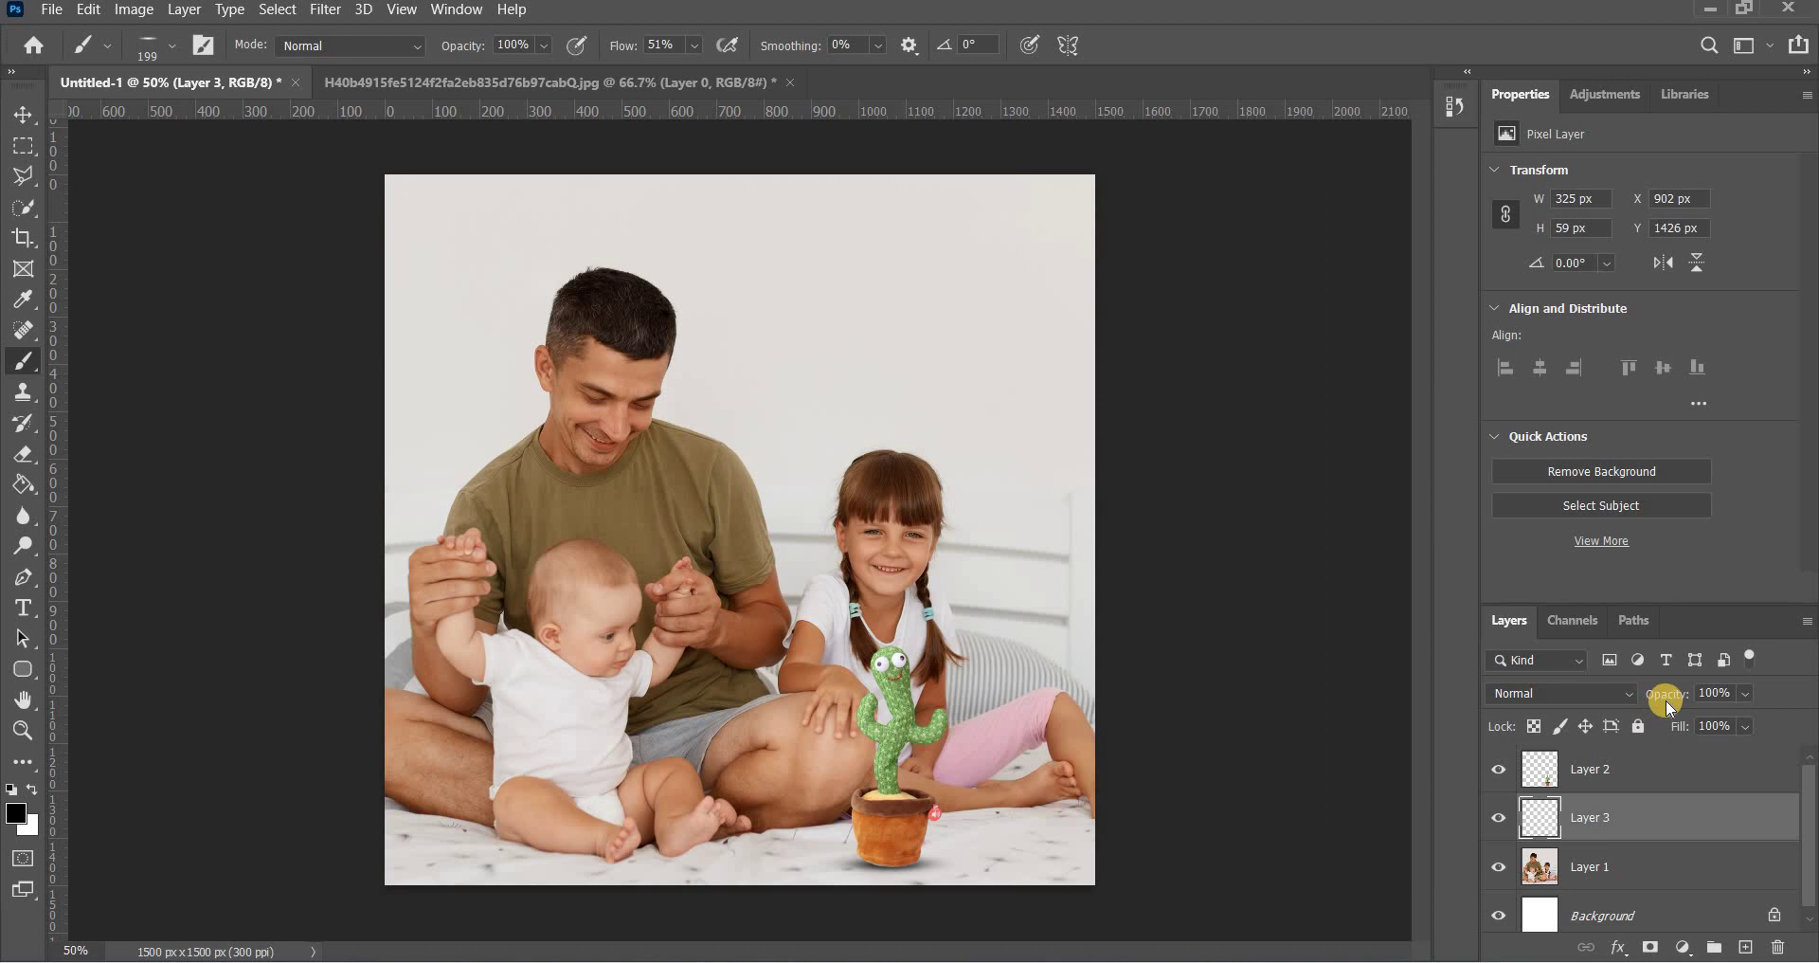
drag(1678, 692, 1670, 696)
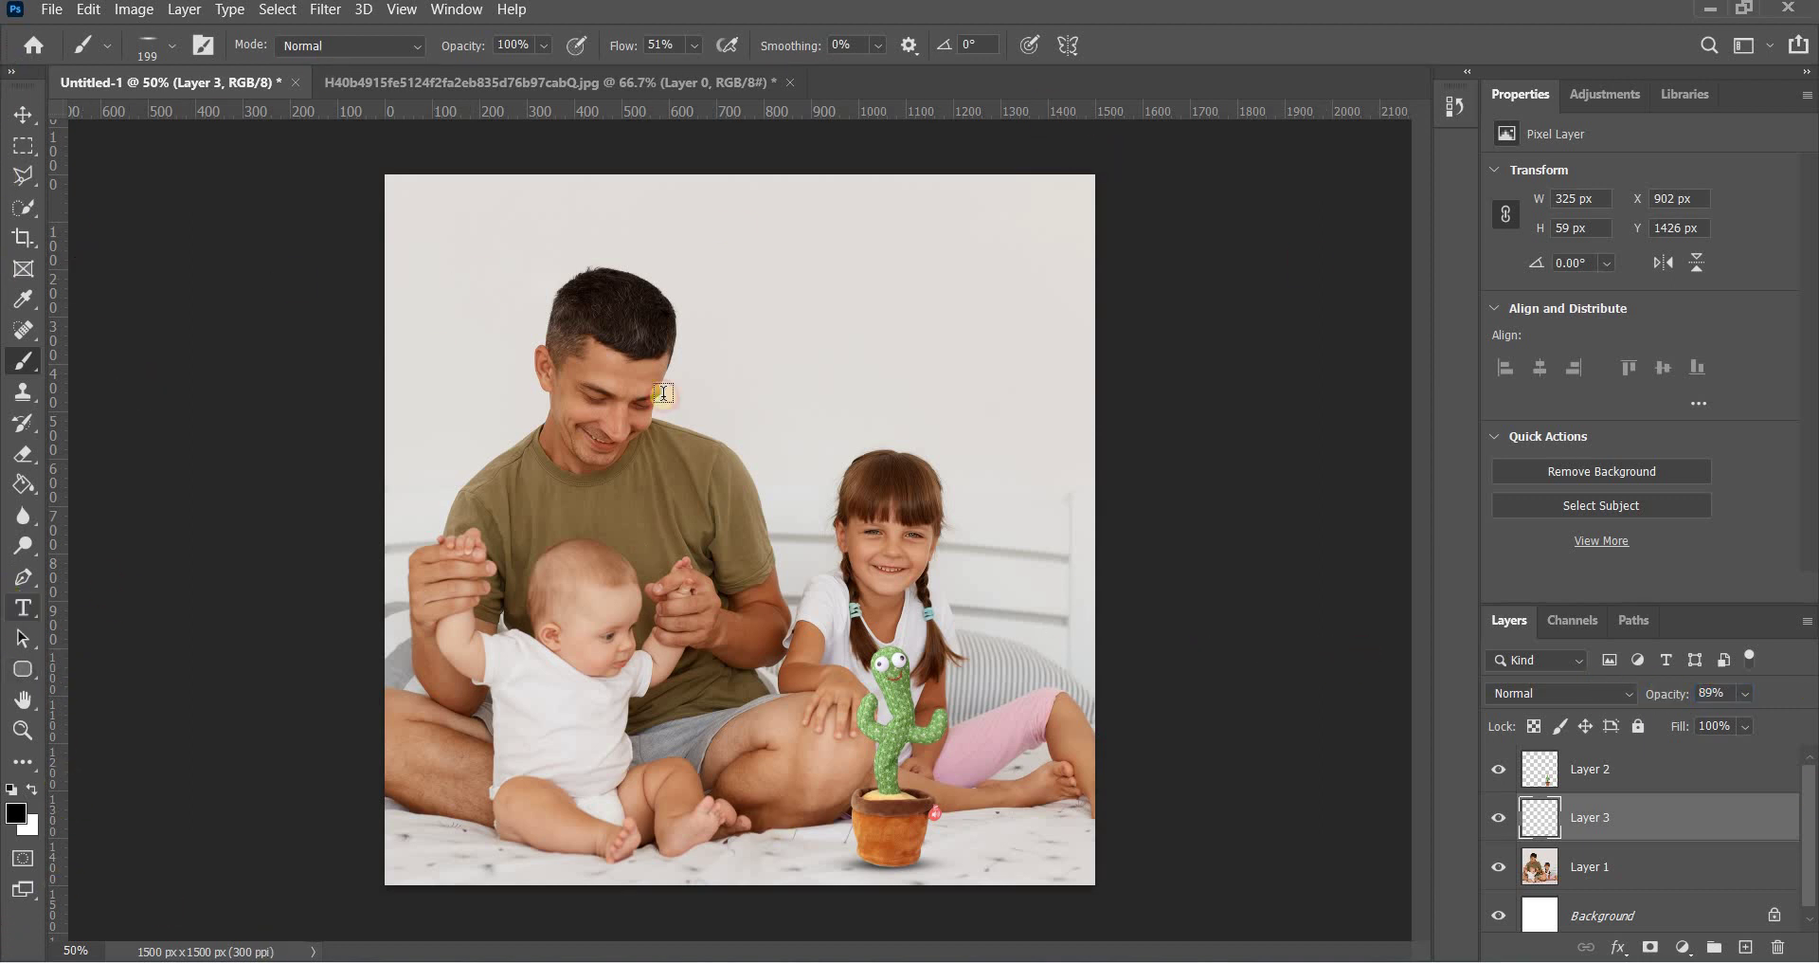
- Copy "Dancing Cactus Toy" from Notepad and paste it into a text box about 898.5 by 202 px at the photo's upper right
click(16, 606)
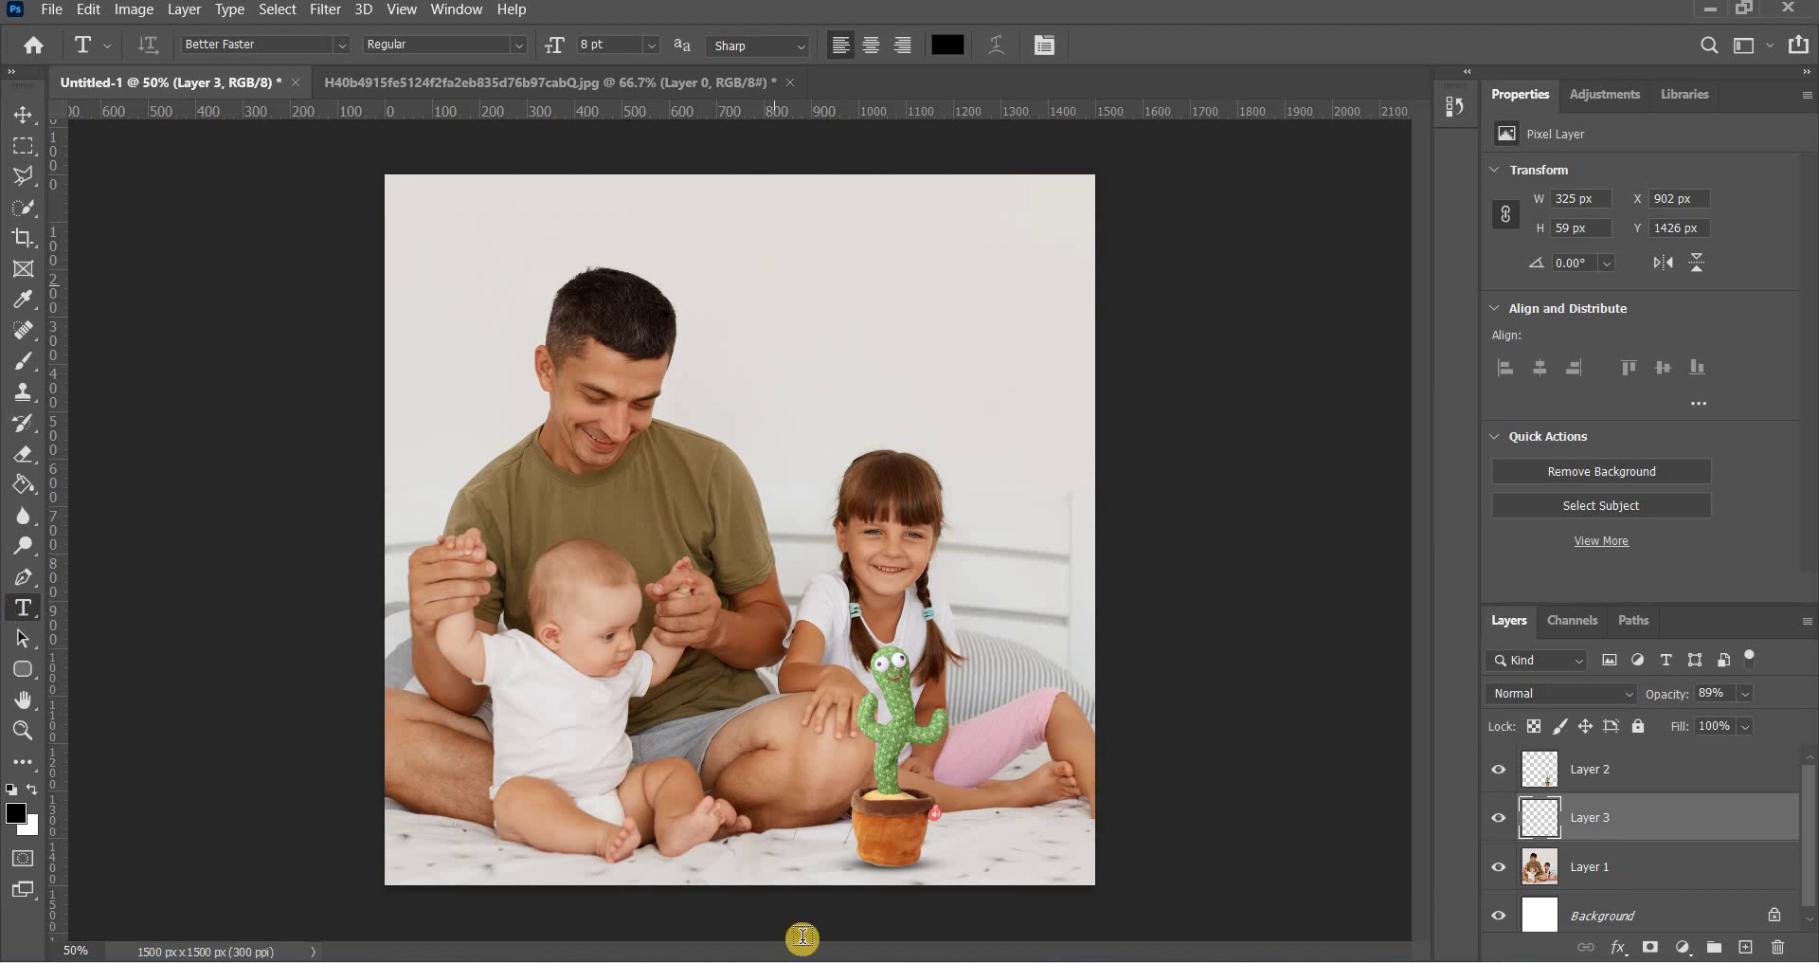
click(1152, 950)
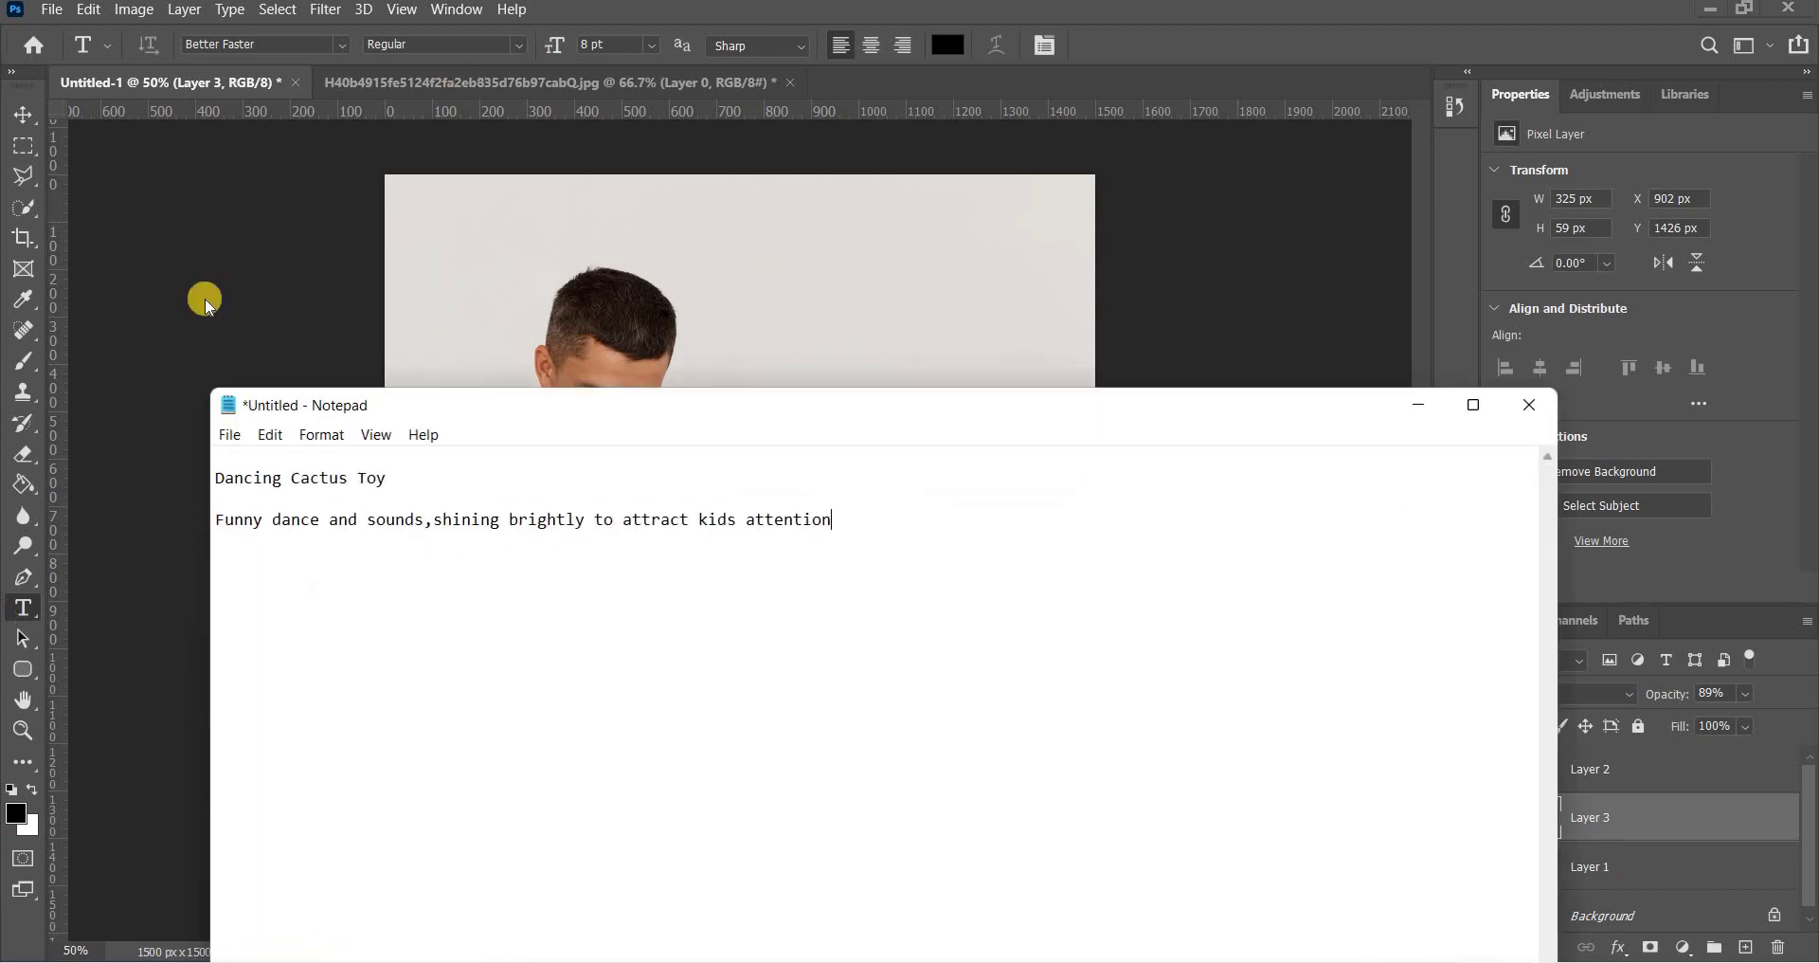
drag(396, 478, 210, 485)
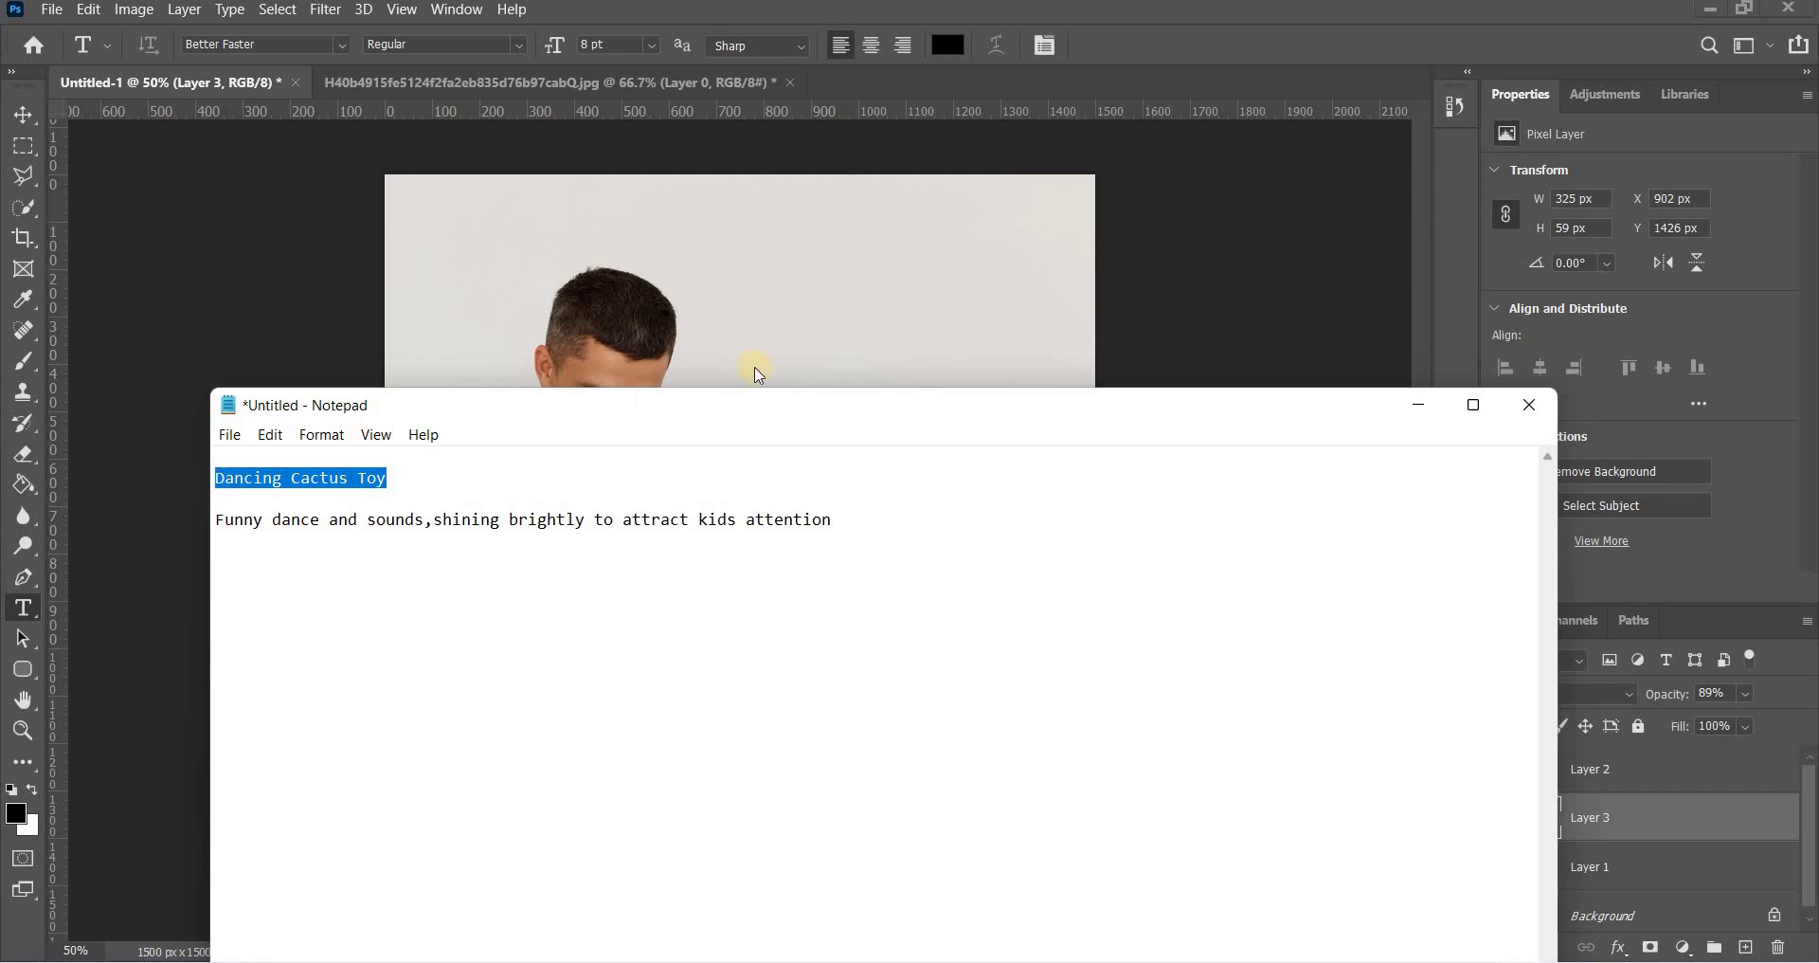
click(1415, 410)
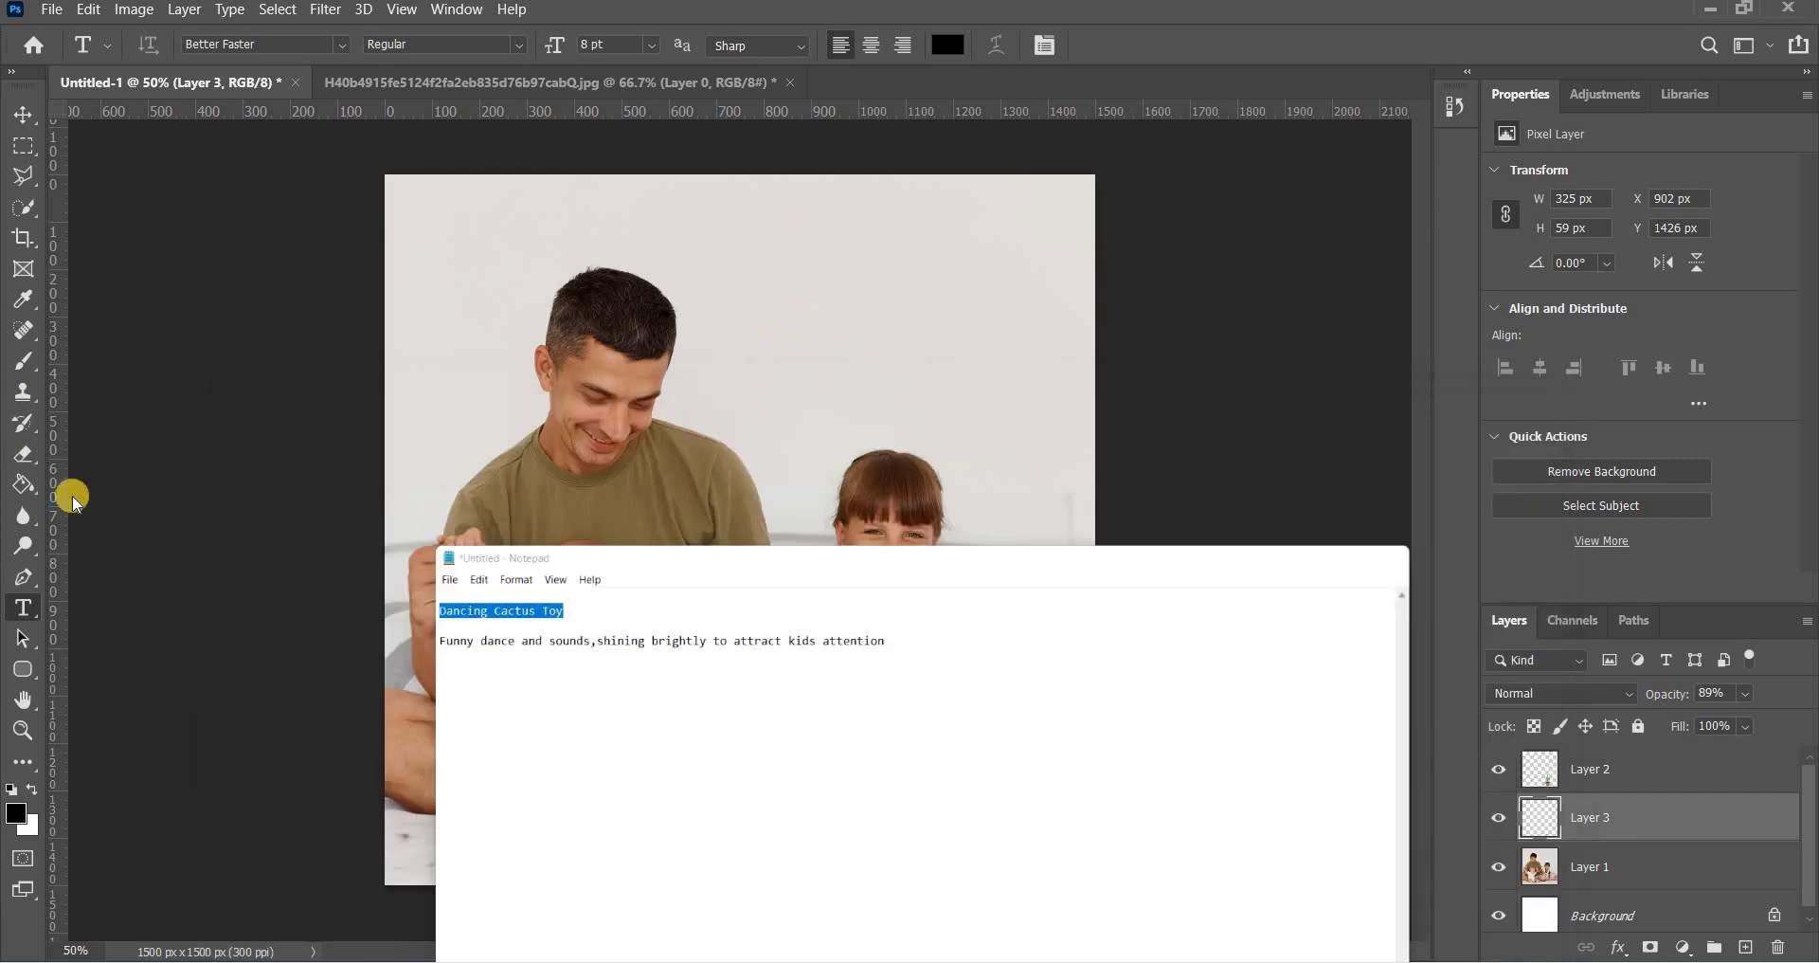
drag(669, 199, 1090, 295)
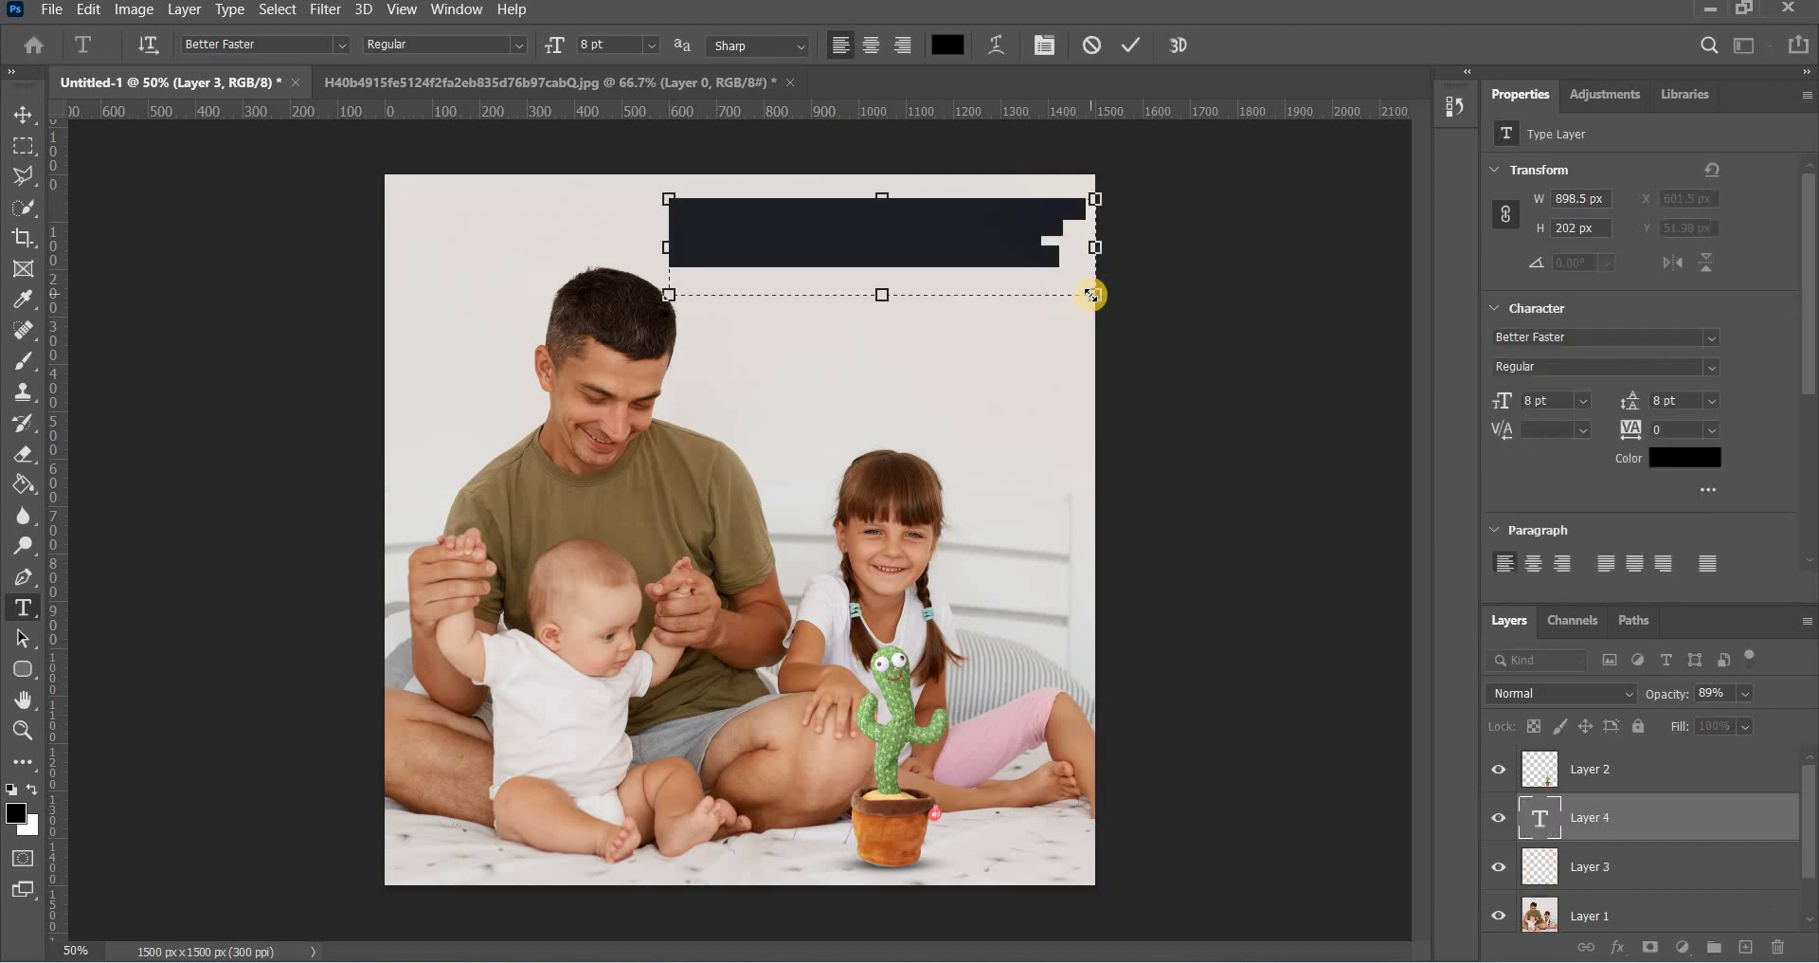
text(DANCING CACTUS TOY)
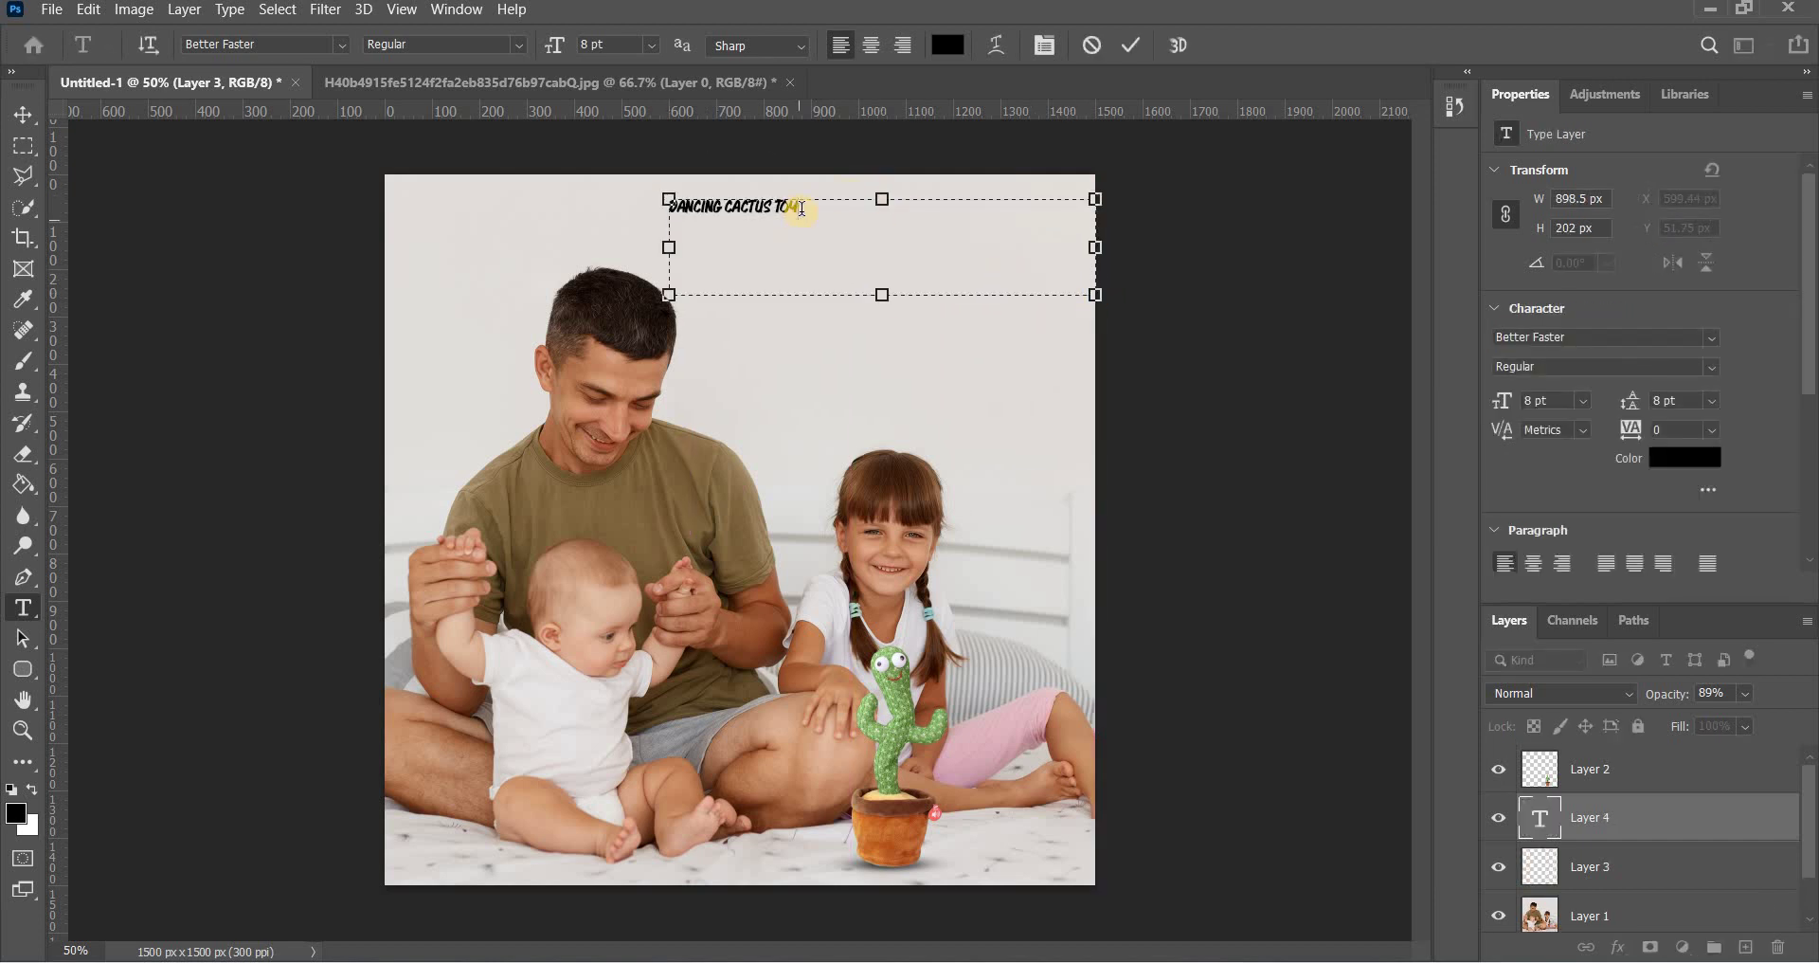
- Set the heading text to 23 pt, centre-align it and position it on the wall above the girl
drag(620, 207, 734, 317)
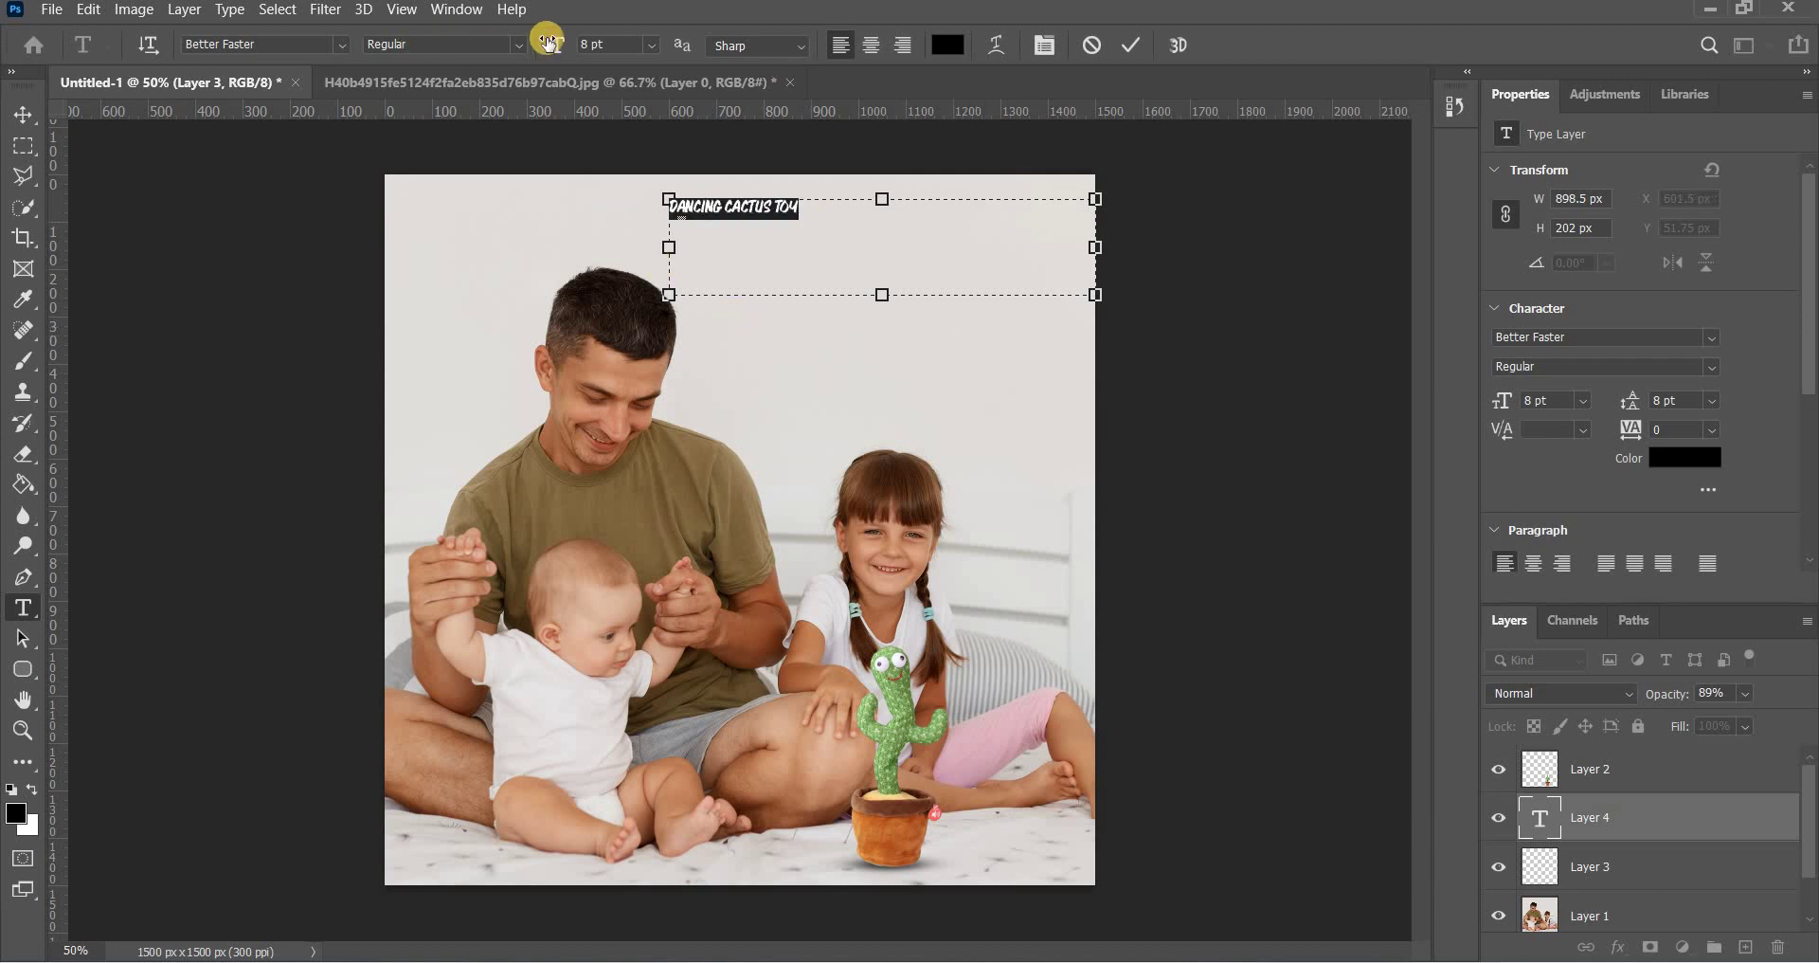
mouse_move(560, 45)
mouse_down()
mouse_move(582, 53)
mouse_move(567, 53)
mouse_up()
drag(861, 341, 914, 334)
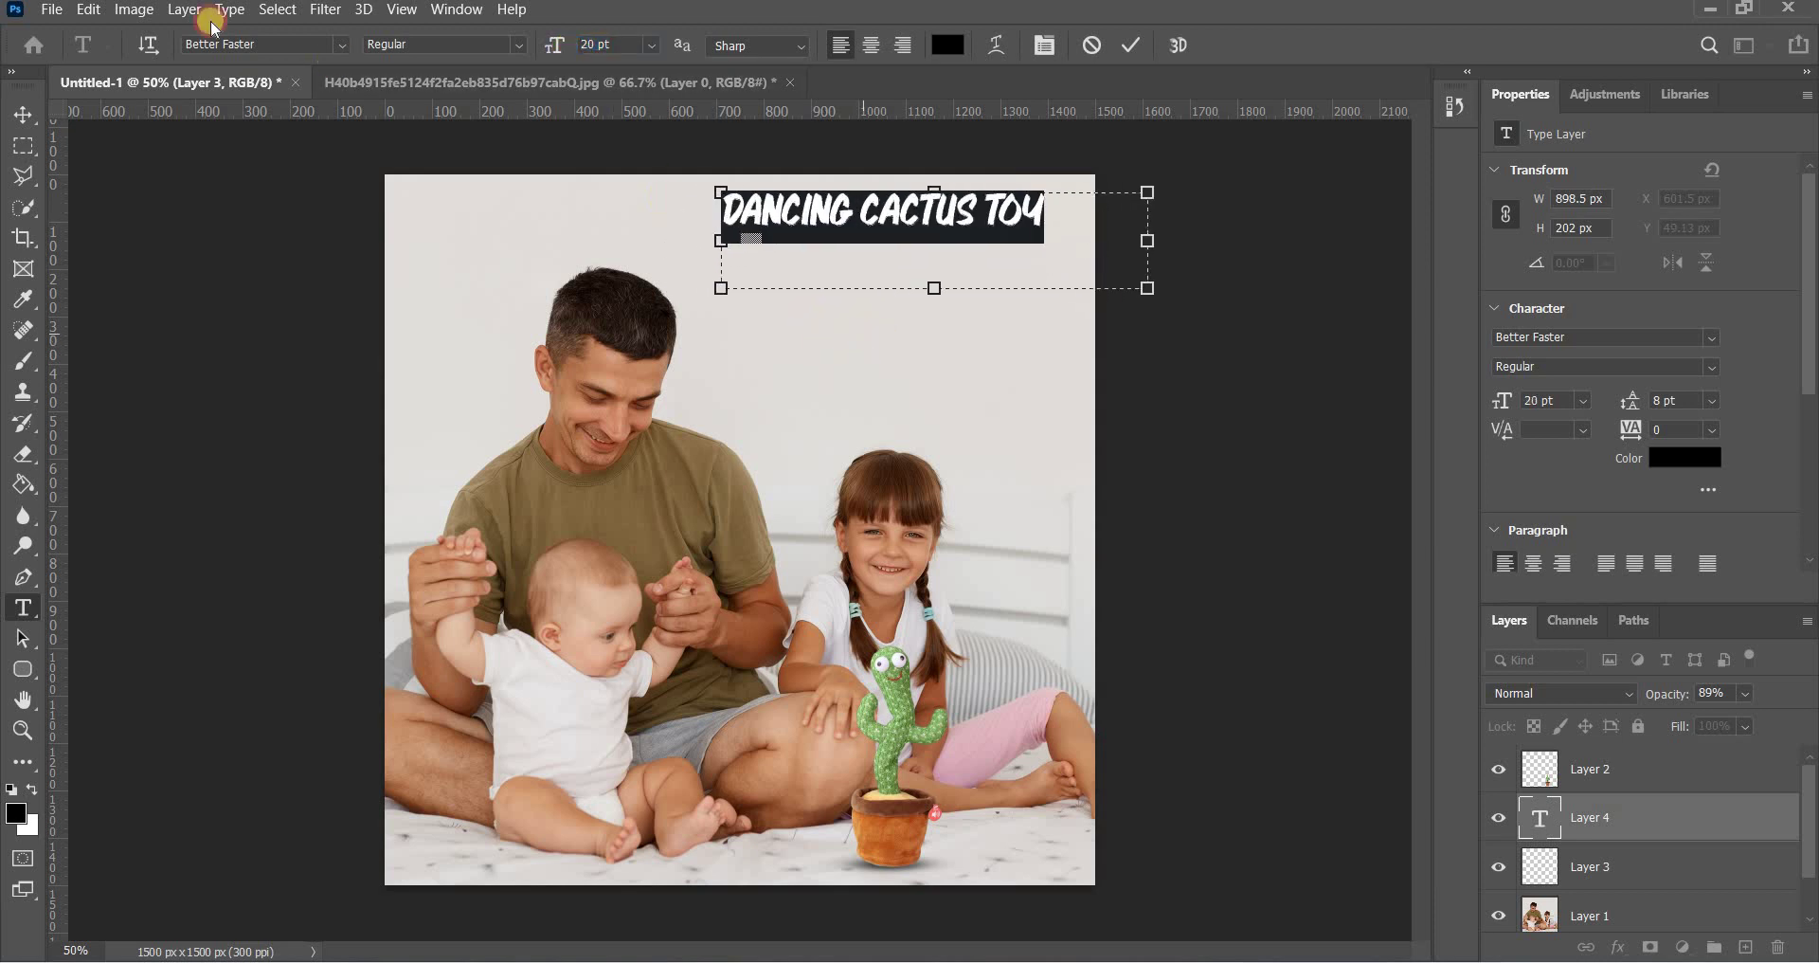
click(877, 45)
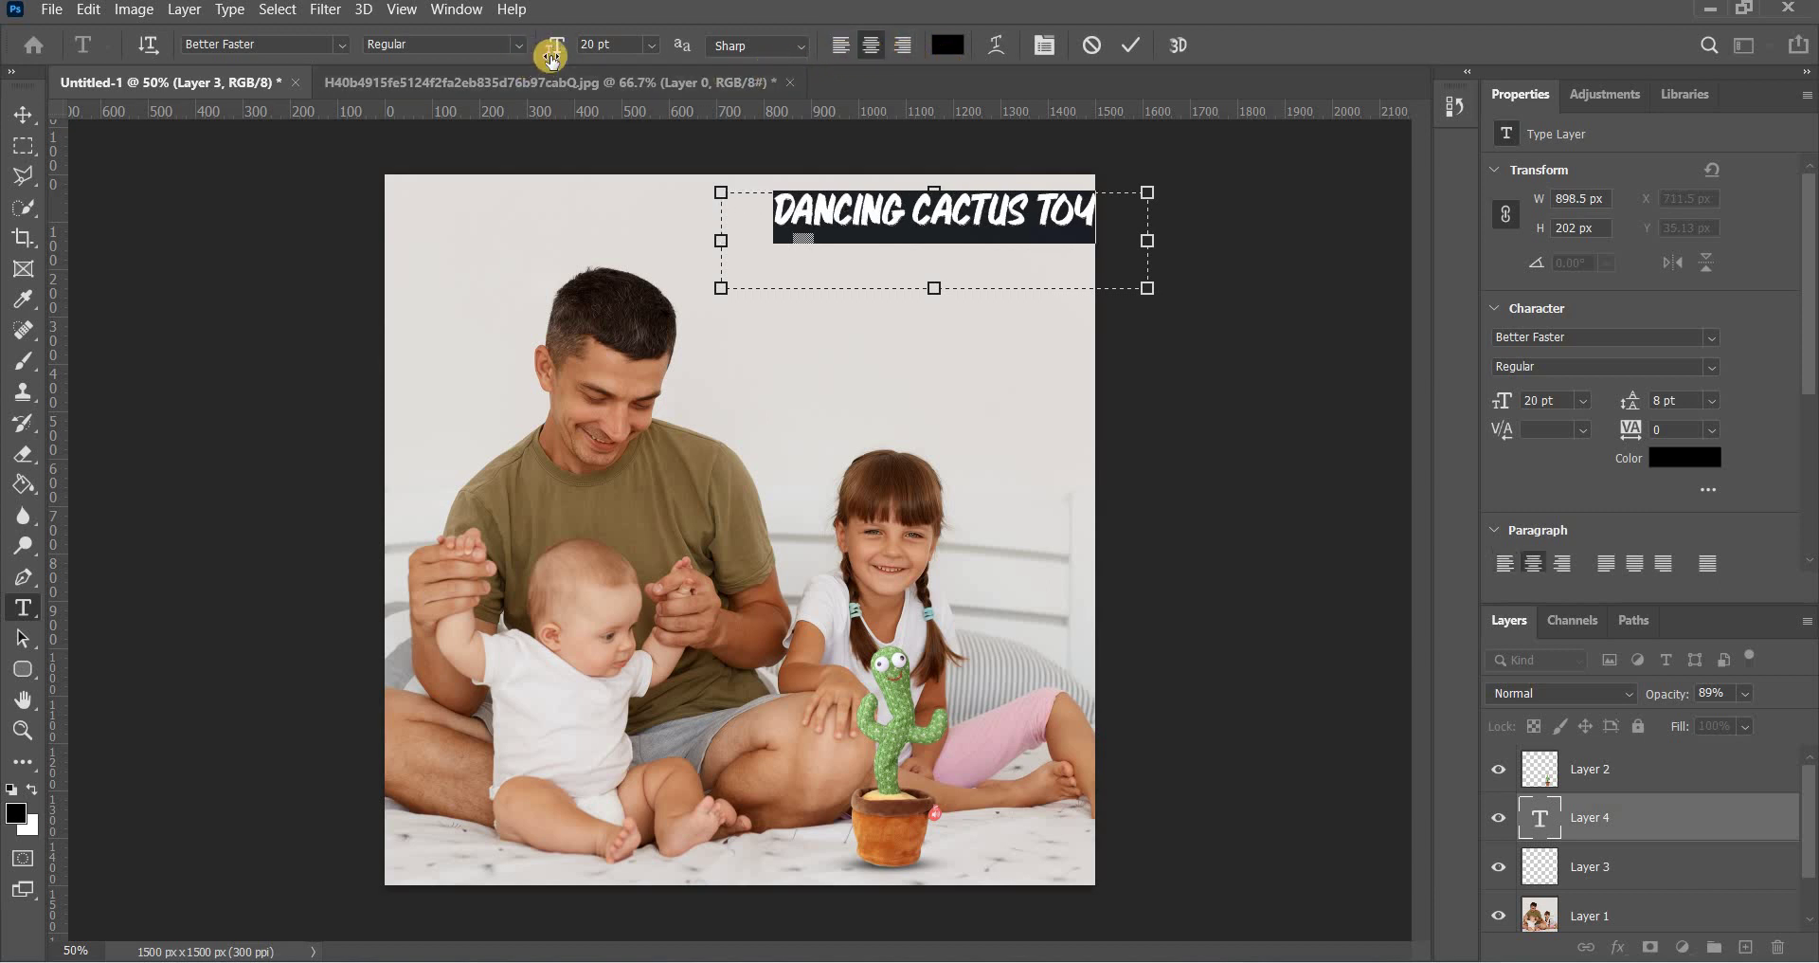
drag(553, 47, 559, 54)
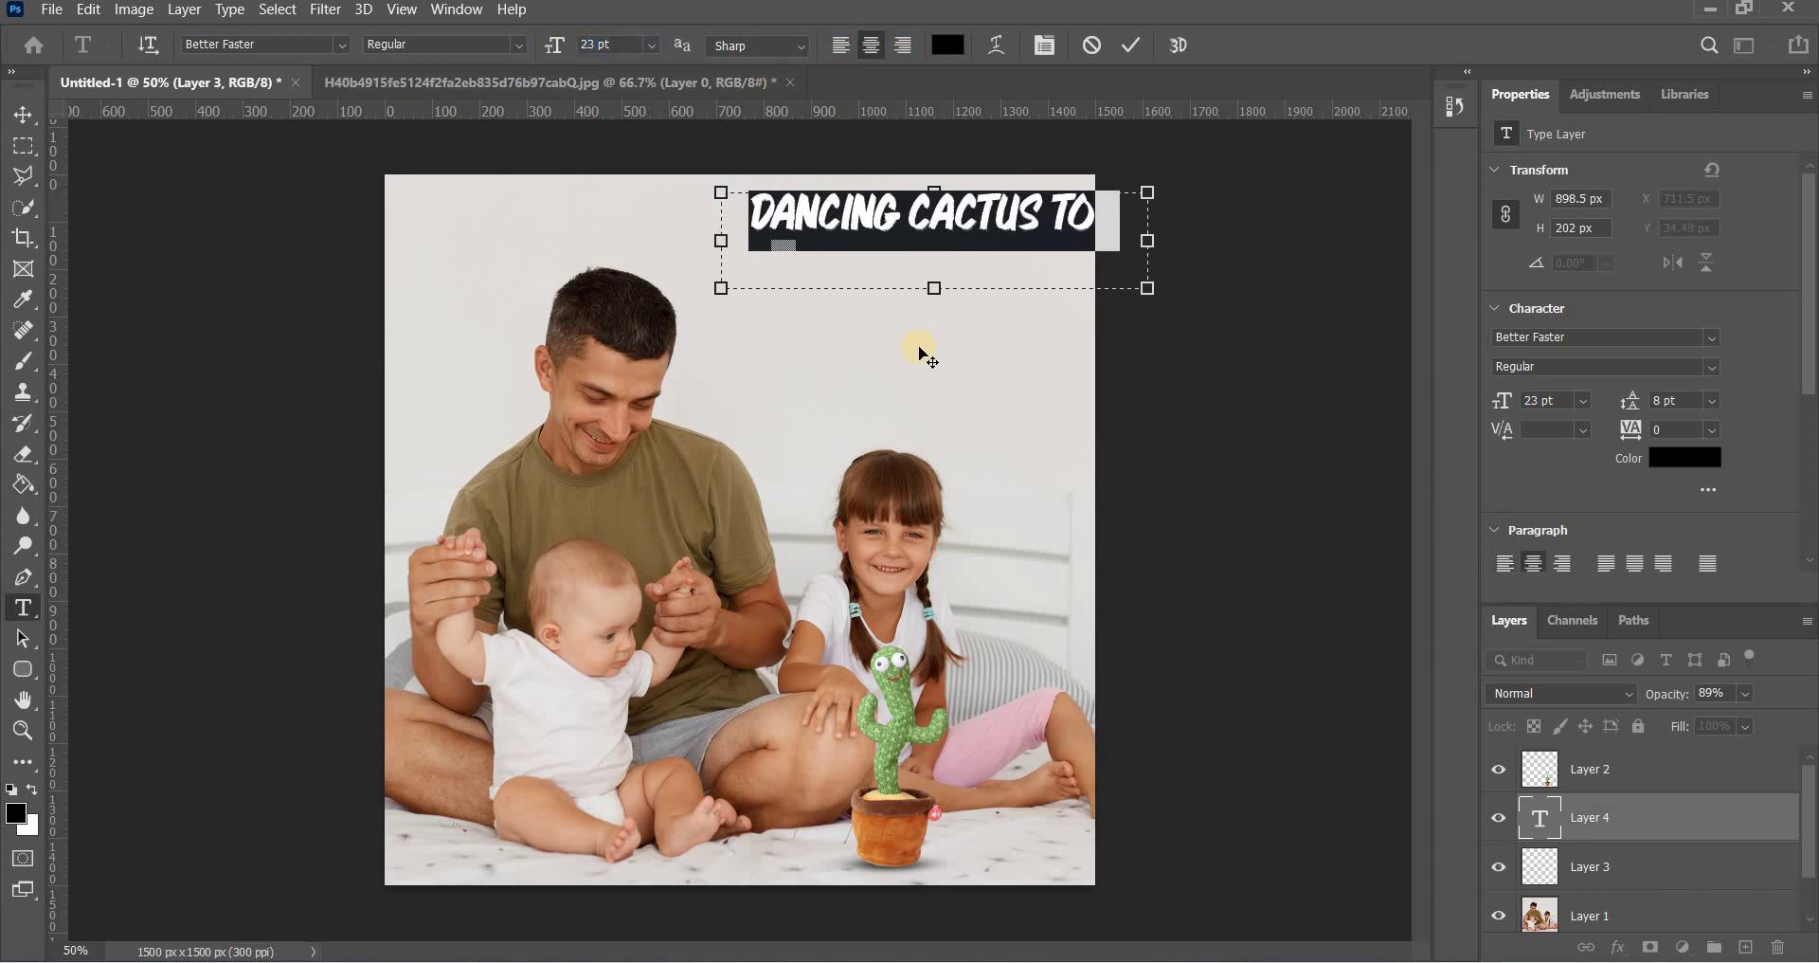
mouse_move(901, 357)
mouse_down()
mouse_move(865, 353)
mouse_move(882, 369)
mouse_up()
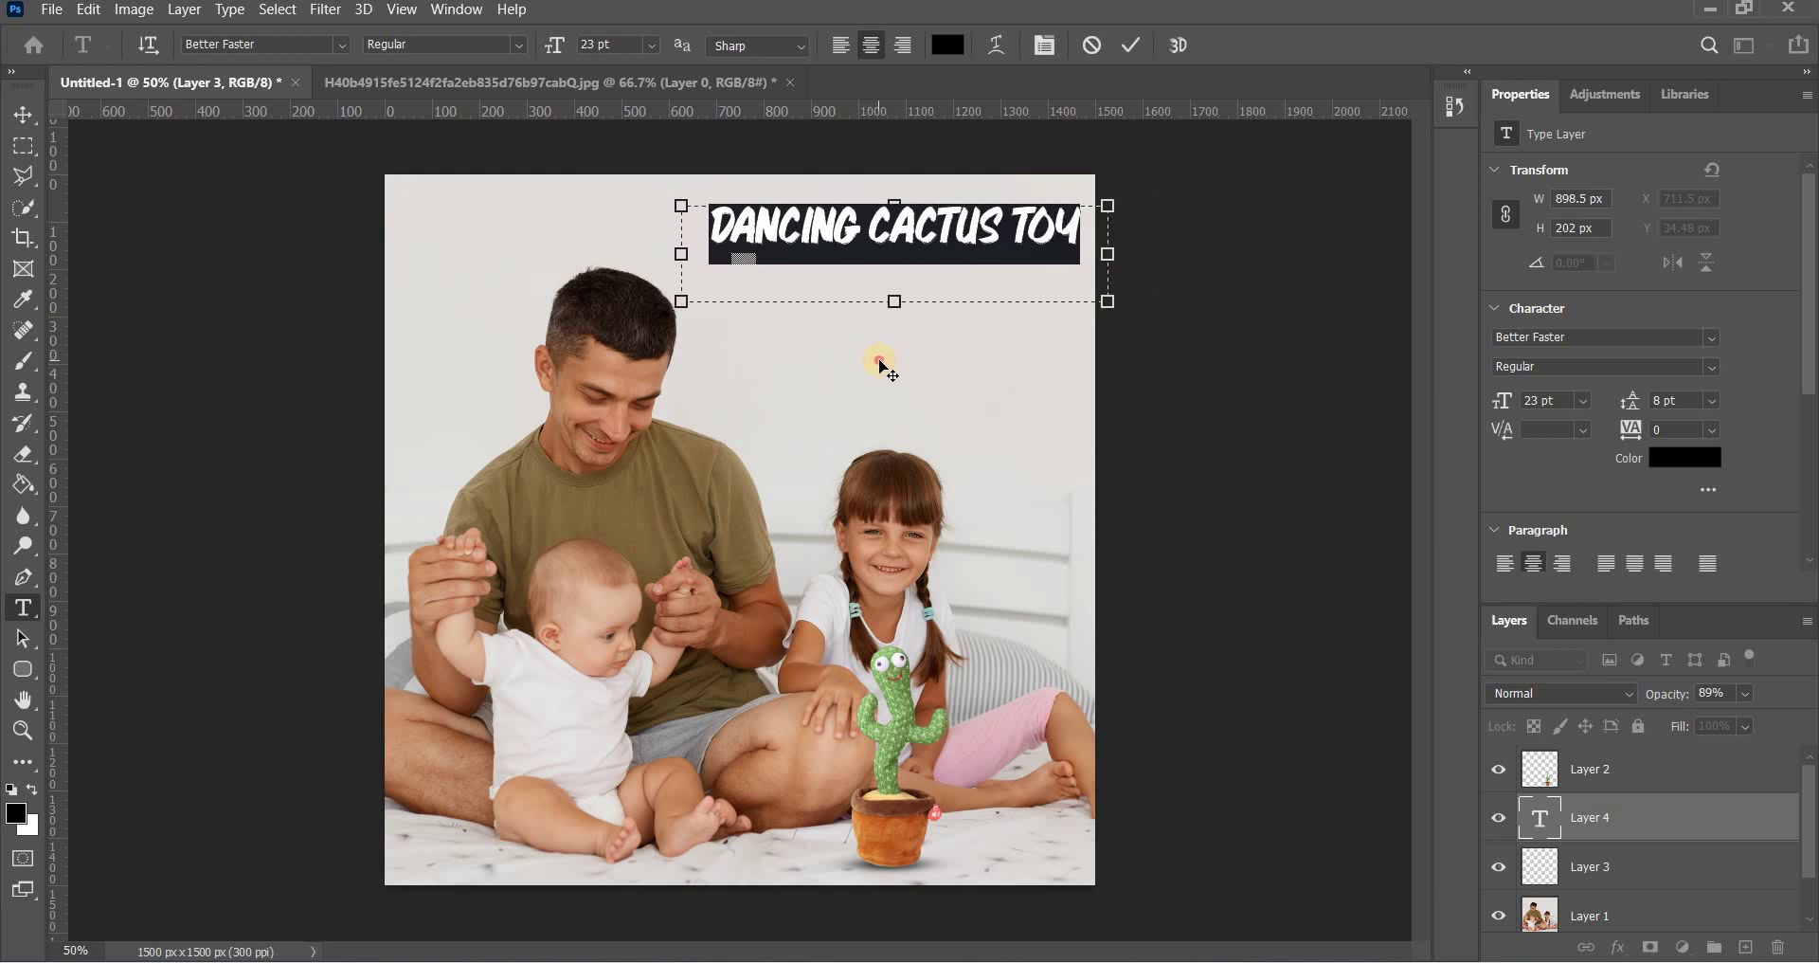
- Look through the font list, and switch to File Explorer to check the Downloads folder for the heading font's name
click(345, 39)
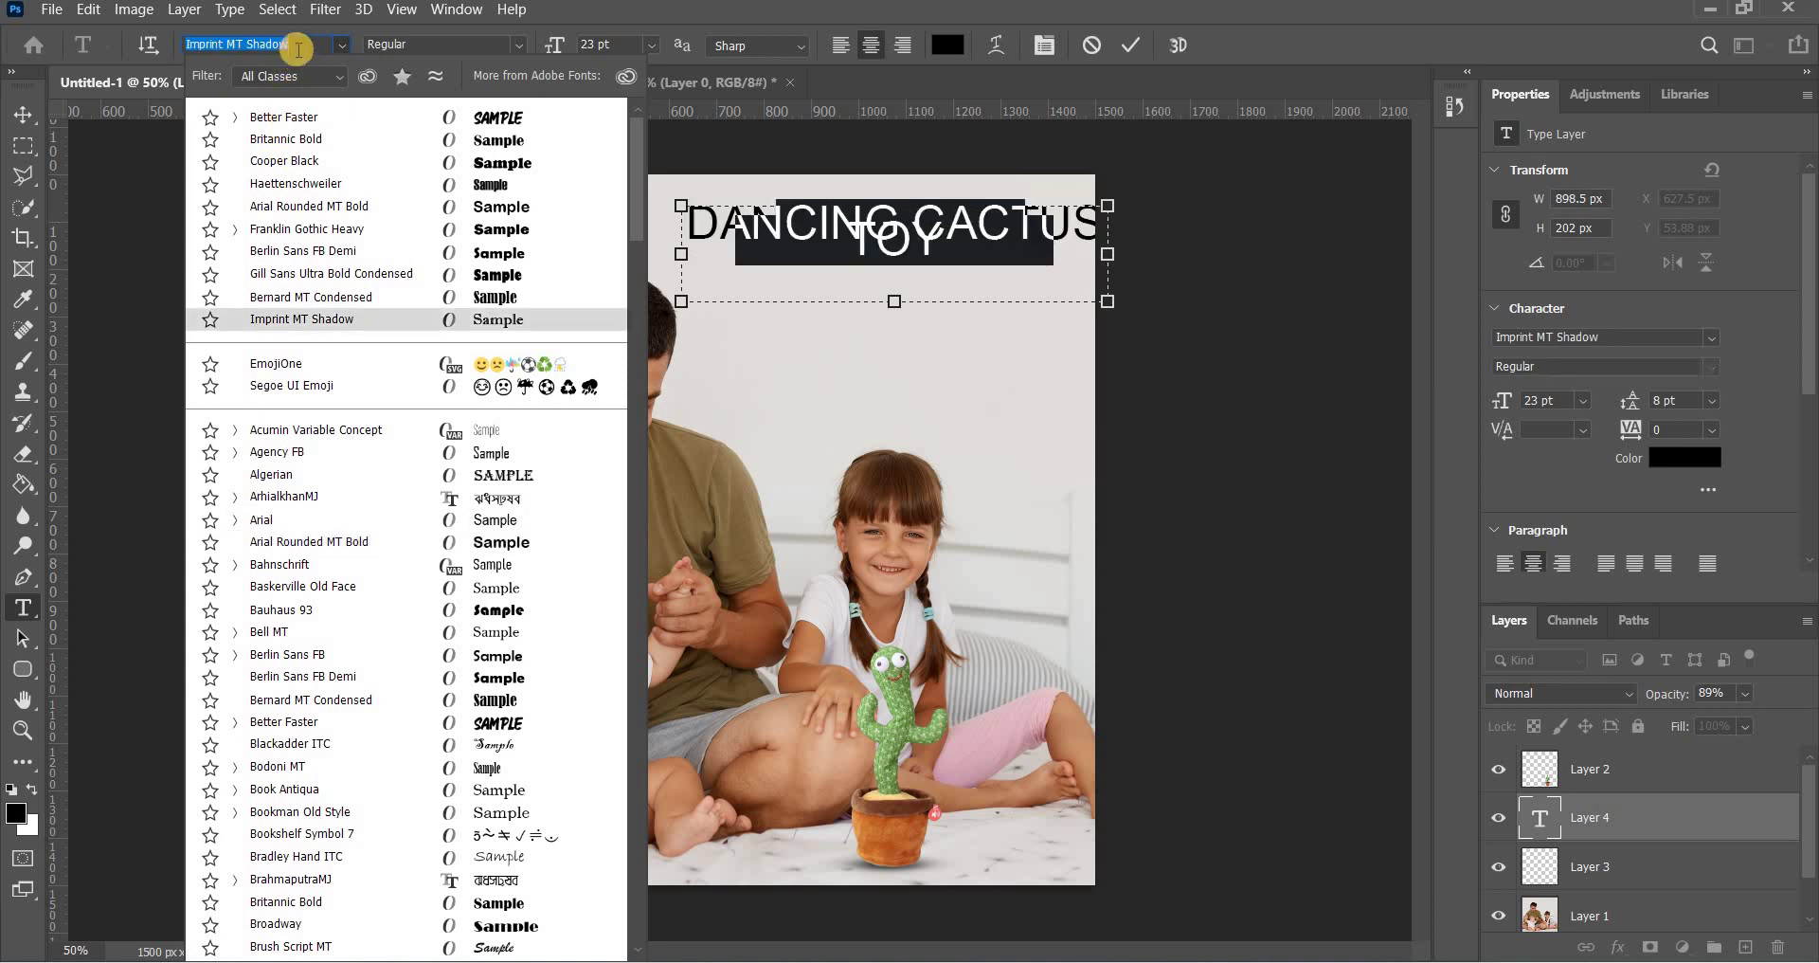
click(340, 46)
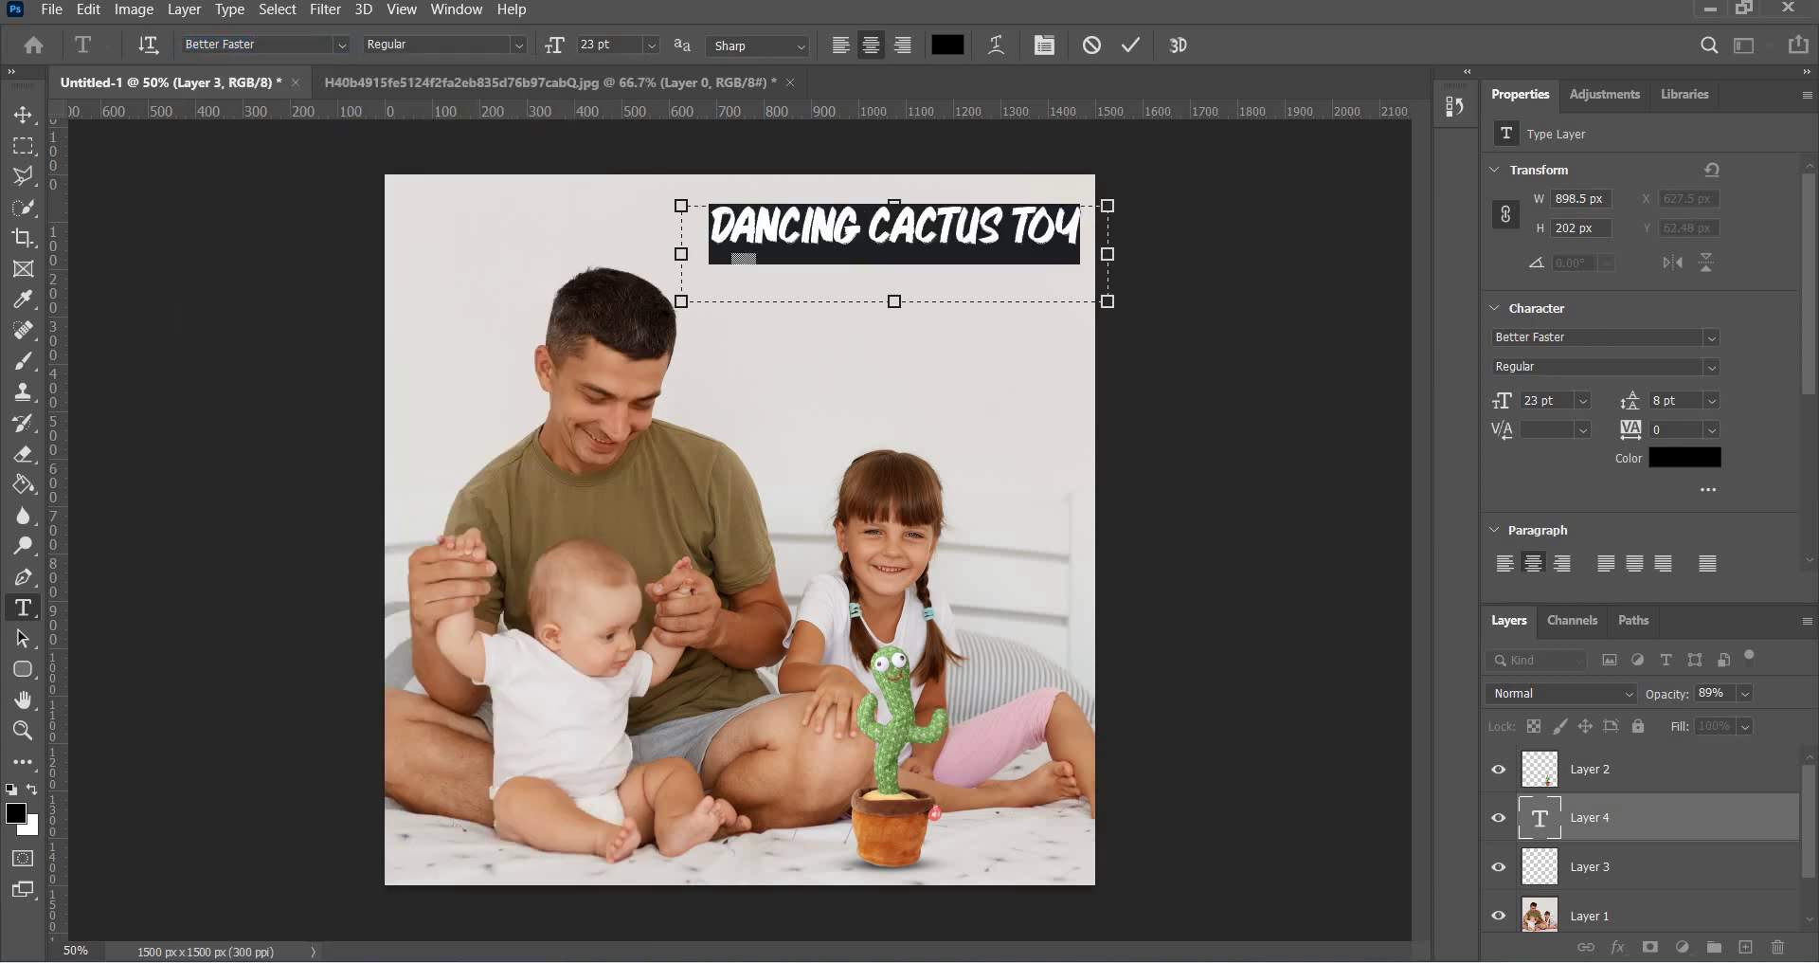
key(alt+Tab)
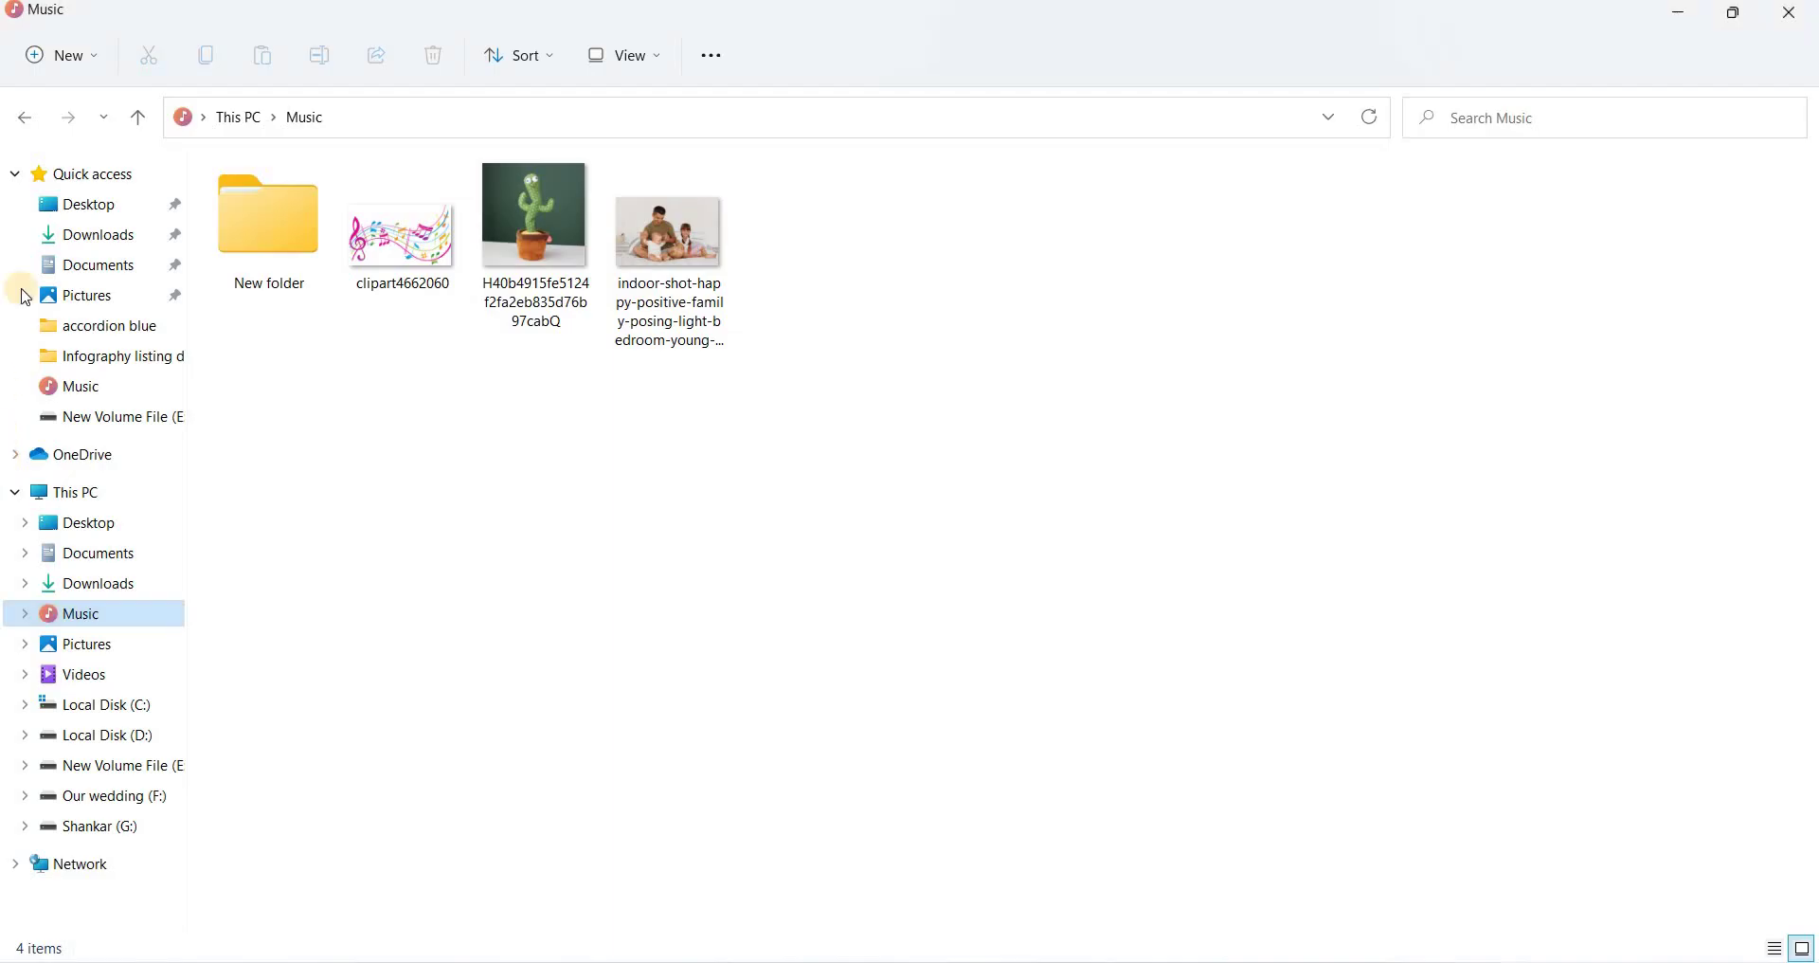
click(115, 239)
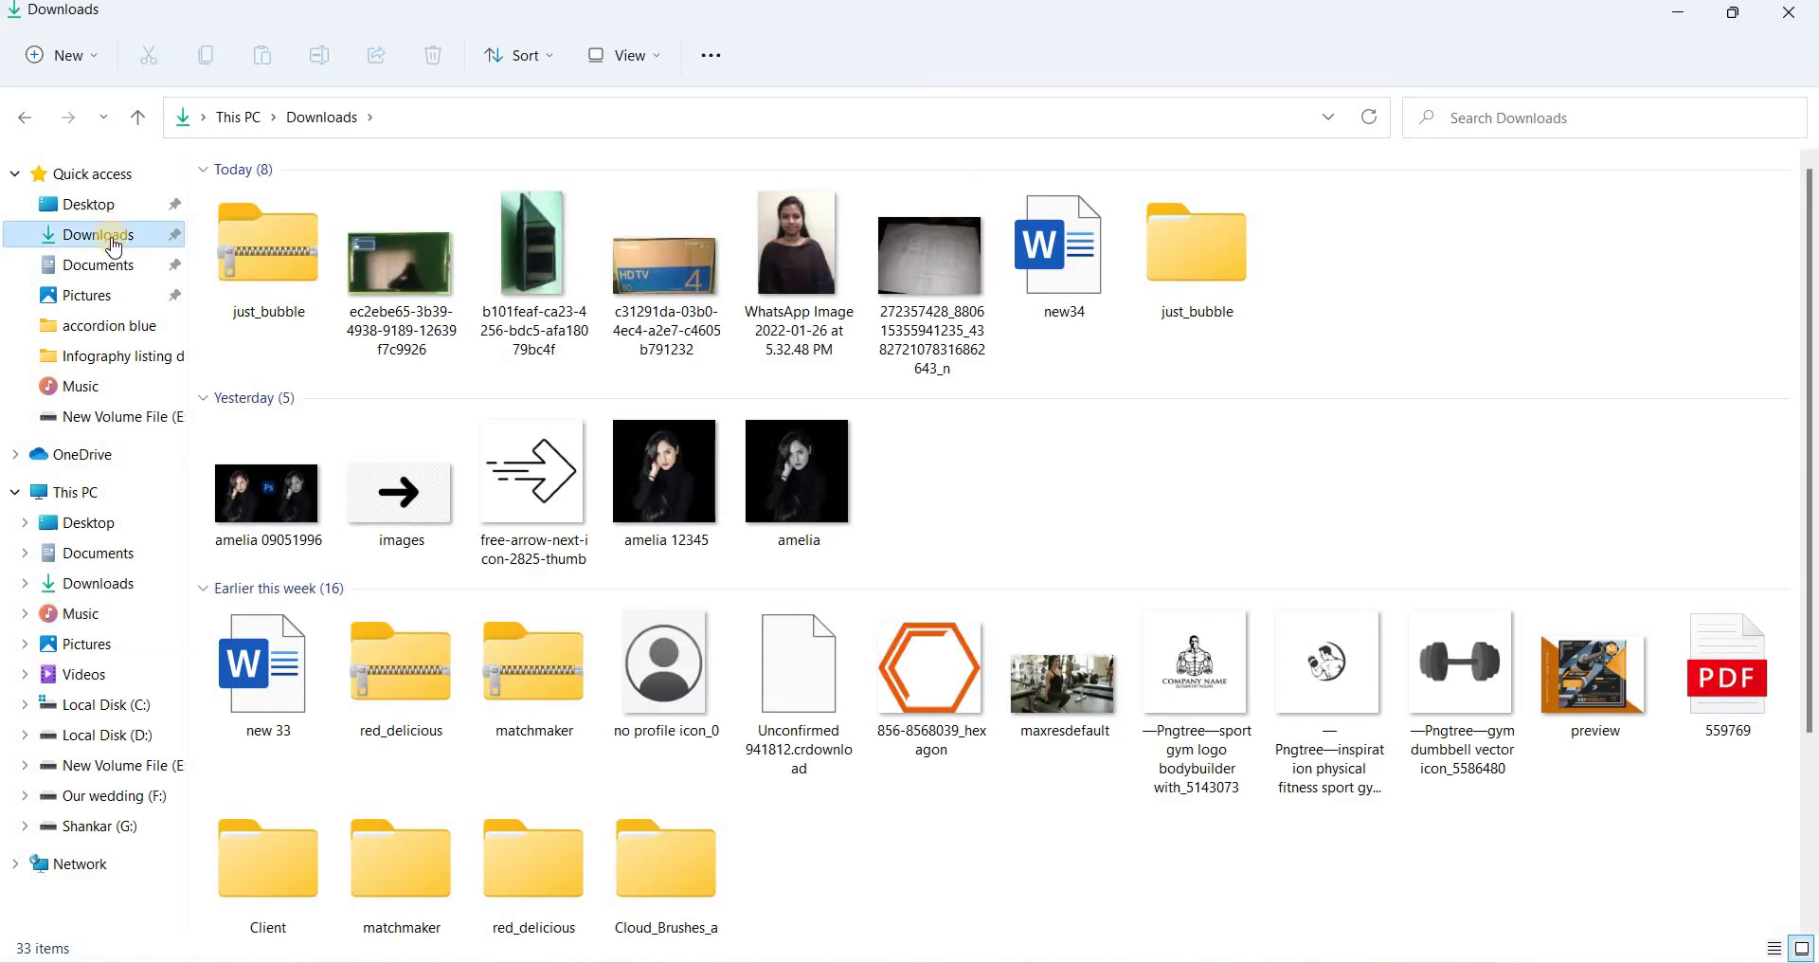
click(75, 613)
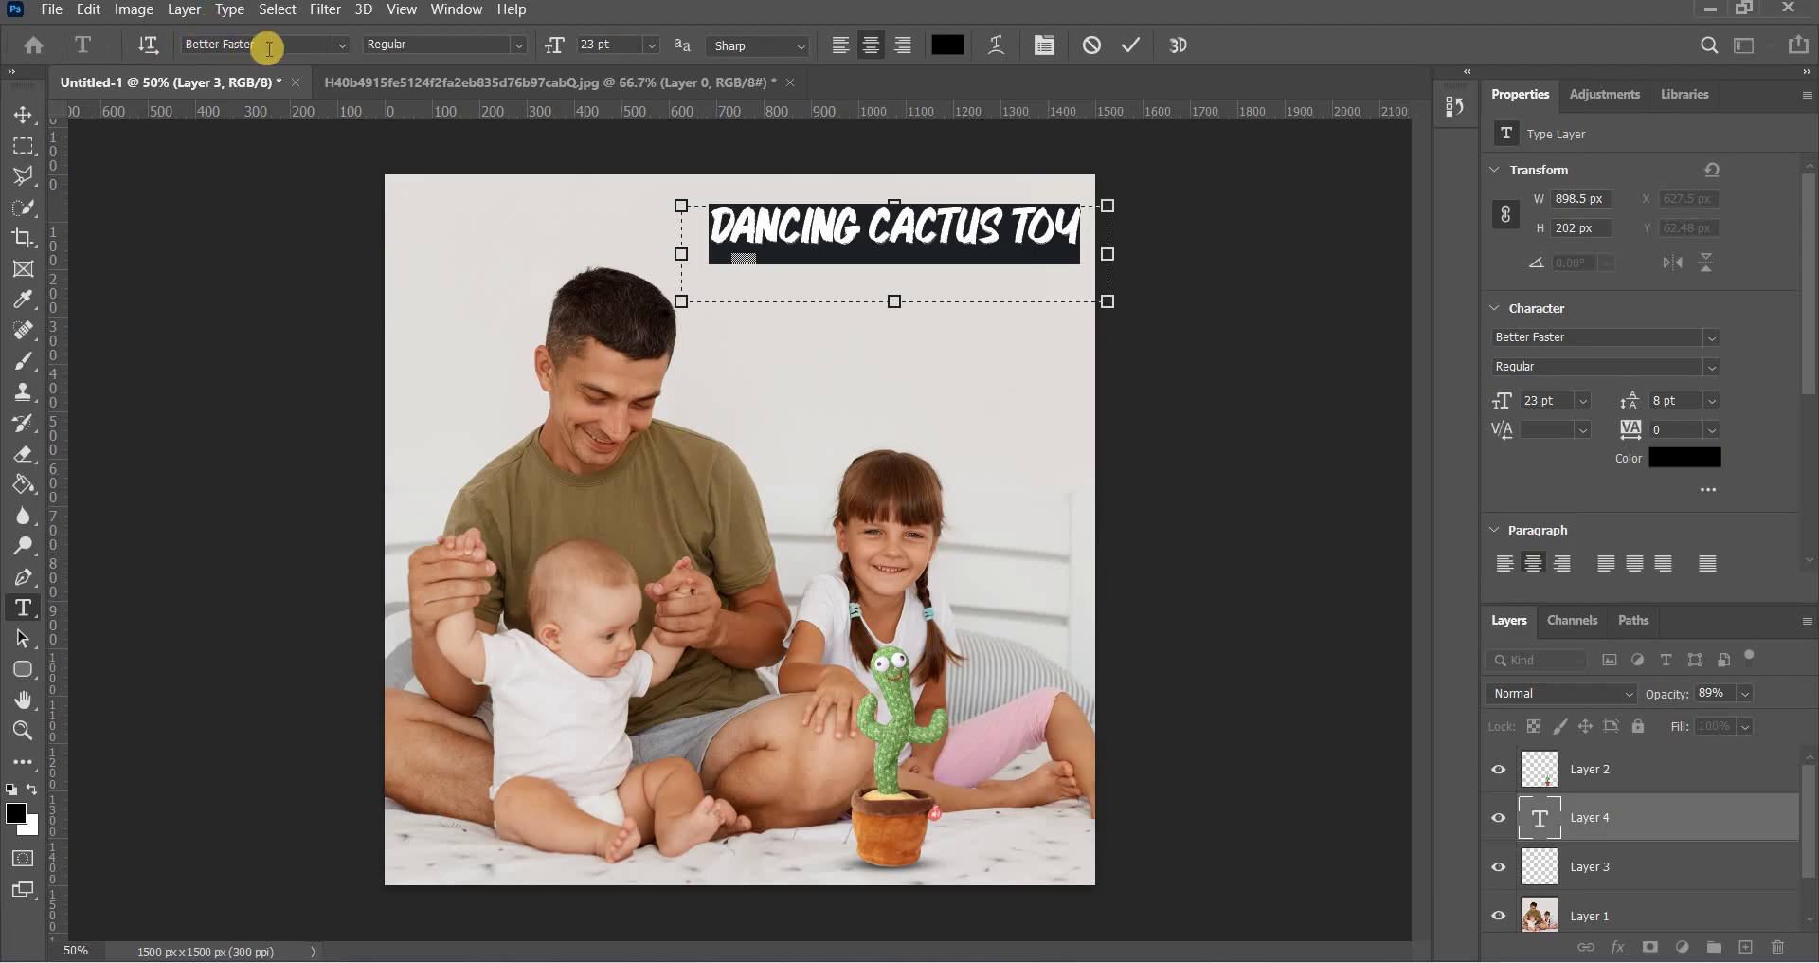
- Change the heading's font to Just Bubble Regular and shift the text slightly so it fits inside the canvas edge
click(270, 48)
text(ju)
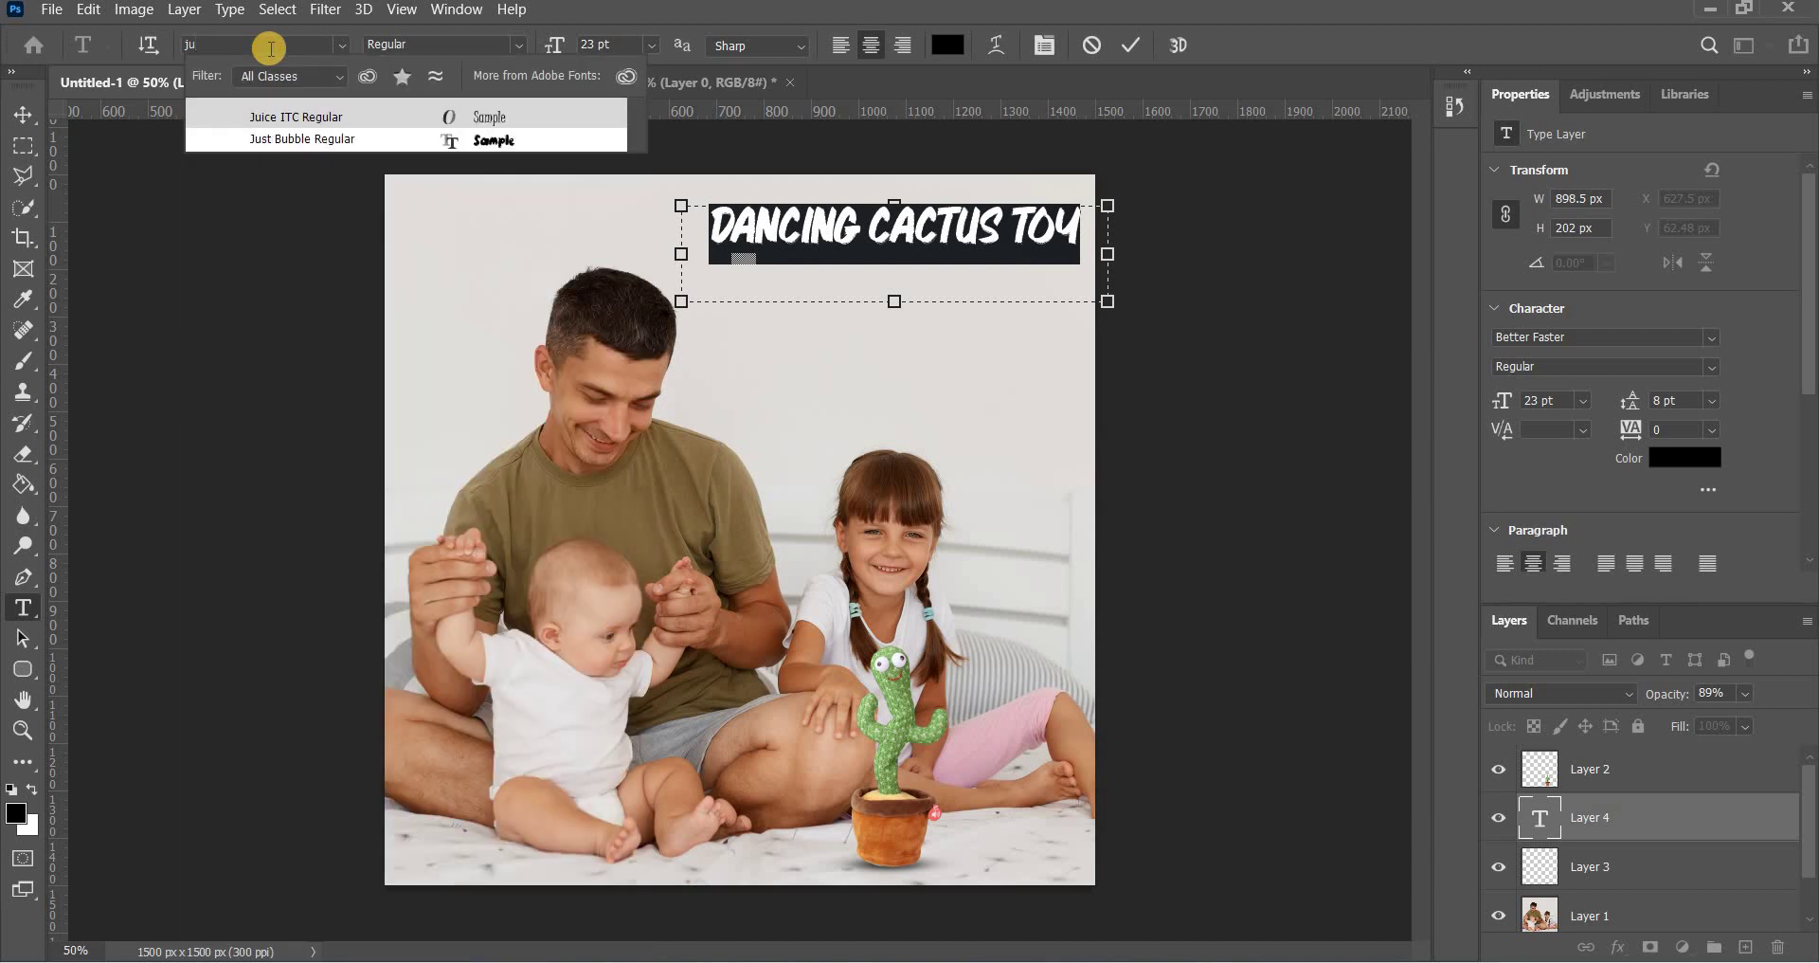
click(465, 140)
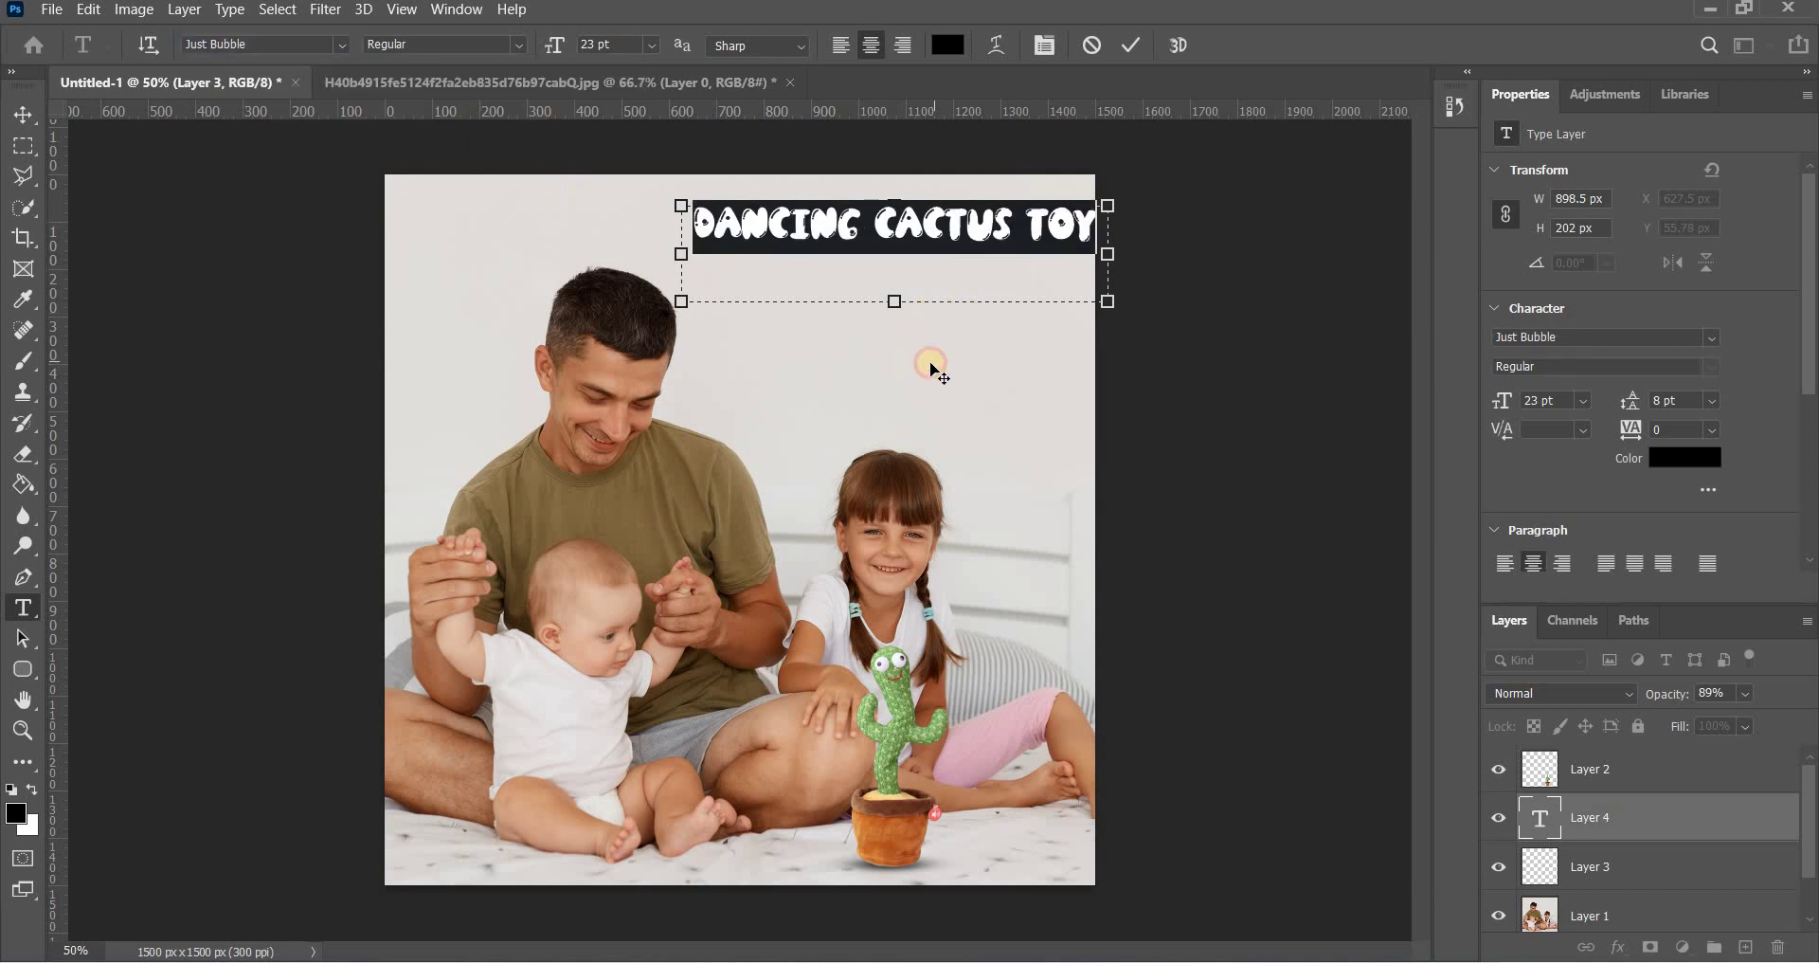
drag(931, 366, 915, 357)
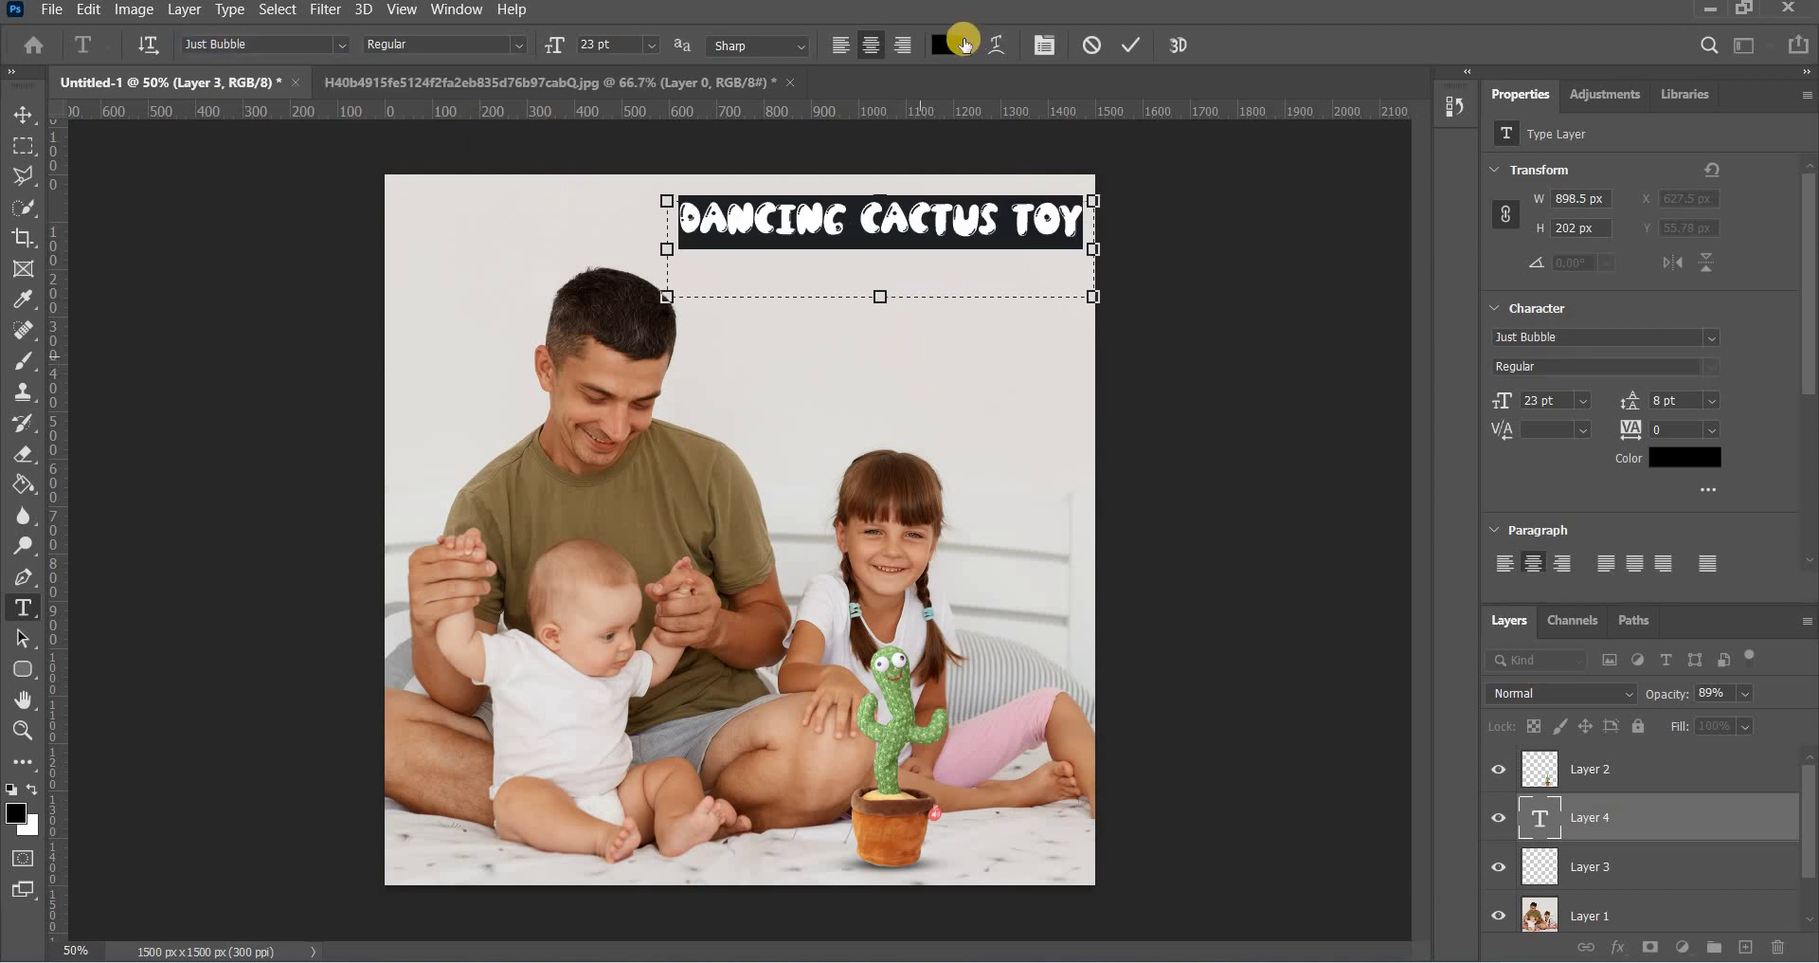
- Recolour the heading dark brown (663420) by sampling the brown of the cactus pot in the image
click(950, 44)
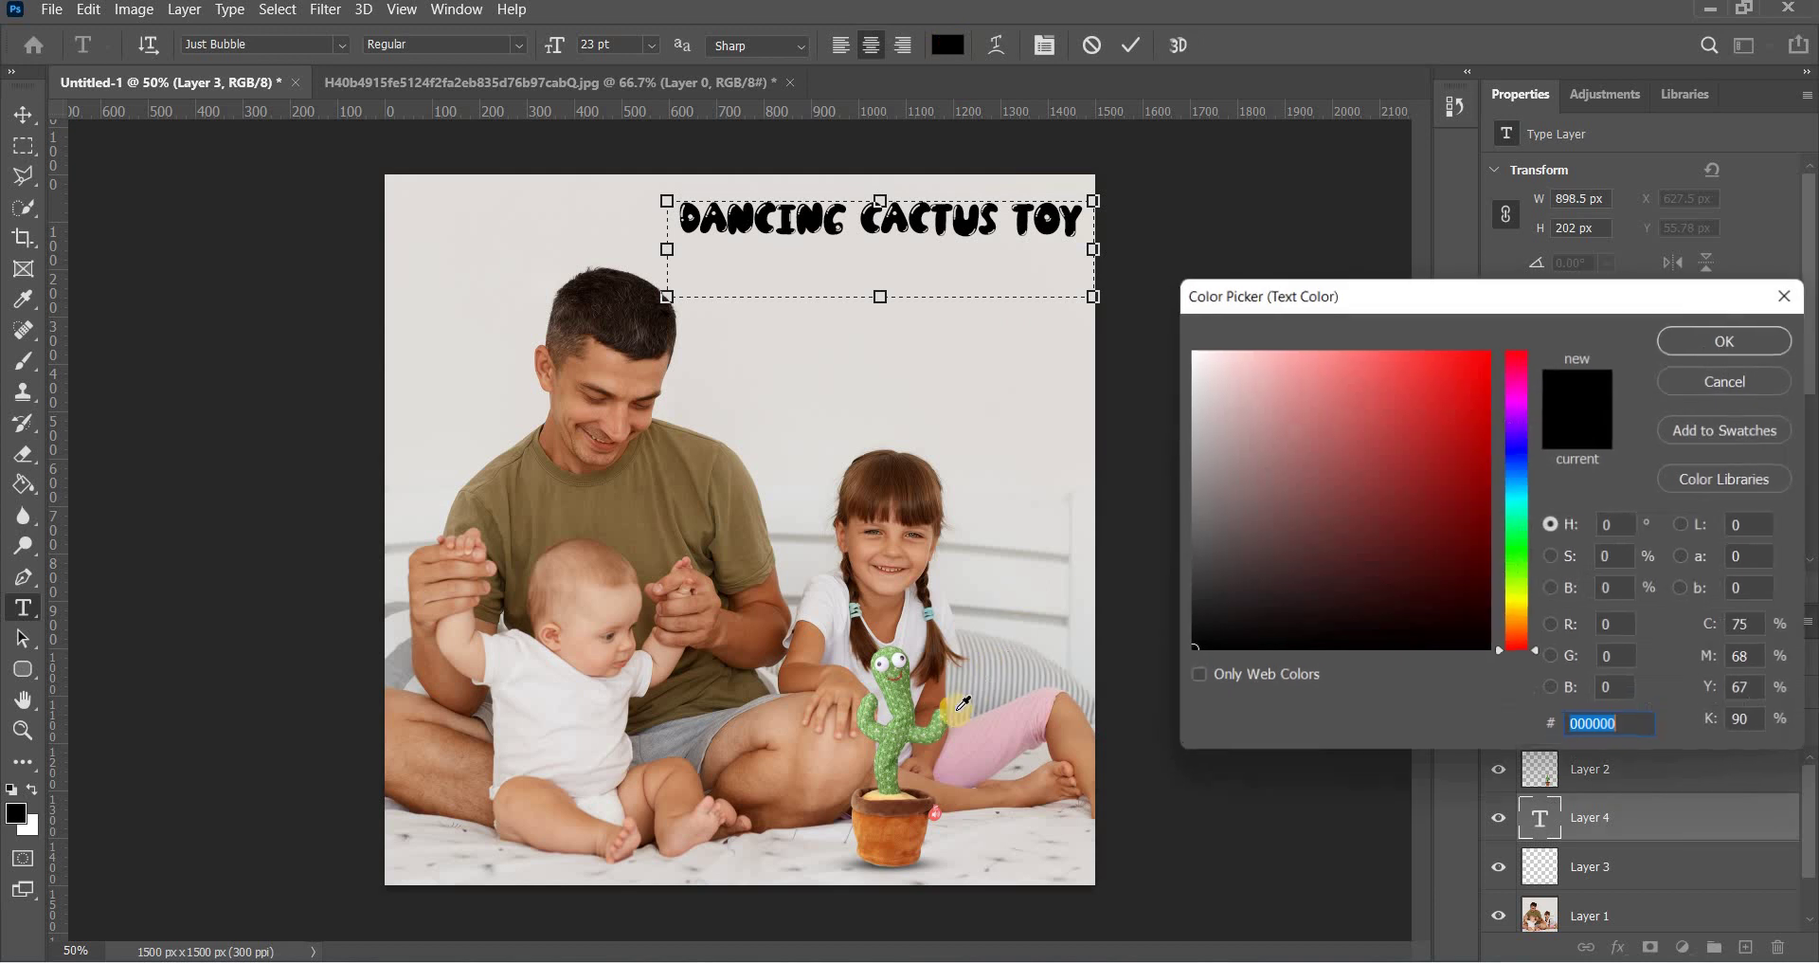
click(902, 699)
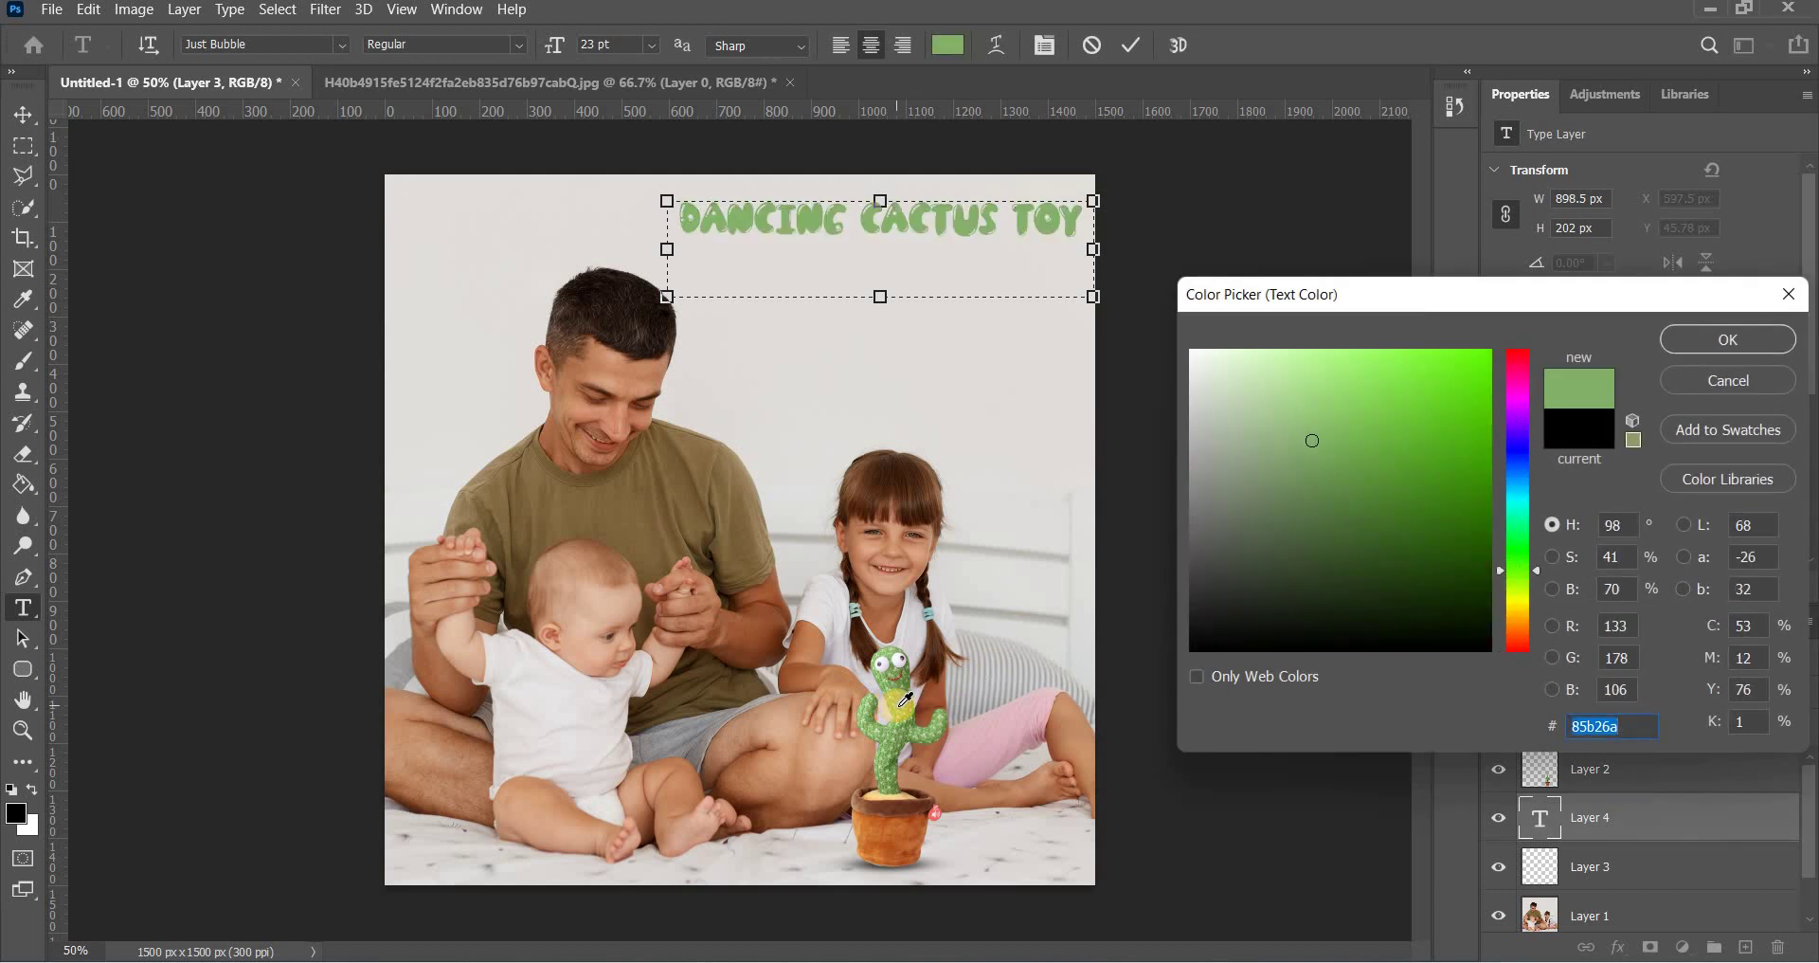
click(912, 807)
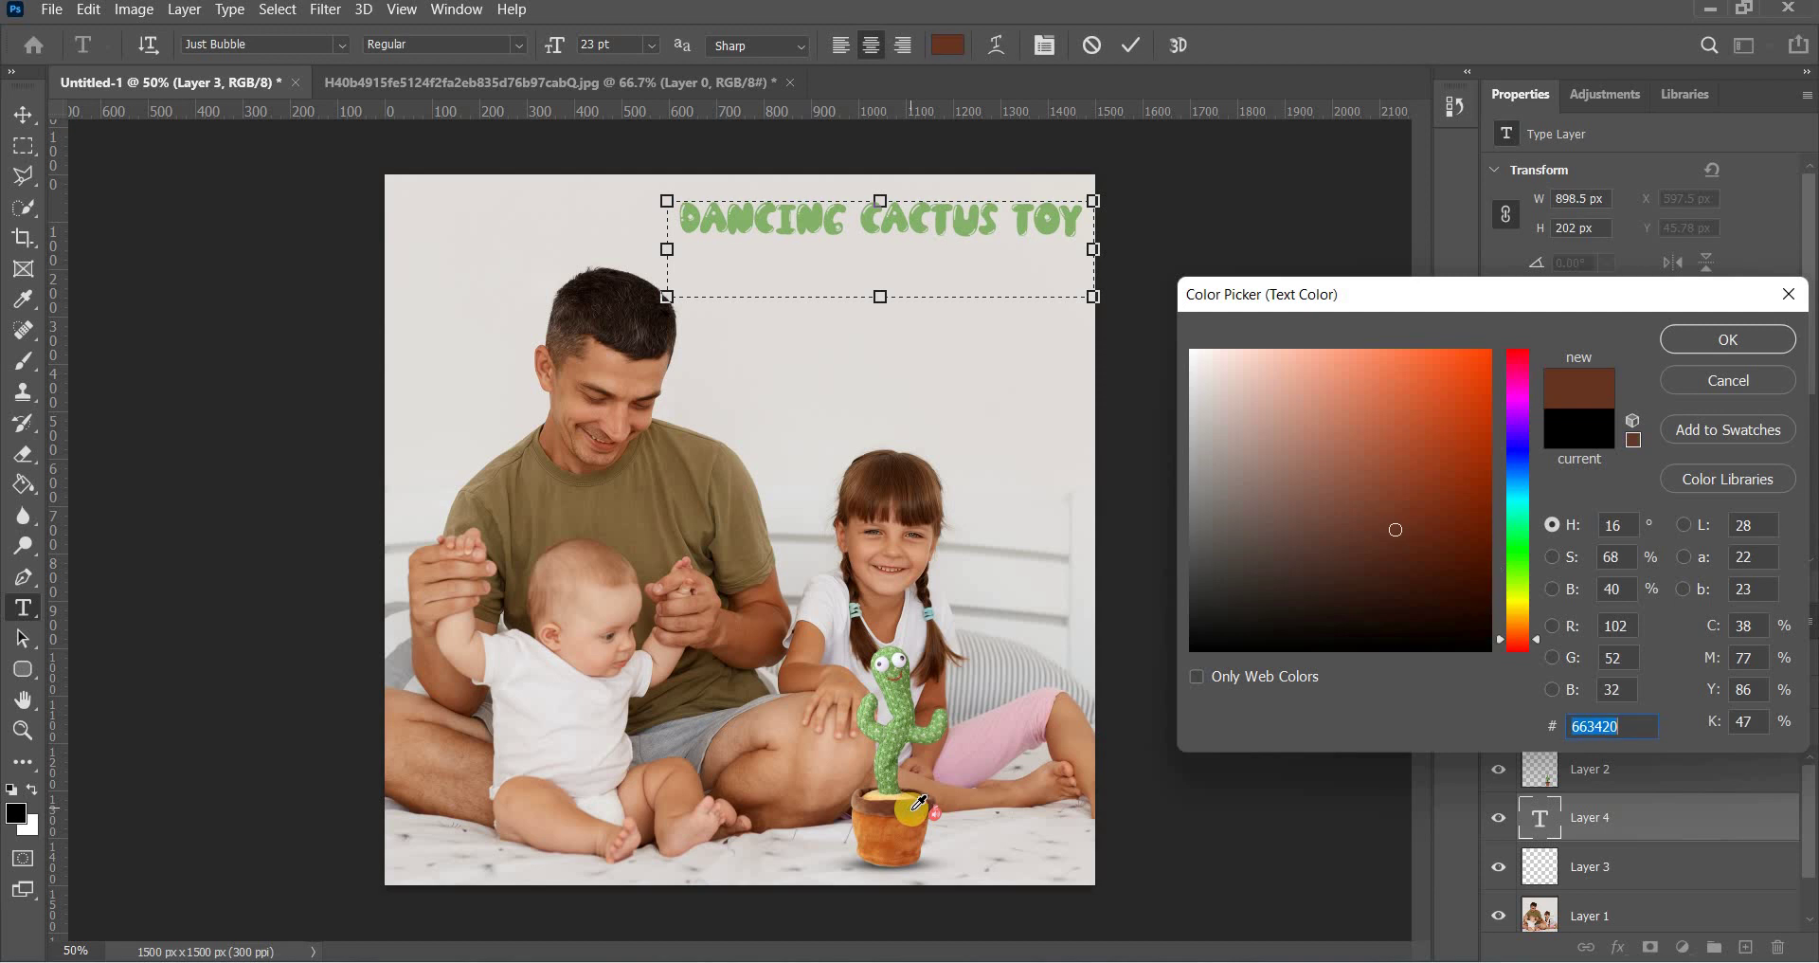
click(1685, 338)
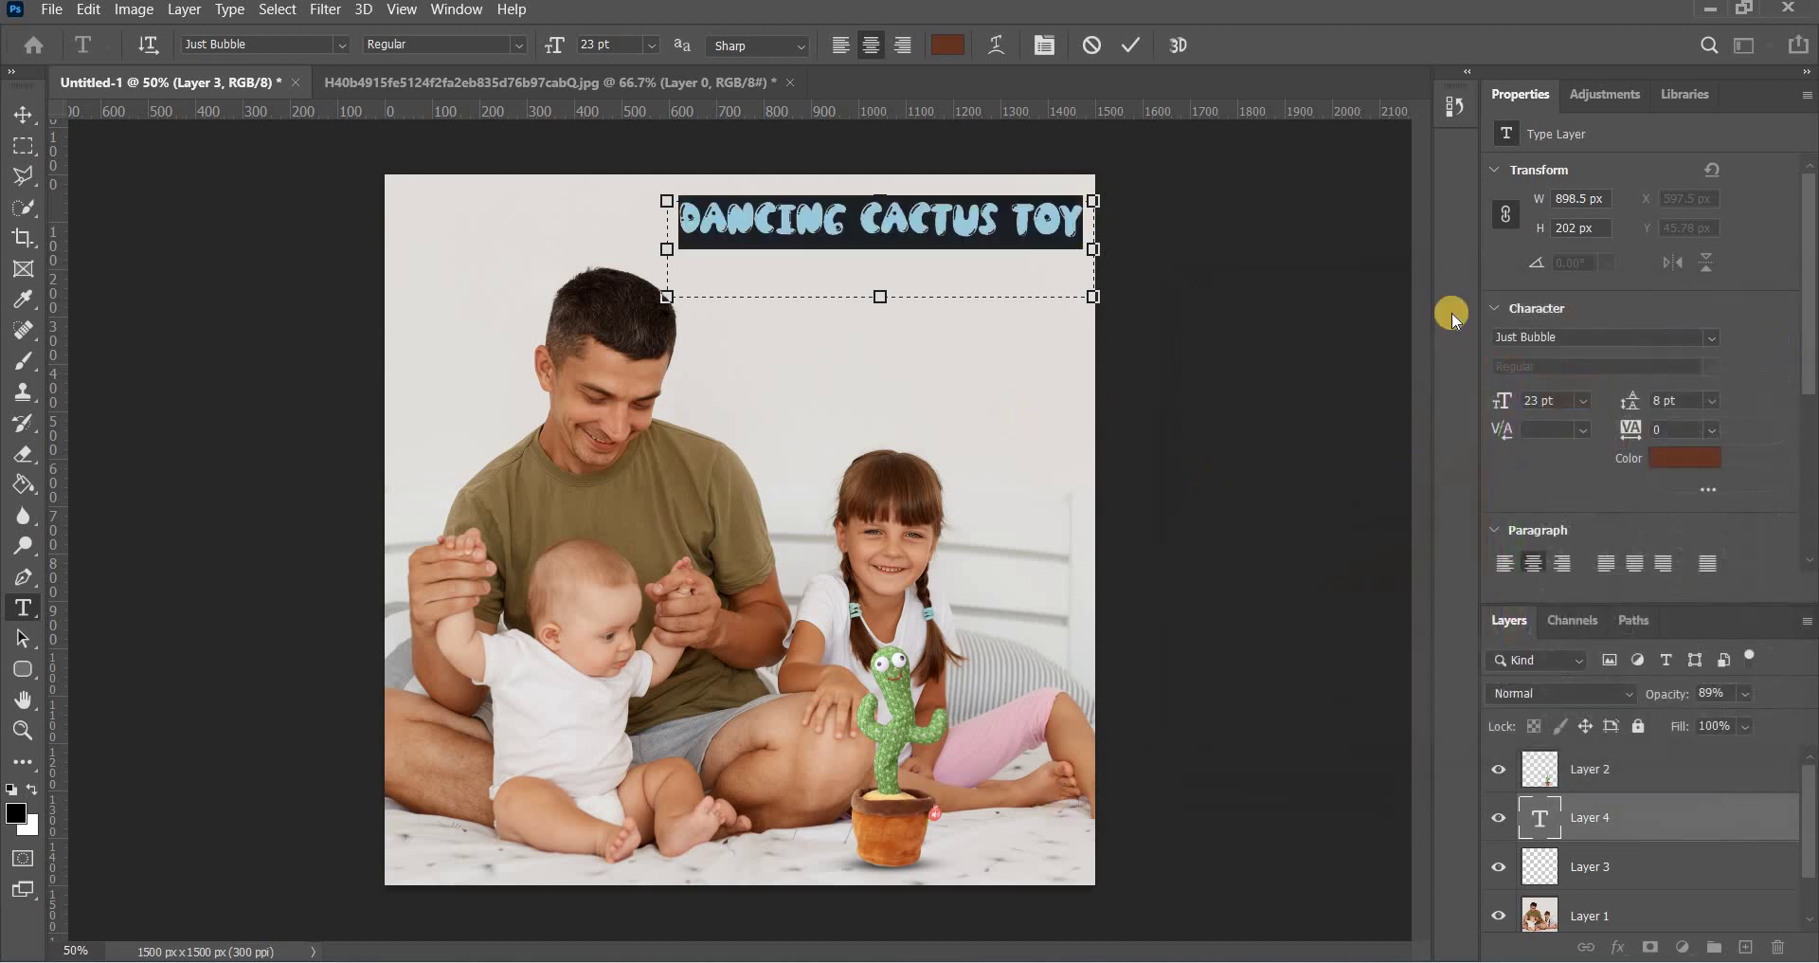
click(1126, 50)
- Enlarge the heading's text box to about 1095 by 274 px and set its text size to 30 pt
click(1001, 294)
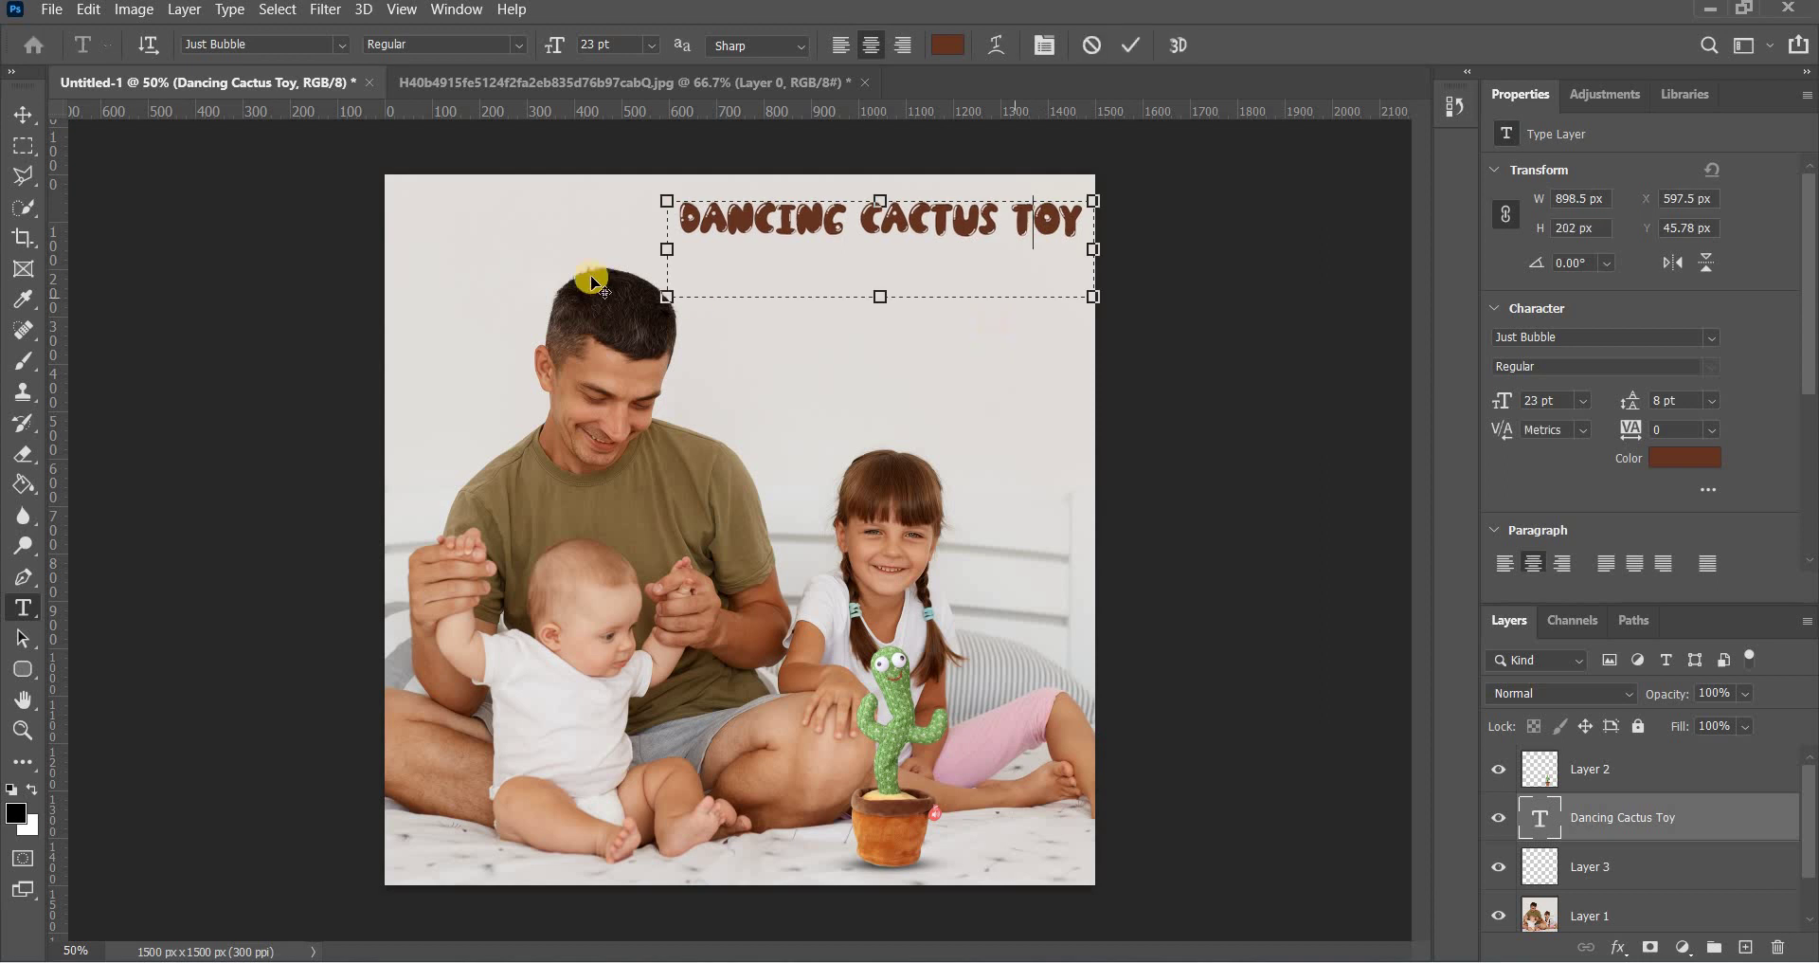
drag(575, 330, 573, 331)
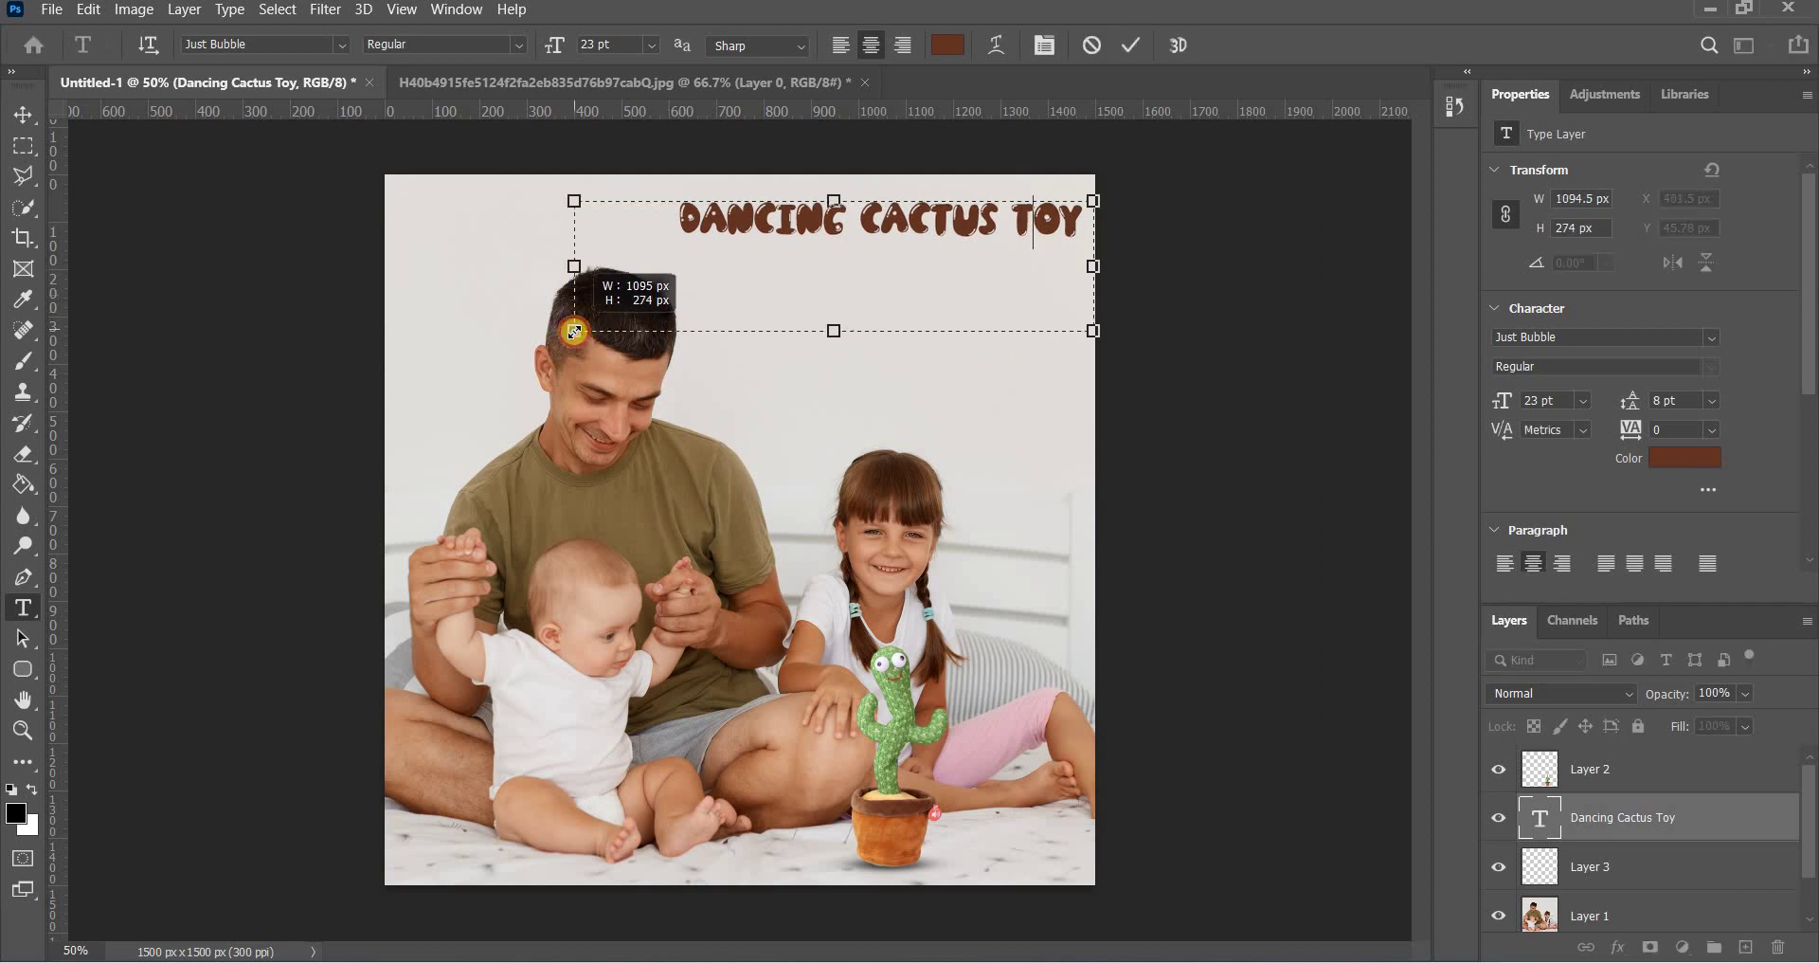
click(1133, 43)
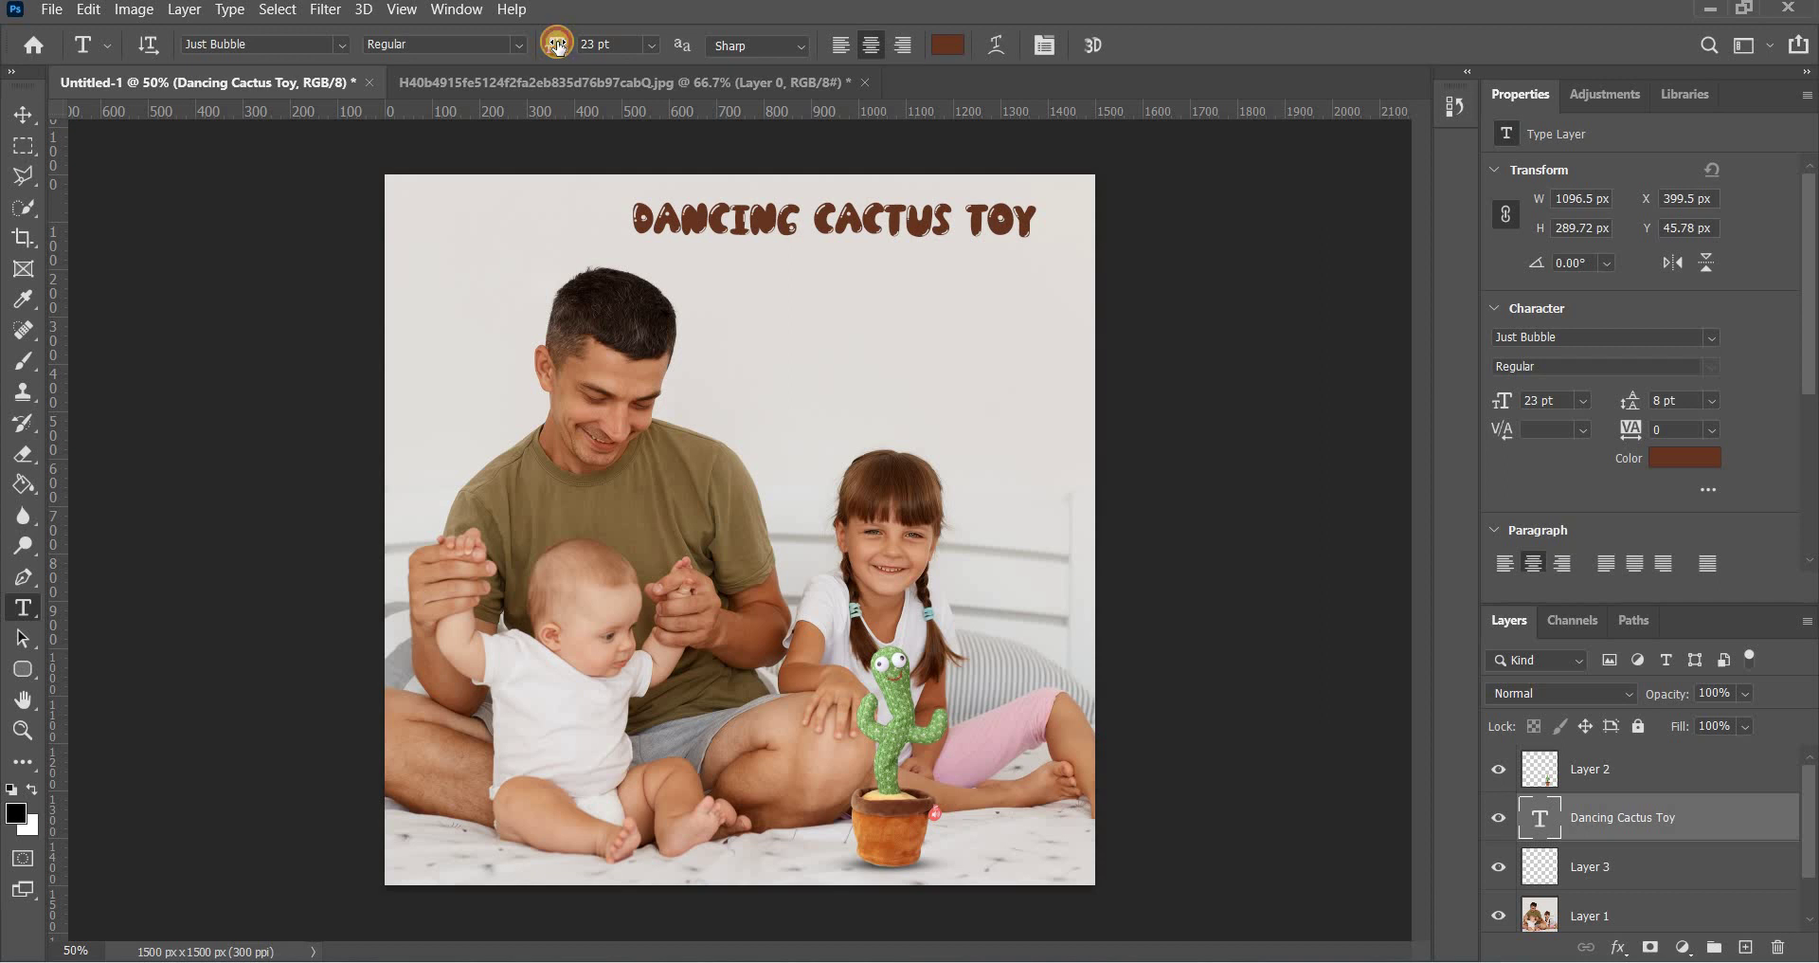
text(42)
key(Return)
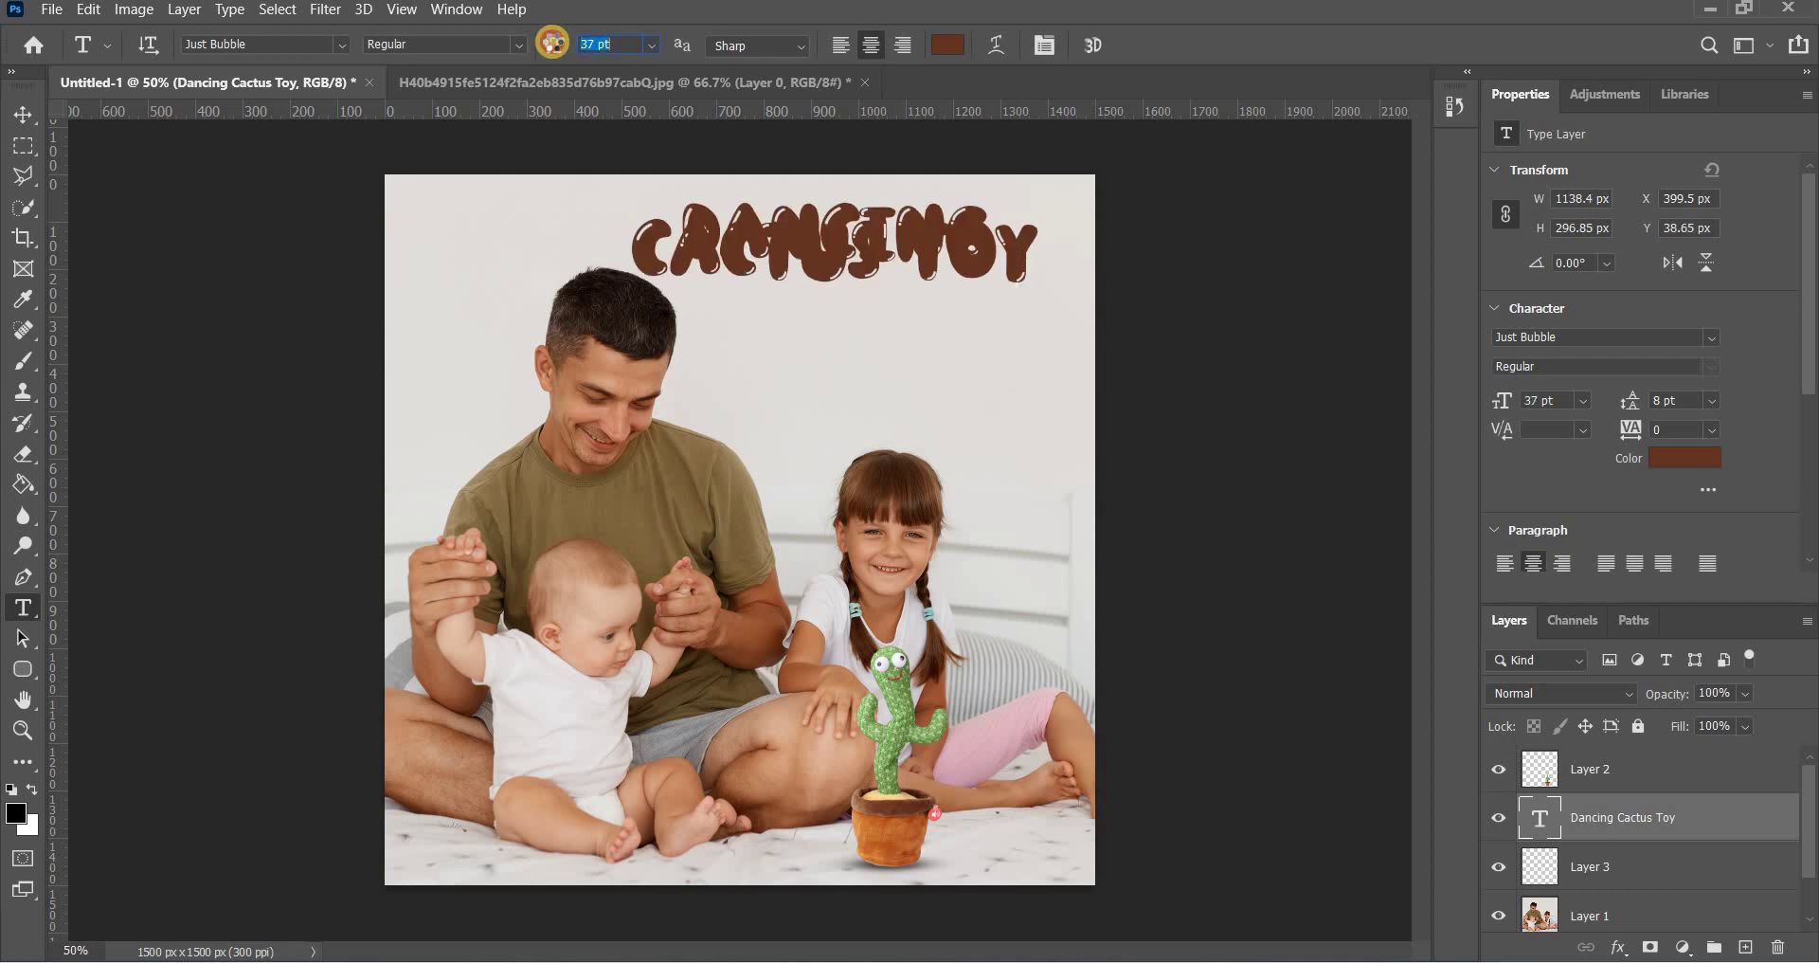
drag(552, 44, 554, 55)
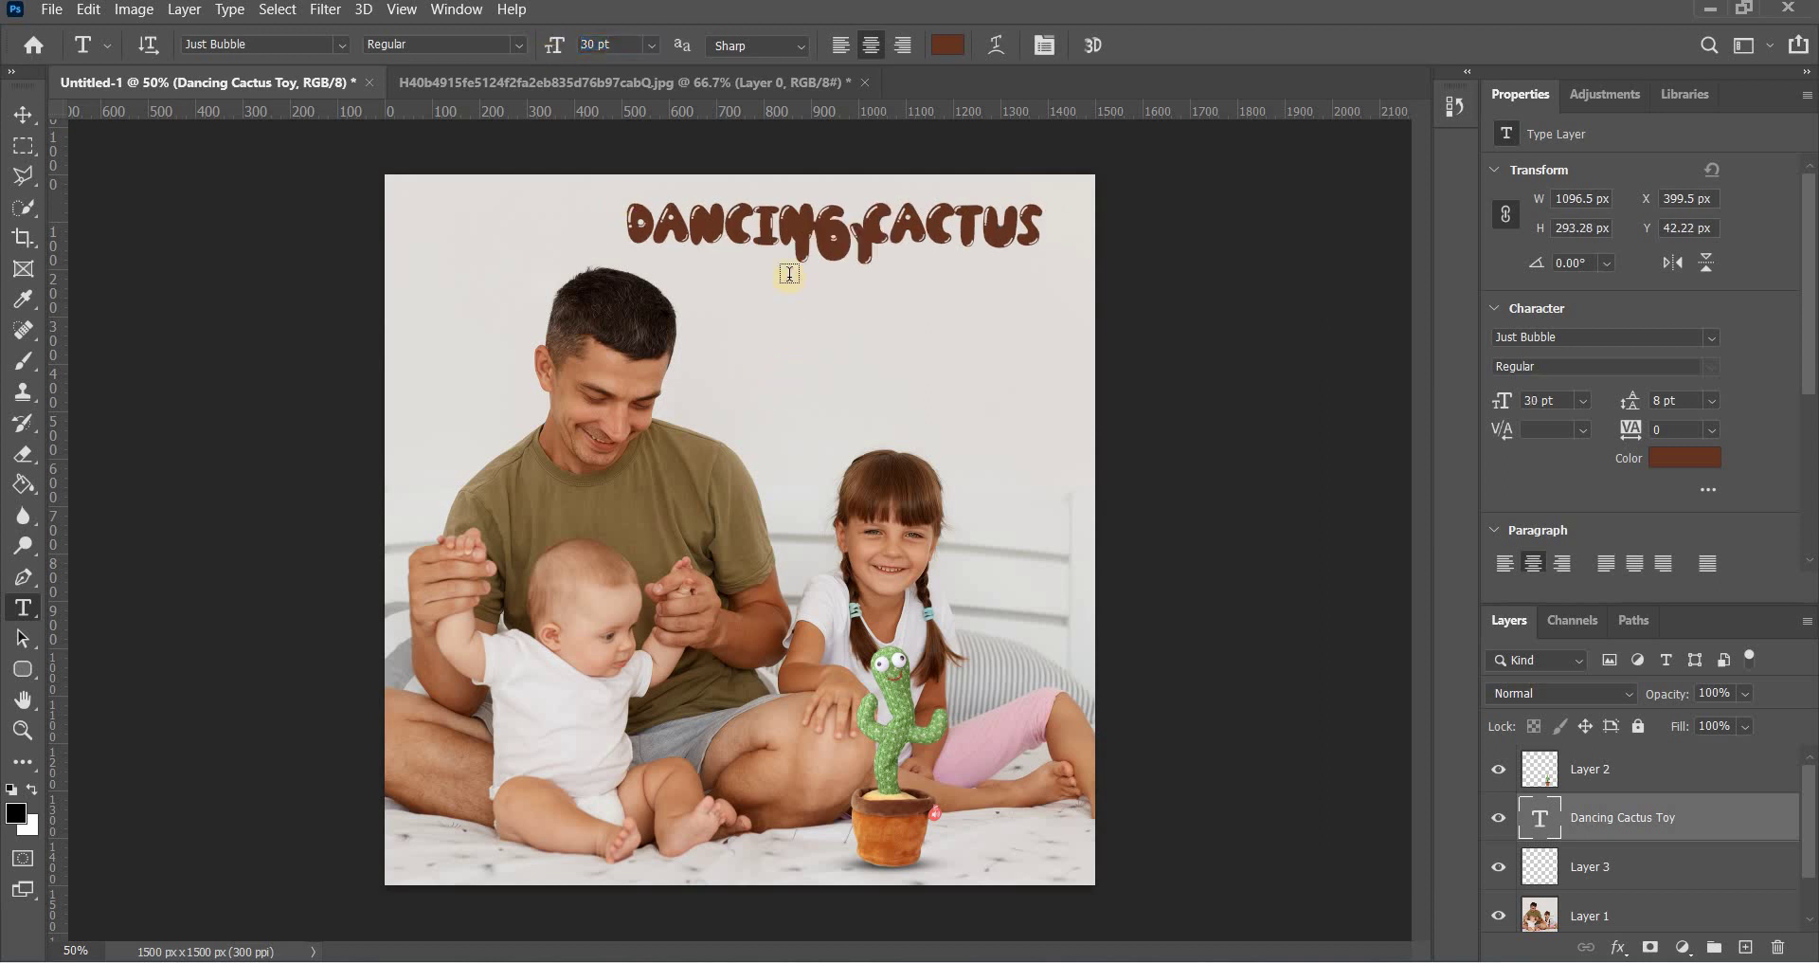
- Widen the heading's text box to about 1252.5 px and shift it so the whole title fits on one line inside the canvas
click(797, 238)
drag(1102, 269, 1178, 270)
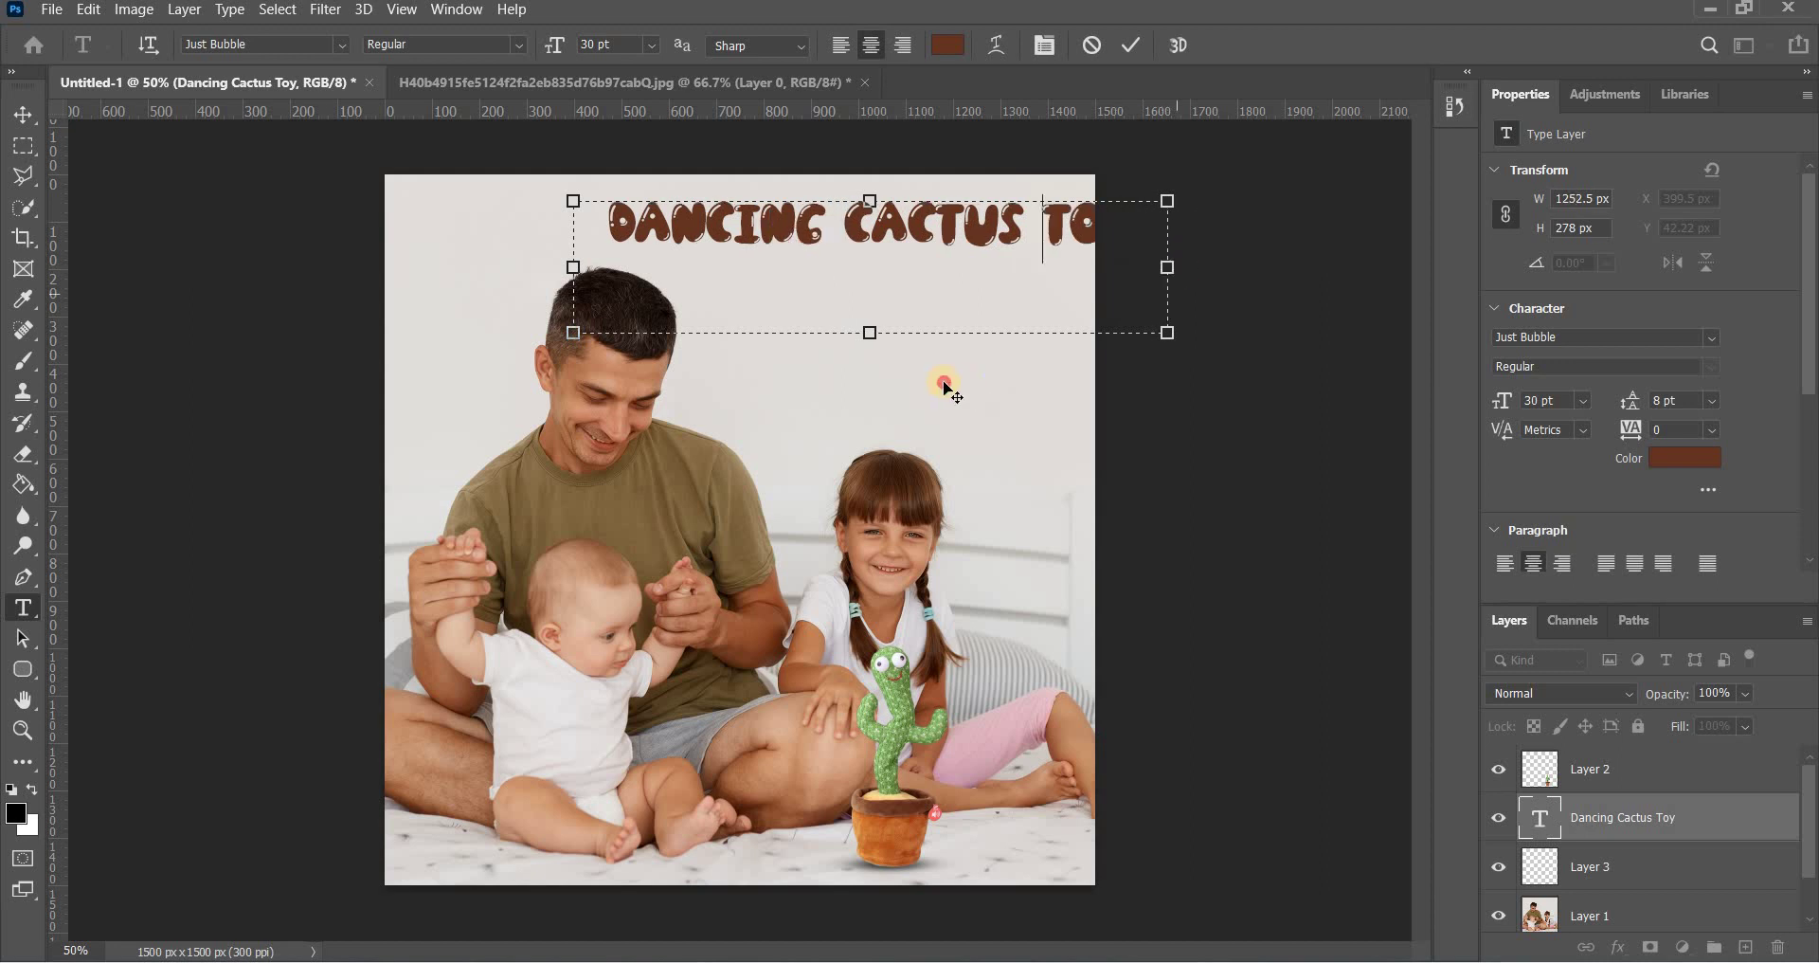
drag(969, 386, 921, 379)
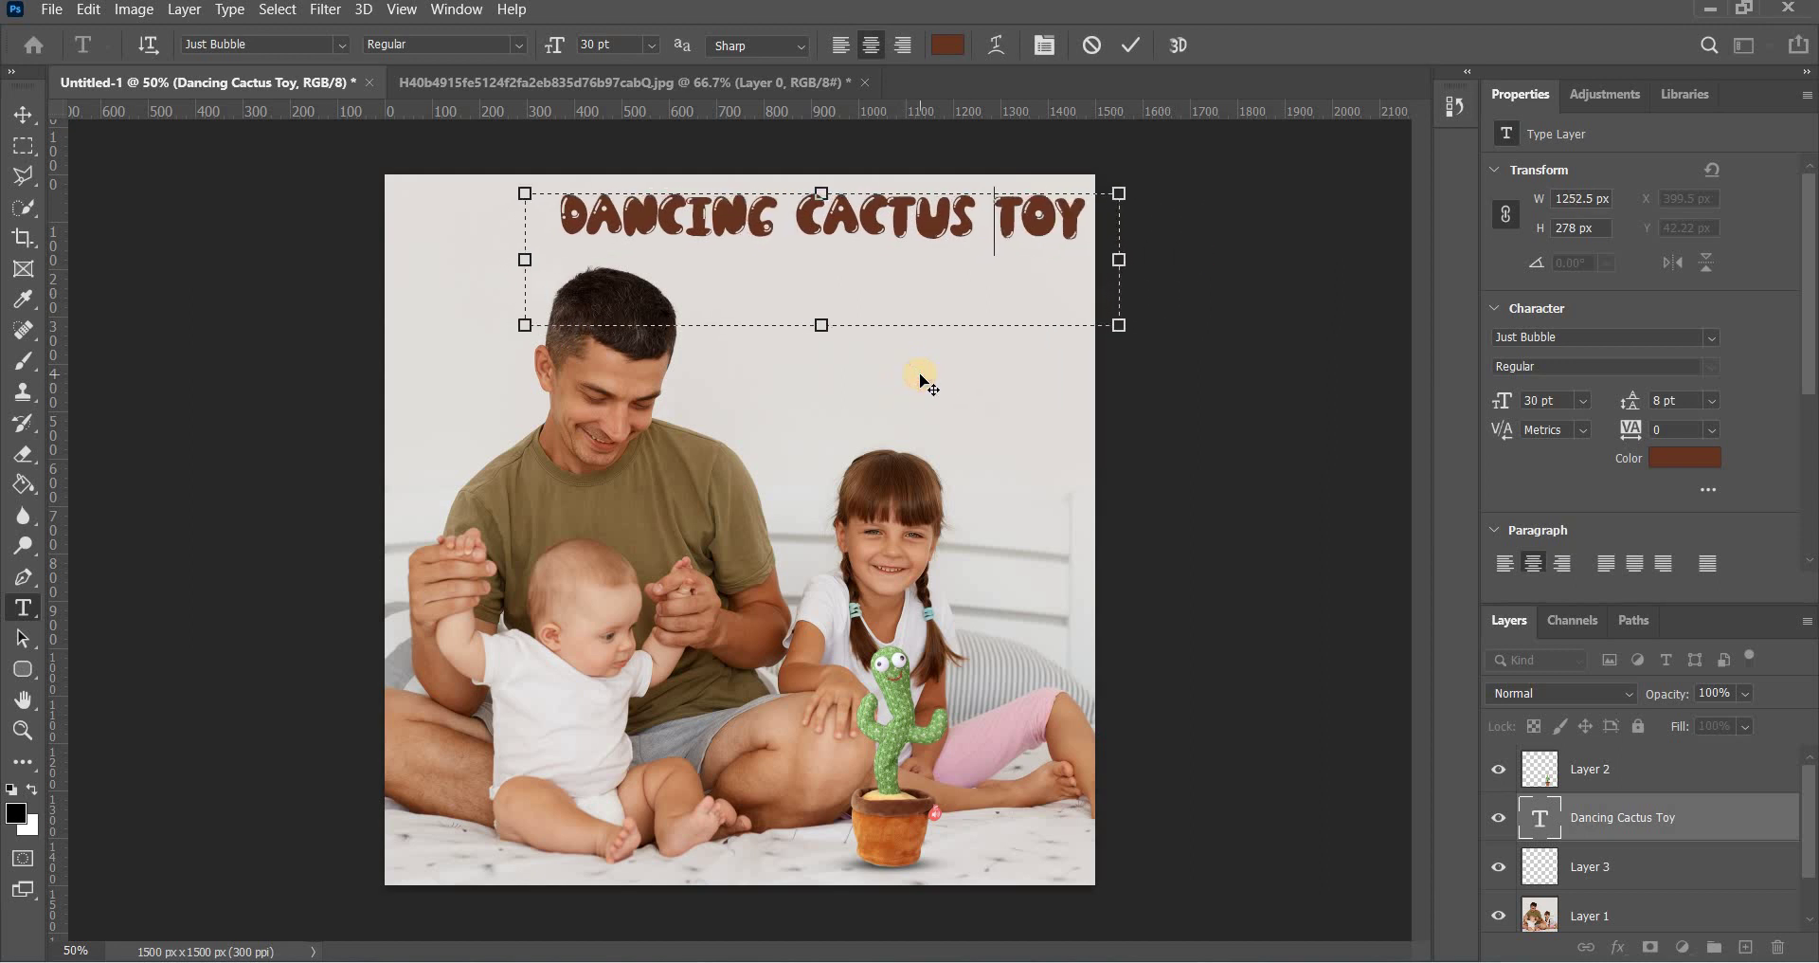
click(1134, 47)
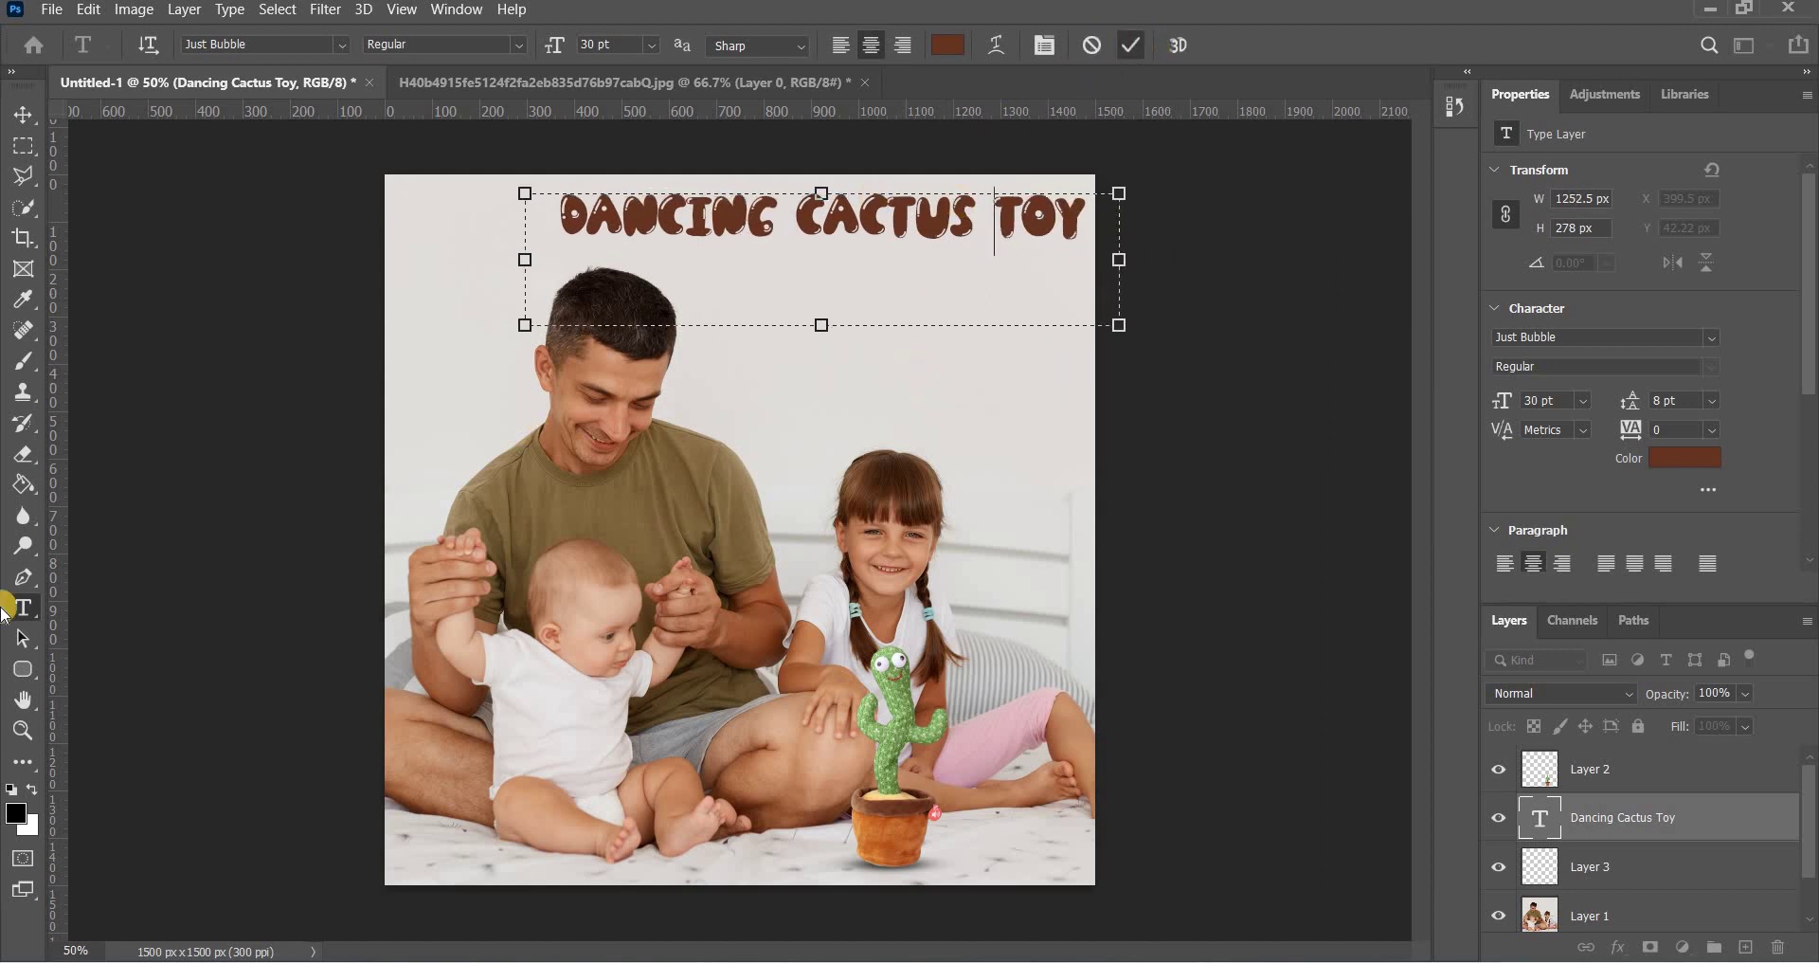
- Try Britannic Bold as the heading's font and return it to Just Bubble
click(335, 42)
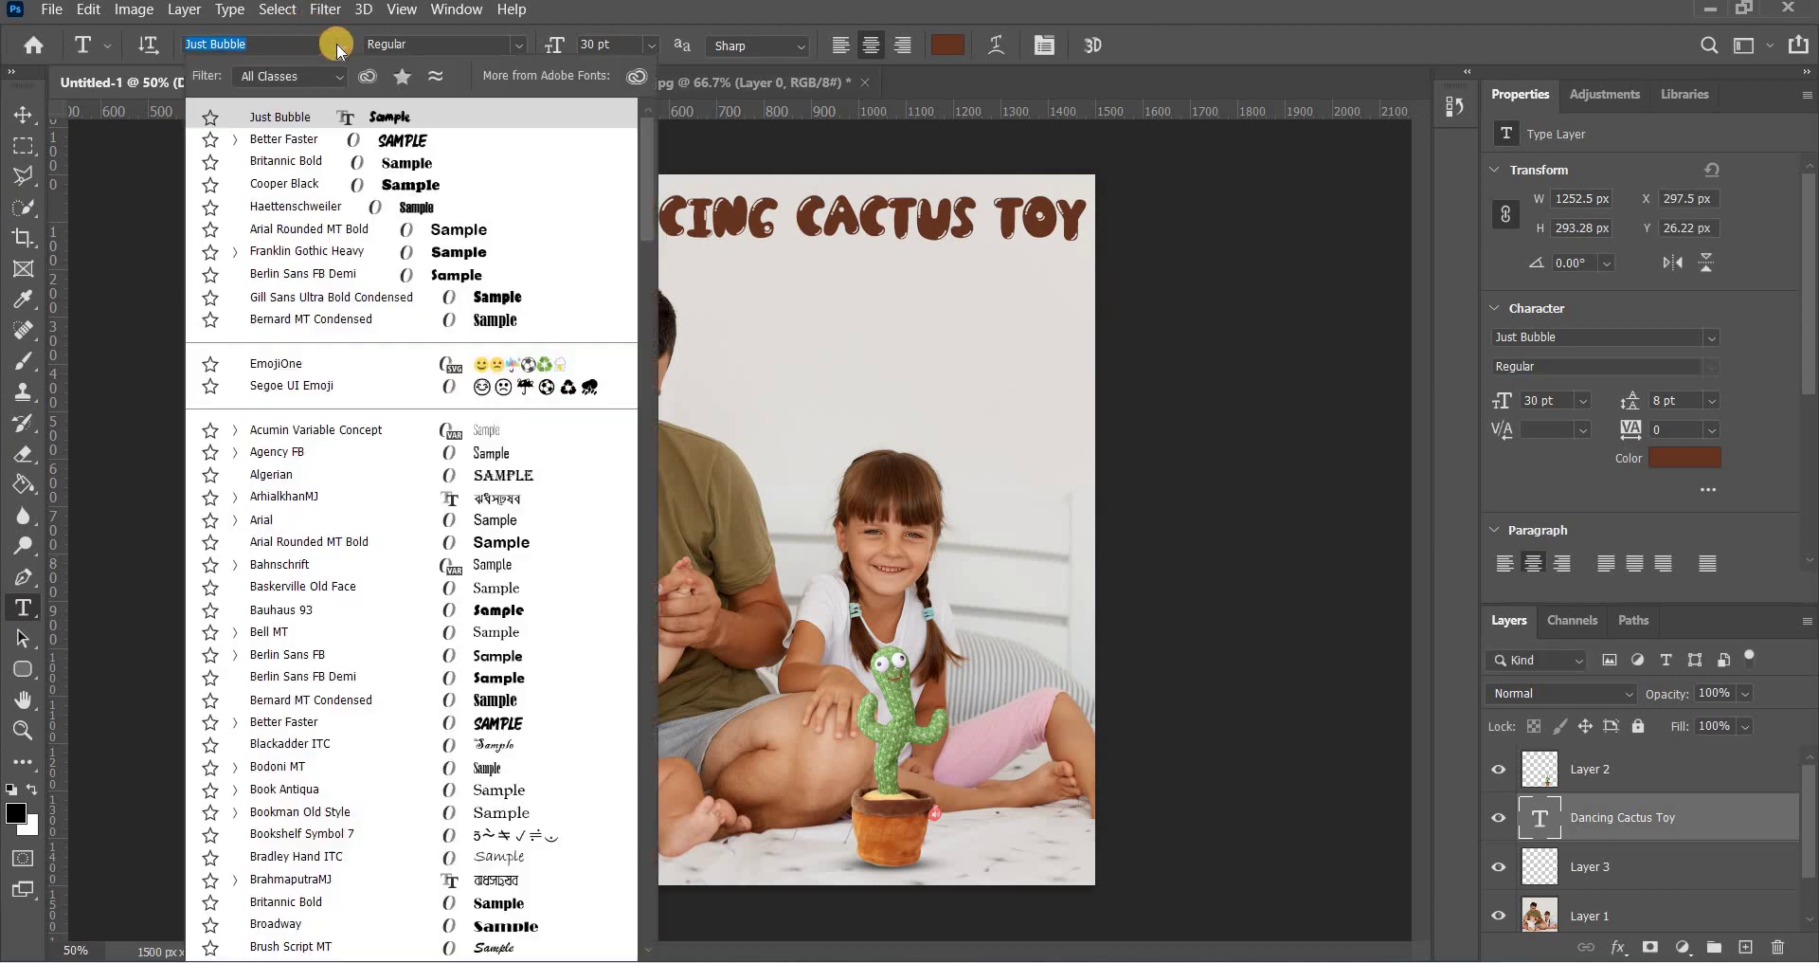
click(302, 166)
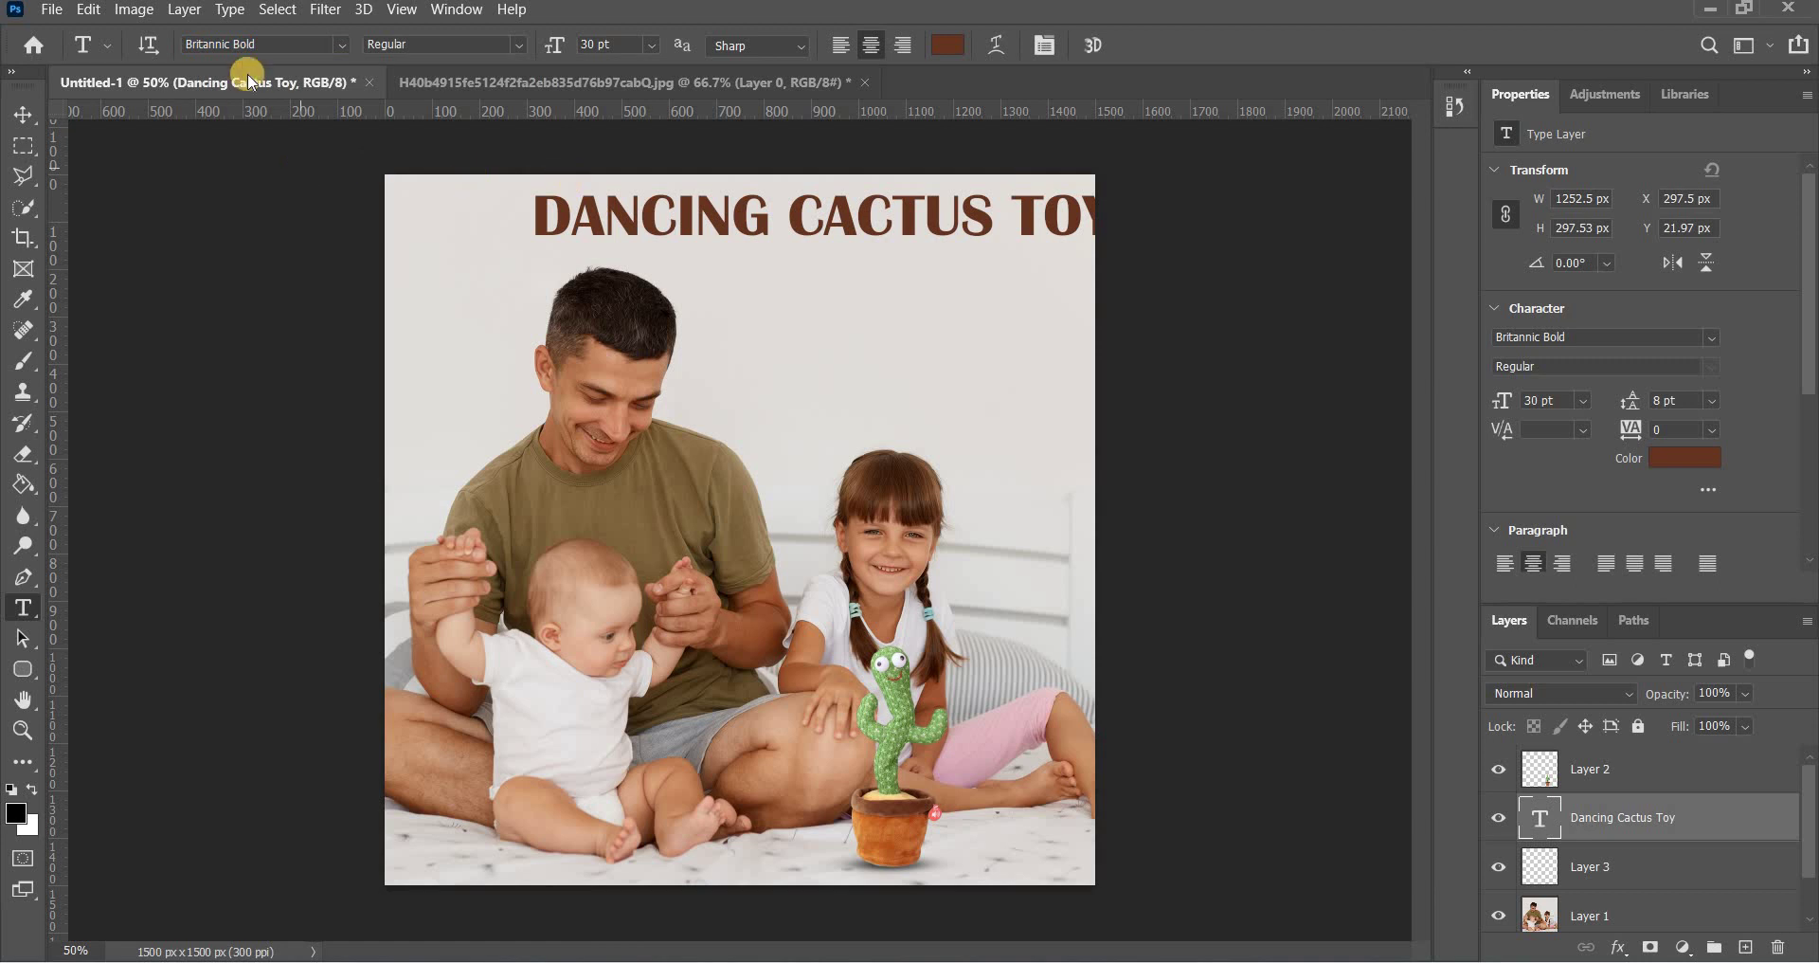
click(341, 44)
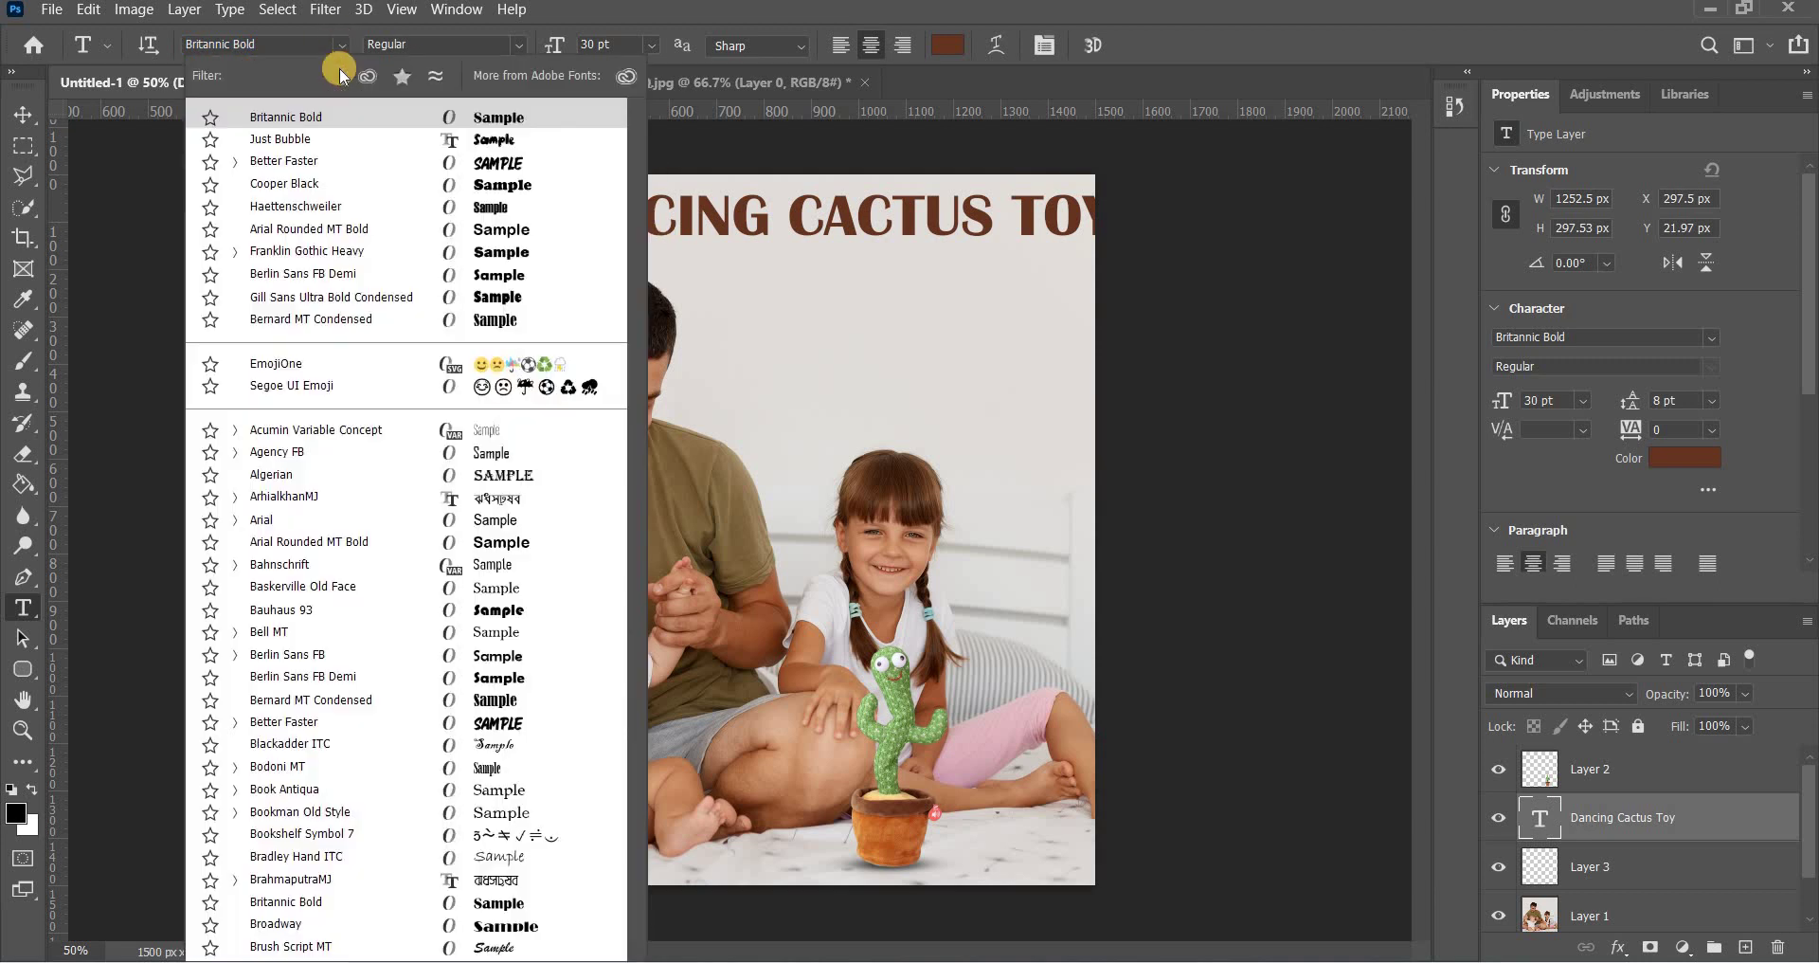
click(301, 142)
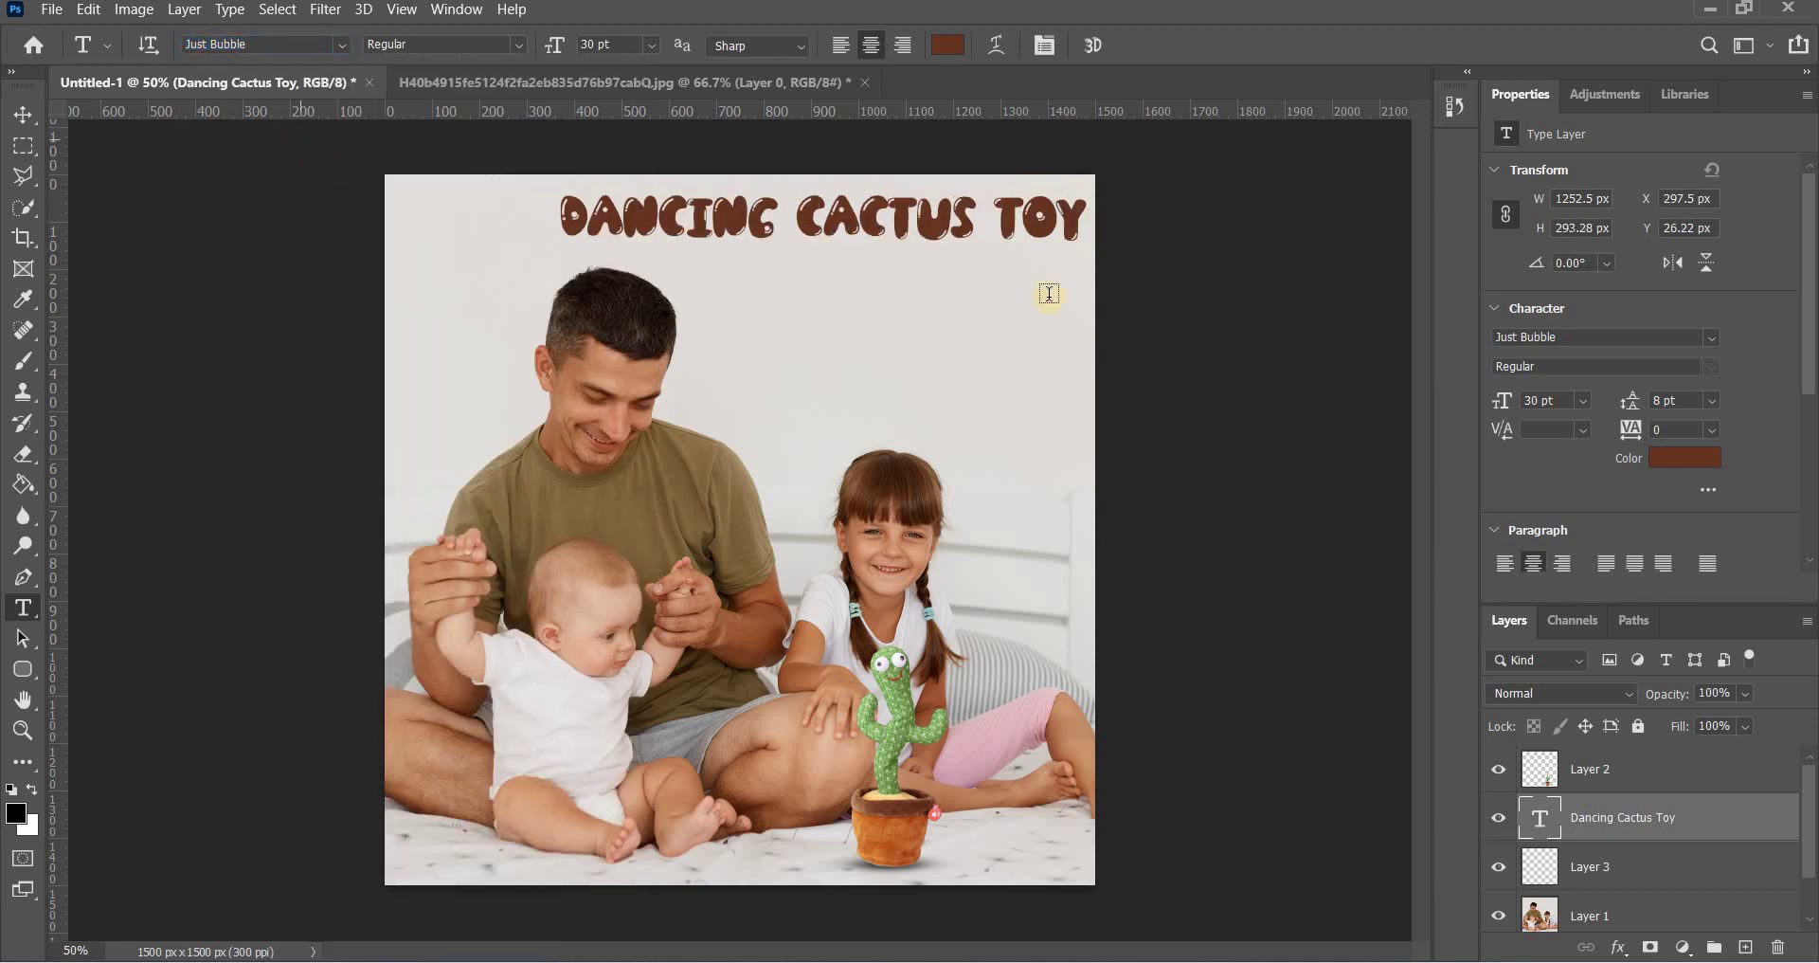
- Draw a 14 pt text box about 813 by 116 px below the heading and paste Notepad's "Funny dance and sounds,shining brightly to attract kids attention"
drag(690, 270, 1073, 326)
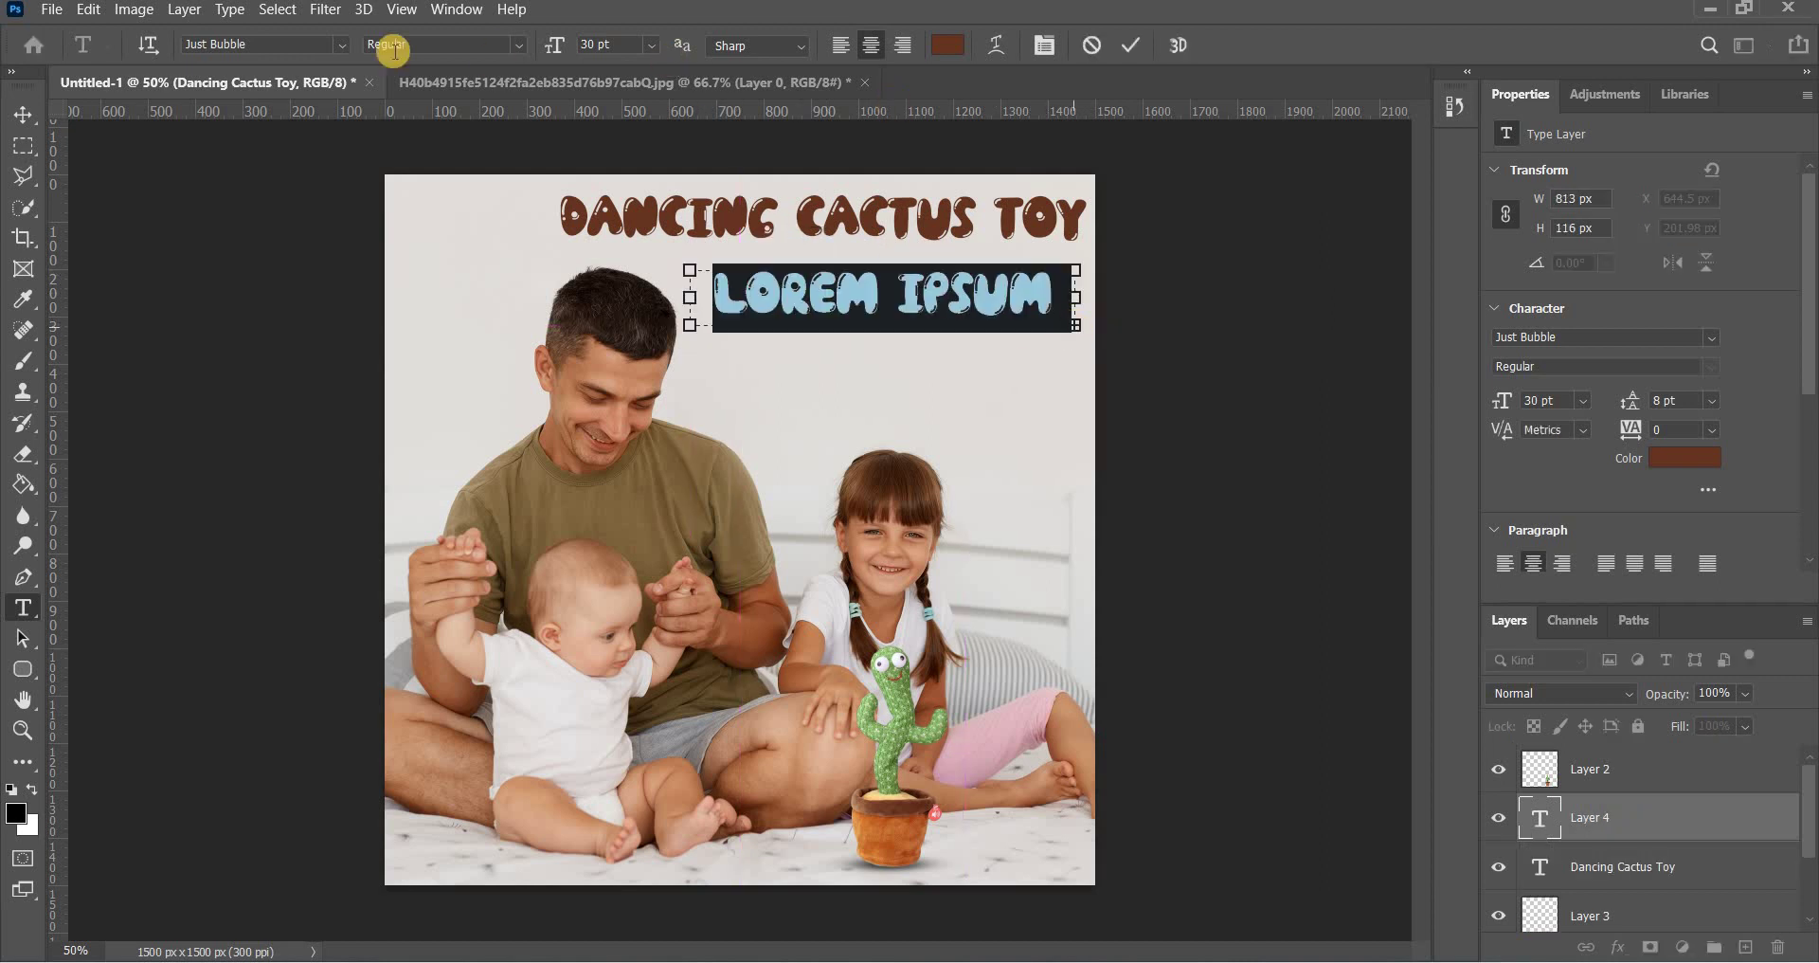
drag(517, 52, 536, 54)
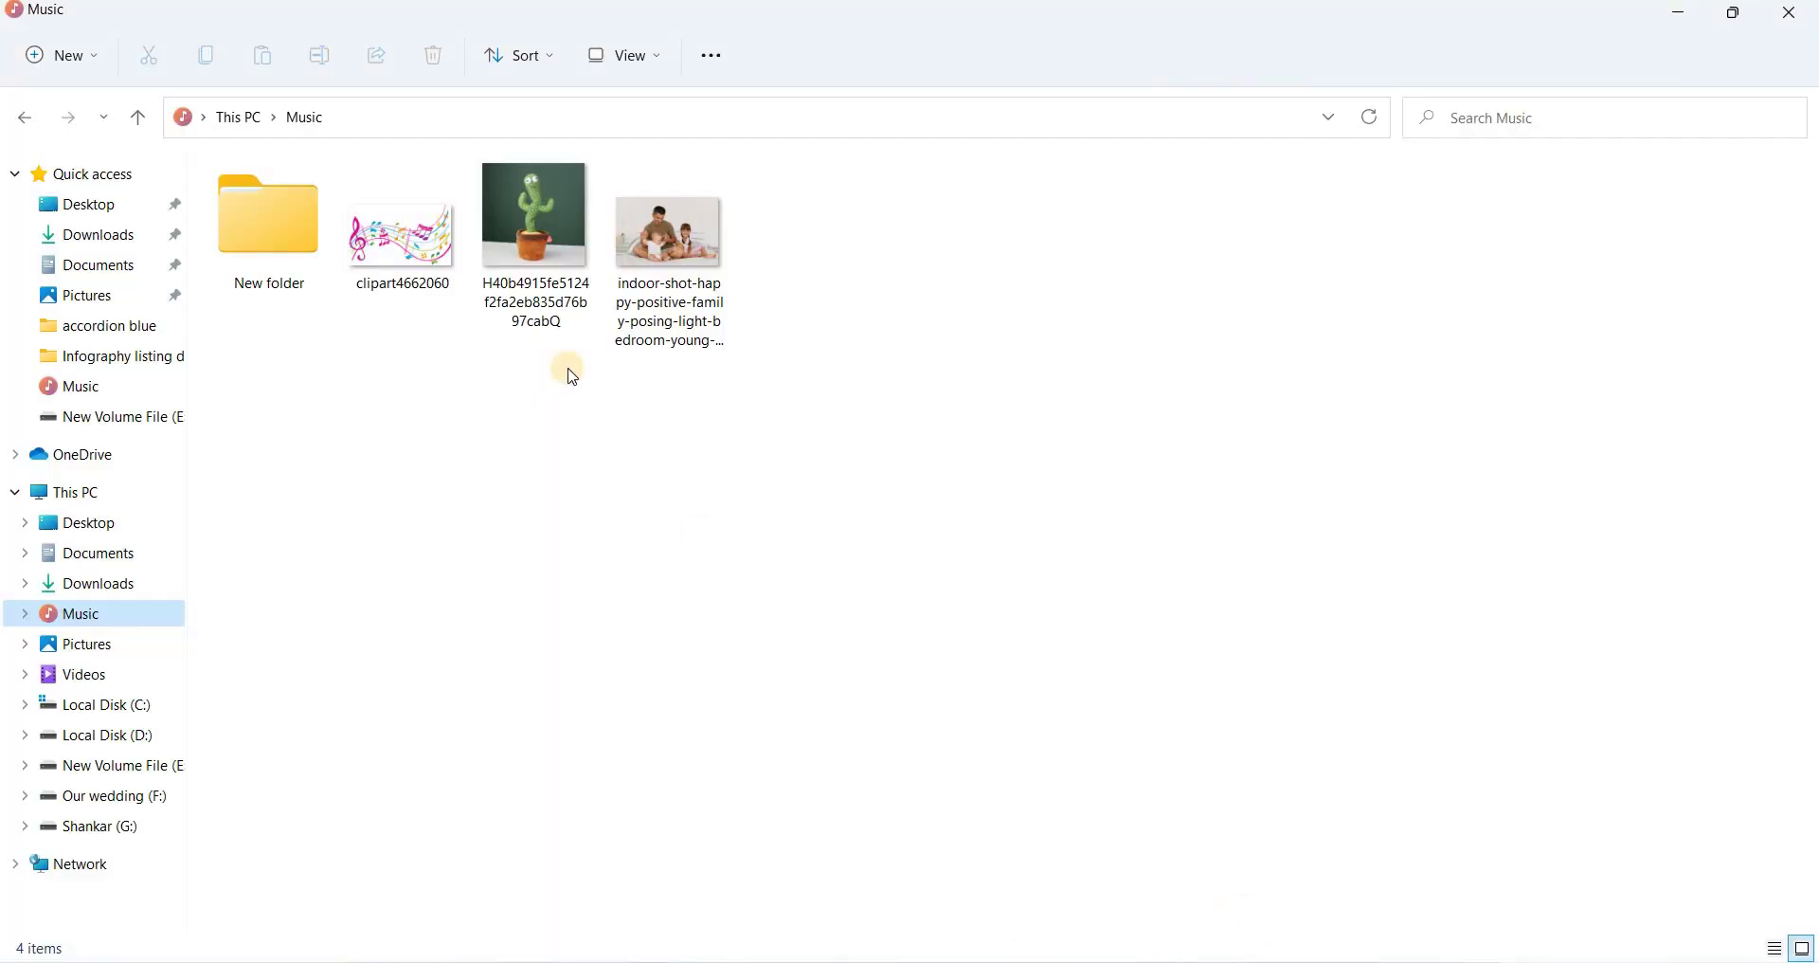
key(alt+Tab)
key(shift+Down)
key(shift+Down)
key(shift+End)
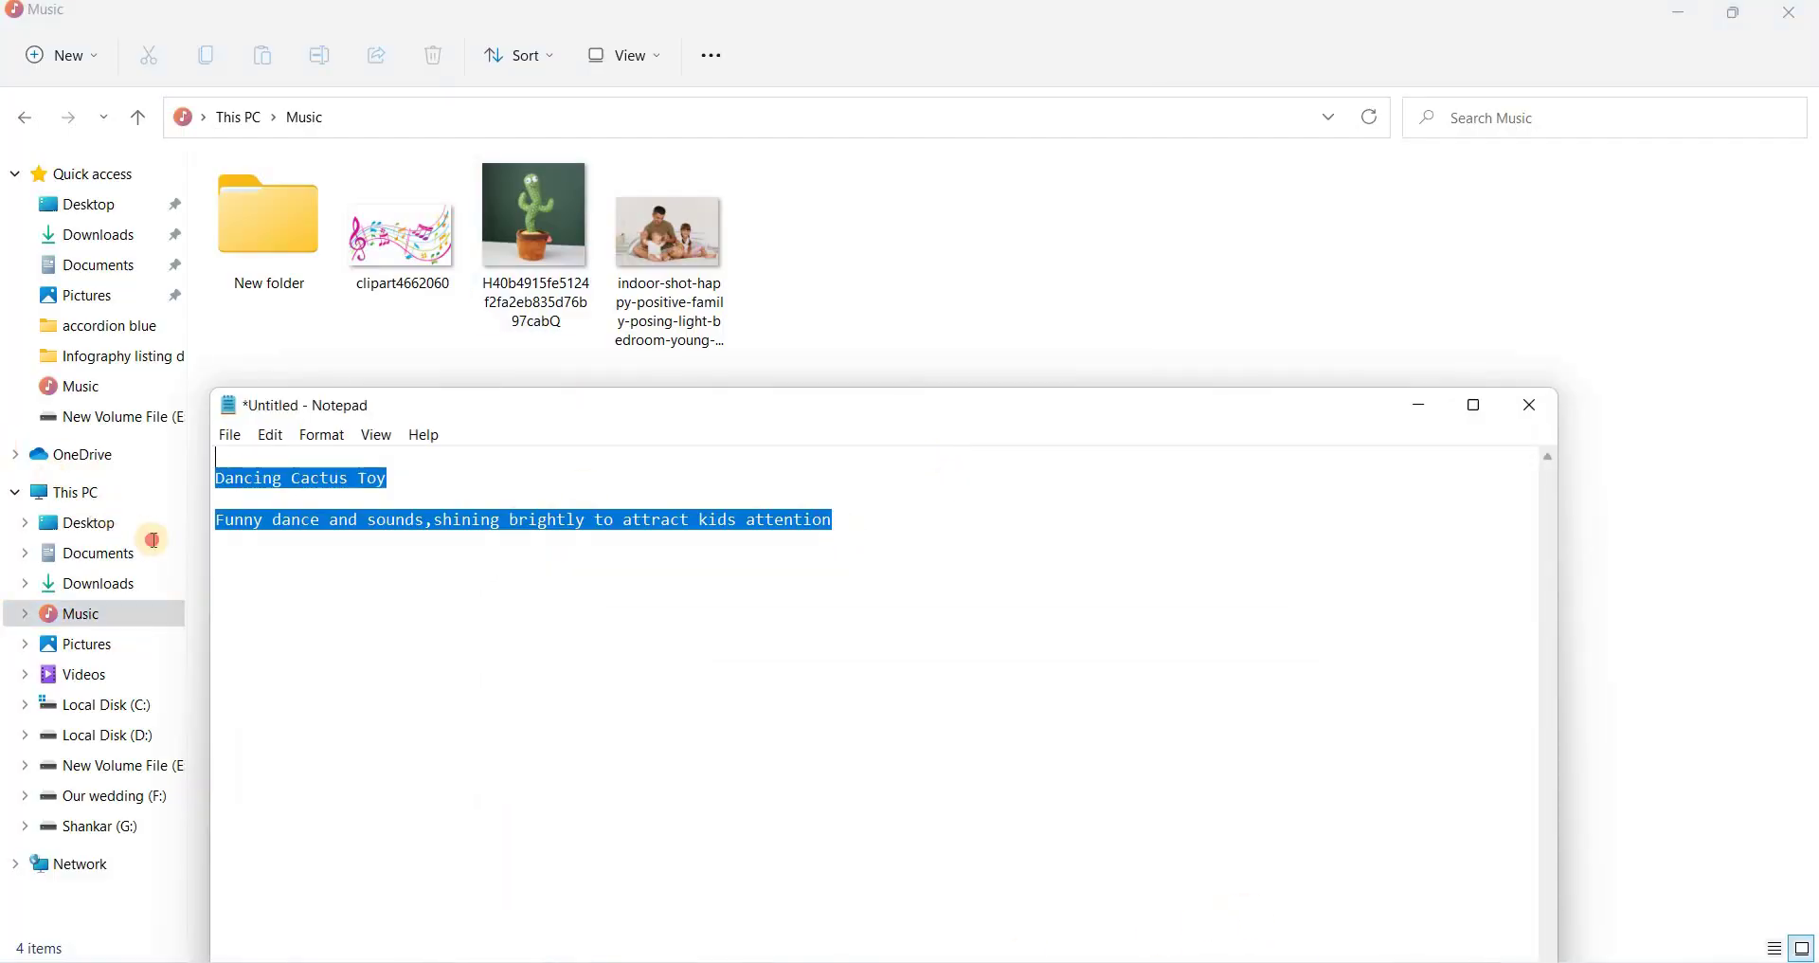
key(Home)
key(shift+End)
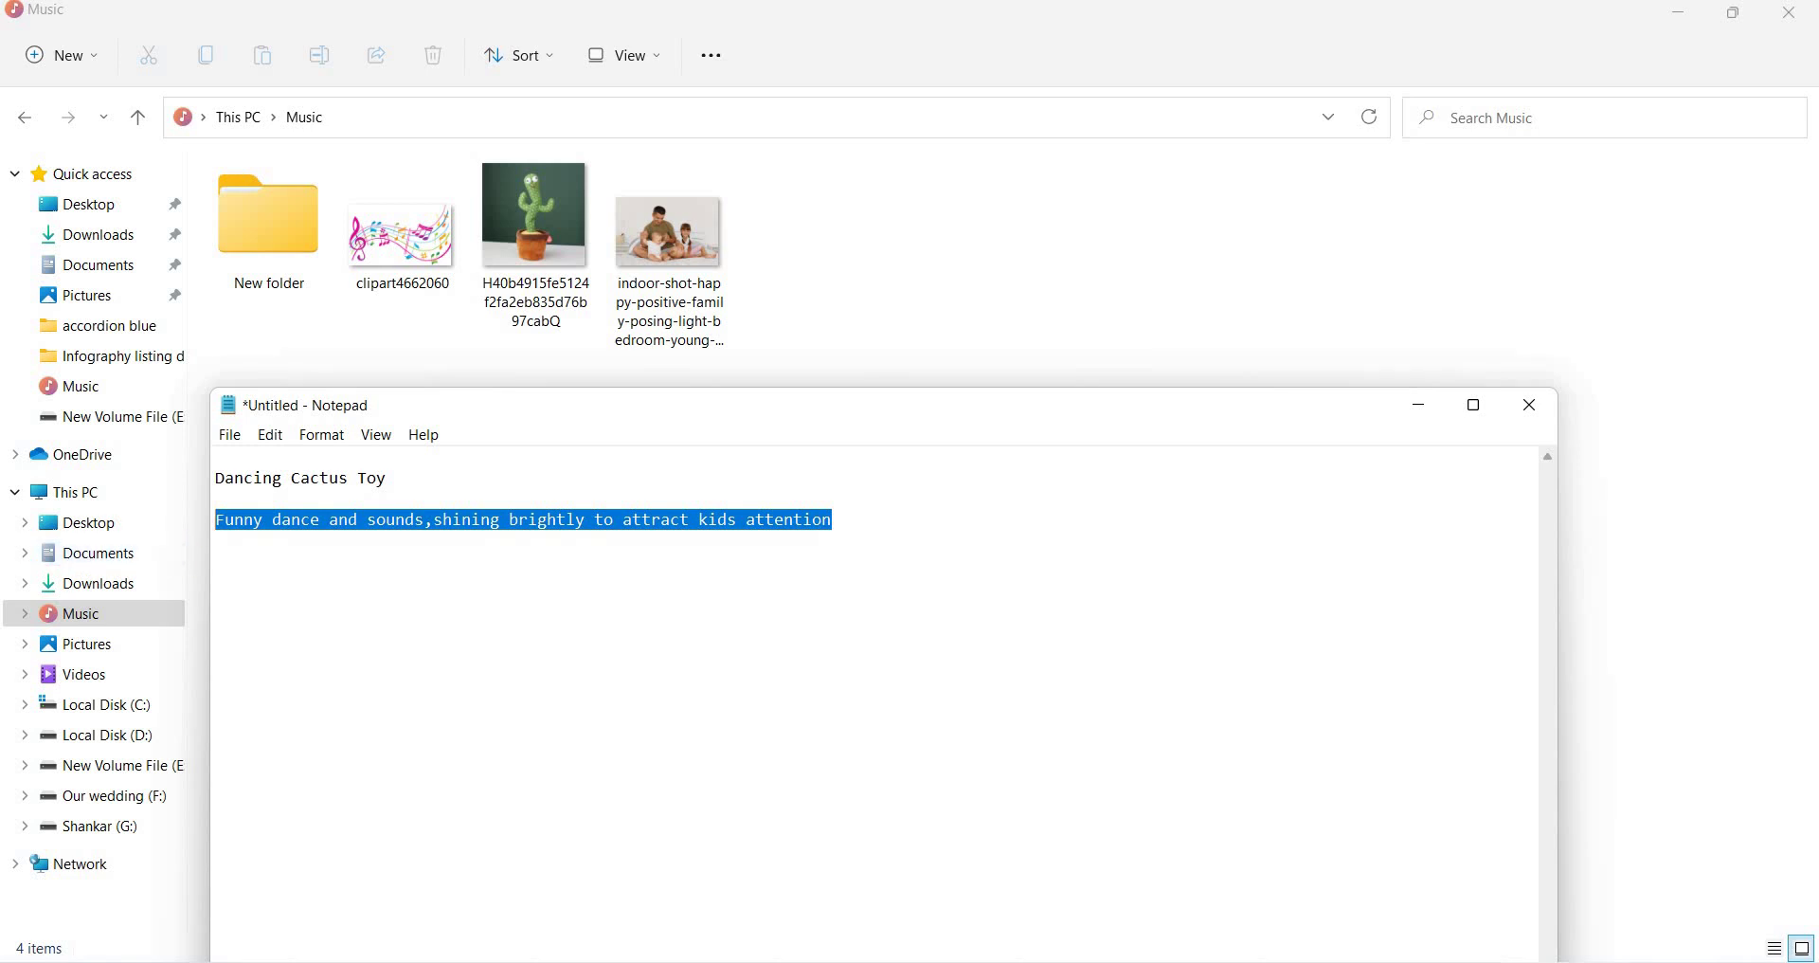
key(alt+Tab)
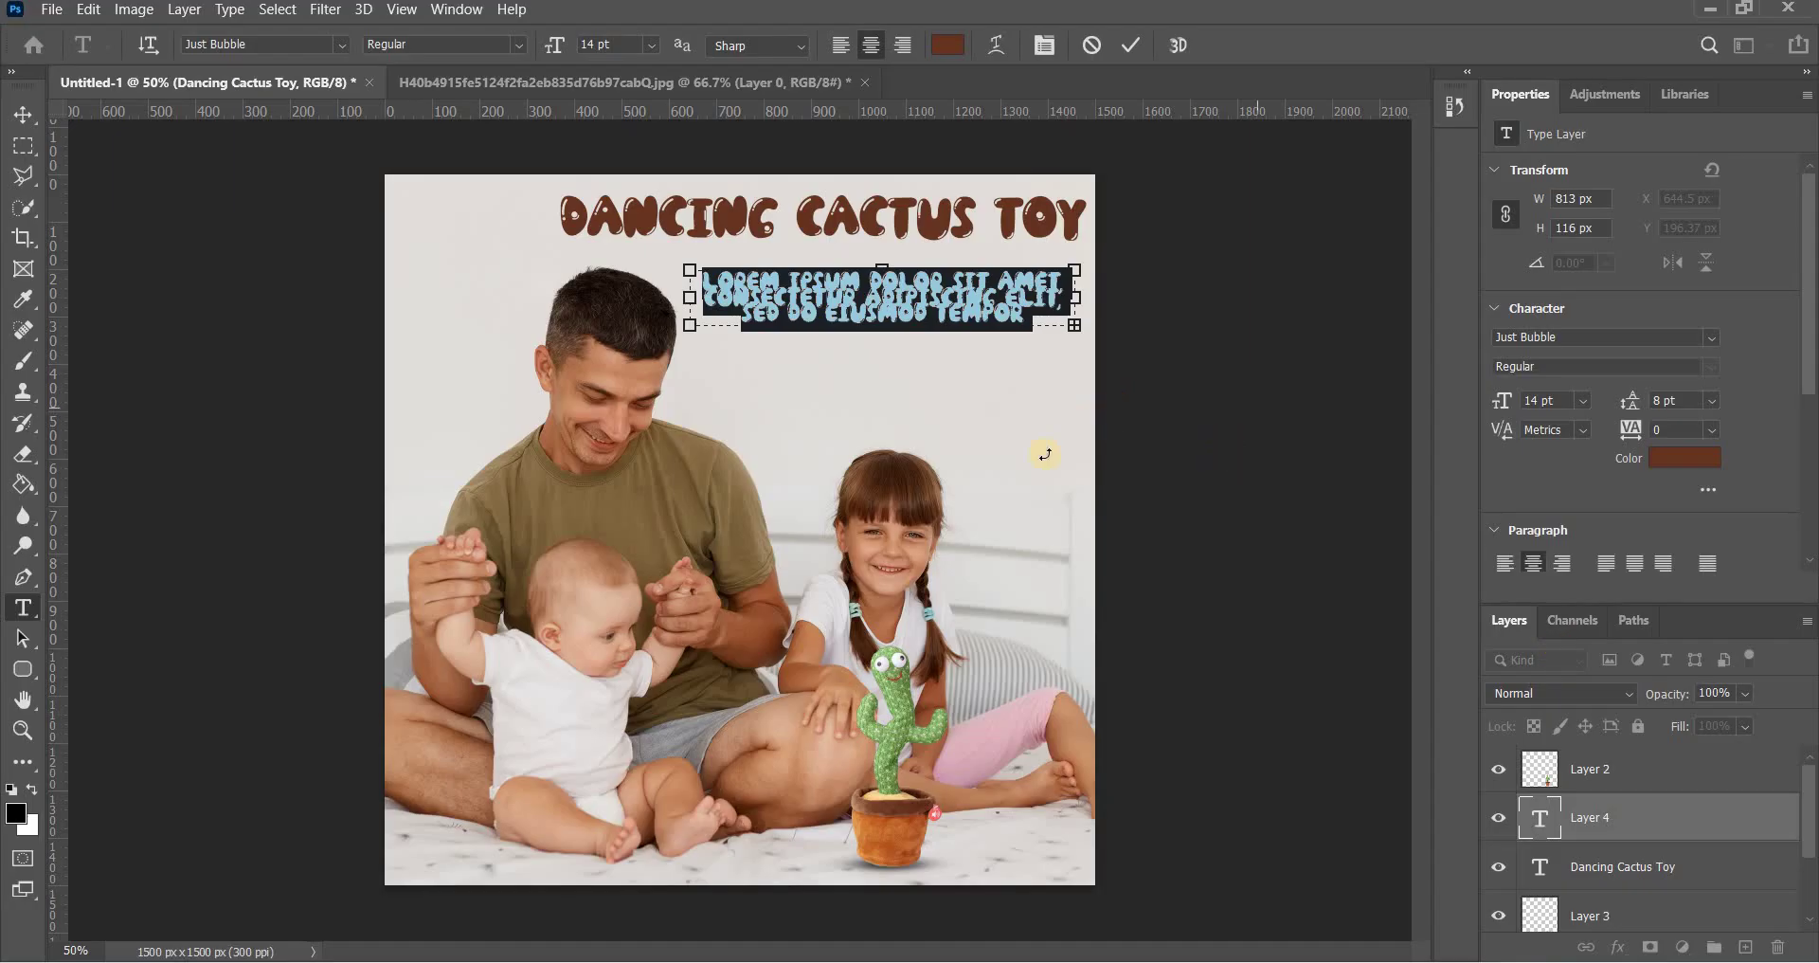
key(ctrl+a)
text(FUNNY DANCE AND SOUNDS SHIFTING BRIGHTLY TO ATTRACT KIDS ATTENTION)
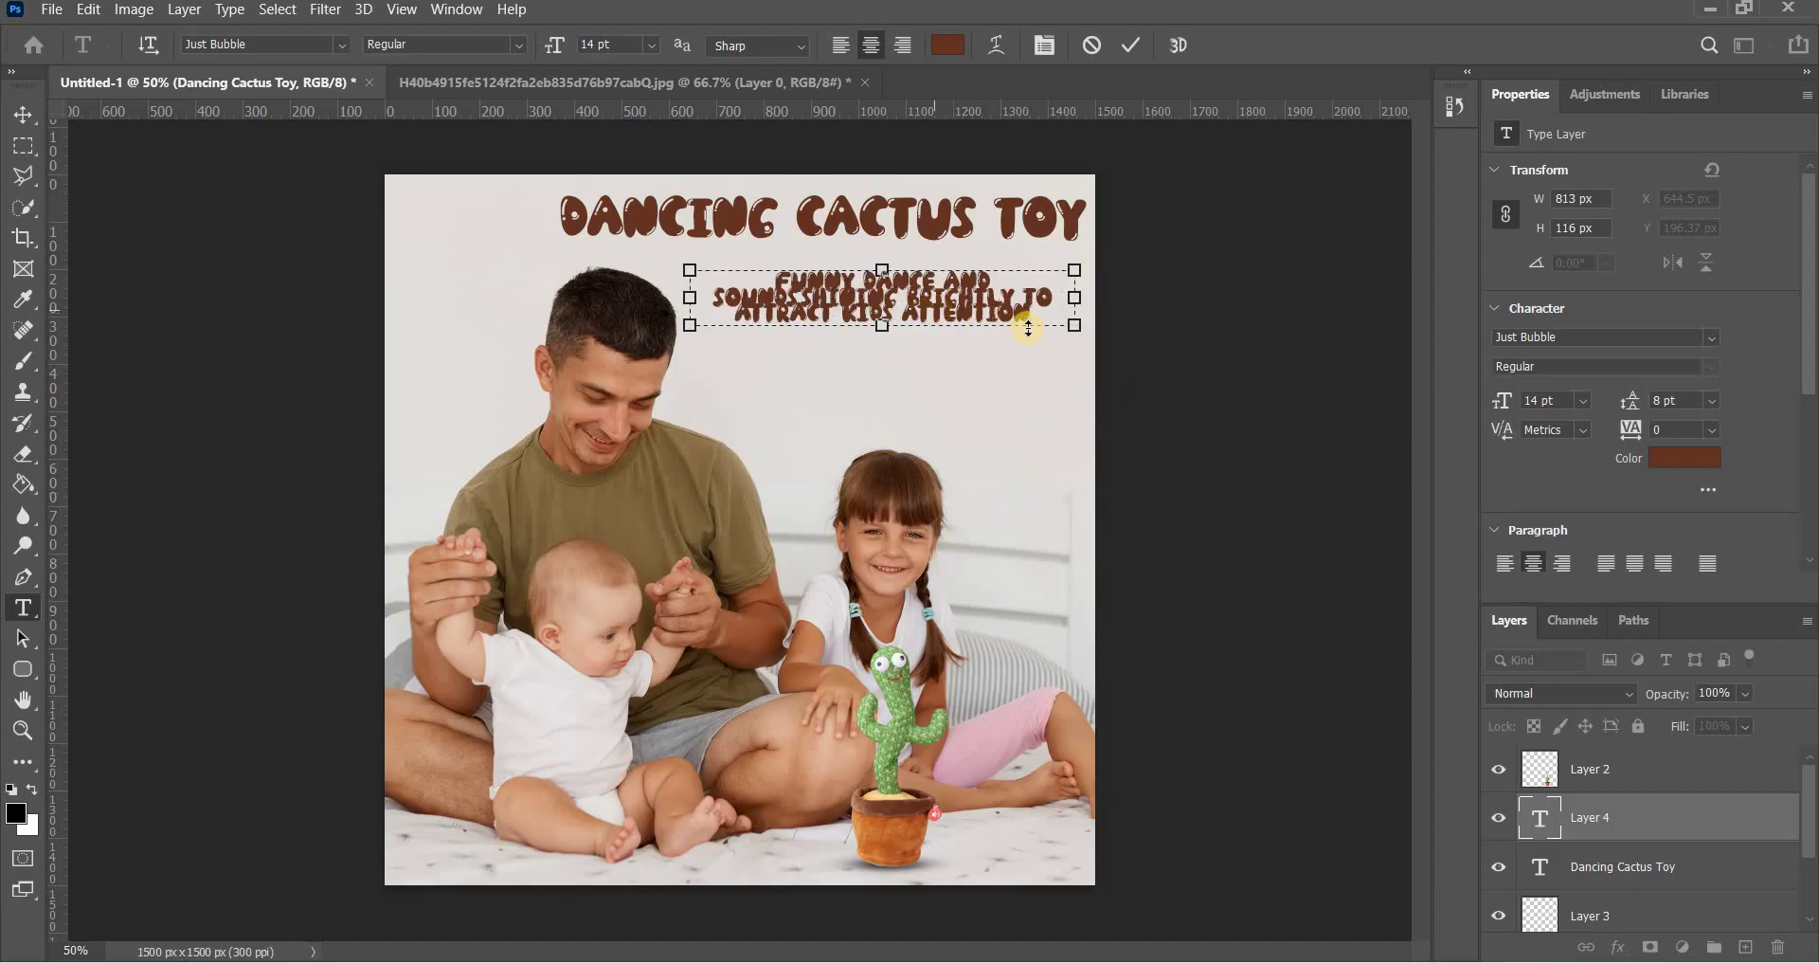
- Right-align the tagline and change its font to Arial Rounded MT Bold
key(ctrl+a)
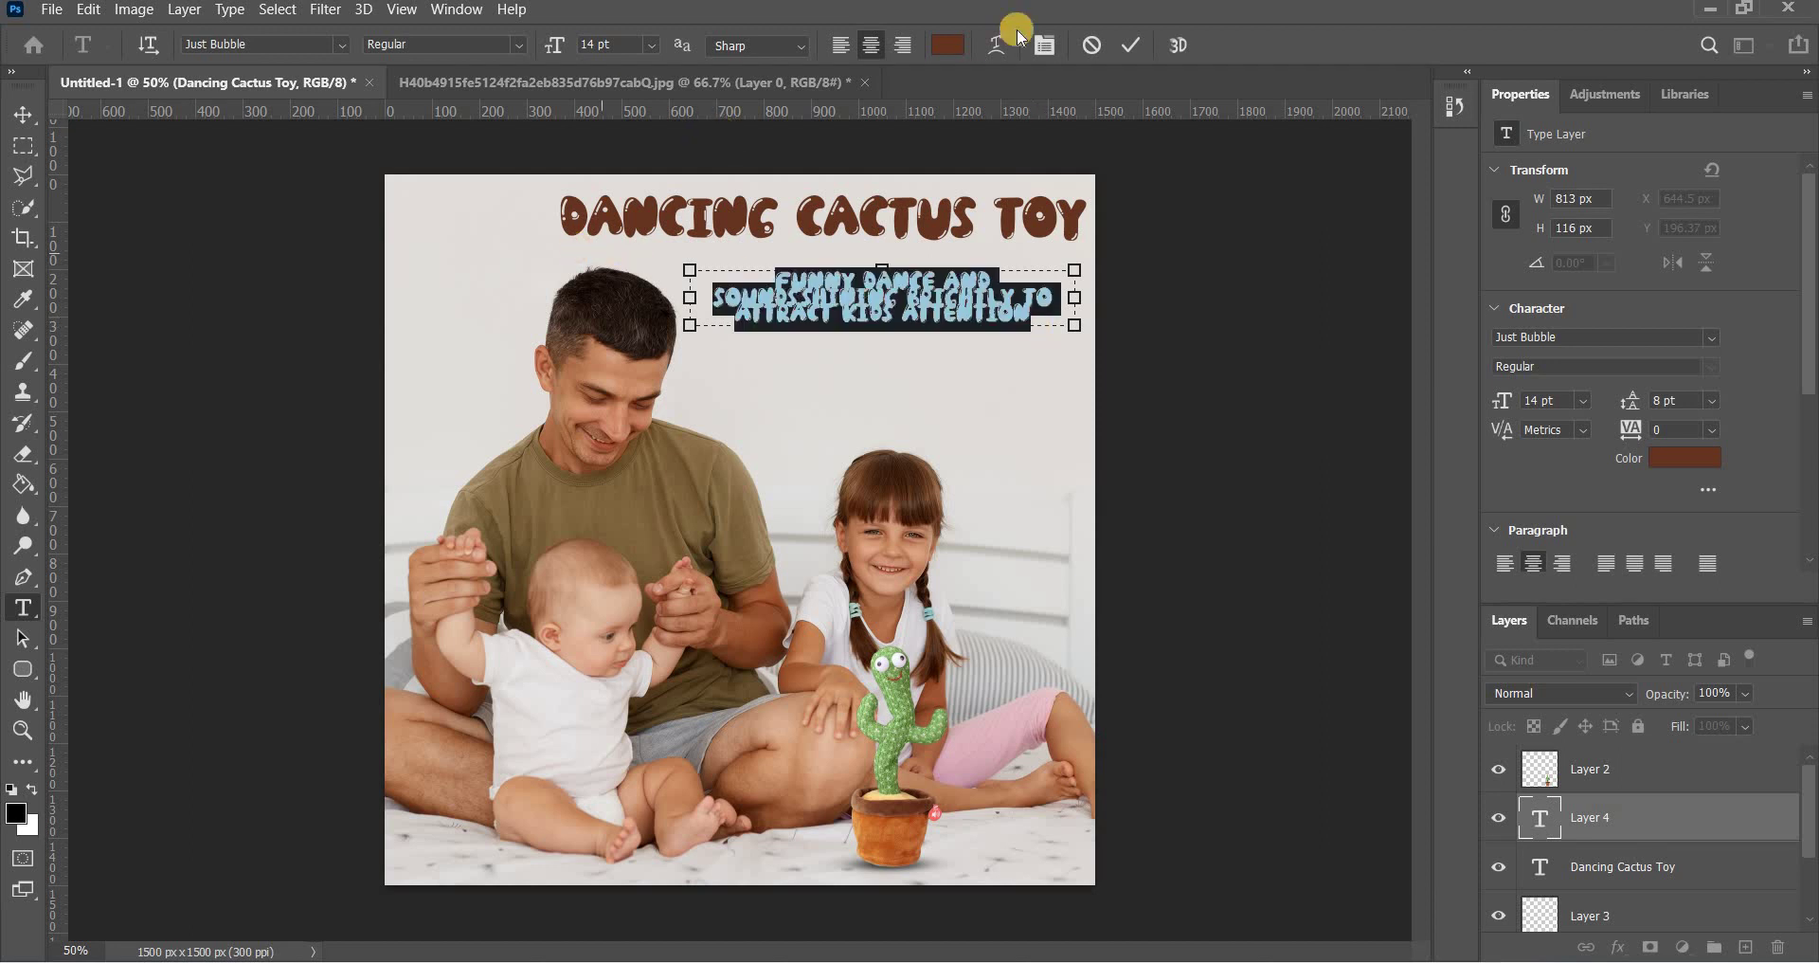
click(890, 46)
click(903, 45)
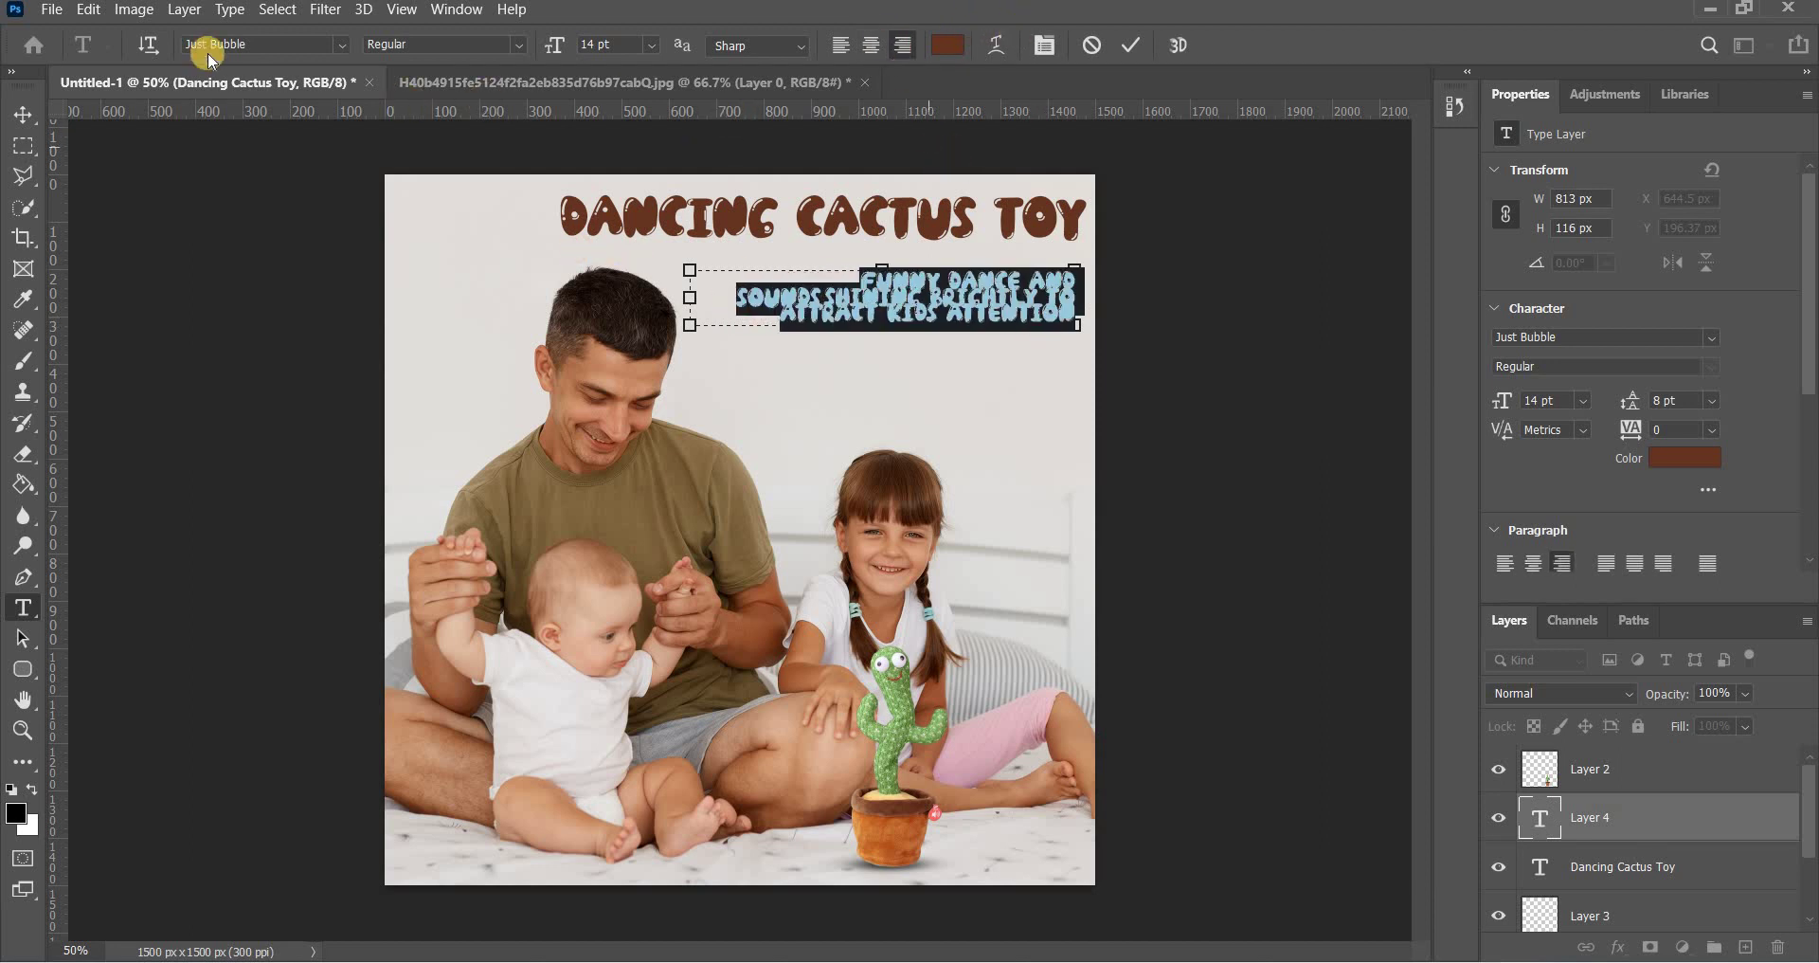
click(341, 44)
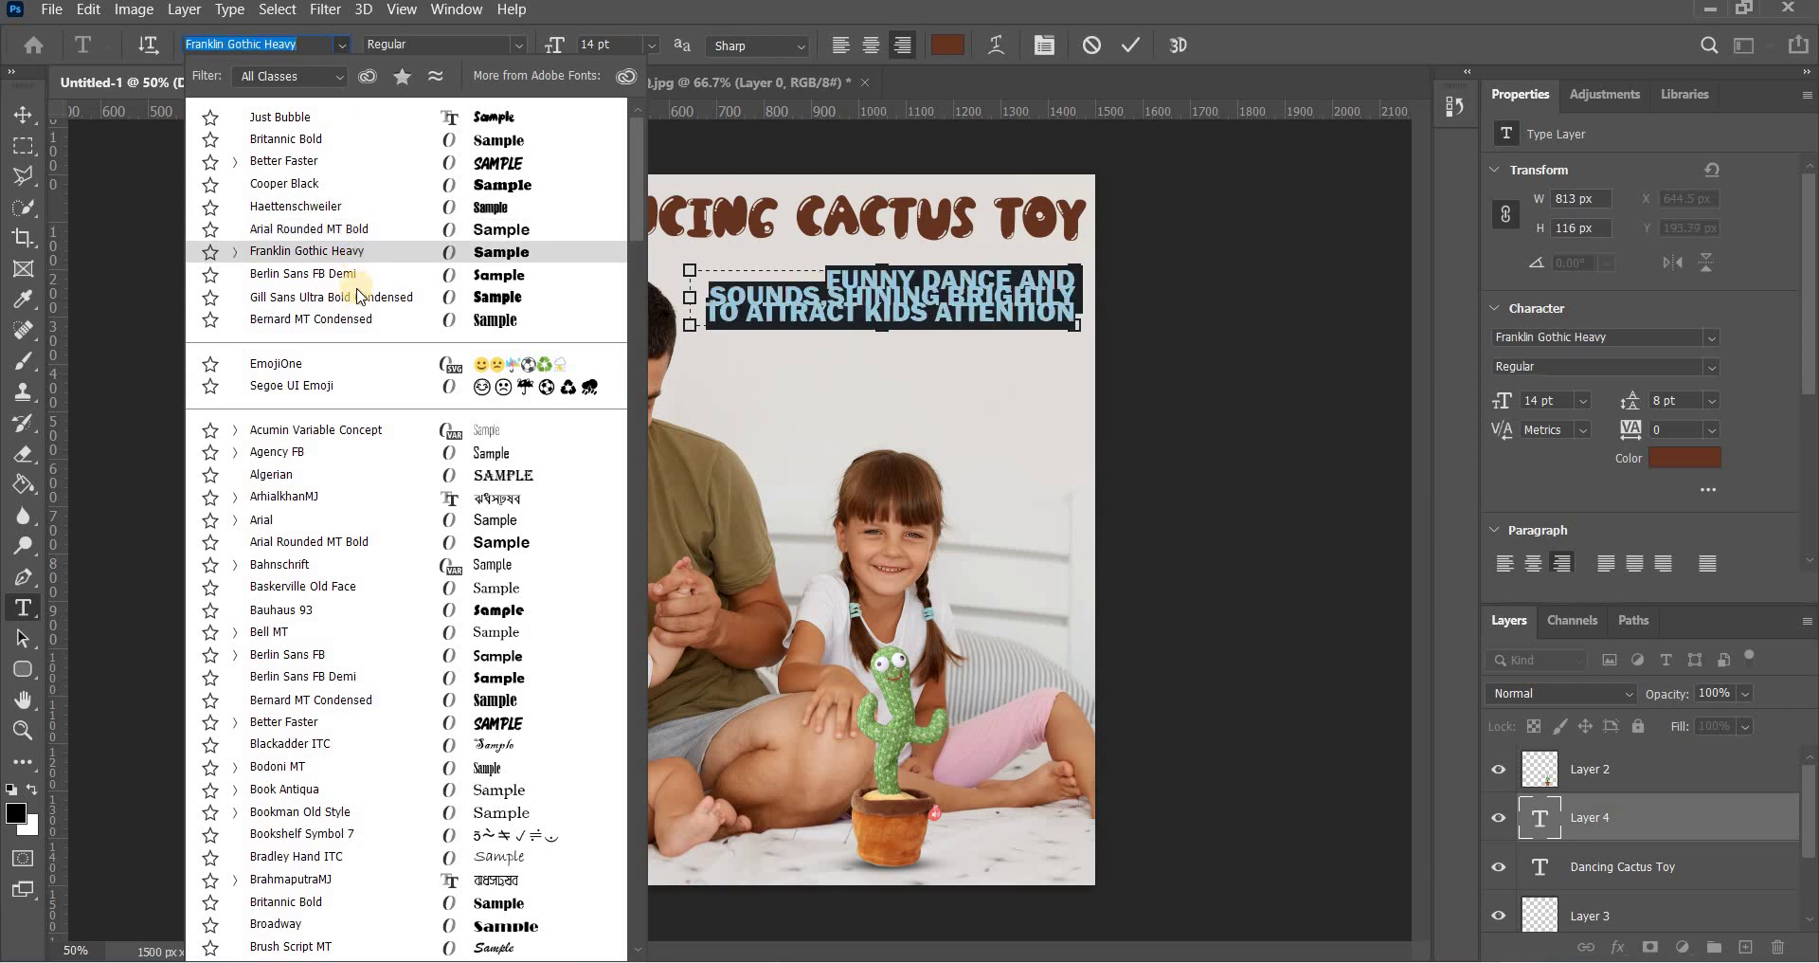
click(379, 553)
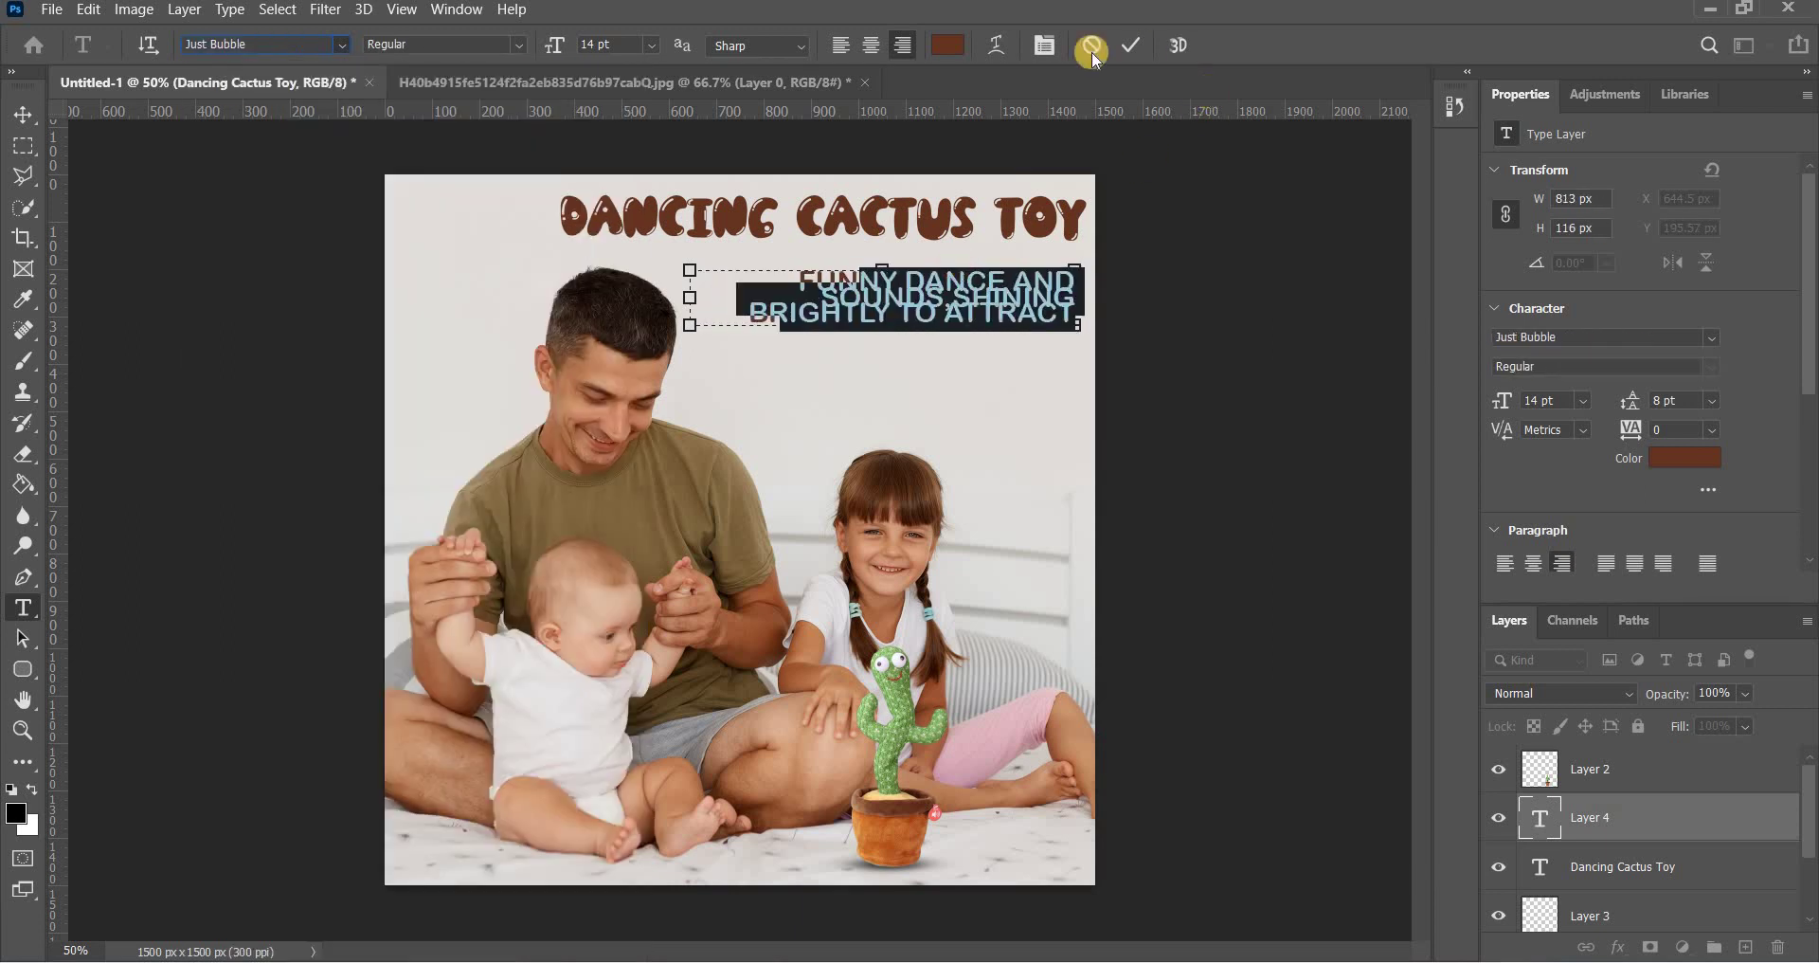
- Turn off All Caps for the tagline and reduce its text size to 9 pt
click(1047, 45)
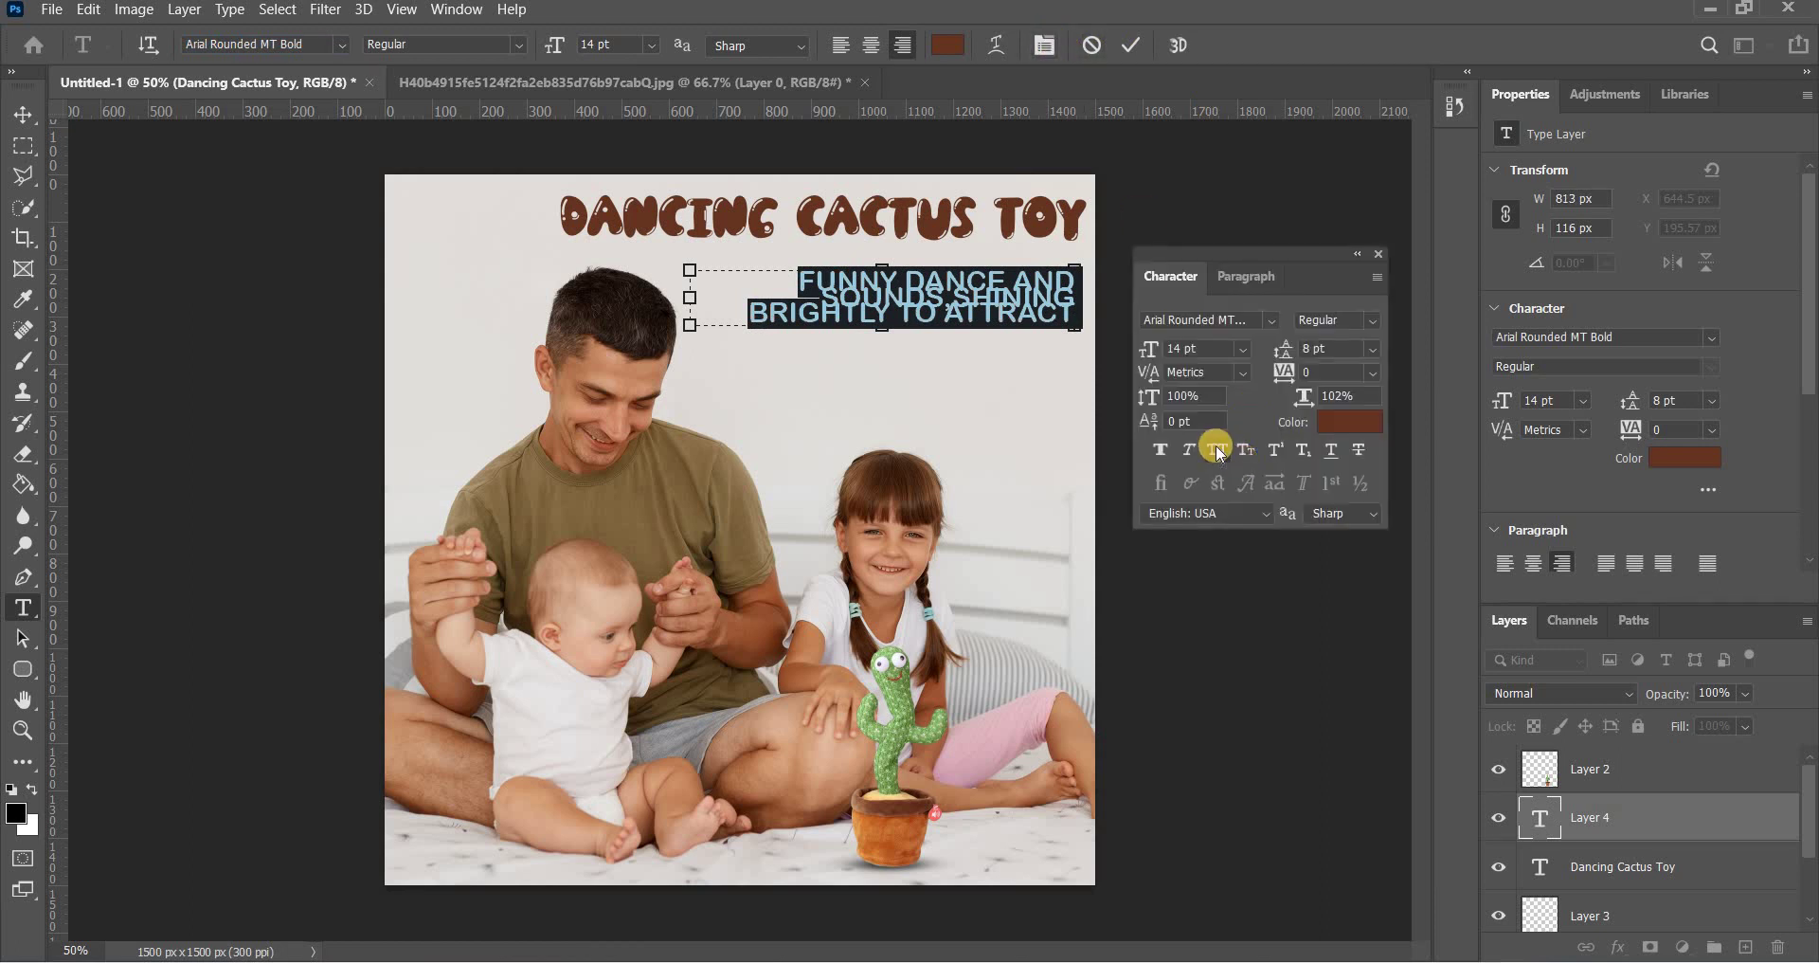
click(1218, 450)
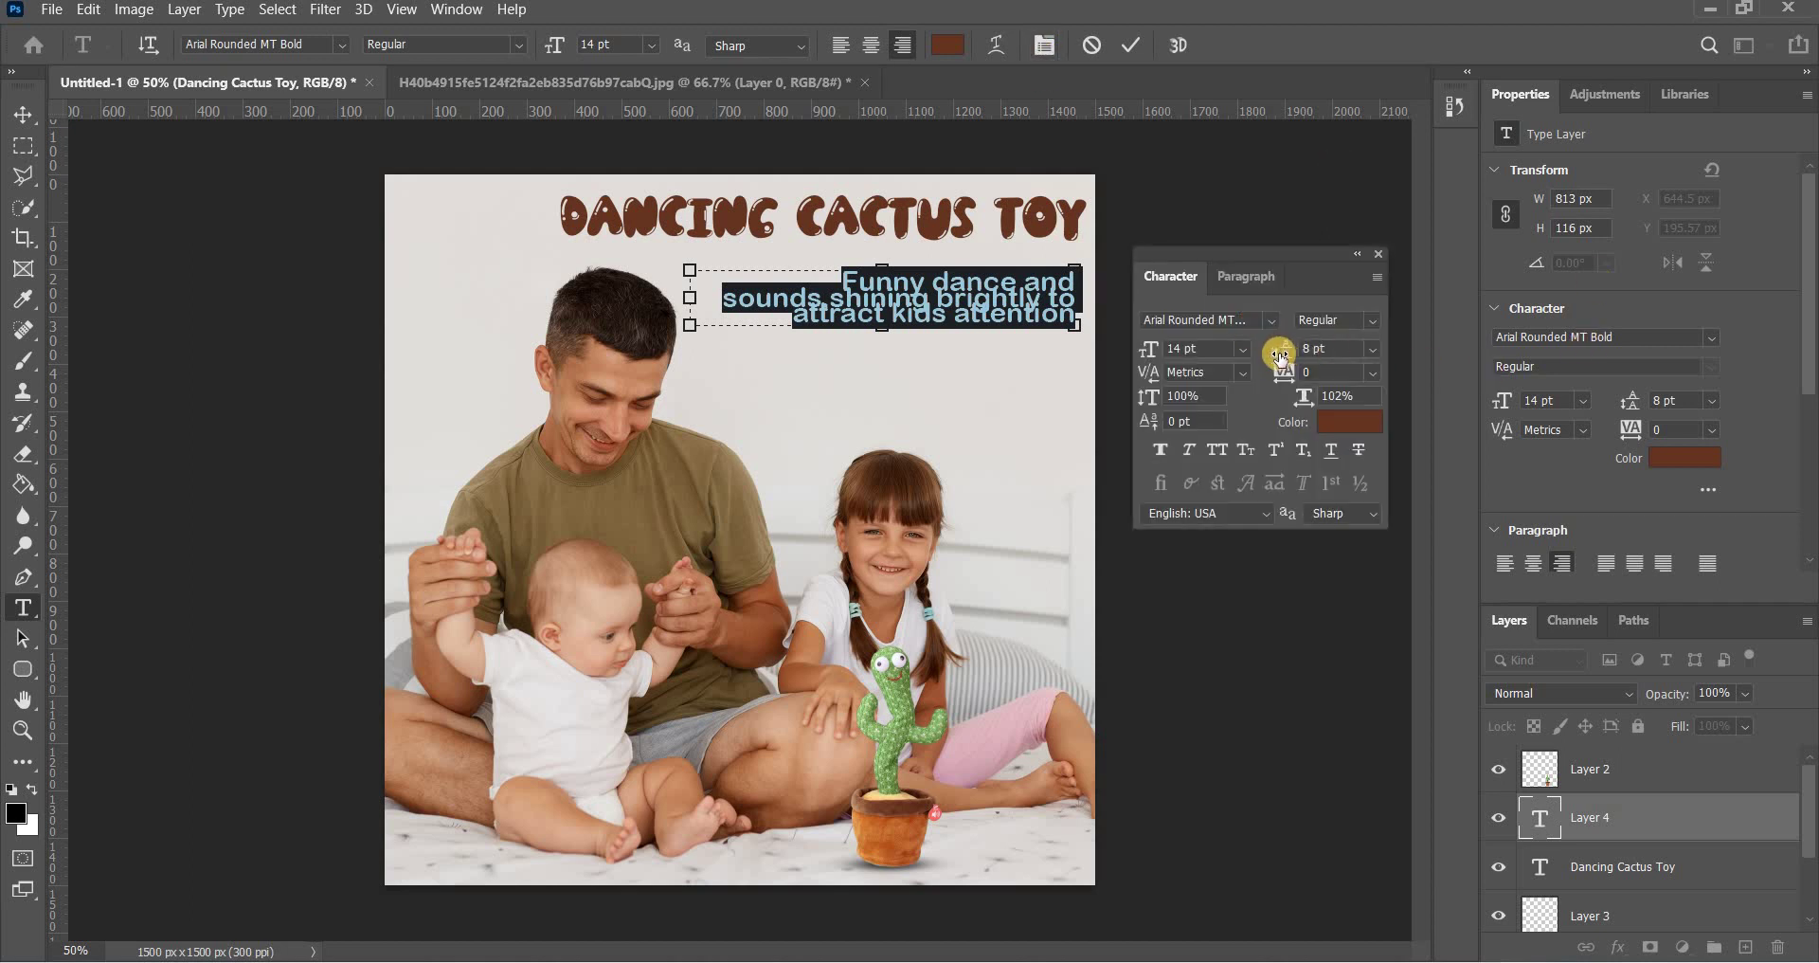
drag(1146, 348, 1142, 348)
- Move the tagline up directly beneath the heading and set its line spacing to 9 pt
drag(979, 380, 979, 368)
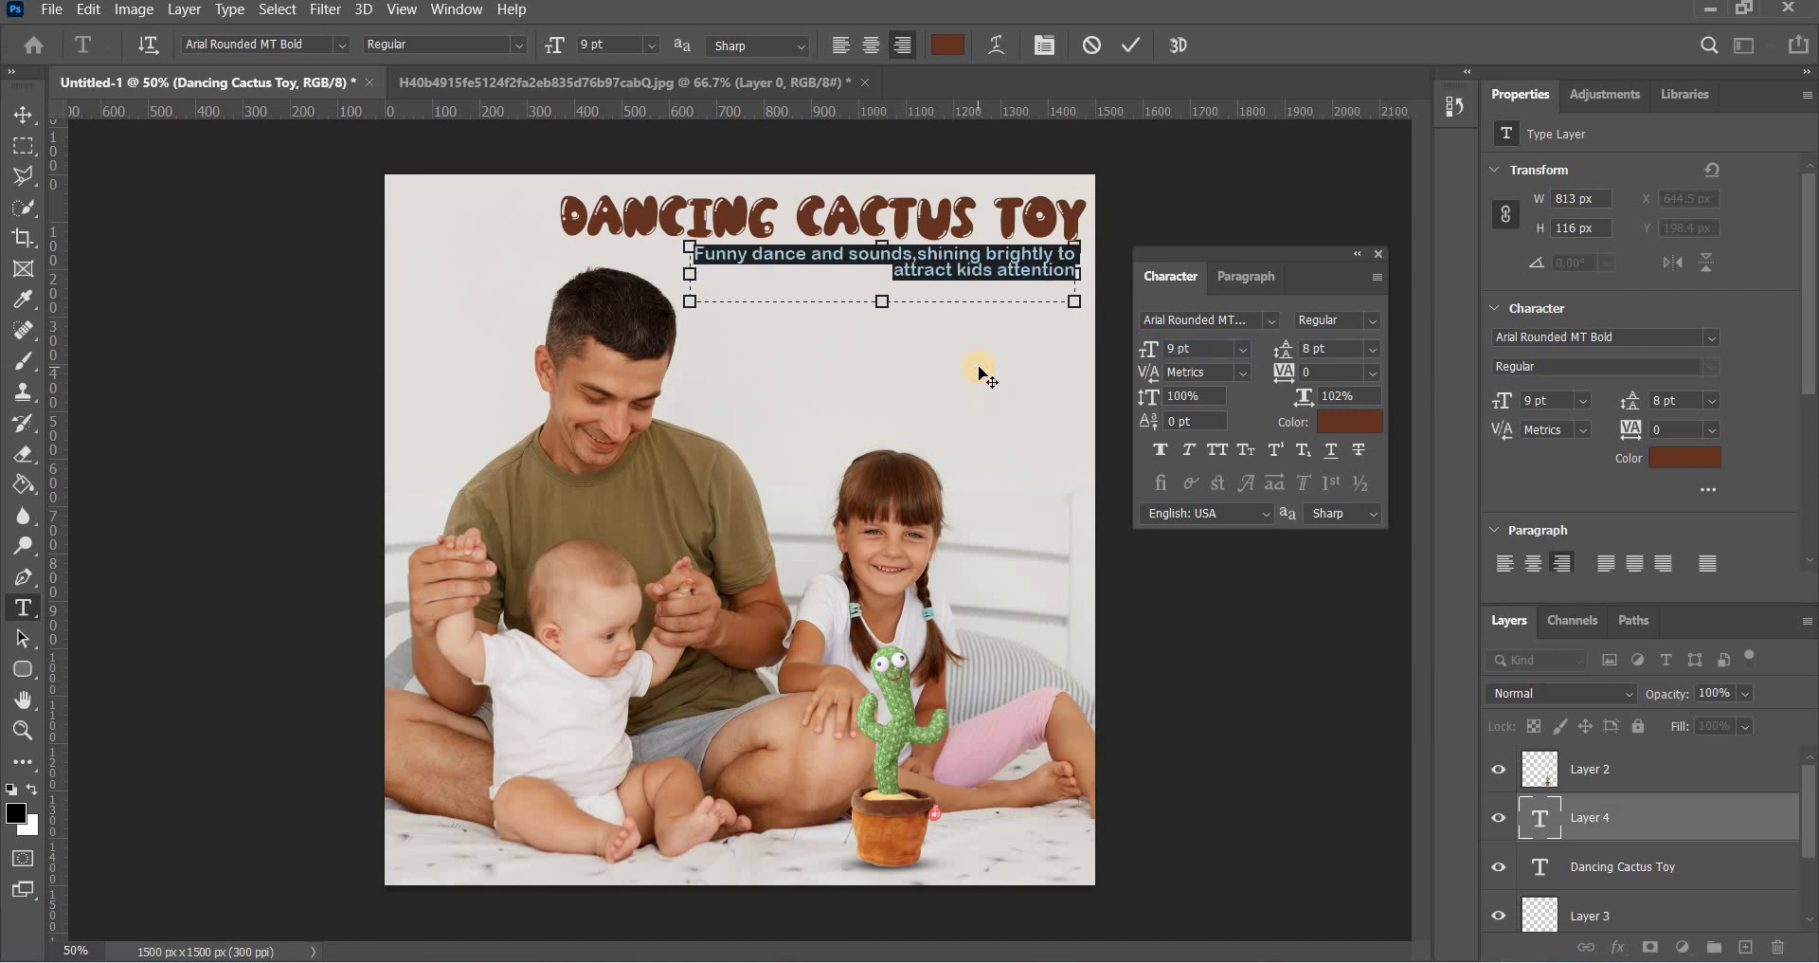
click(1133, 44)
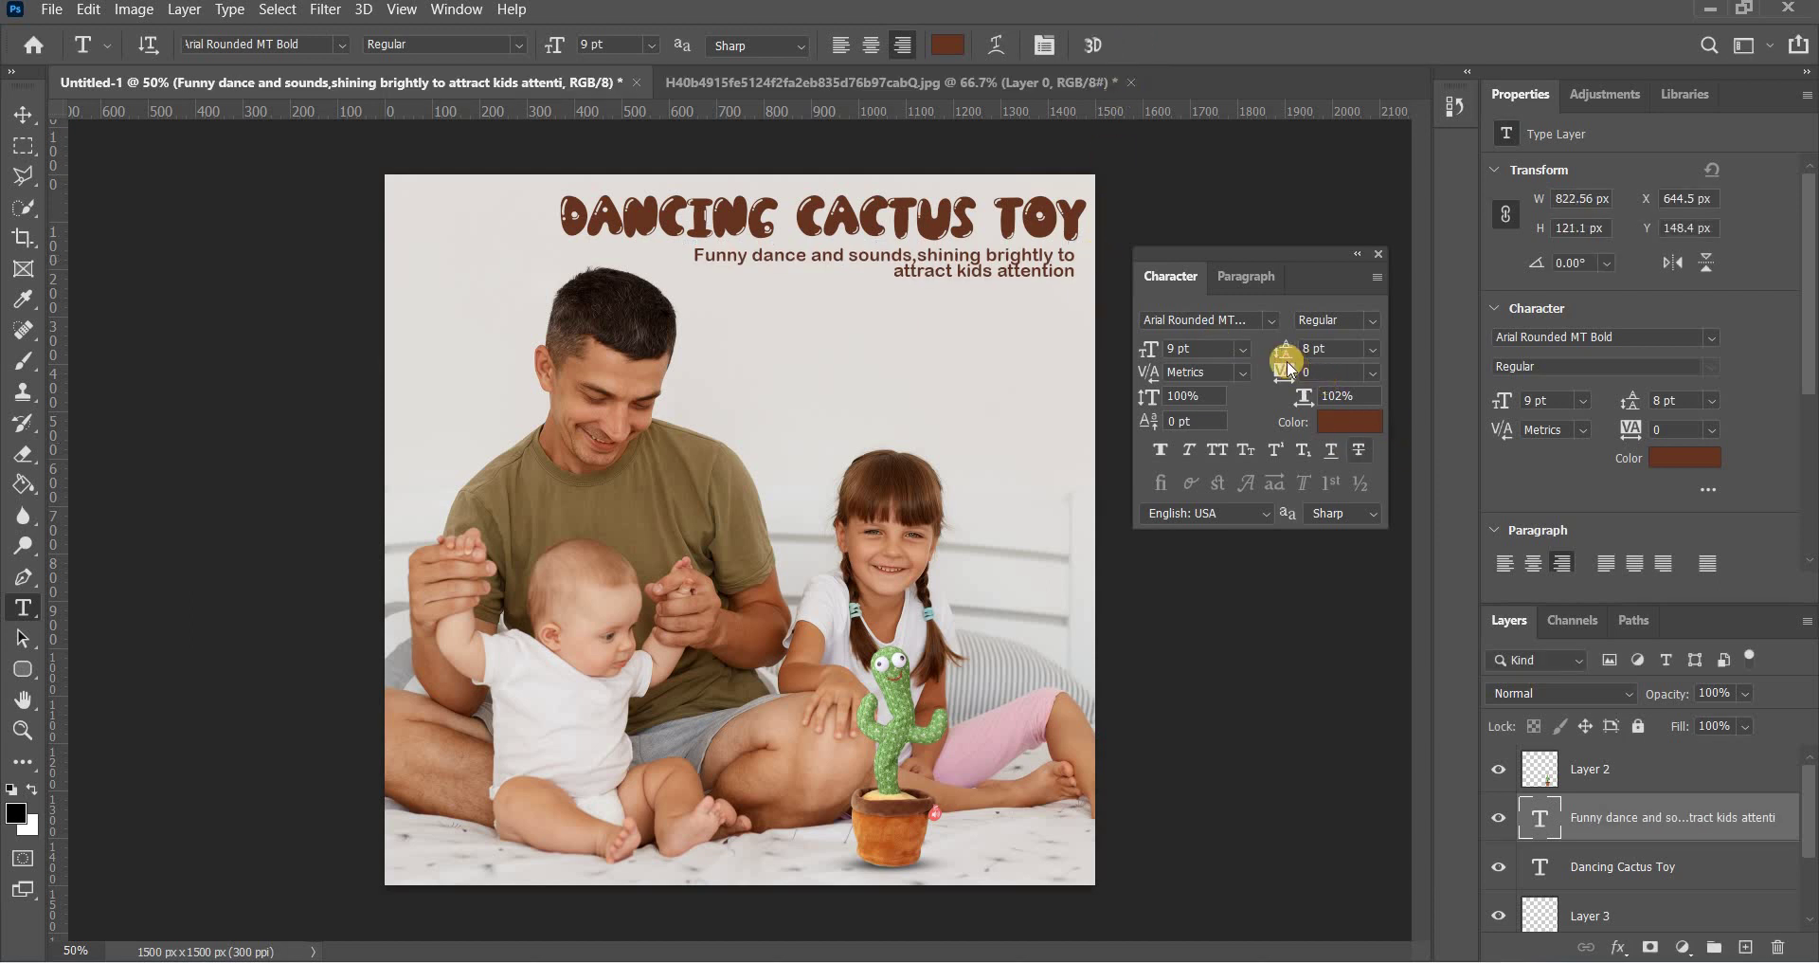
drag(1287, 355, 1284, 354)
click(1356, 253)
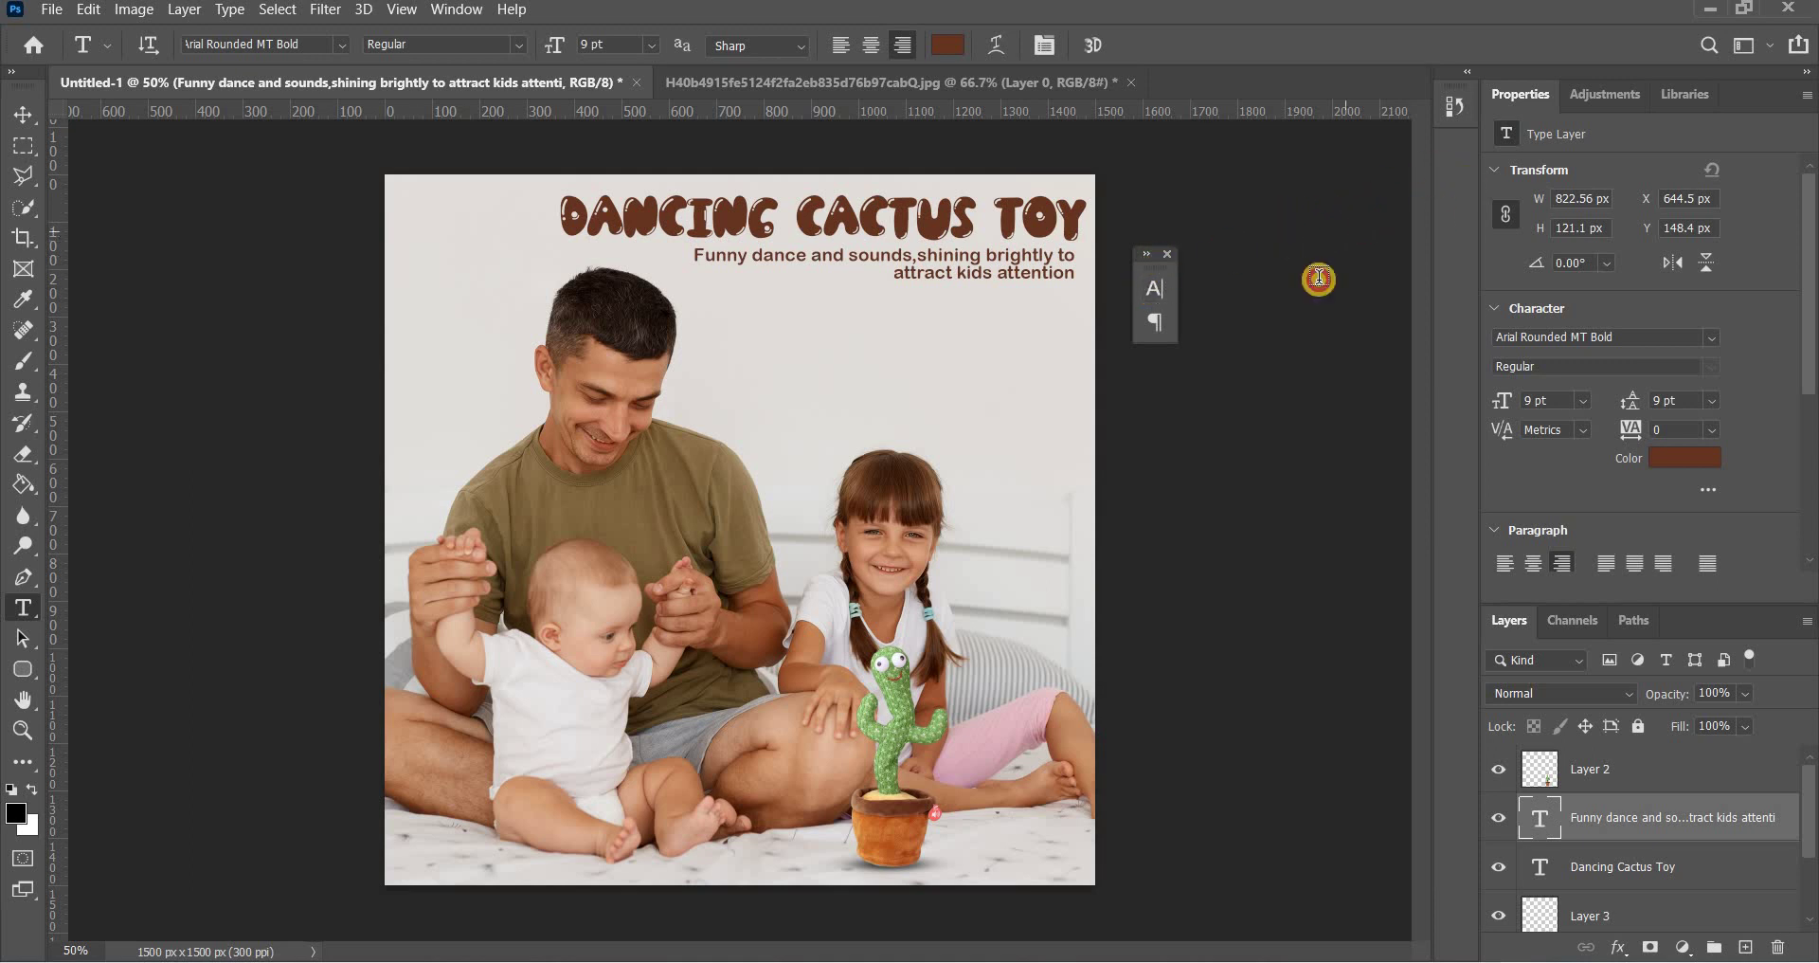
click(1173, 257)
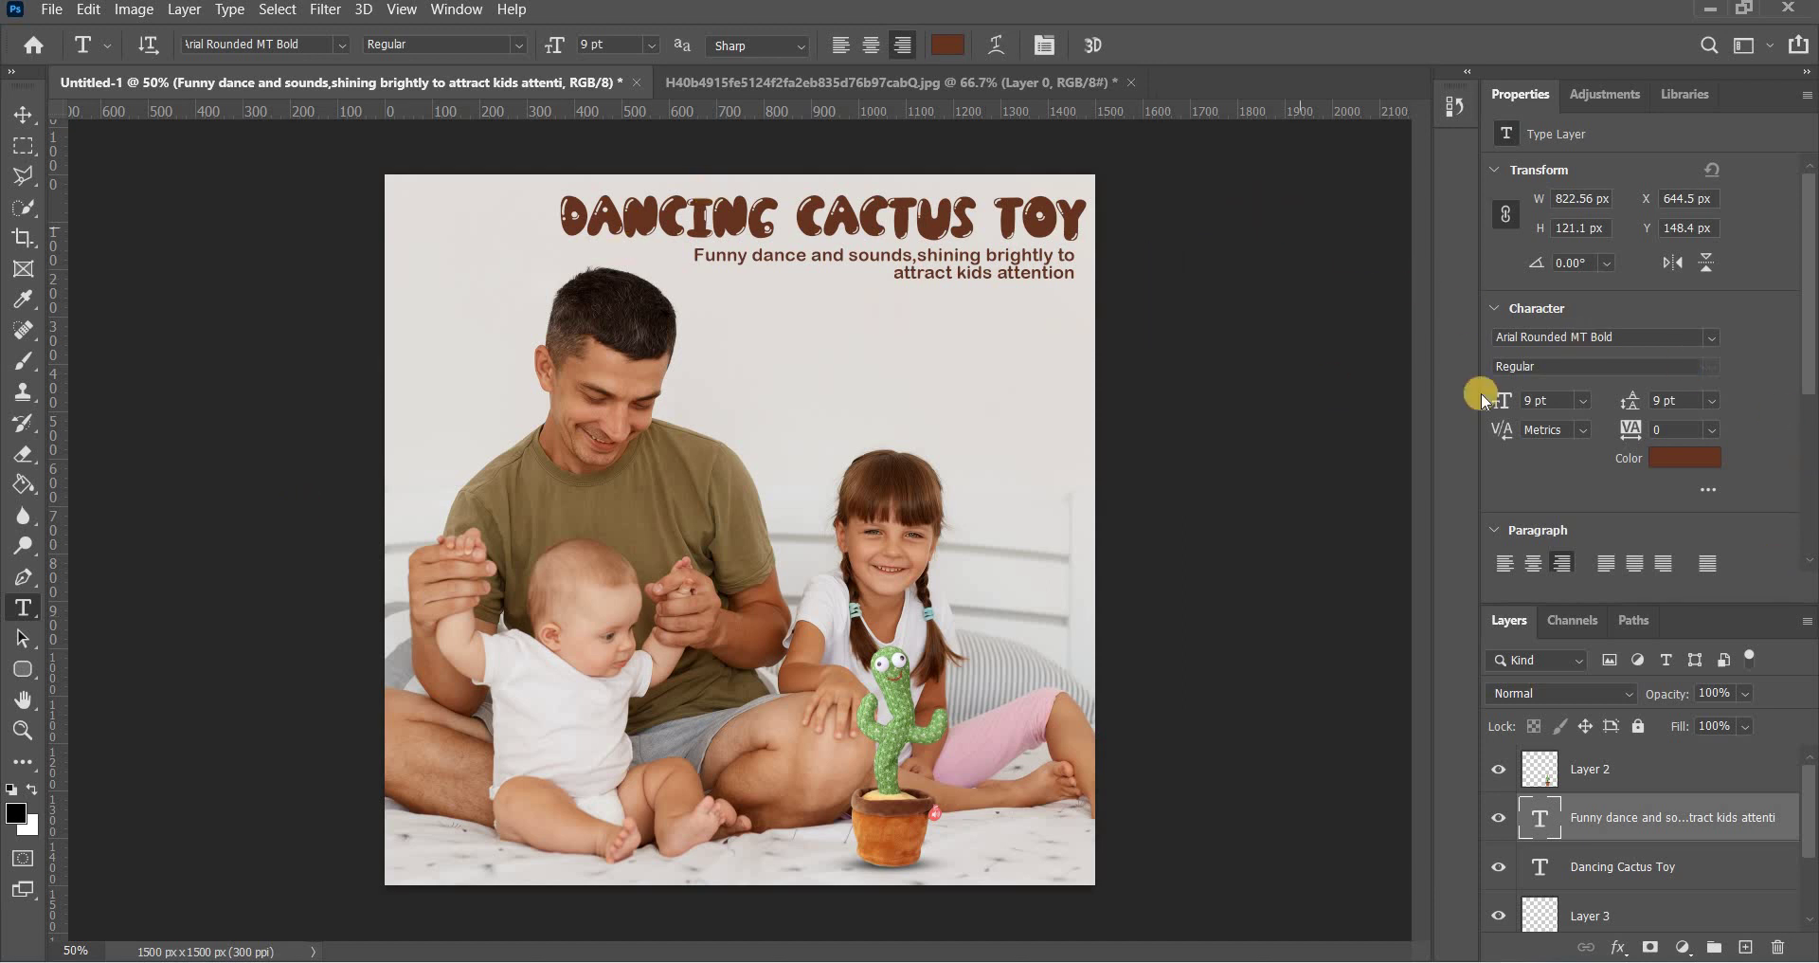